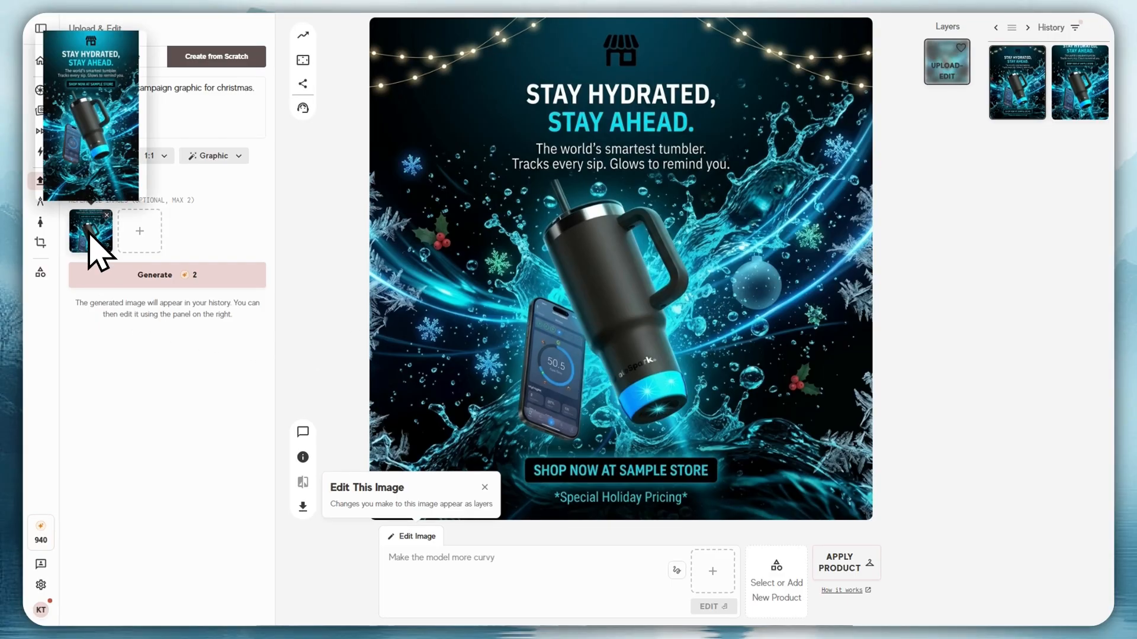
Look through the CAIMERA homepage, examining its feature showcases, sample image grid, partner brands and performance statistics
mouse_move(95, 246)
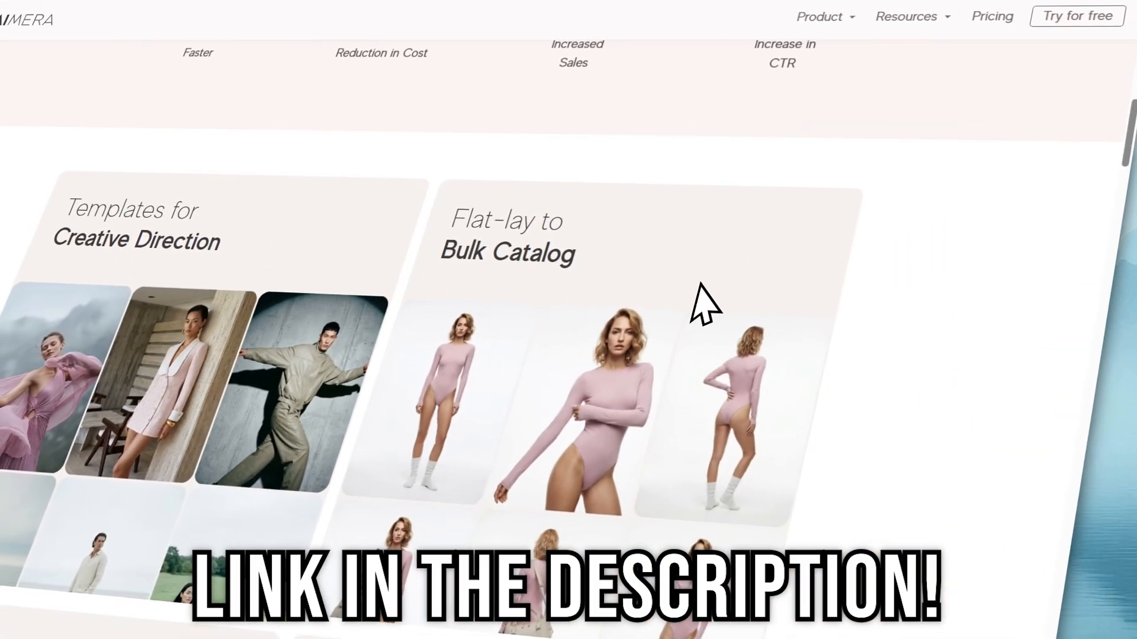
scroll(690, 310, "down", 8)
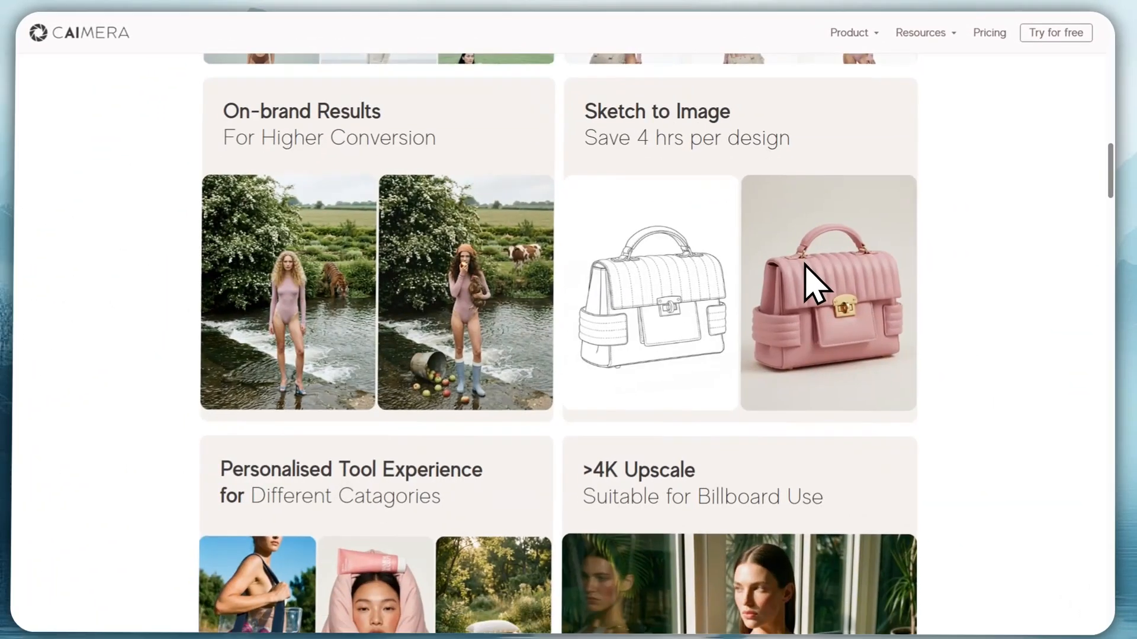
scroll(814, 284, "down", 5)
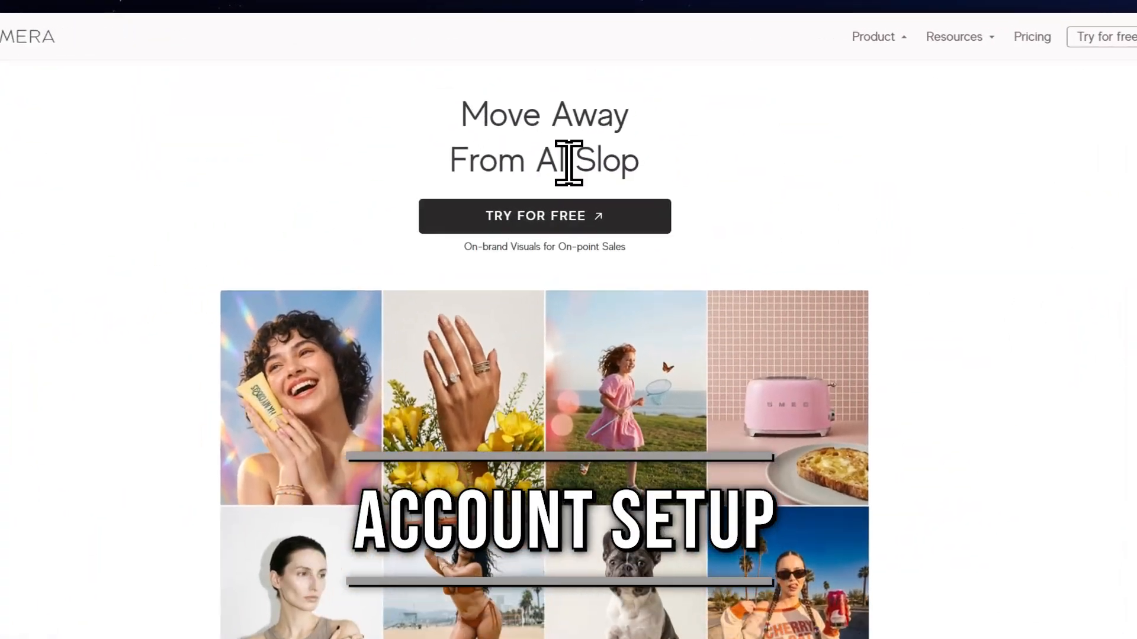
scroll(577, 180, "down", 5)
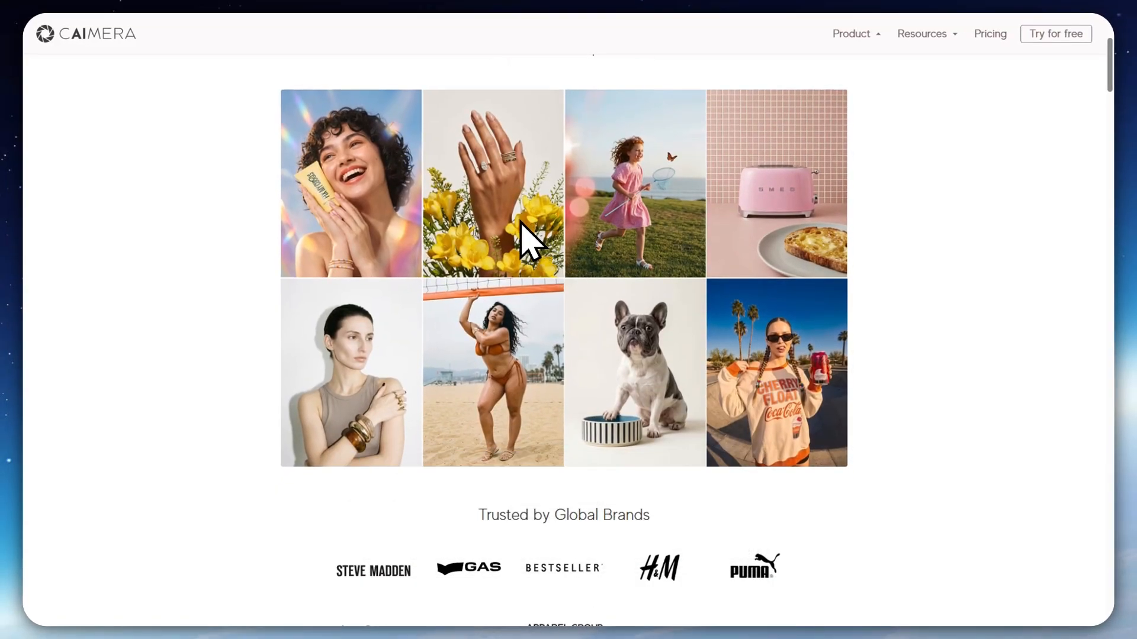
scroll(533, 236, "down", 2)
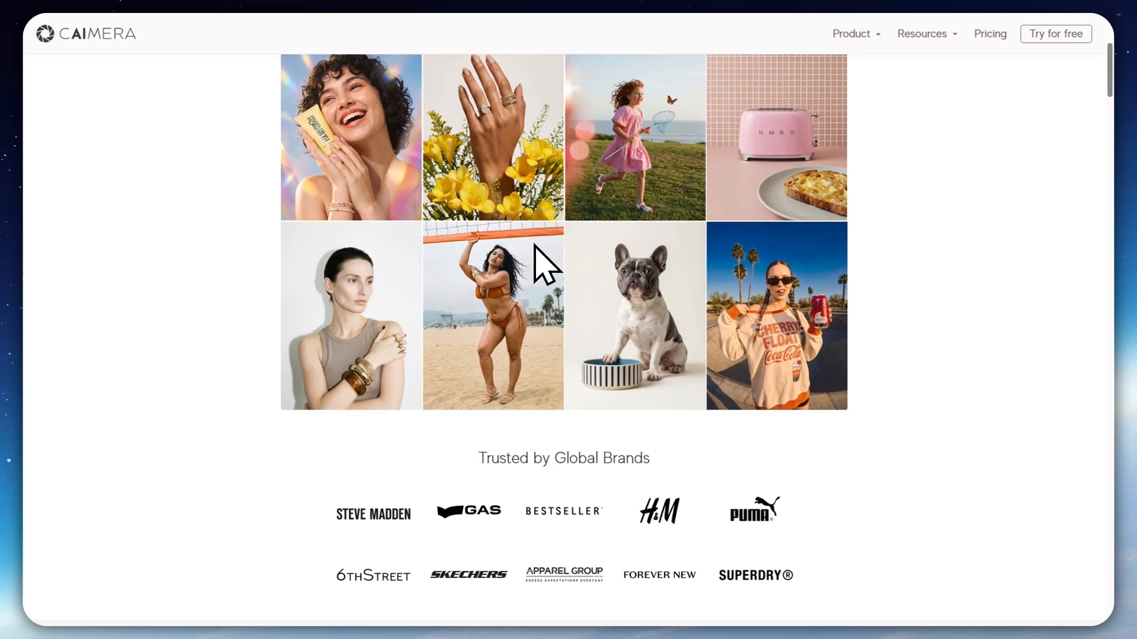
scroll(534, 246, "down", 4)
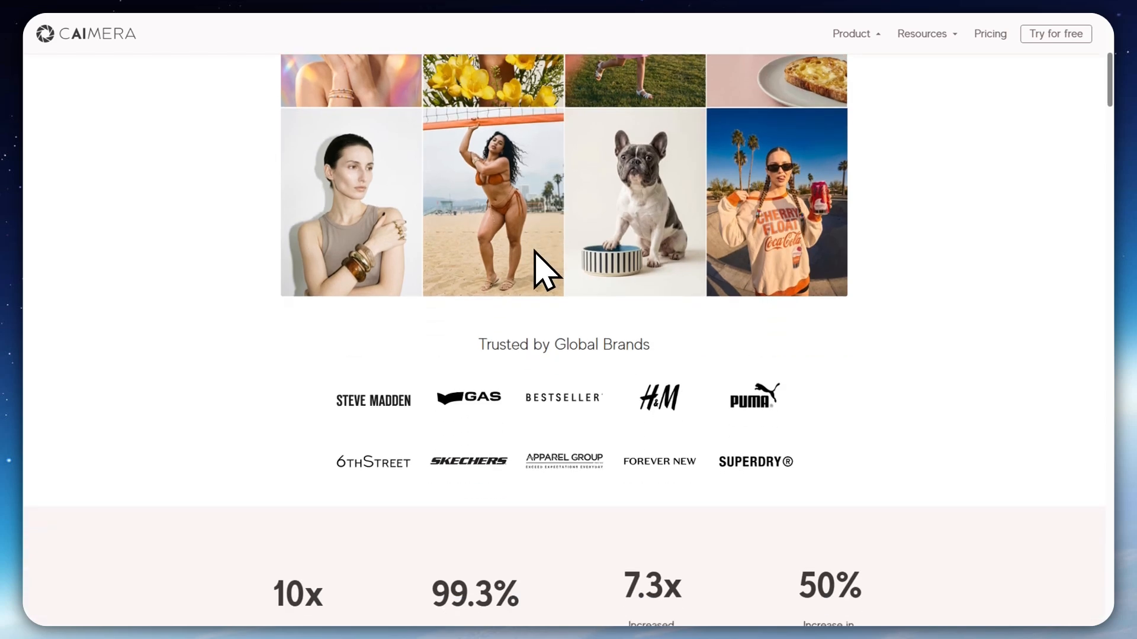
scroll(534, 251, "up", 6)
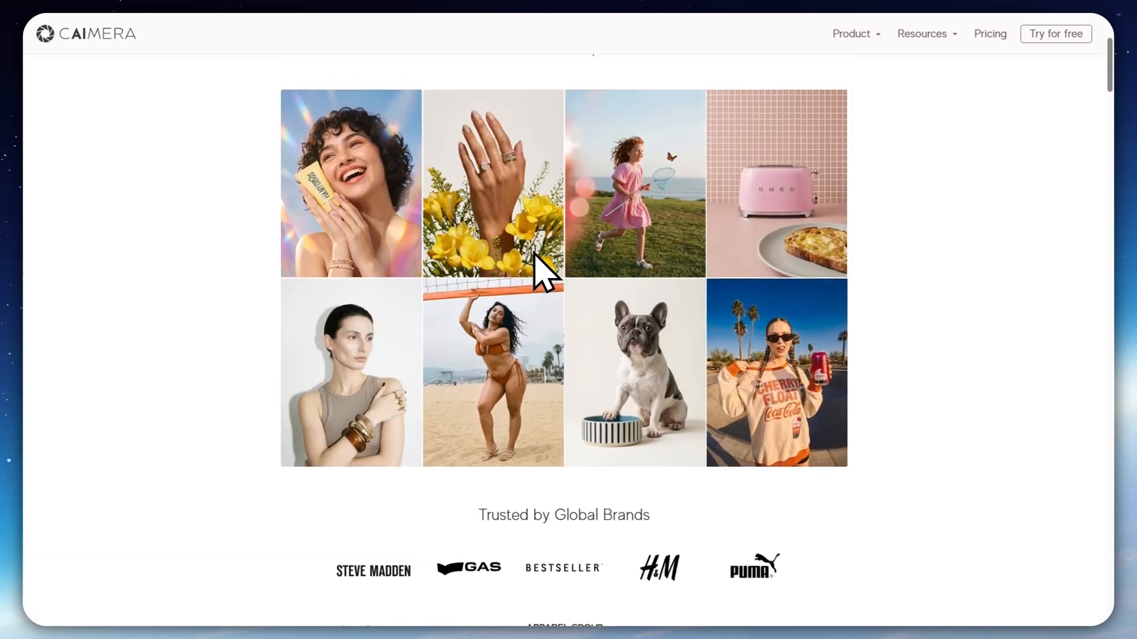
scroll(535, 253, "down", 4)
scroll(534, 254, "down", 6)
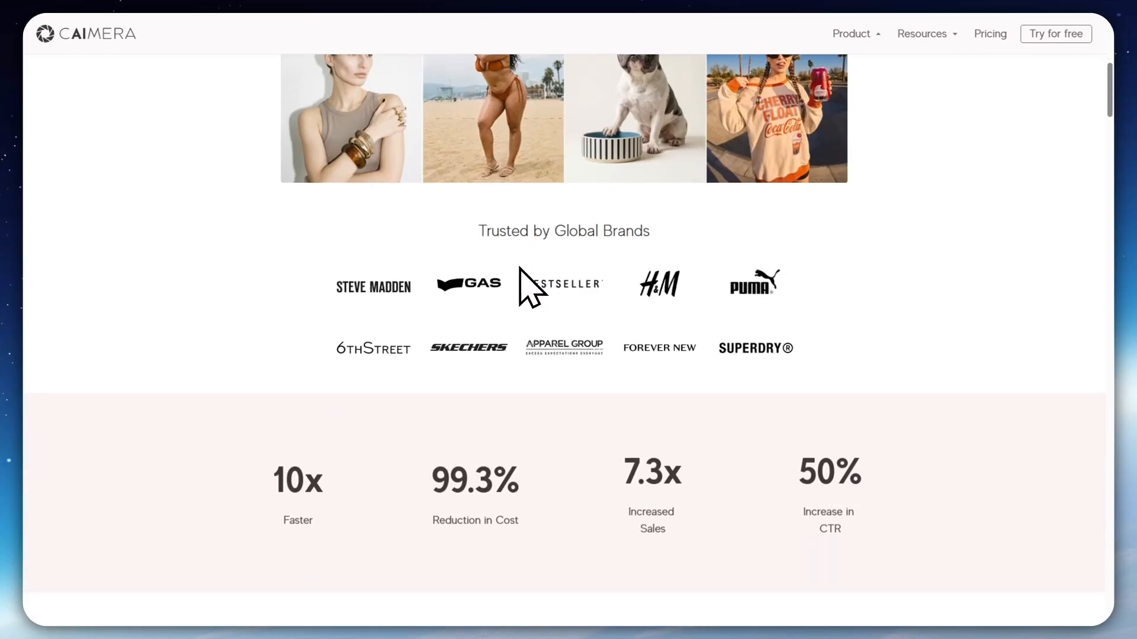
scroll(520, 267, "up", 15)
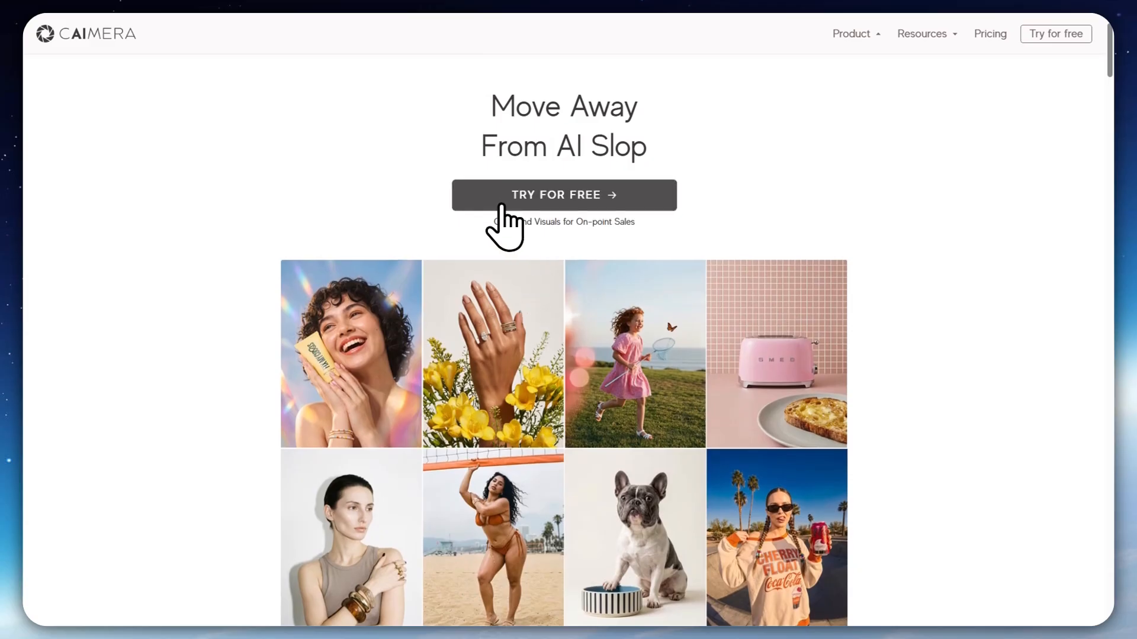
Start the free trial from the homepage and sign in with a Google account
left_click(520, 221)
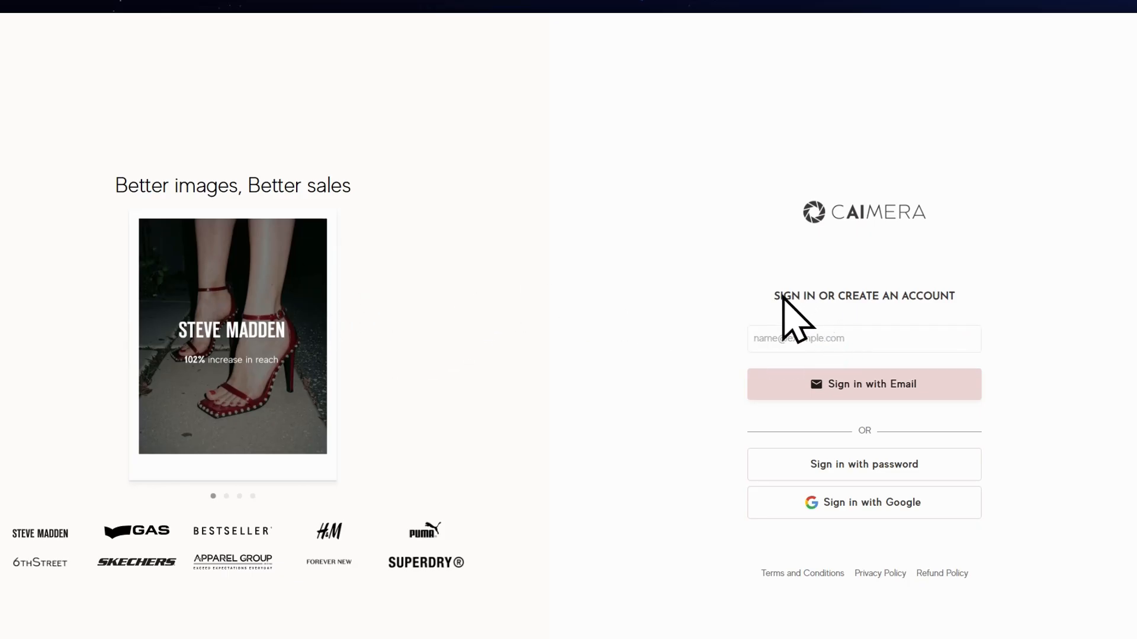
left_click(779, 338)
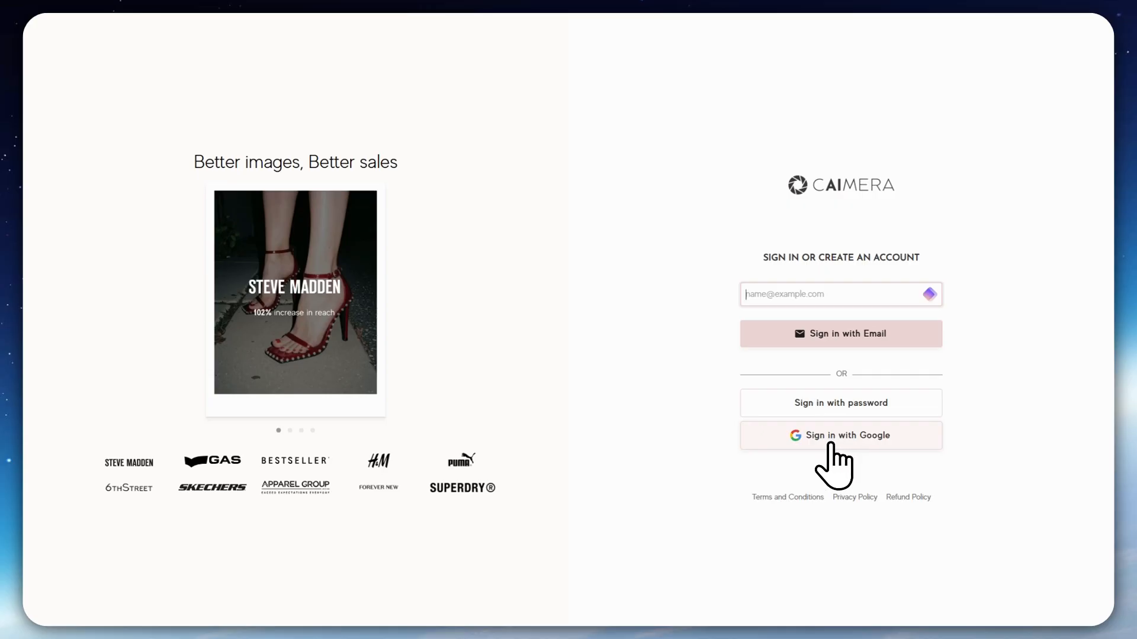
left_click(832, 445)
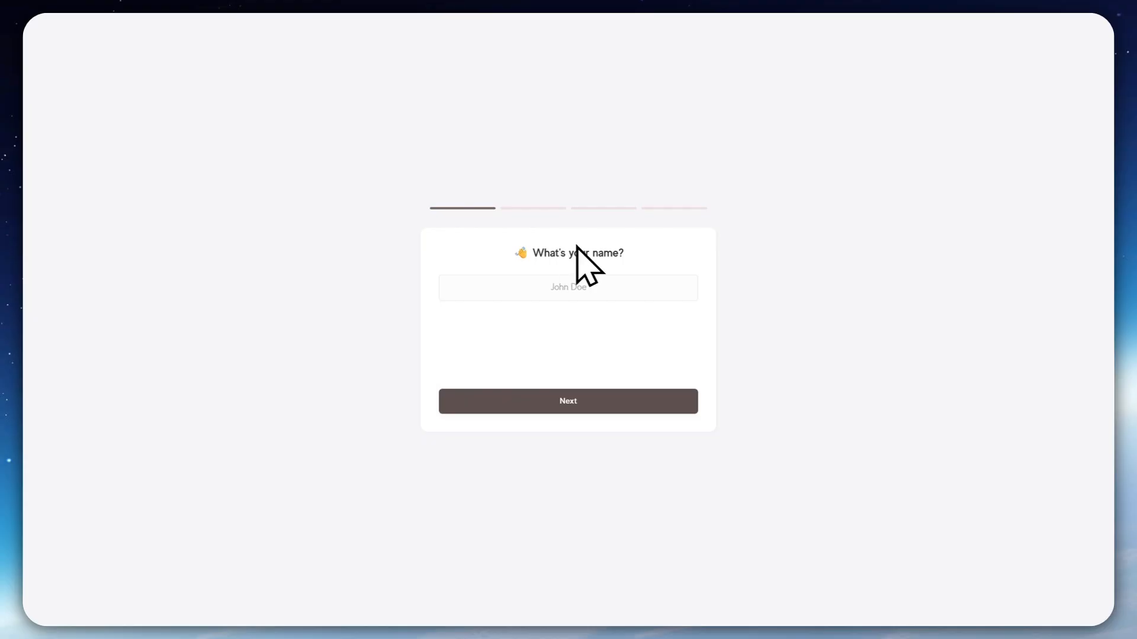
left_click(627, 287)
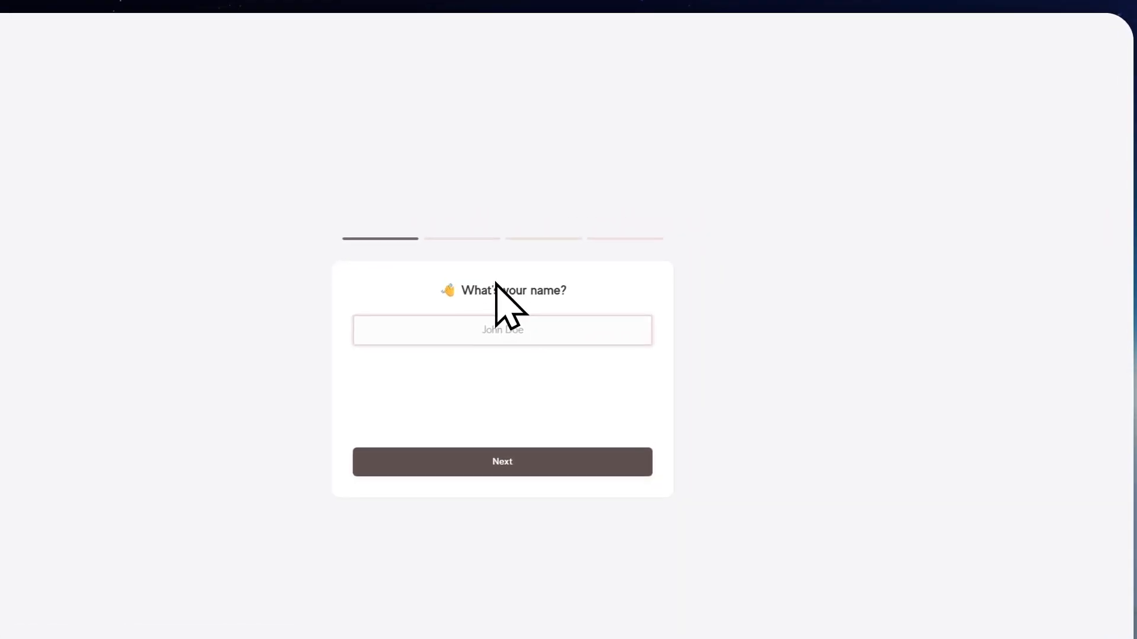
type("Kyle Tutors")
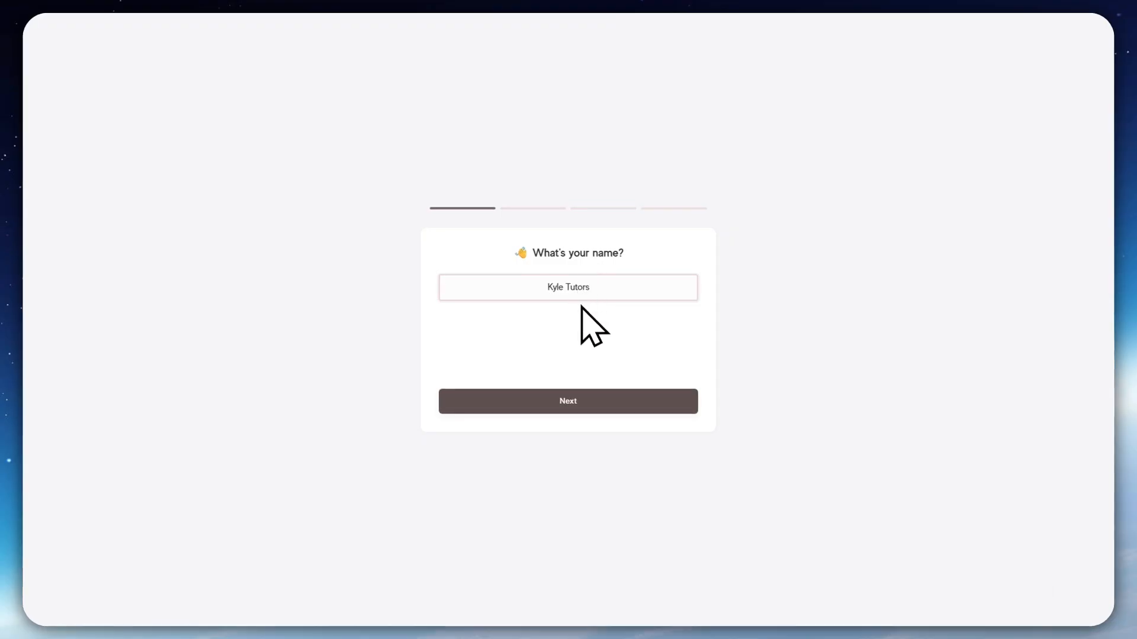
left_click(563, 401)
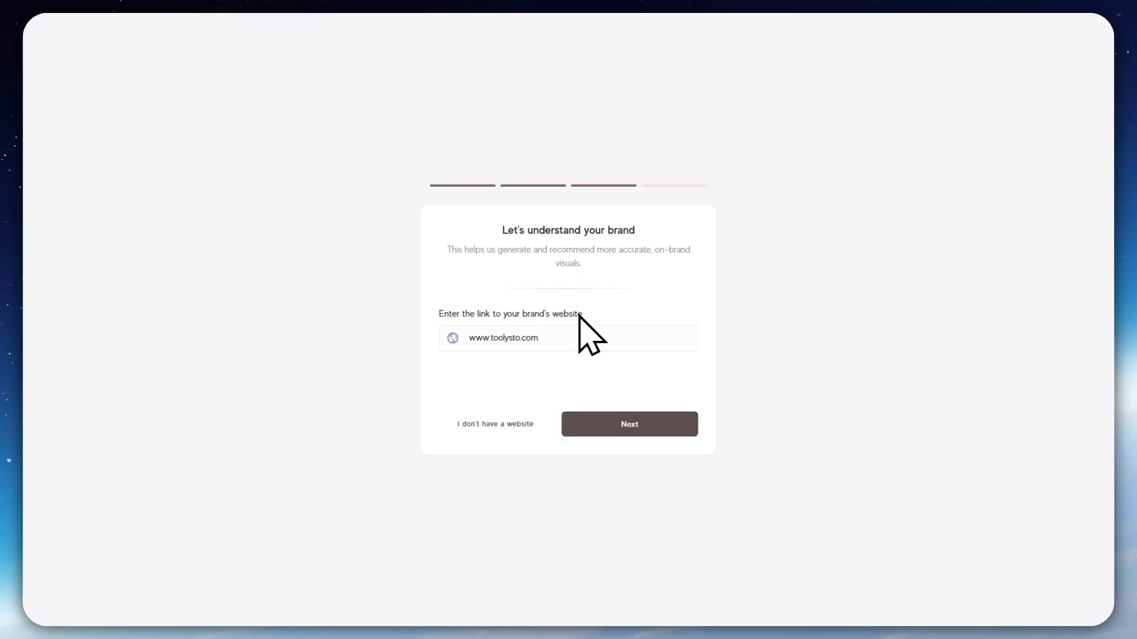
left_click(557, 337)
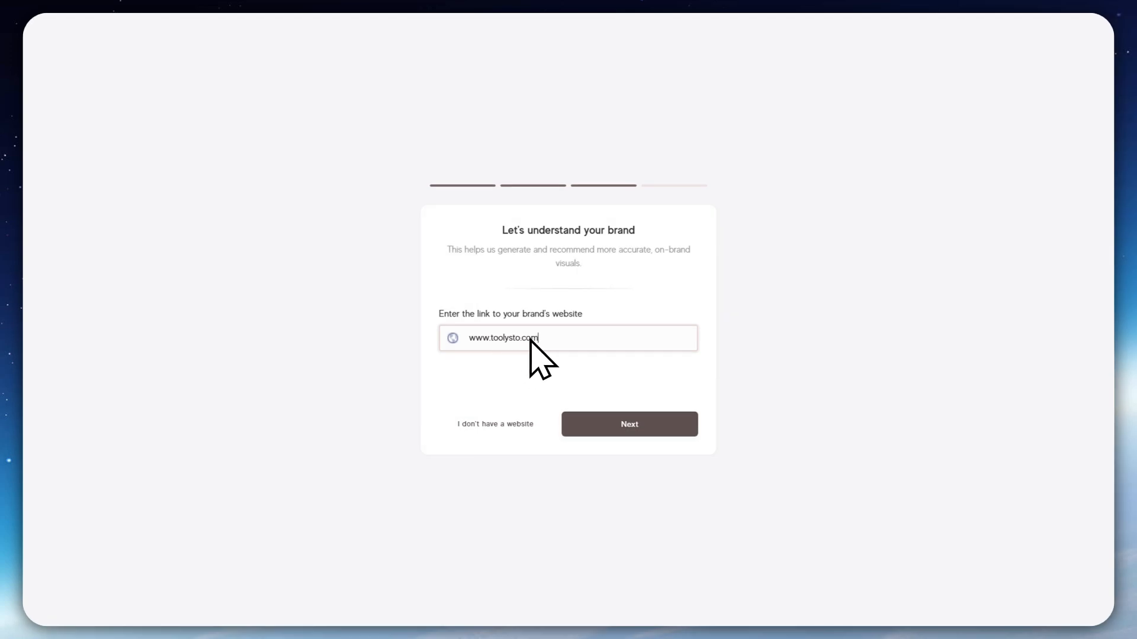
left_click(577, 424)
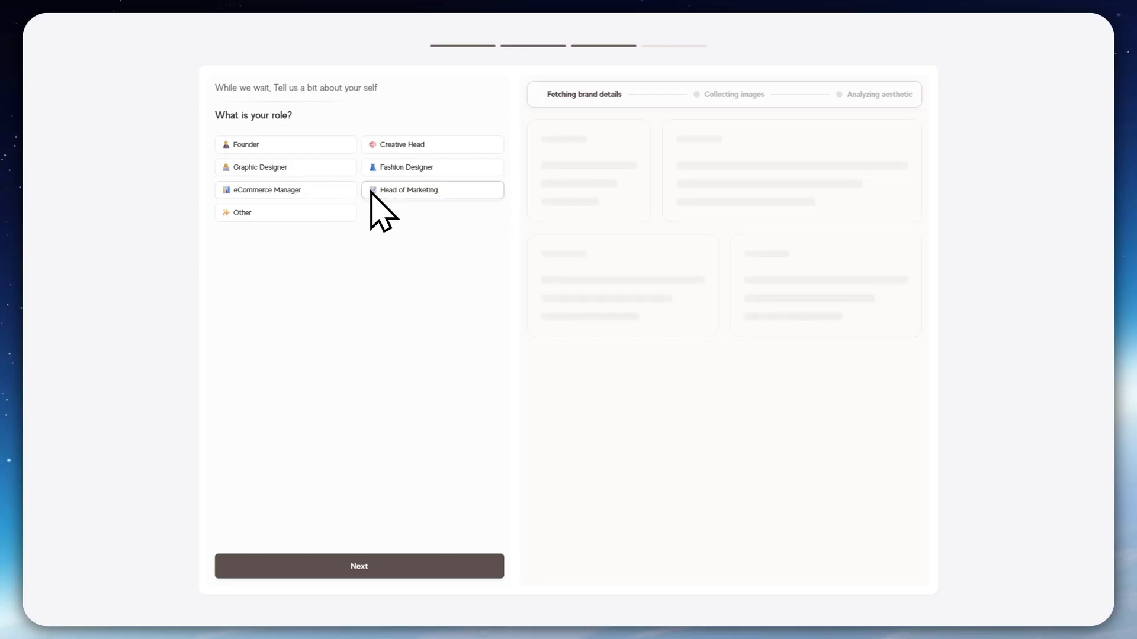
Complete the onboarding questionnaire with Graphic Designer as the role and Youtube as the place the service was heard about
left_click(336, 170)
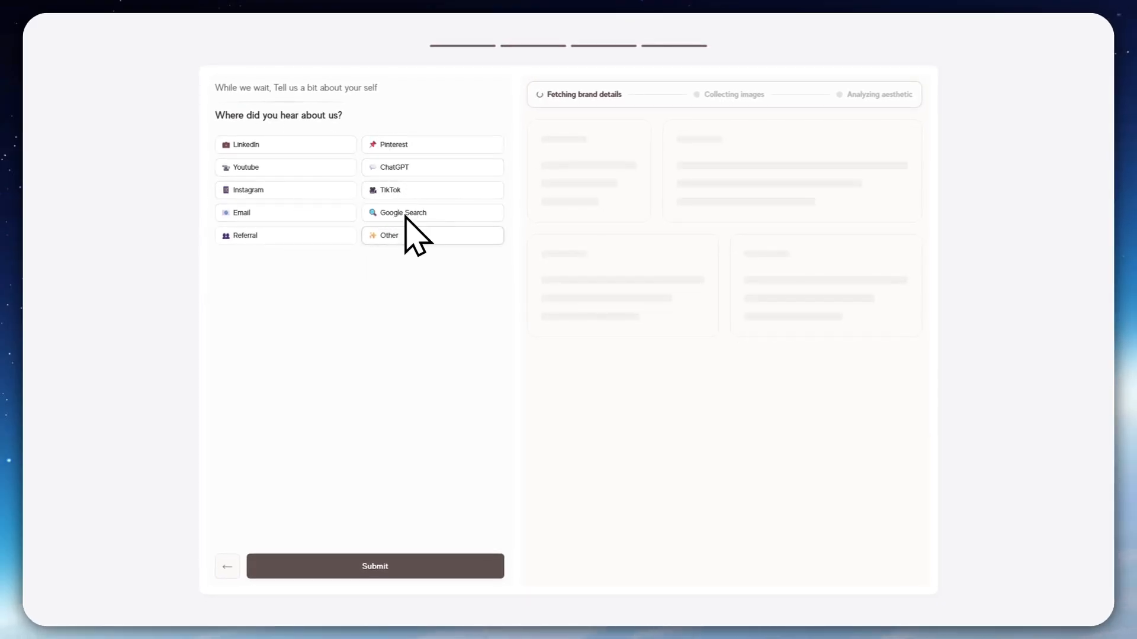
left_click(317, 172)
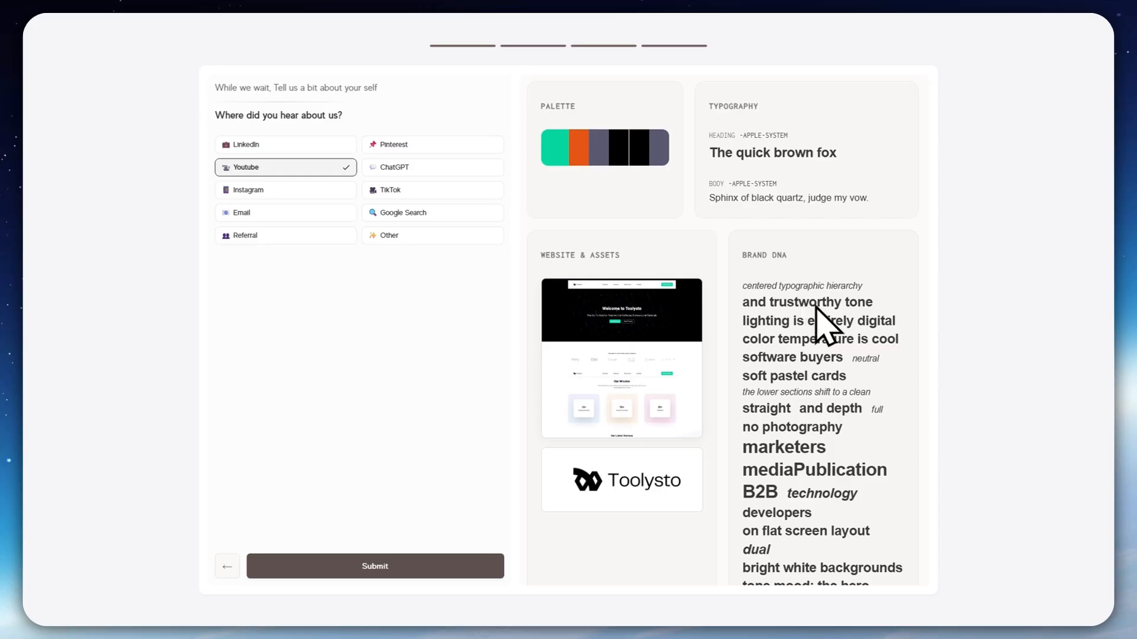
scroll(807, 330, "down", 3)
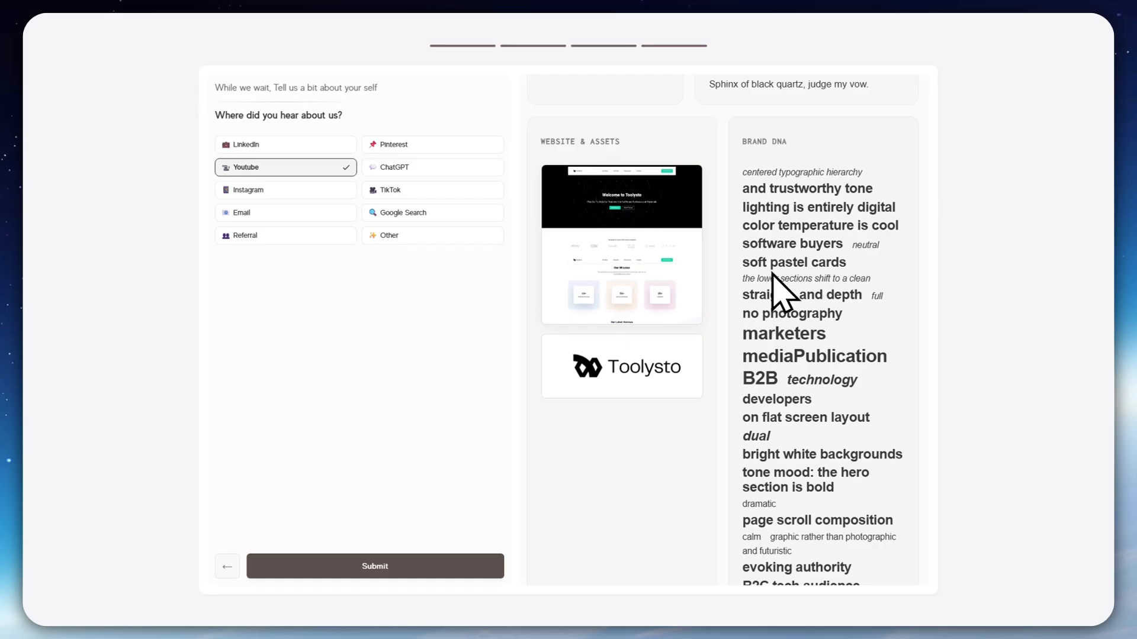
scroll(858, 296, "down", 1)
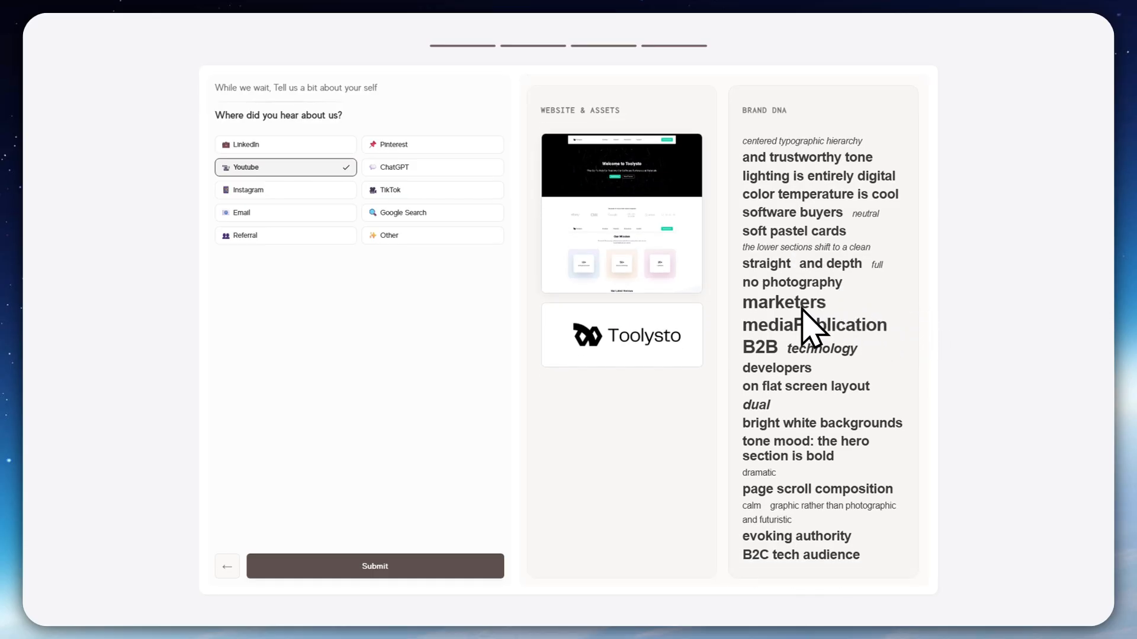
scroll(799, 385, "up", 4)
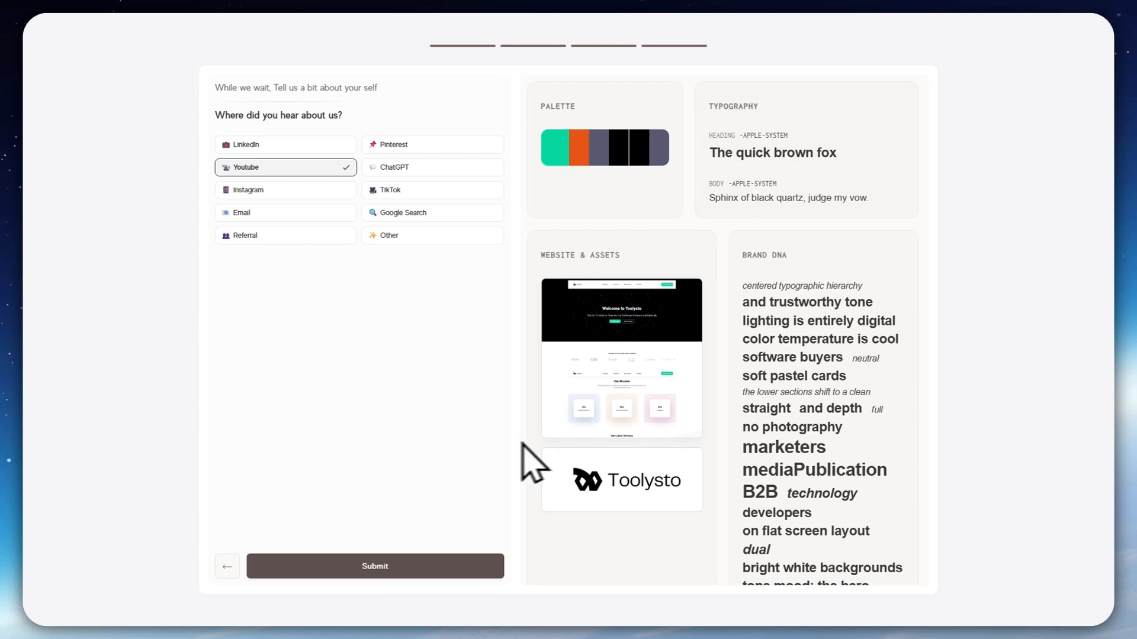
left_click(368, 570)
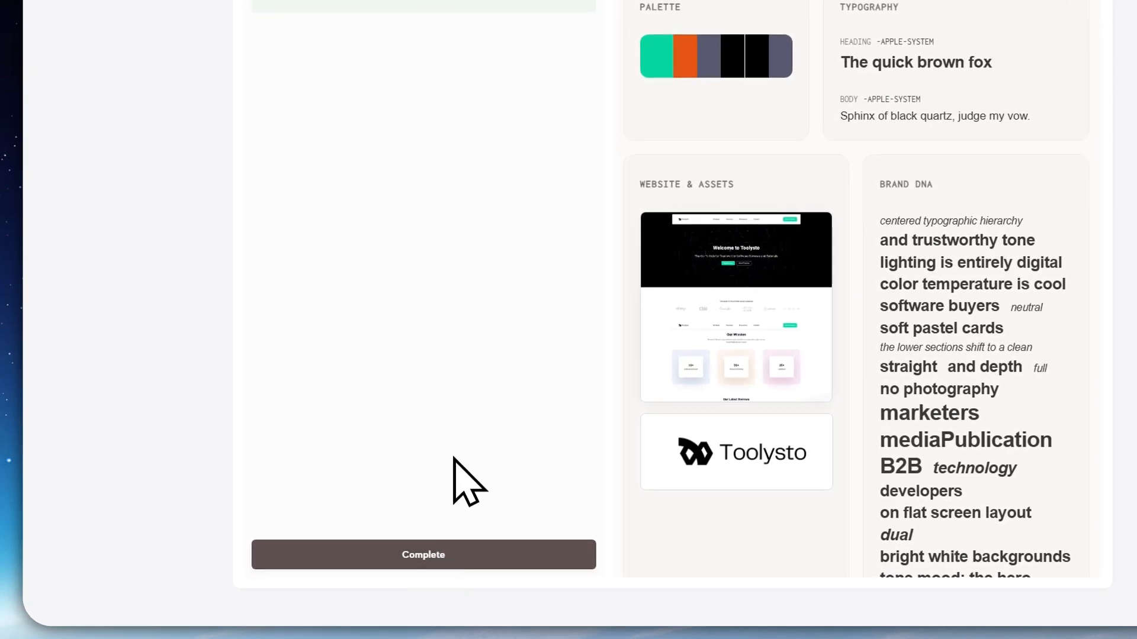
left_click(416, 561)
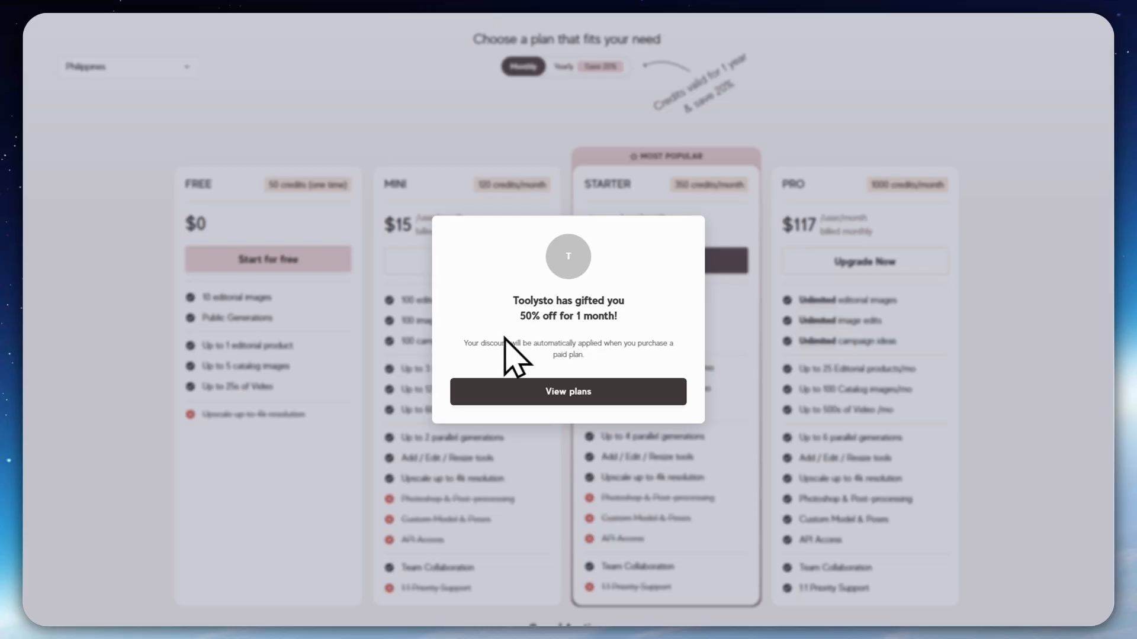
Dismiss the 50% discount offer to reach the plans and switch the pricing to yearly billing
left_click_drag(491, 342, 531, 286)
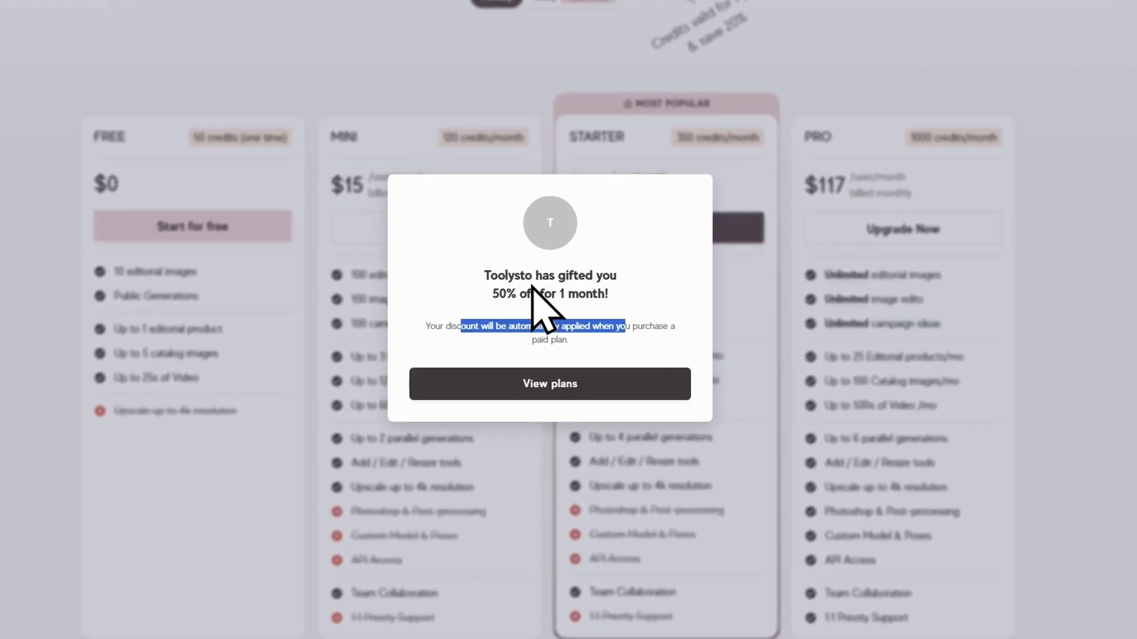
left_click(527, 385)
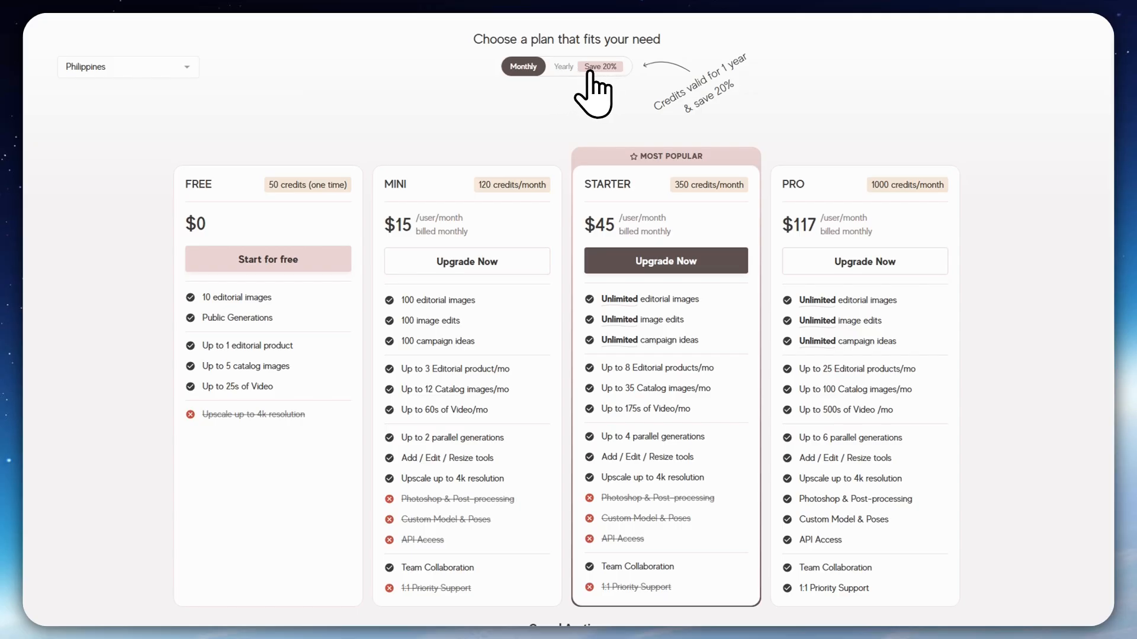
left_click(570, 69)
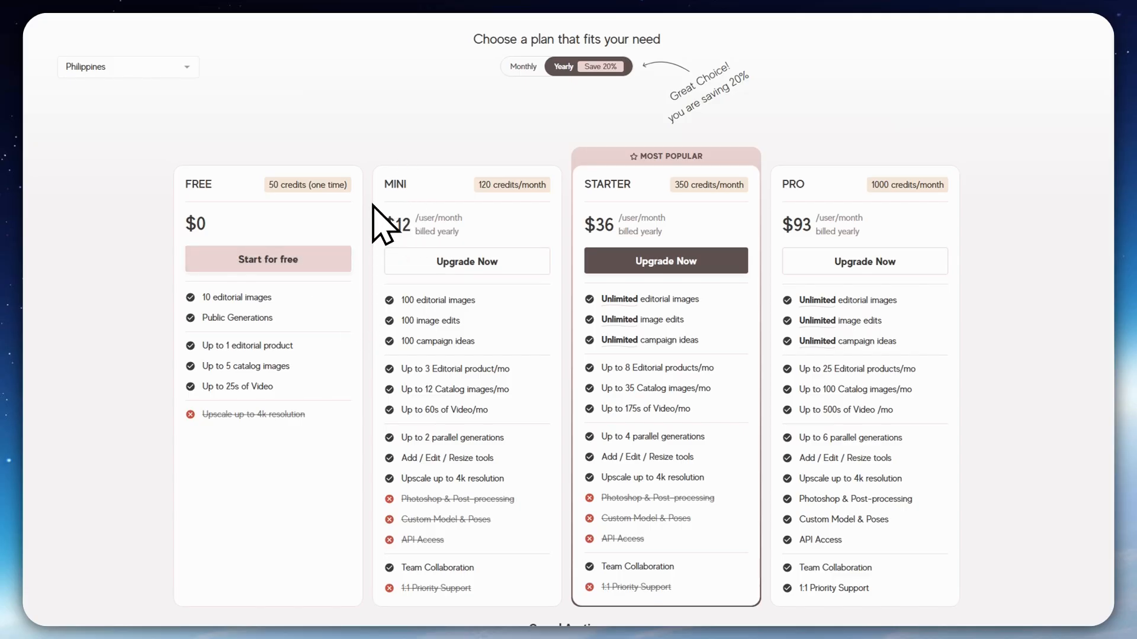
Compare the features of the Free, Mini, Starter, Pro and Enterprises plans on the pricing page
scroll(473, 377, "down", 3)
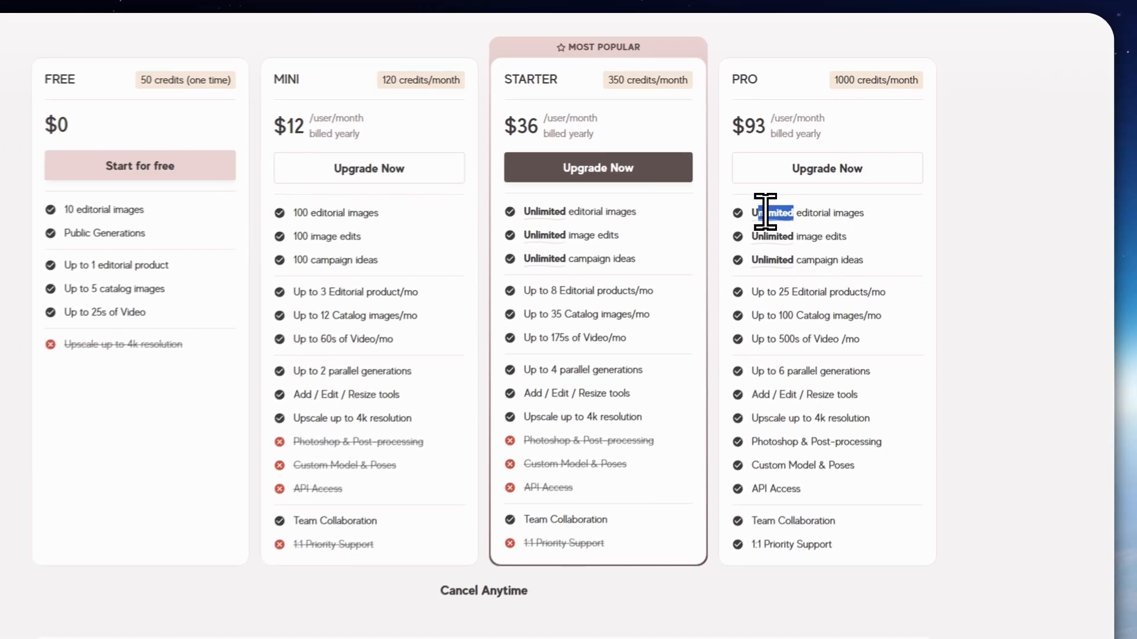
left_click_drag(805, 186, 916, 339)
left_click(876, 409)
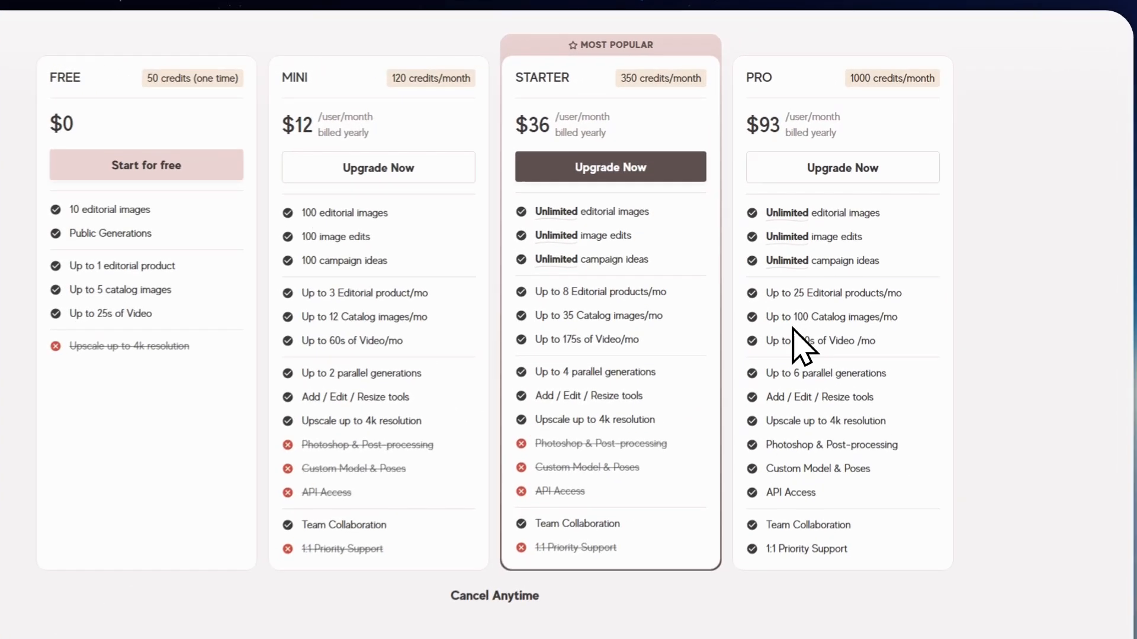
scroll(436, 337, "down", 5)
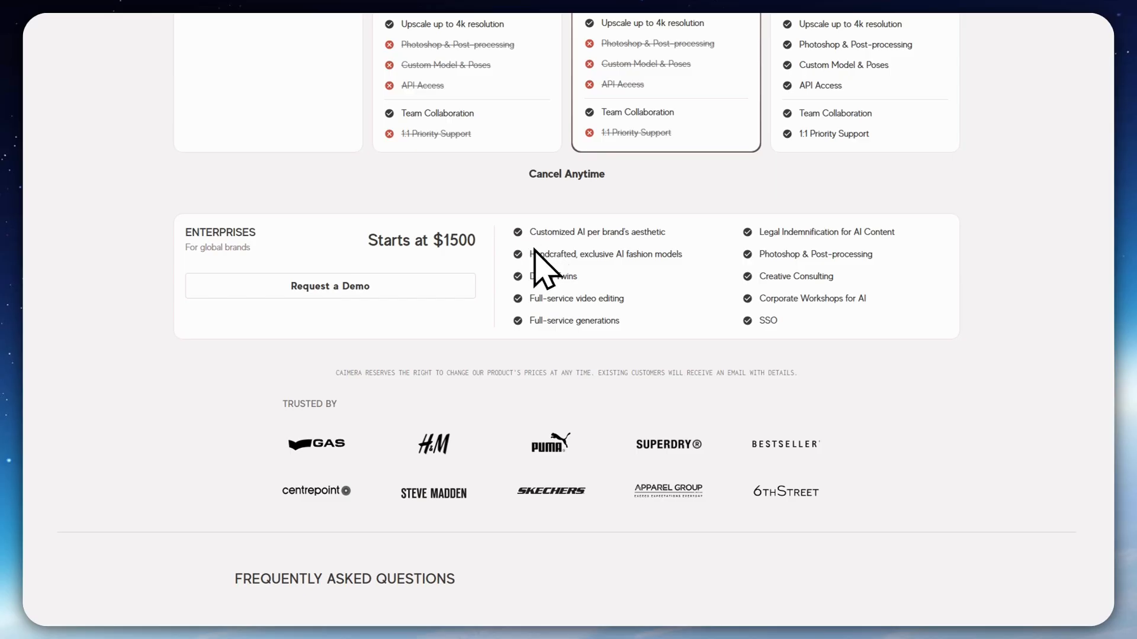
scroll(616, 350, "up", 4)
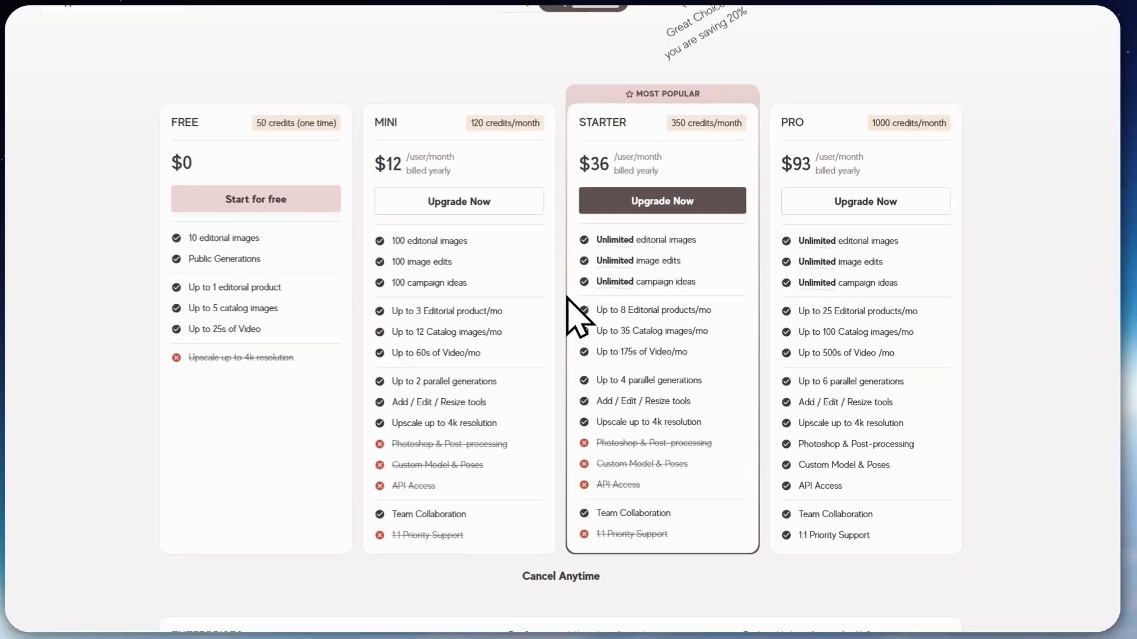
scroll(546, 275, "up", 1)
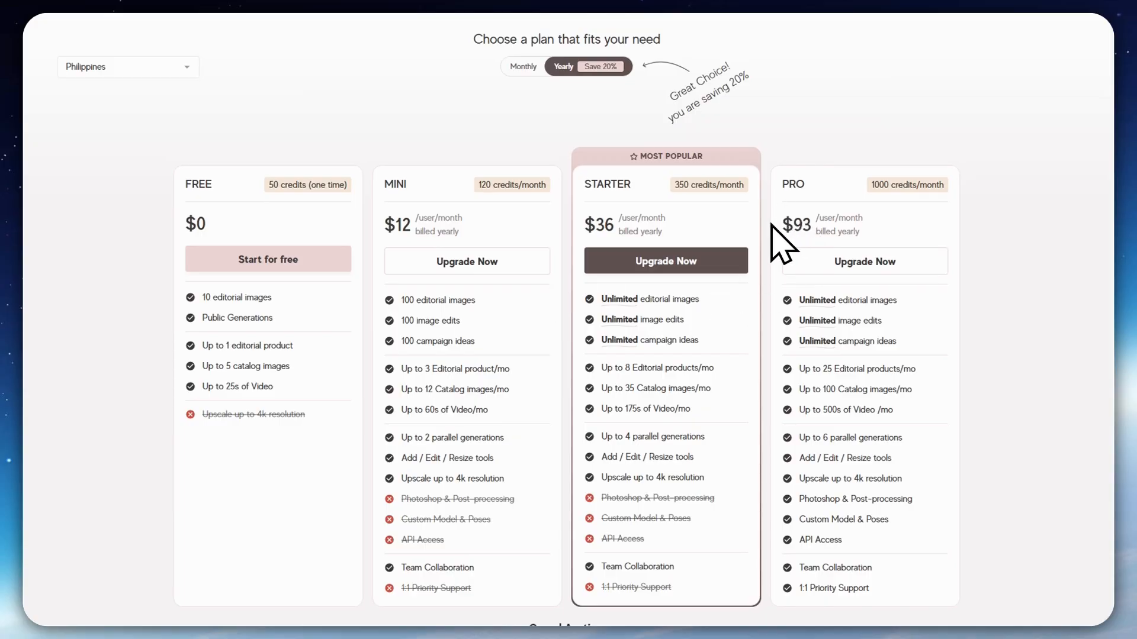
View the checkout for the annual PRO plan and return to the plan selection, dismissing the discount offer
left_click(808, 264)
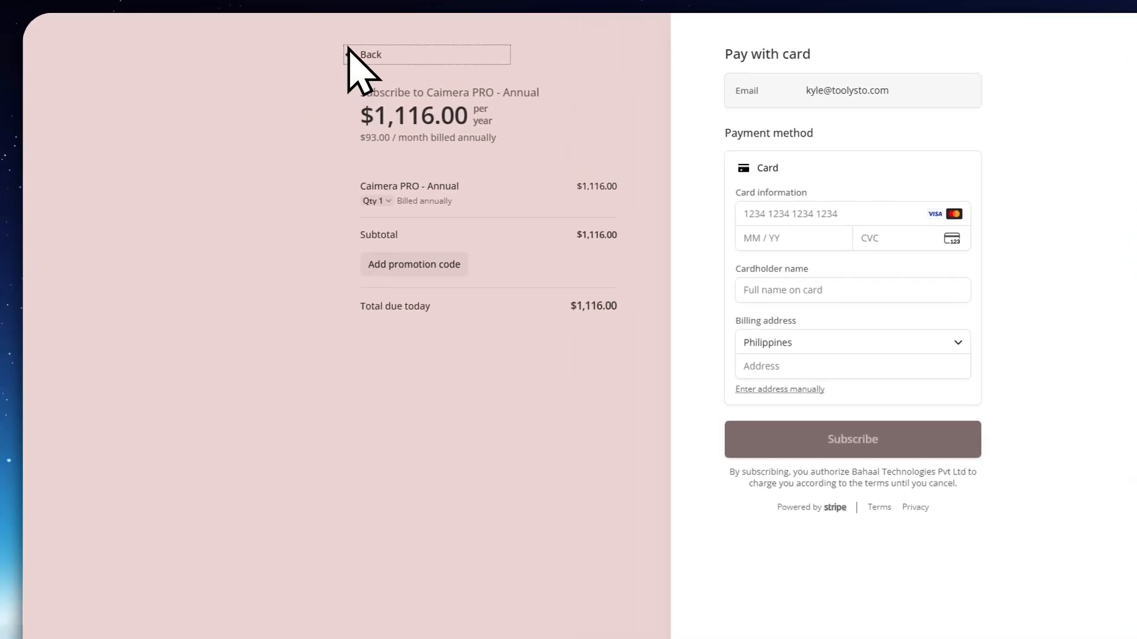
left_click(349, 52)
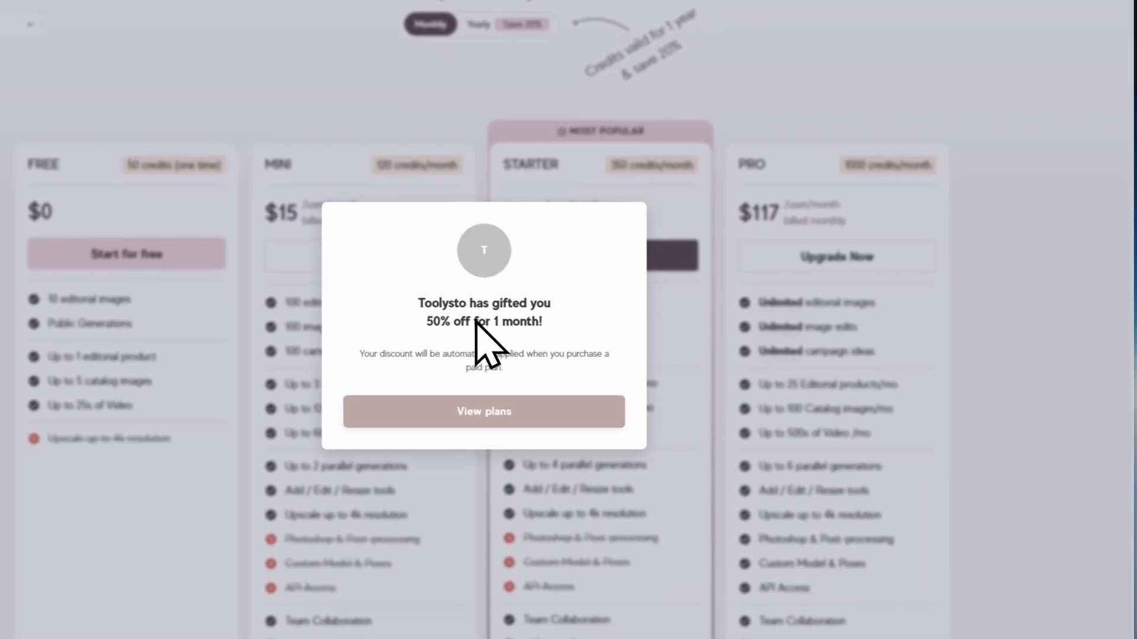
left_click(642, 450)
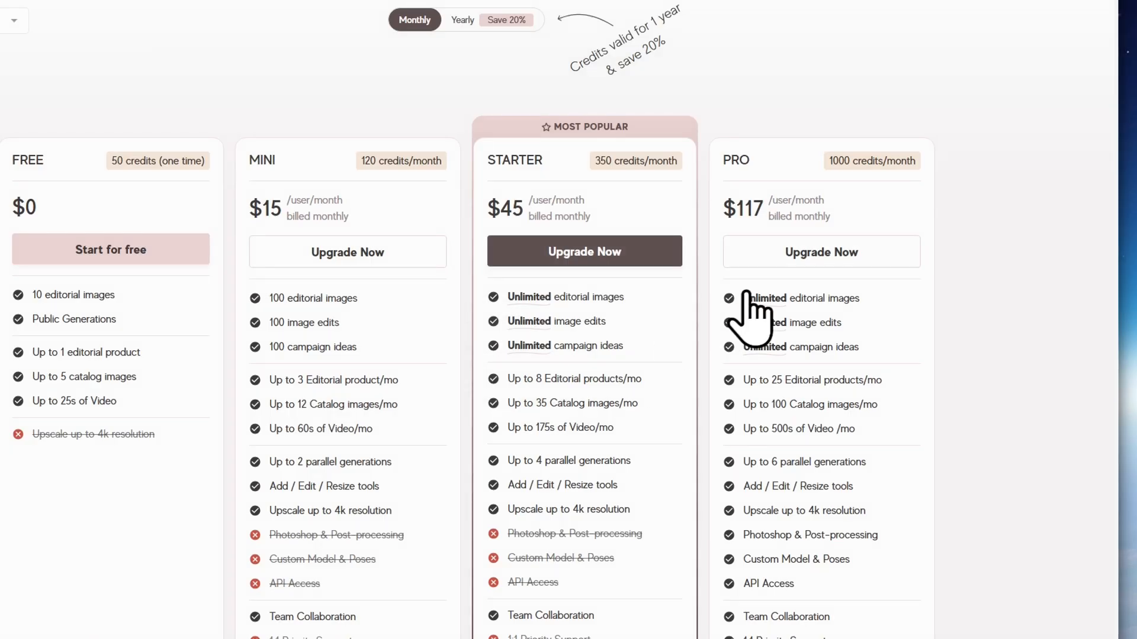
View the checkout for the monthly PRO plan and examine its first-month discount
left_click(838, 253)
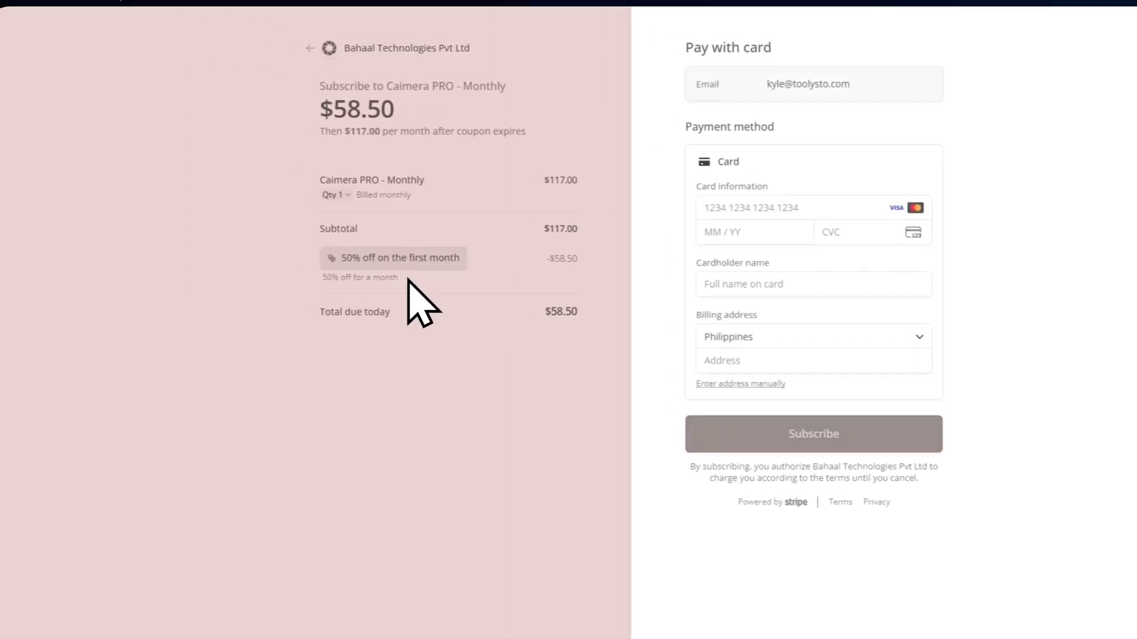
left_click_drag(366, 264, 489, 264)
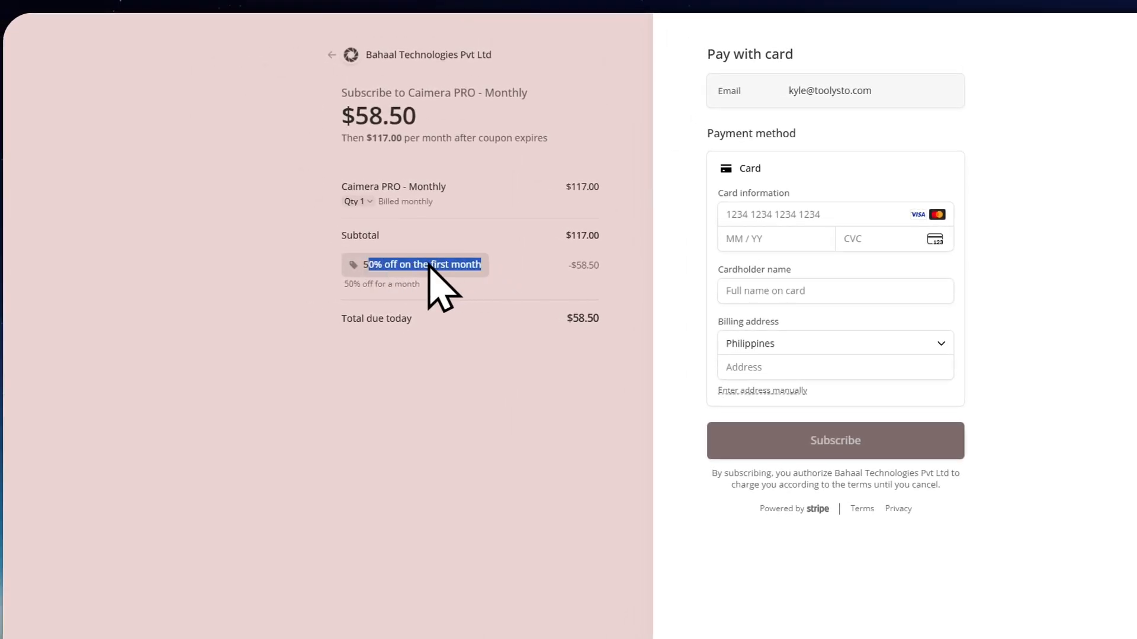
left_click(484, 278)
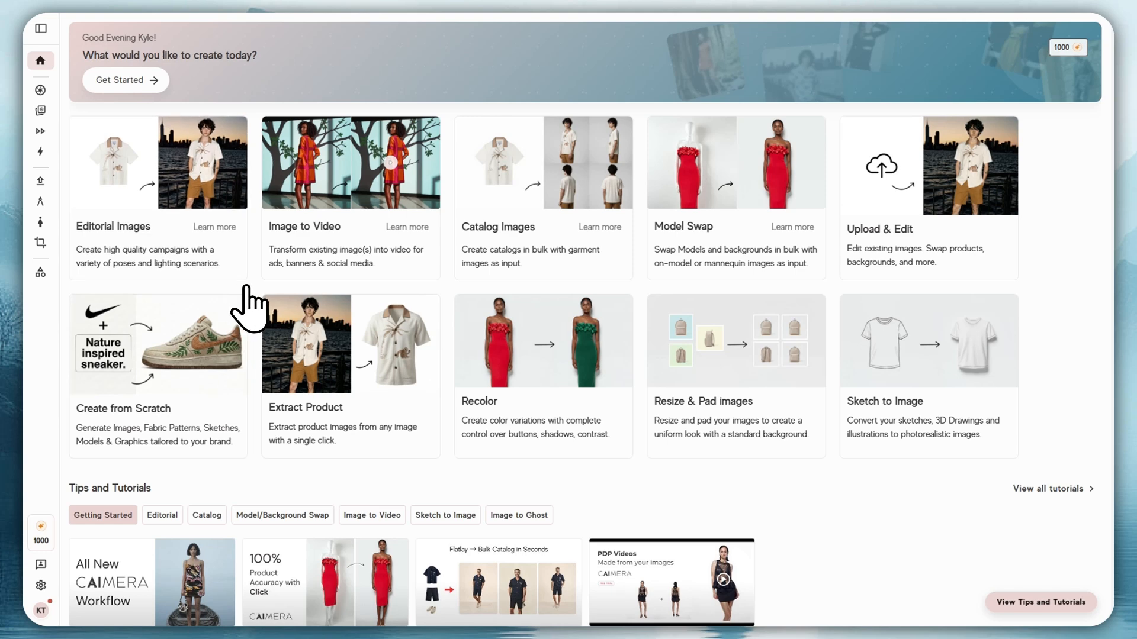
Open the Editorial Images tool and browse its gallery of unique templates
left_click(40, 28)
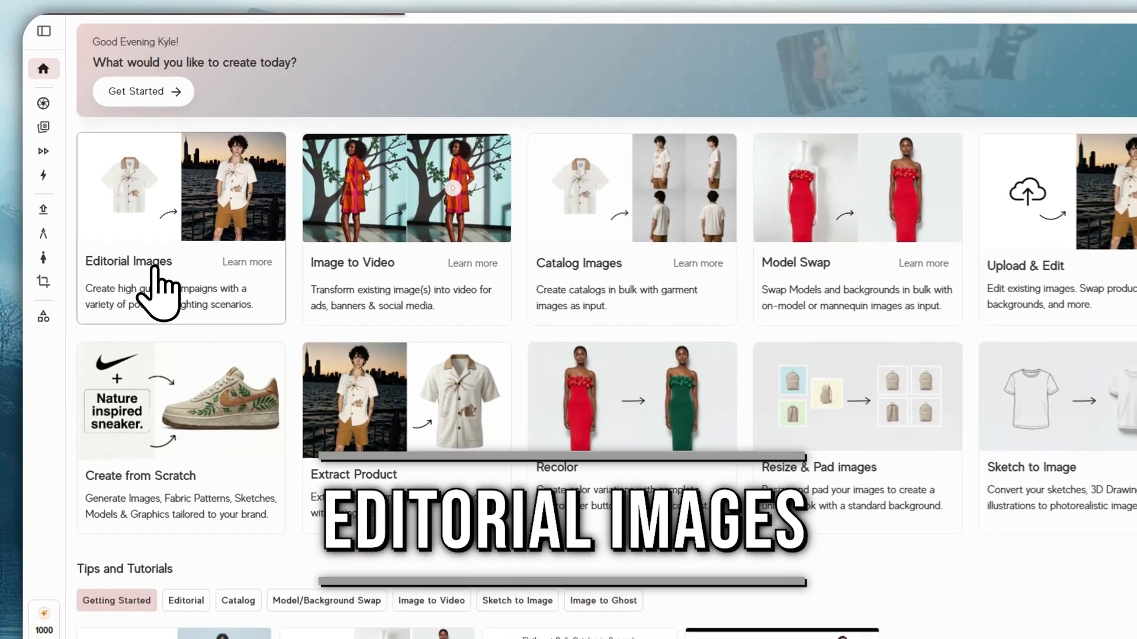
left_click(130, 253)
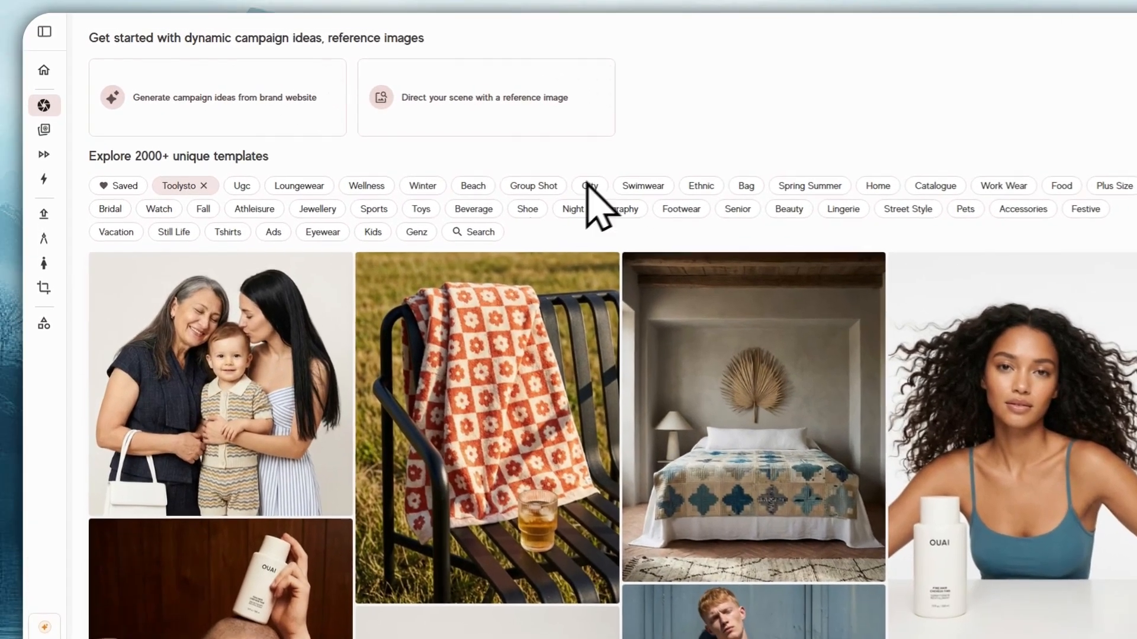
scroll(438, 219, "down", 2)
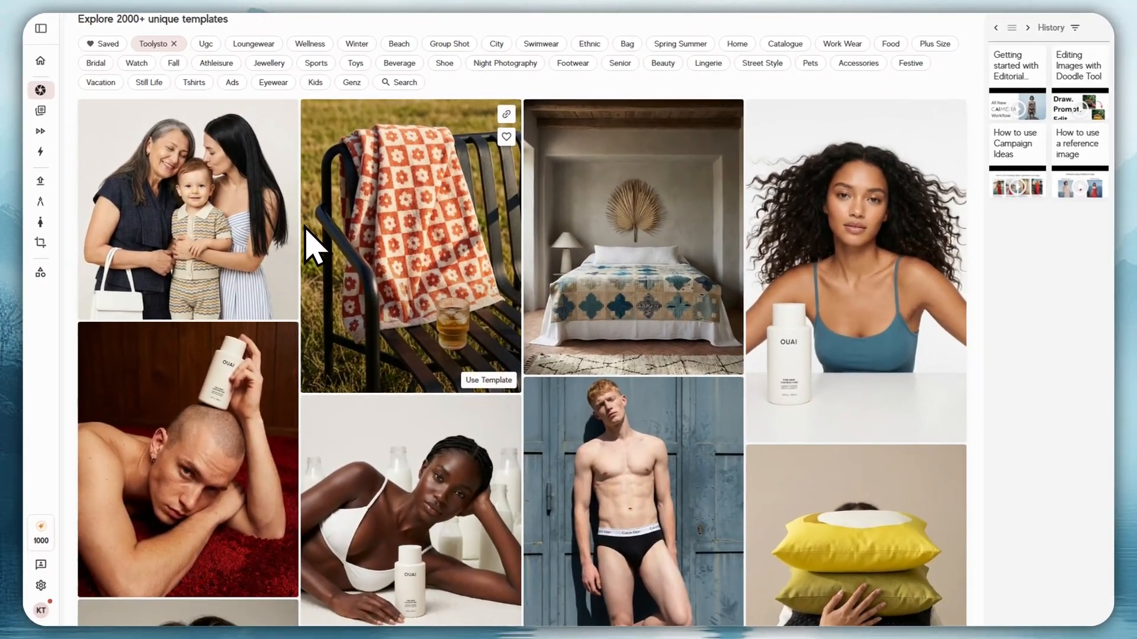
scroll(305, 245, "down", 4)
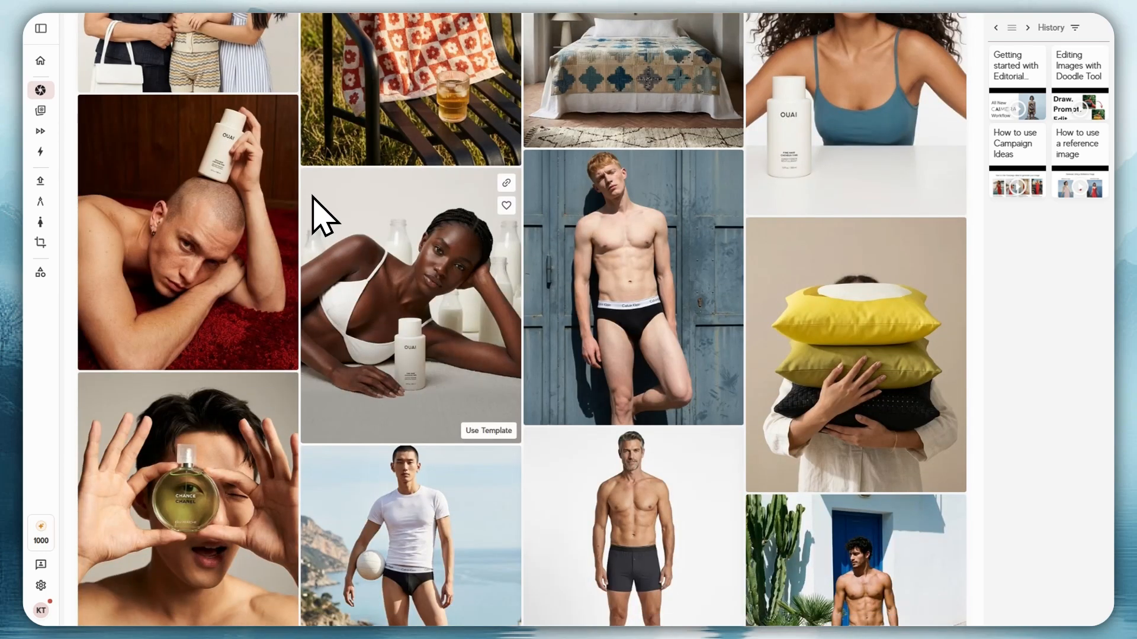
scroll(314, 197, "up", 6)
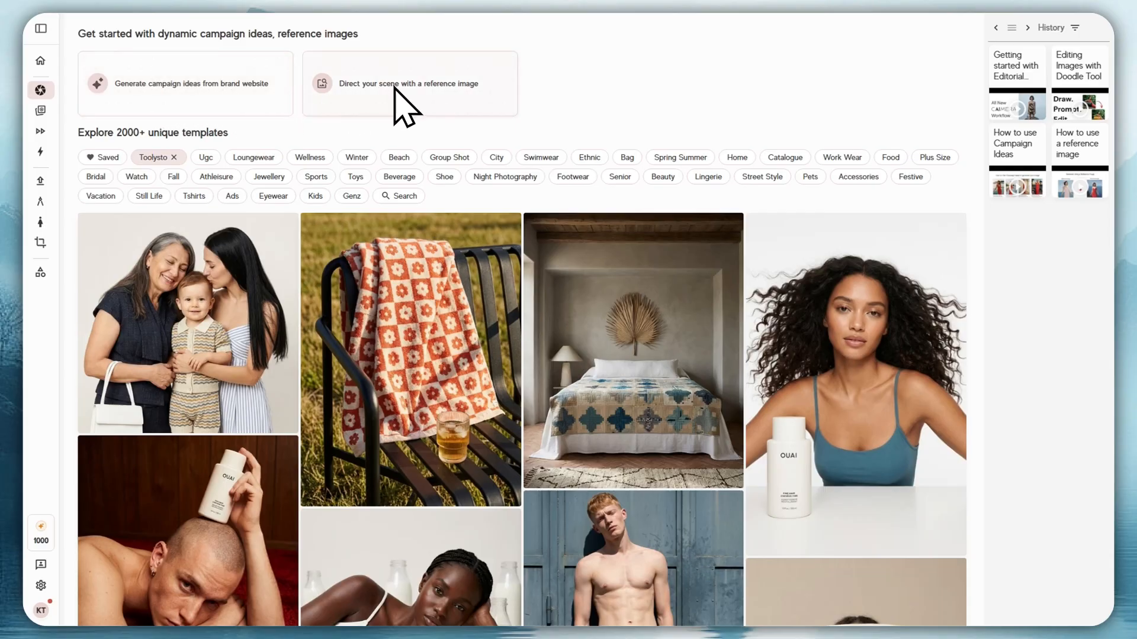
scroll(386, 388, "down", 3)
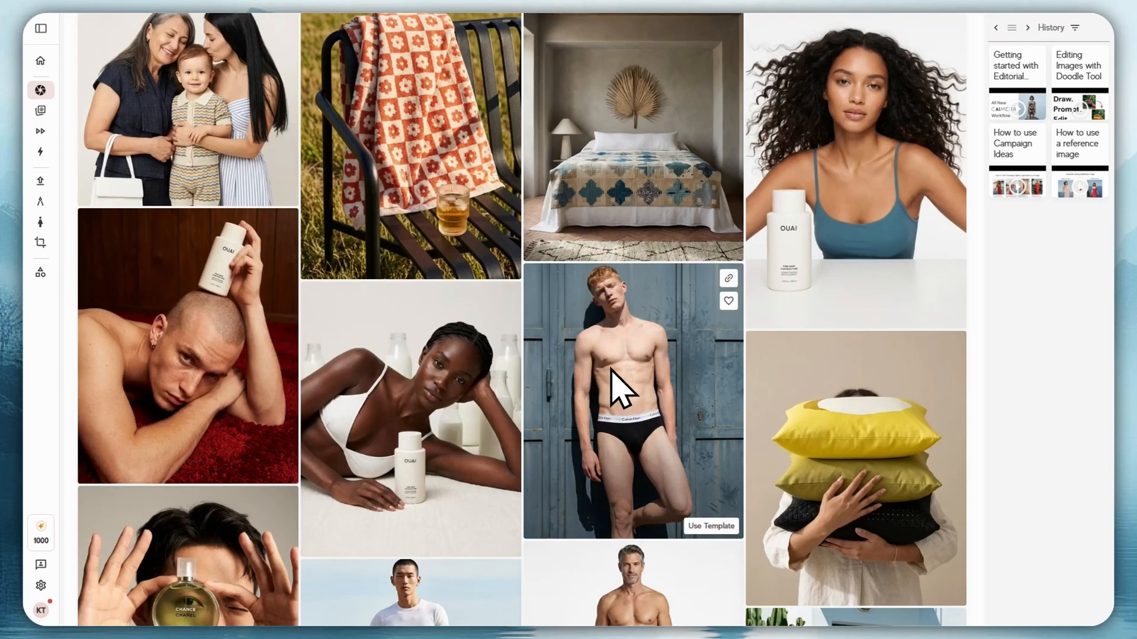
scroll(519, 373, "down", 3)
scroll(356, 355, "up", 3)
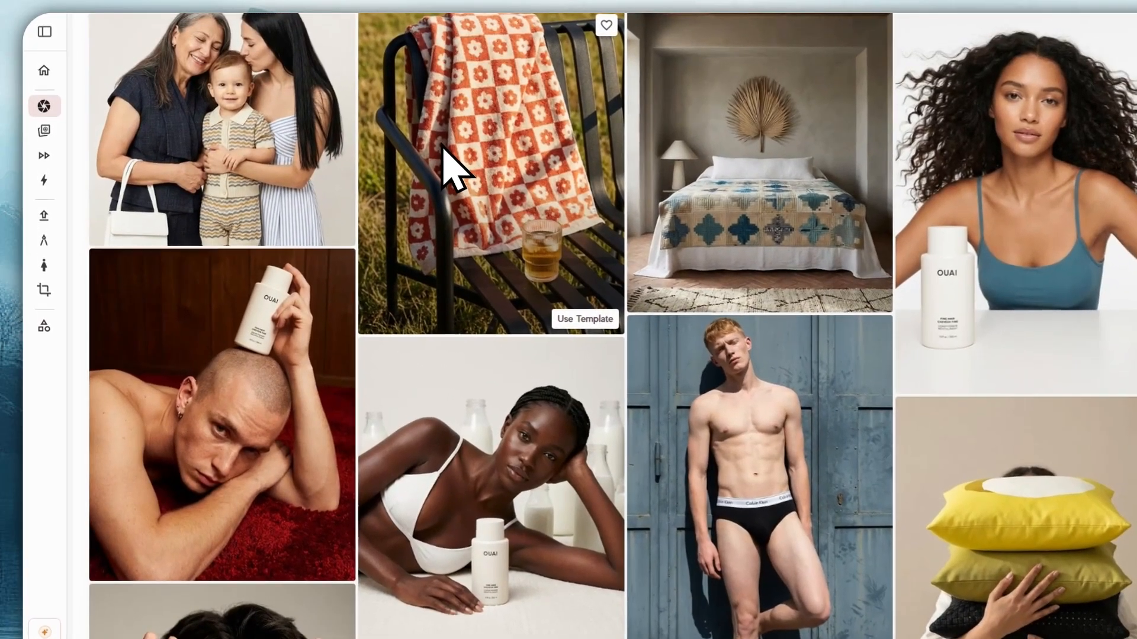
Preview the template with the red checkered floral towel on a bench, closing it without using it
left_click(451, 168)
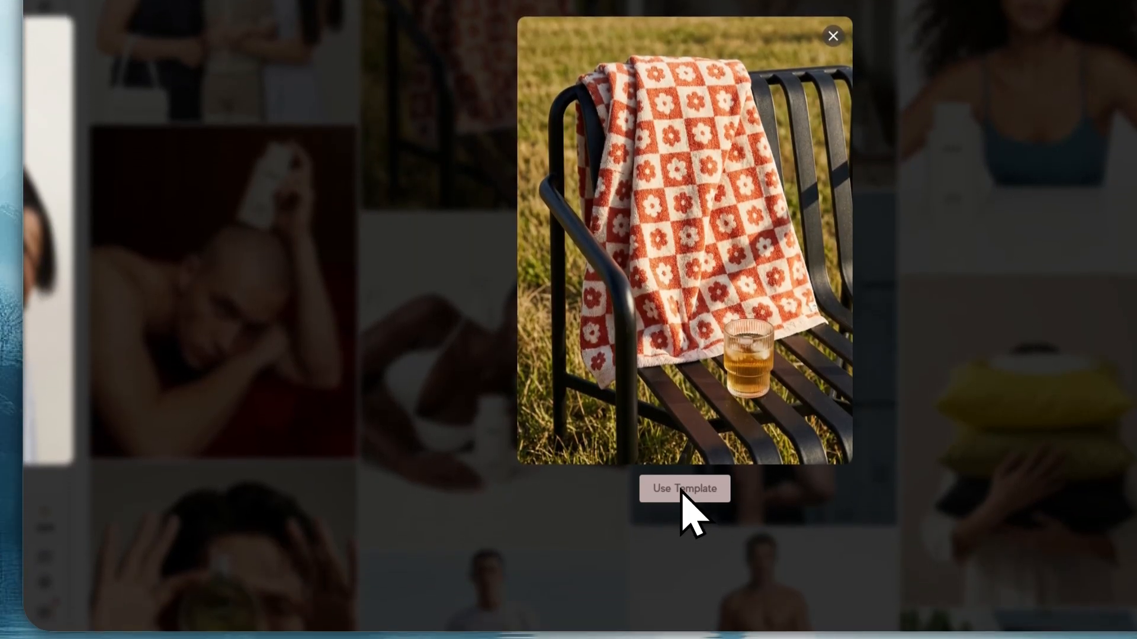
left_click(368, 246)
scroll(373, 243, "up", 4)
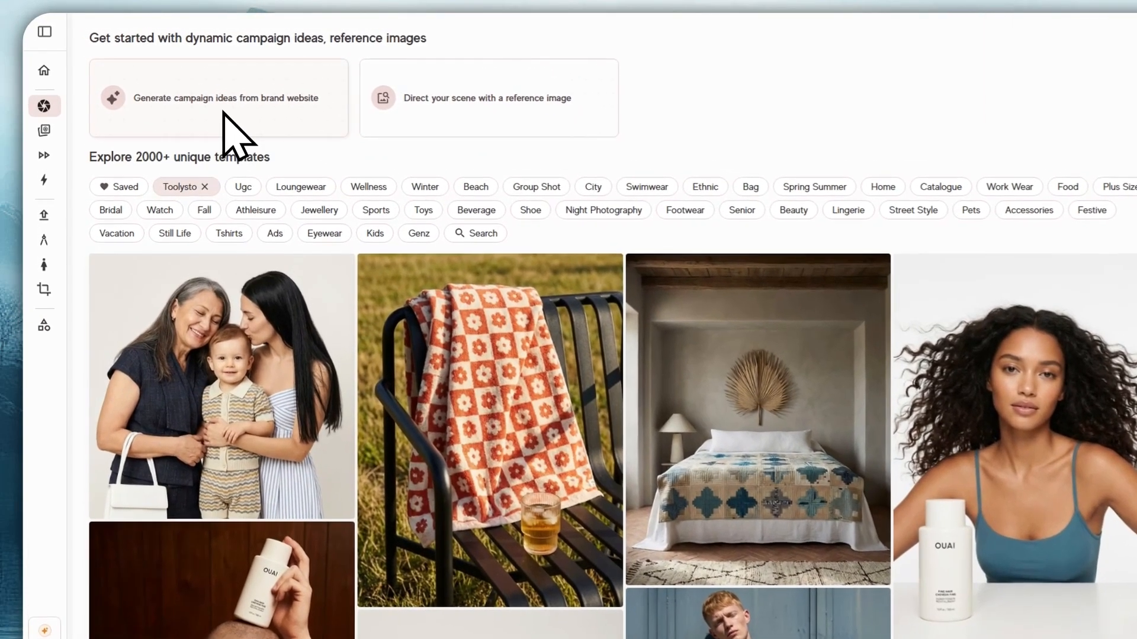
Start generating campaign ideas from a brand website and fetch the product from hidratespark.com
left_click(189, 95)
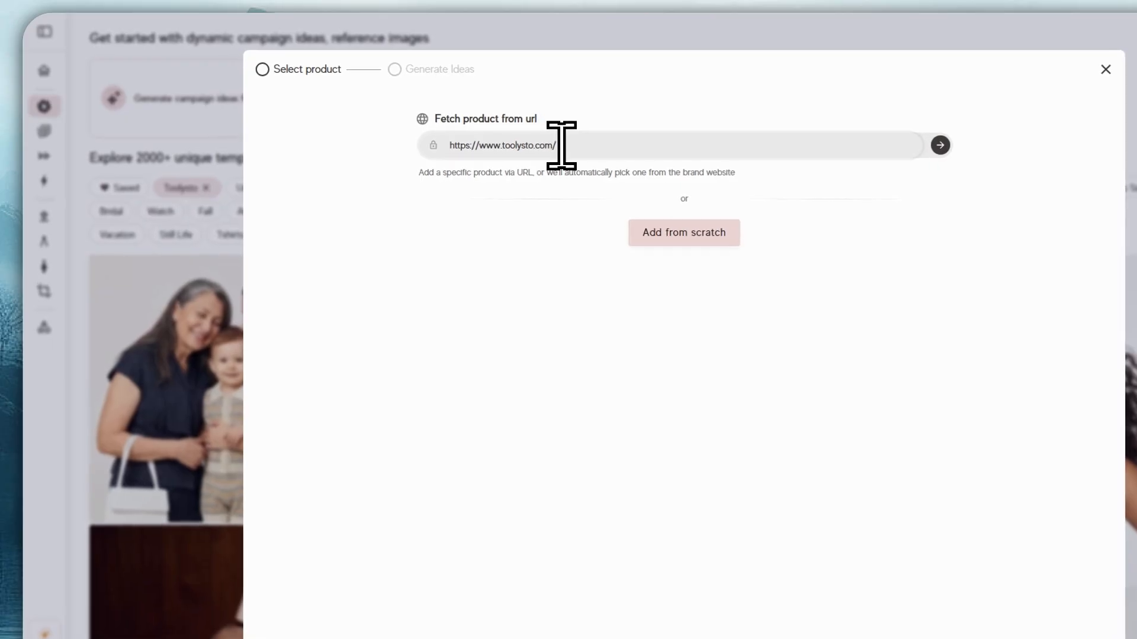
left_click_drag(420, 149, 421, 148)
key("BackSpace")
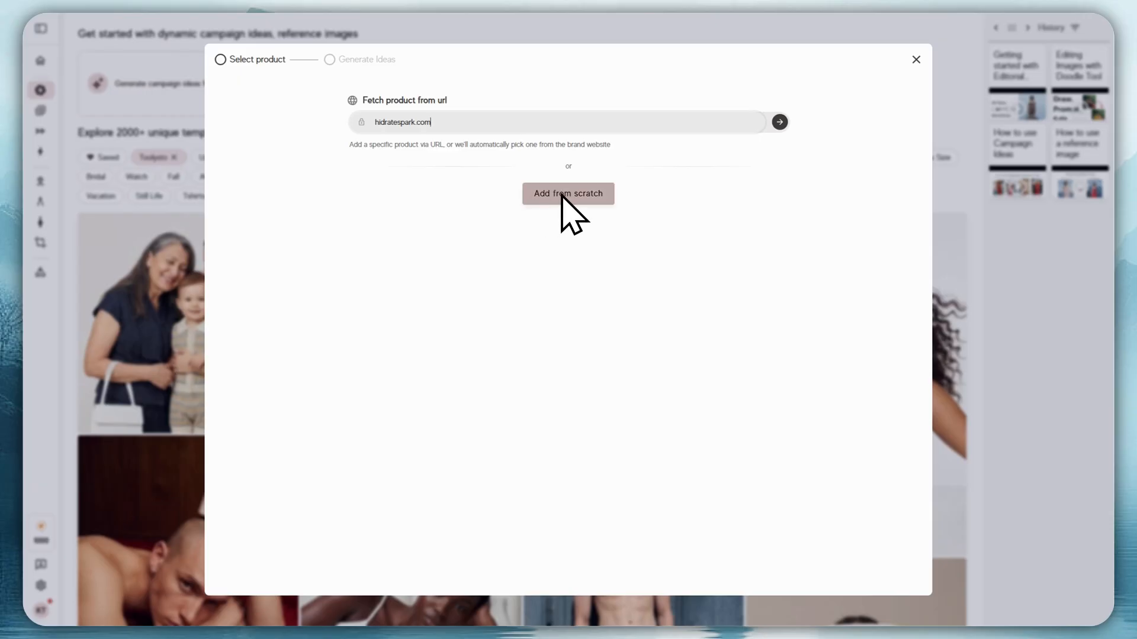
left_click(779, 122)
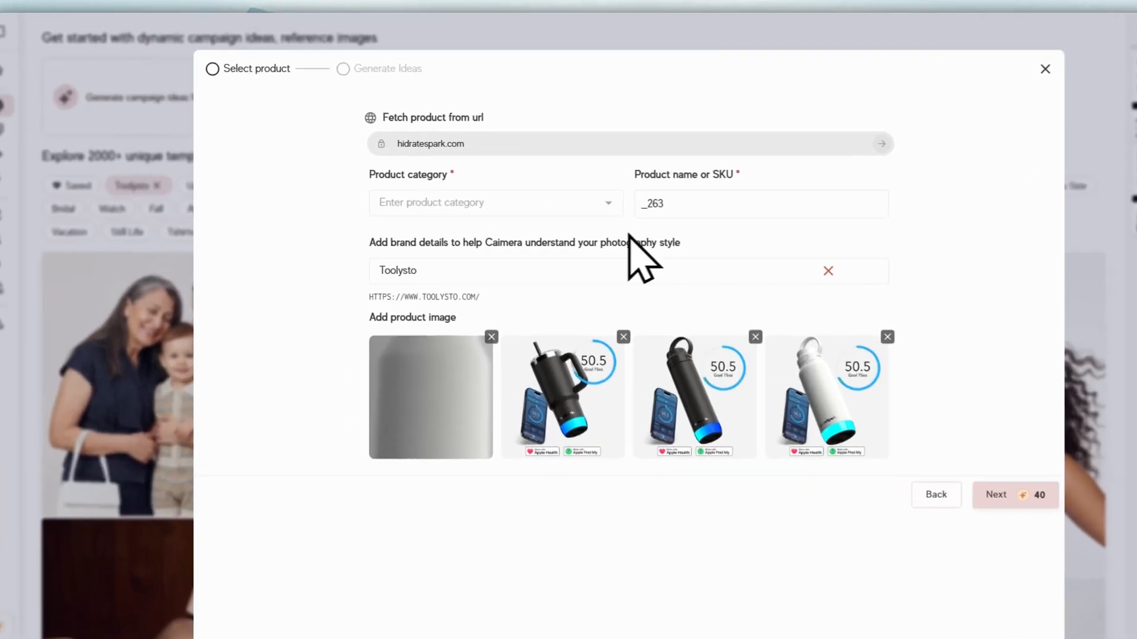
Examine the brand details section of the product form, including the Toolysto brand and its website address
left_click_drag(370, 246, 676, 246)
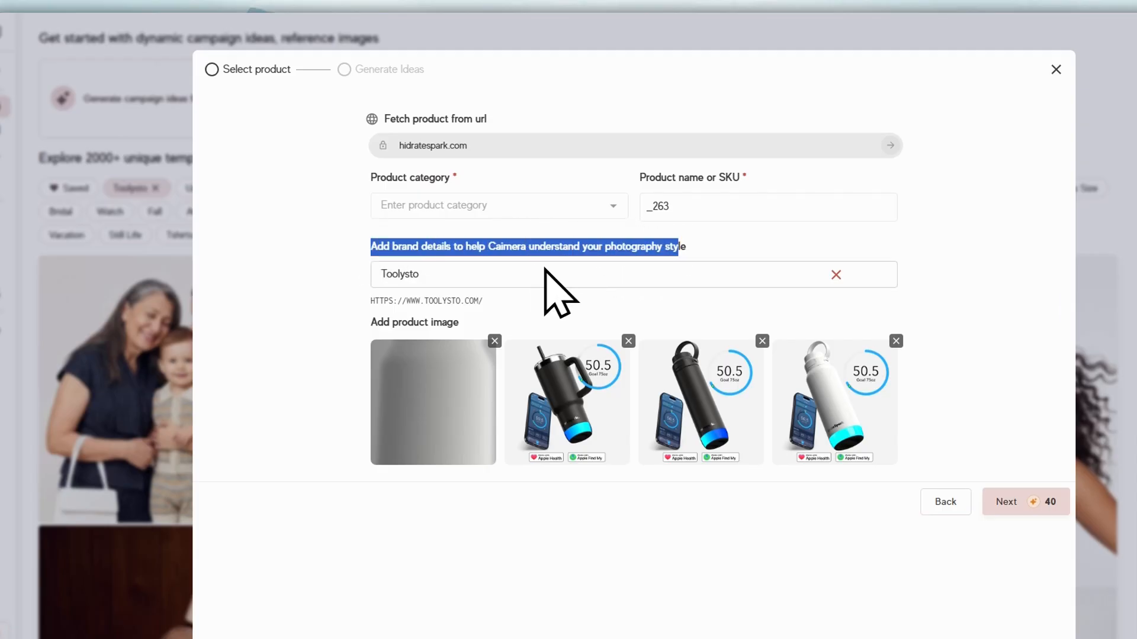
left_click(512, 274)
left_click(435, 298)
left_click_drag(388, 301, 502, 293)
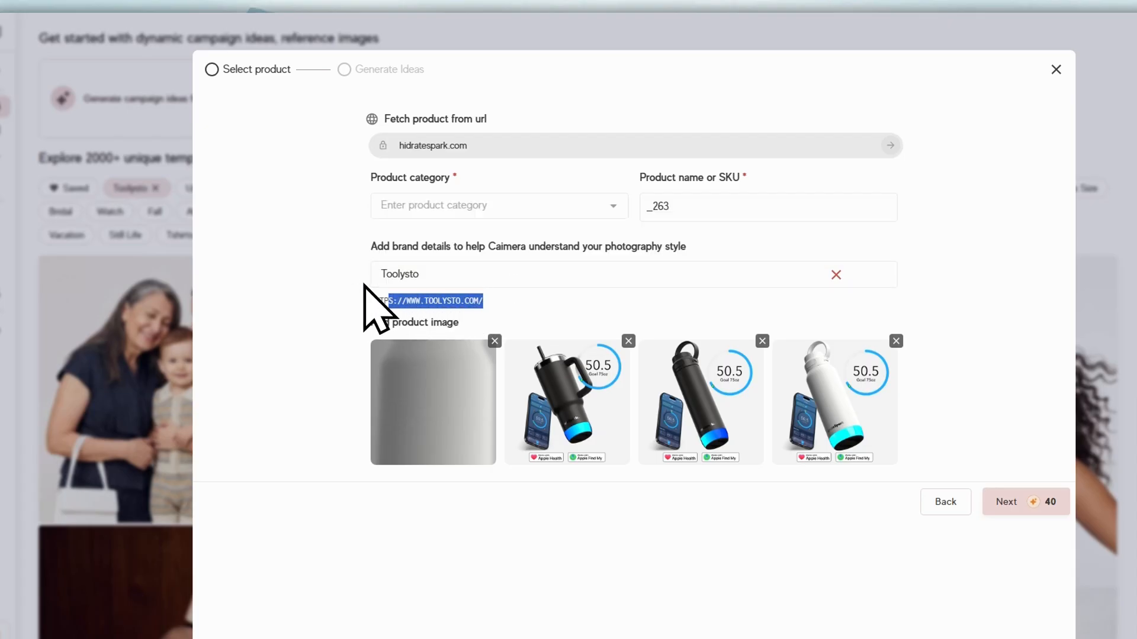
left_click(554, 295)
left_click_drag(483, 301, 377, 296)
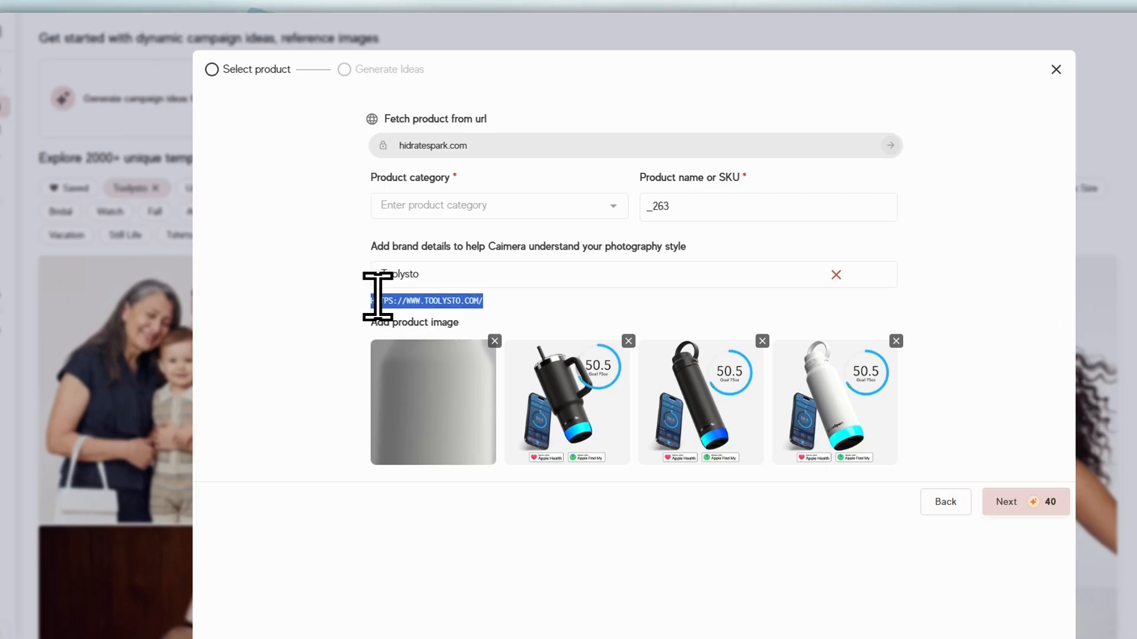
left_click(558, 311)
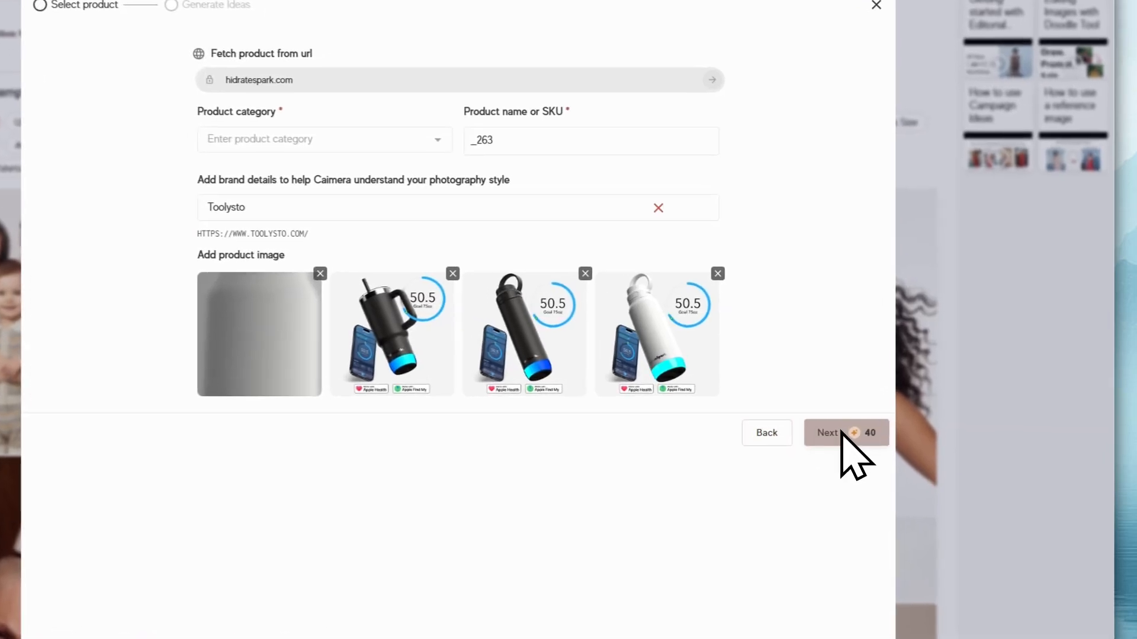
Set the product category to bottle and continue to the idea generation stage
left_click(847, 428)
left_click(267, 138)
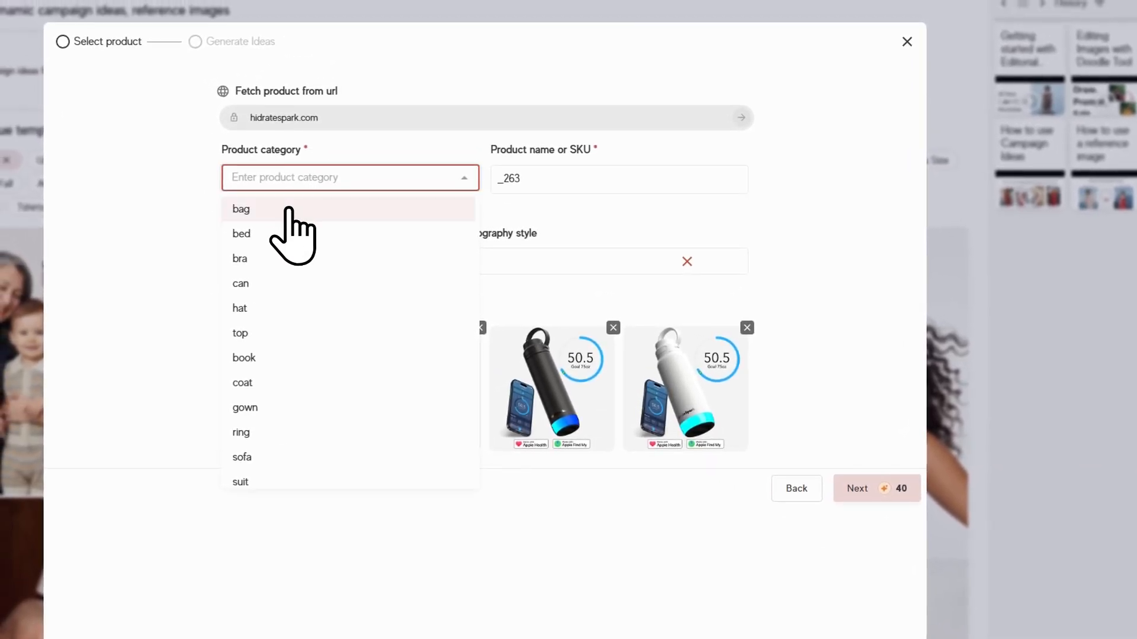
type("bottle")
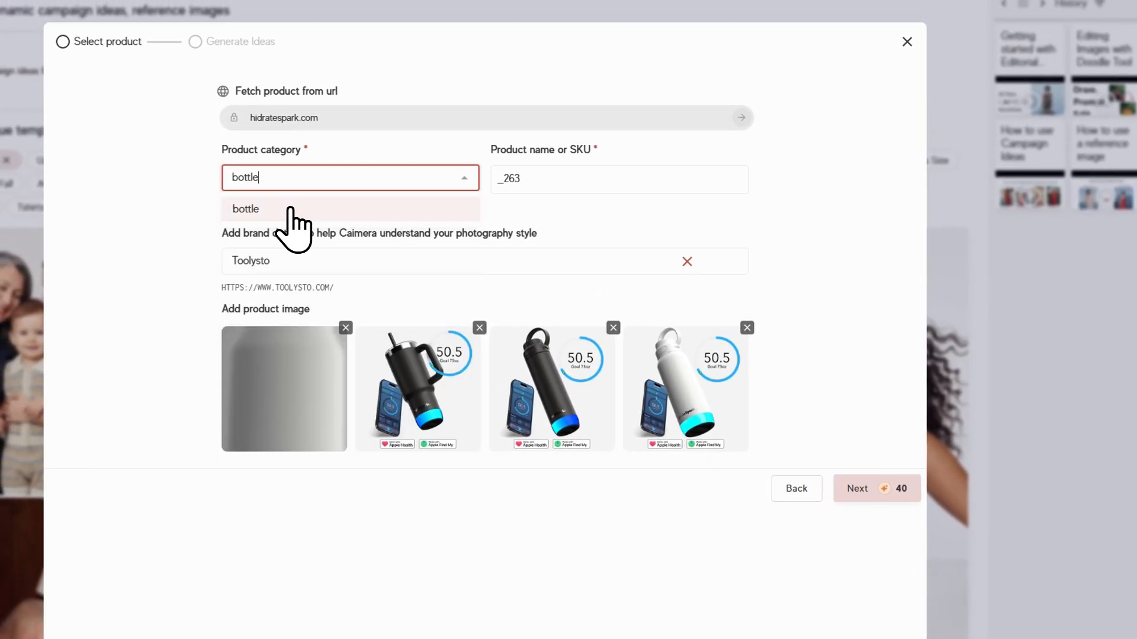
key("Return")
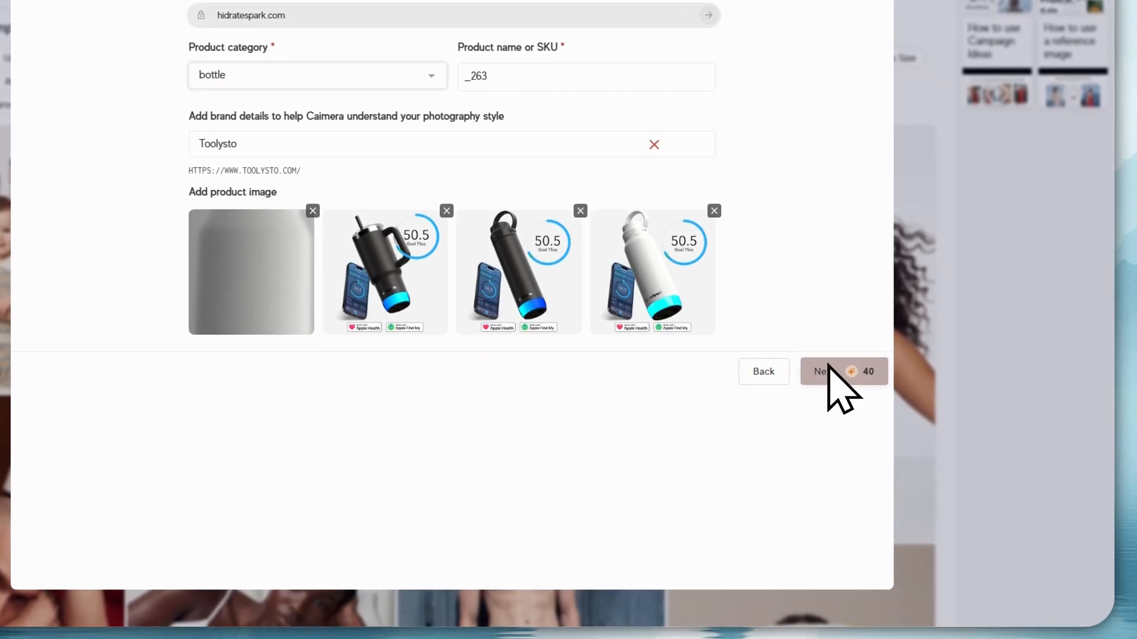
left_click(827, 366)
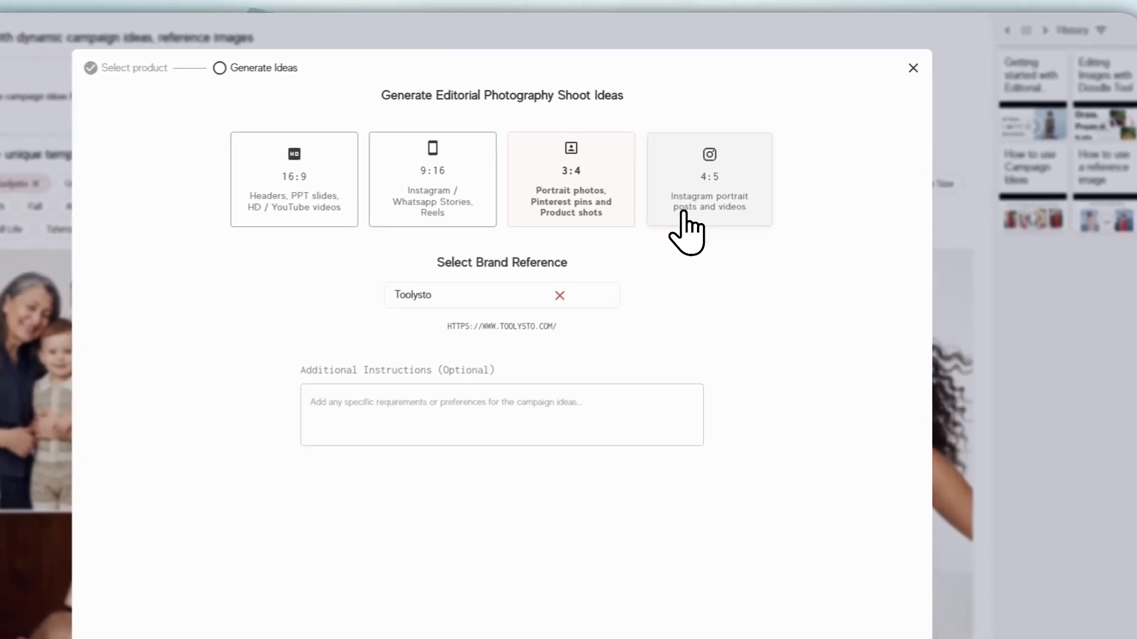
Choose the 4:5 Instagram portrait format and generate the editorial shoot ideas without additional instructions
left_click(728, 188)
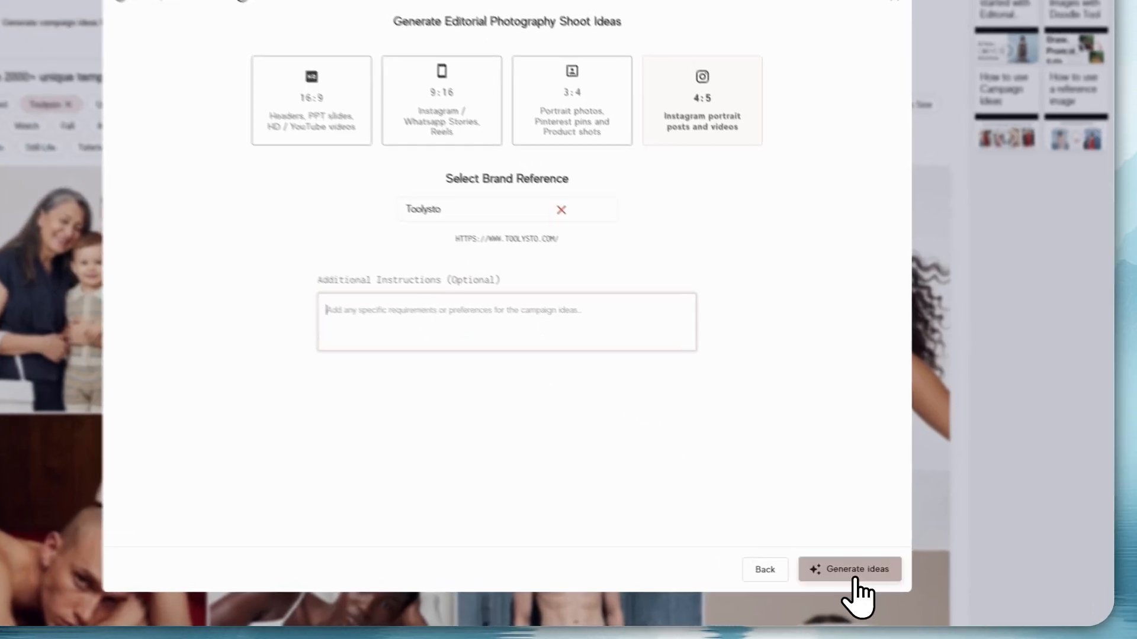
left_click(876, 575)
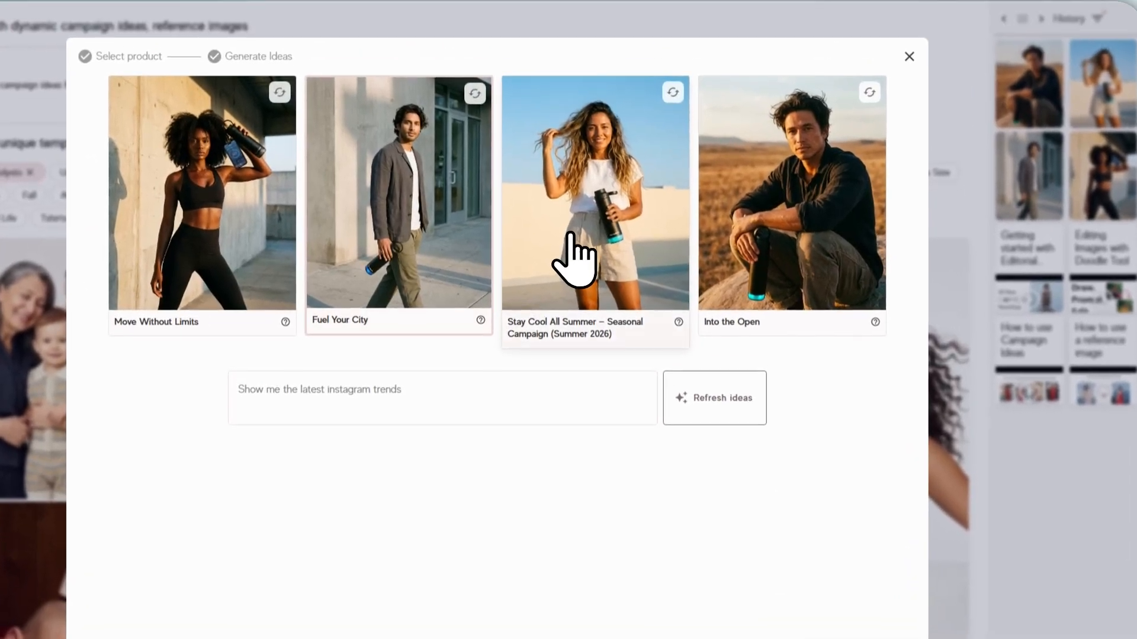
Look through the generated campaign ideas and refresh them with the feedback "give me ideas for christmas"
left_click(639, 208)
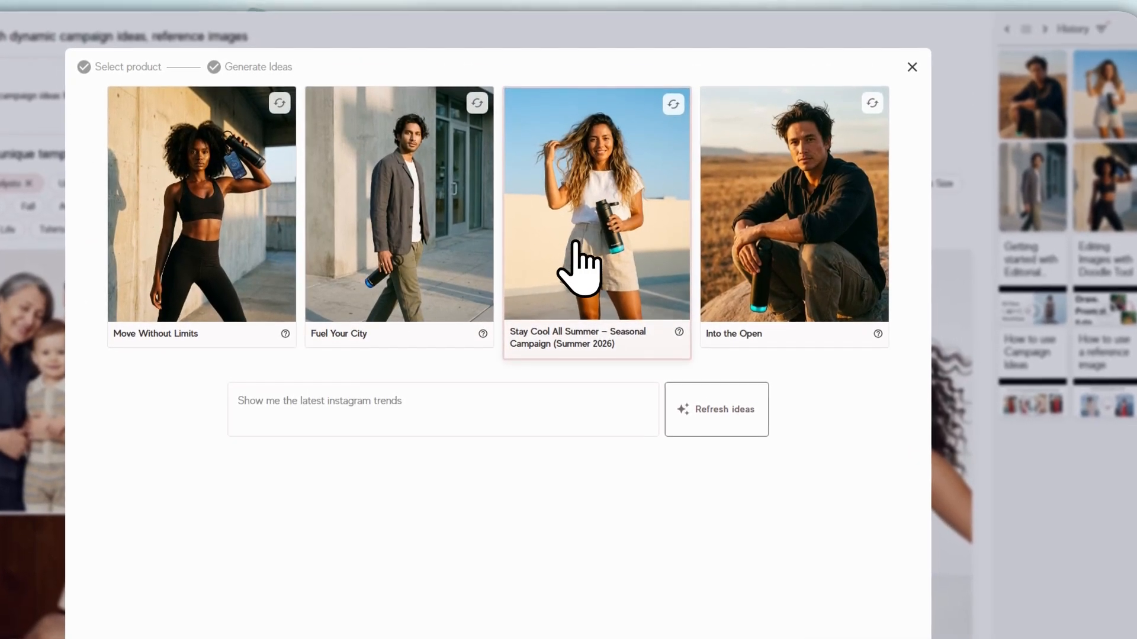
left_click(723, 238)
left_click(415, 249)
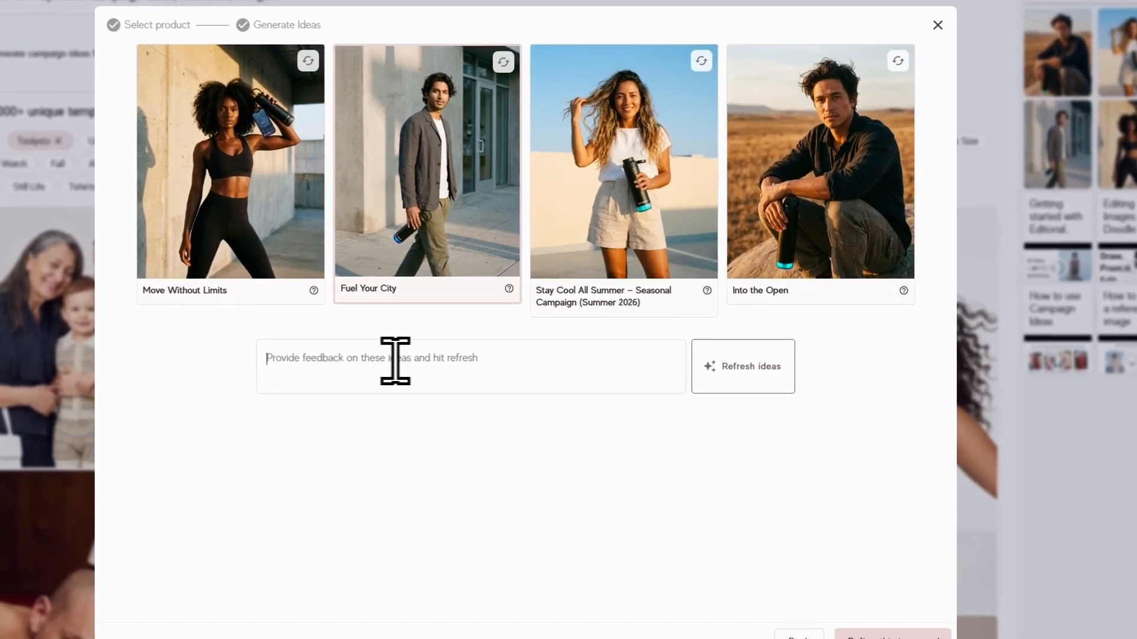
left_click(592, 369)
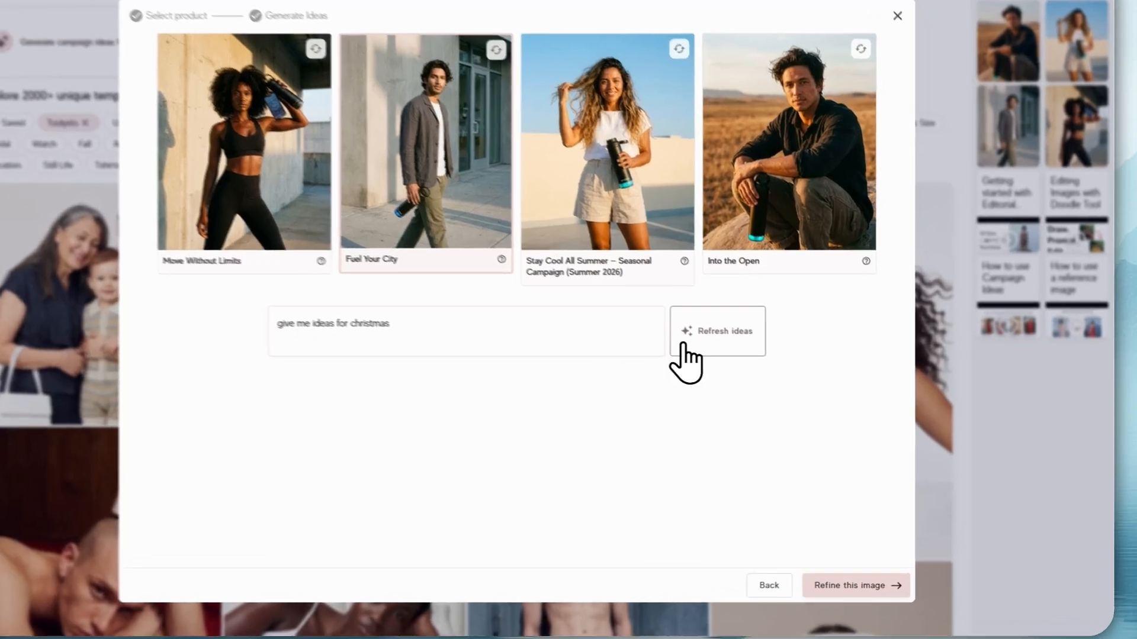
left_click(725, 354)
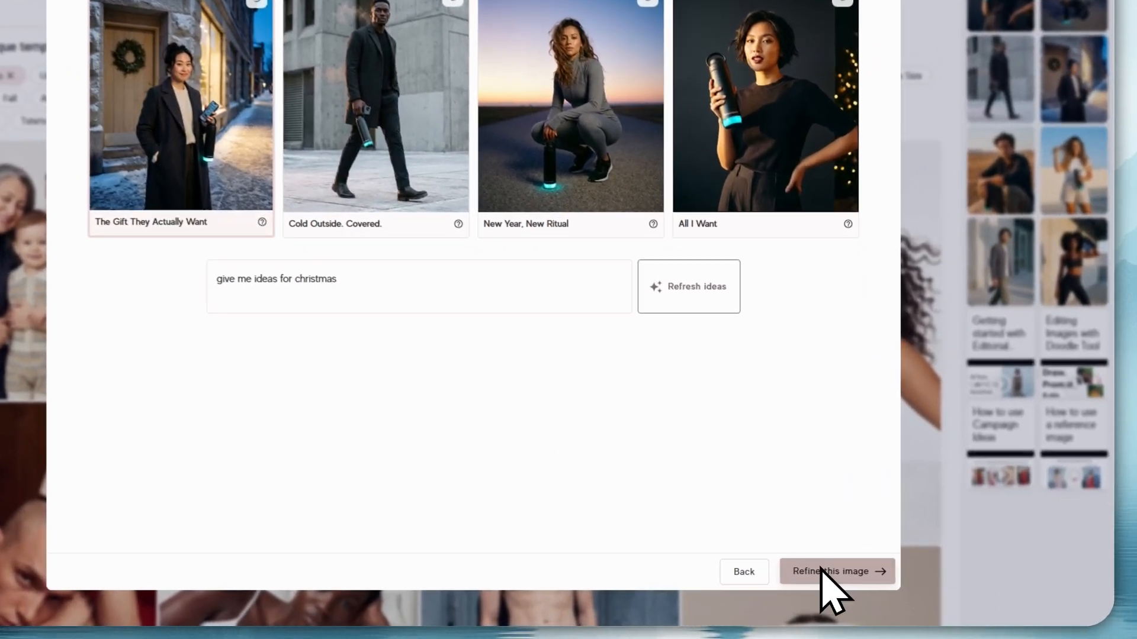
Open the campaign idea "The Gift They Actually Want" for refinement
left_click(822, 569)
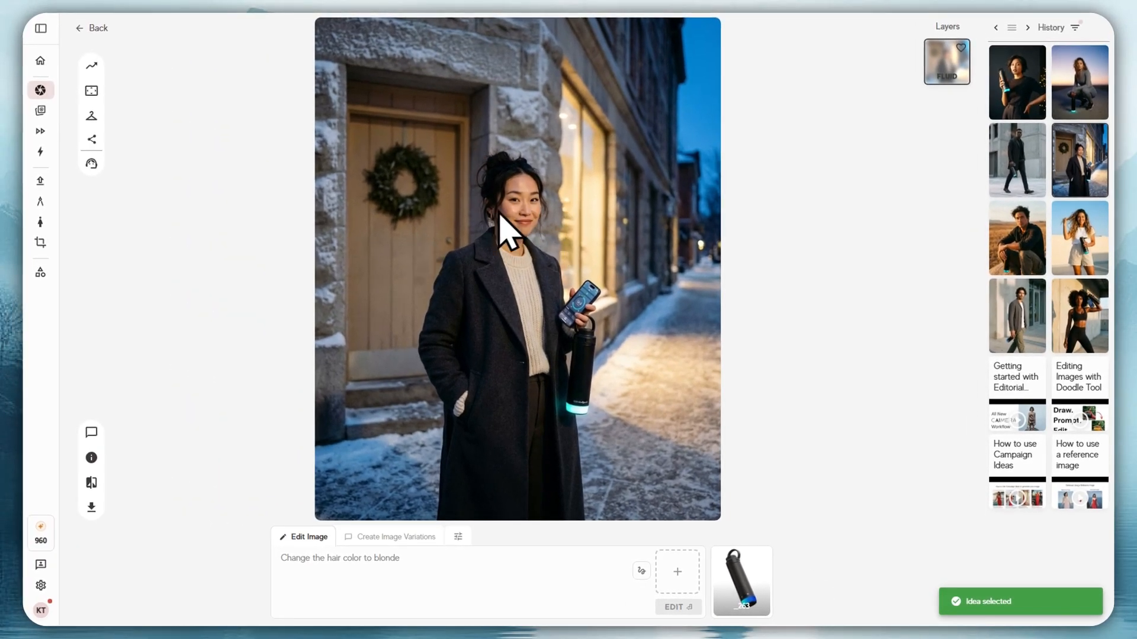
type("Add cute doodles overlaid on the image")
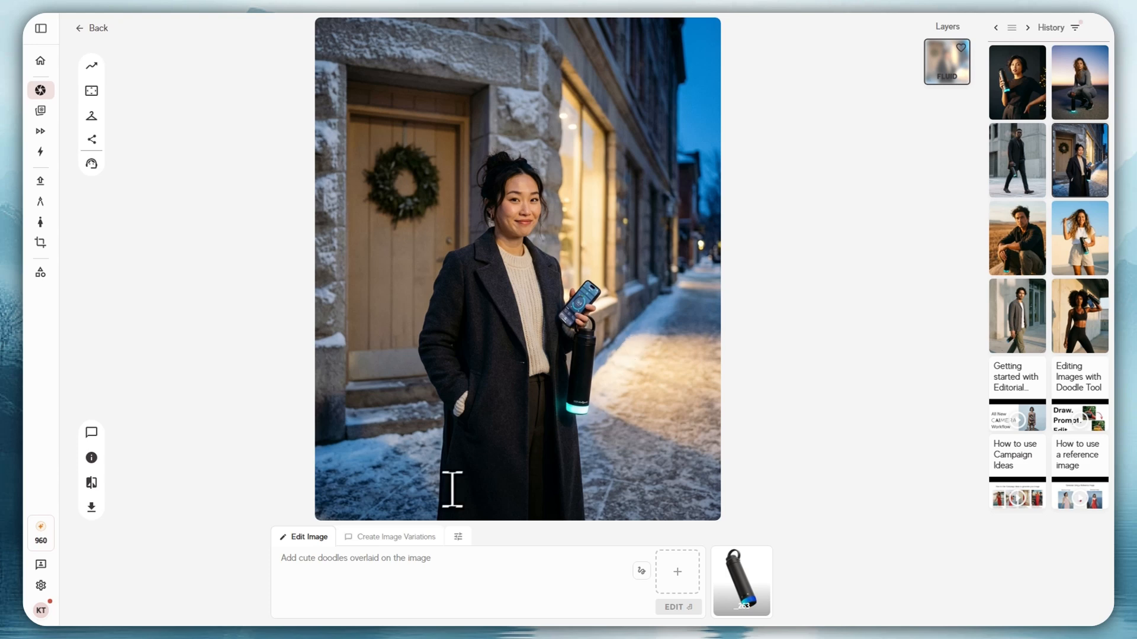
key("Return")
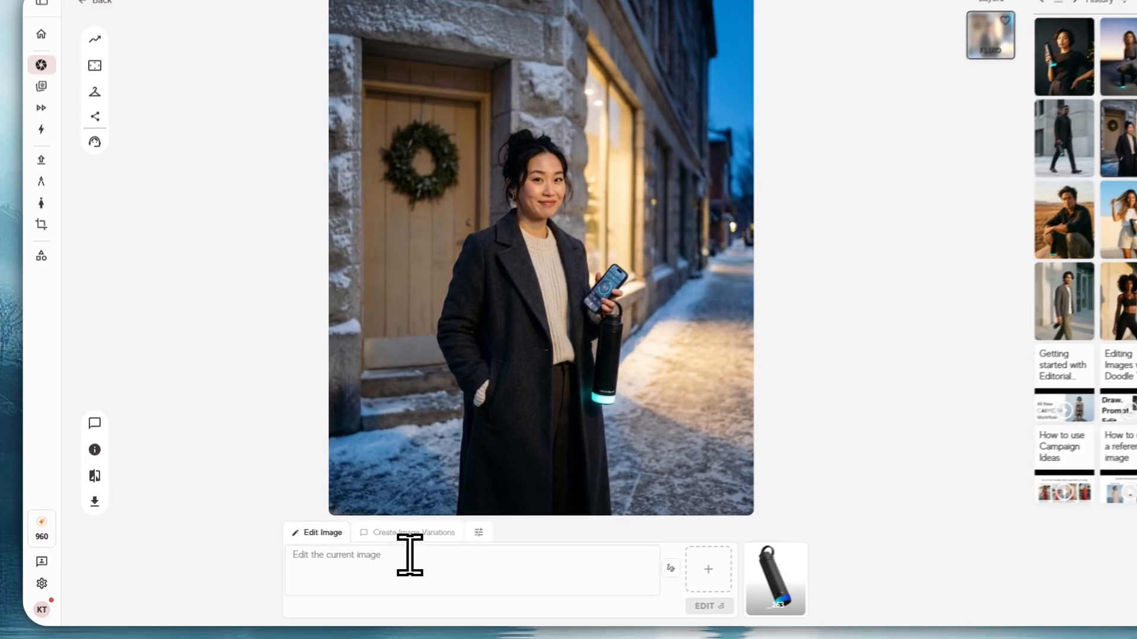
Edit the current image with the prompt "add some christmas light on the door behind the girl."
type("add some christmas light on the de")
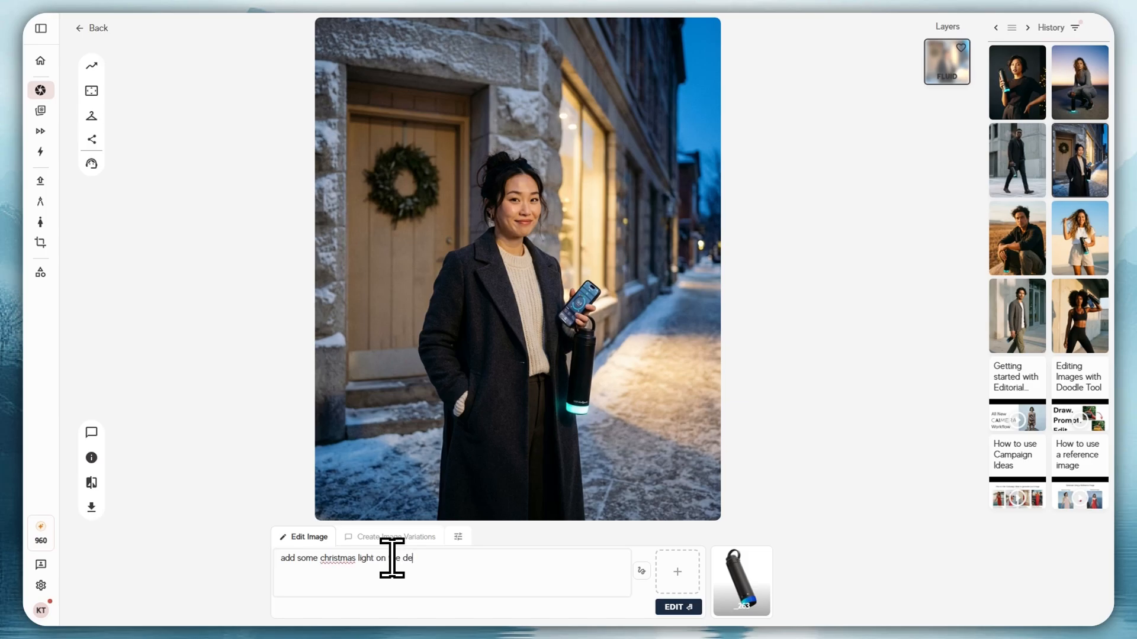
key("BackSpace")
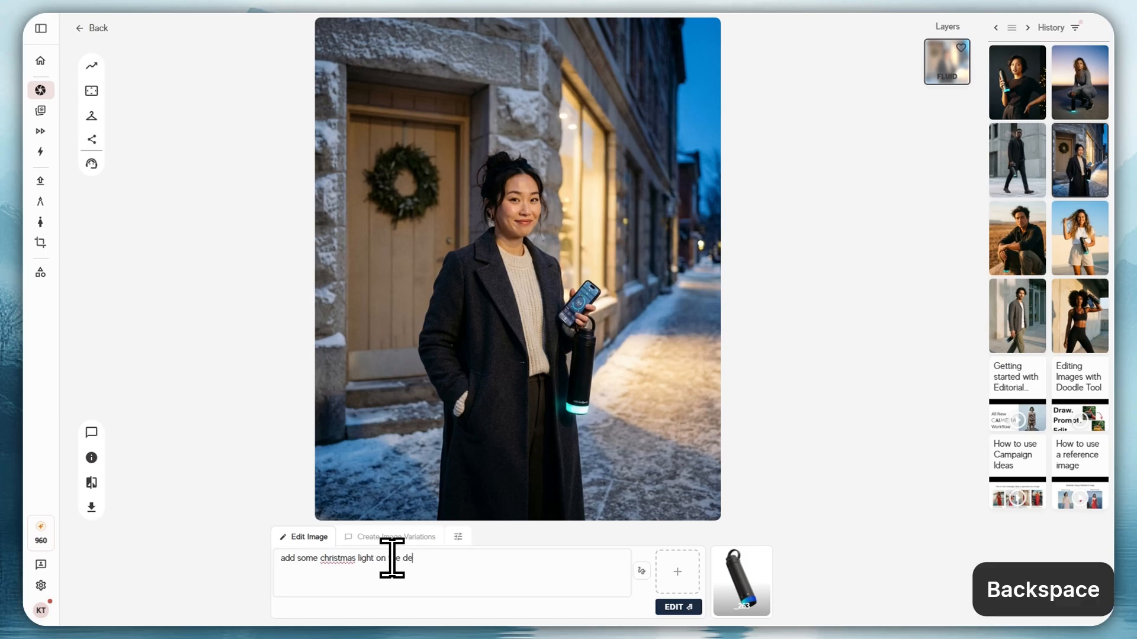
type("or behind the g")
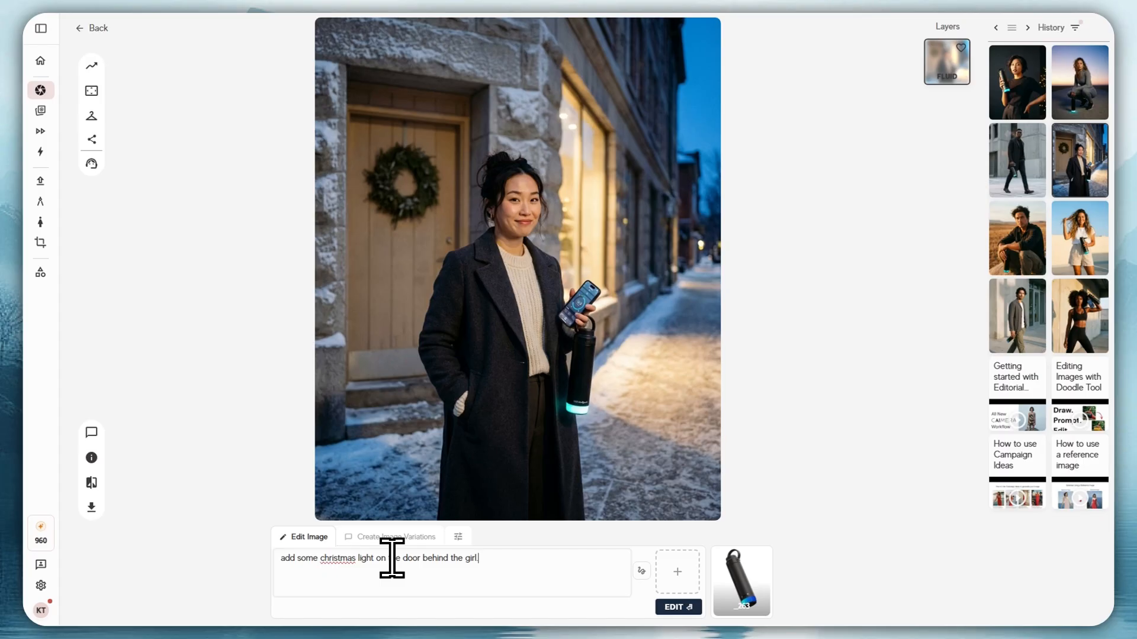
type("irl.")
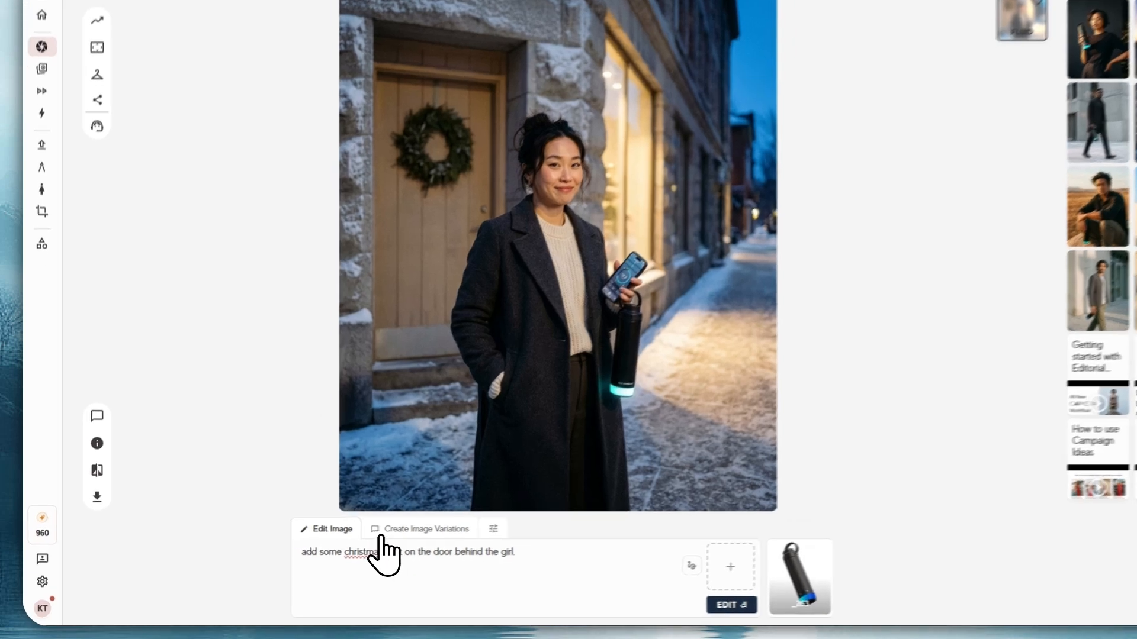
left_click(388, 537)
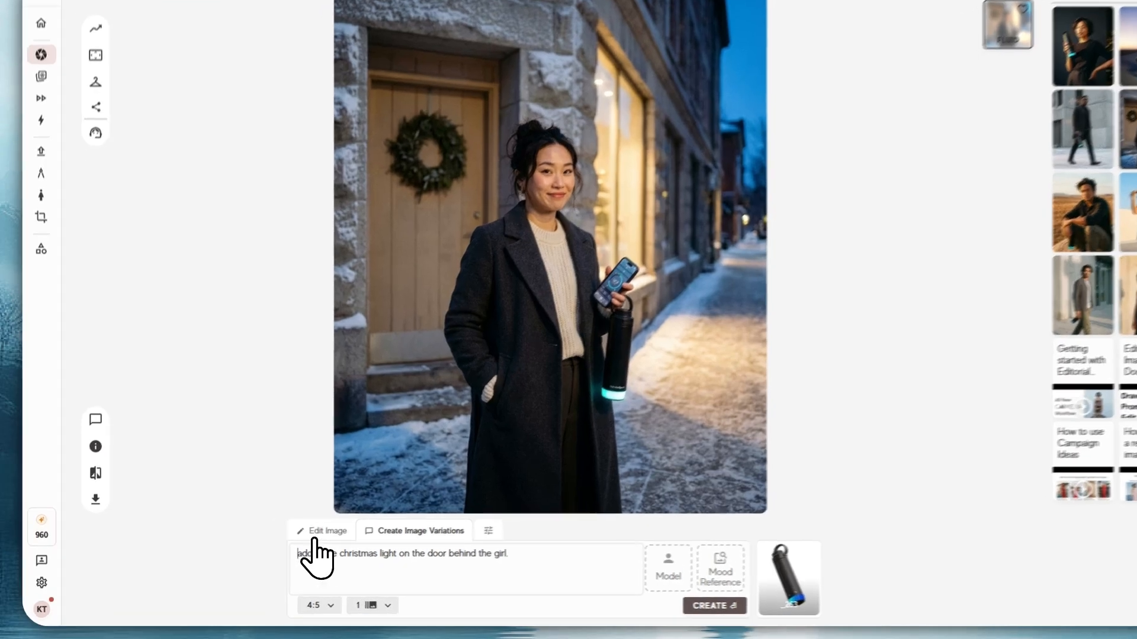
left_click(298, 538)
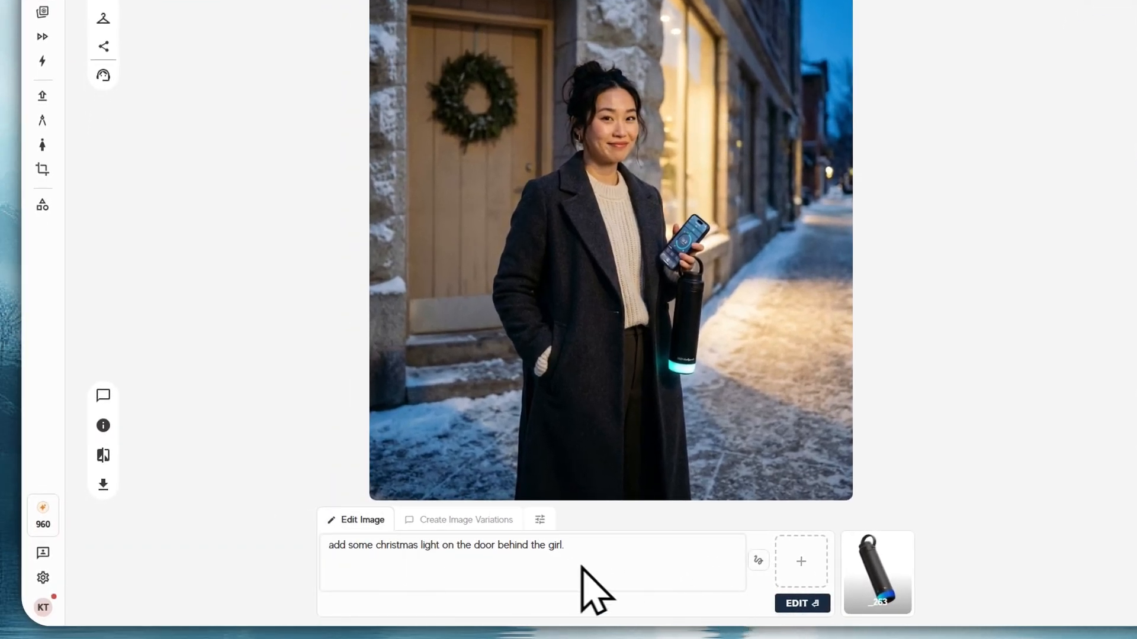
left_click(780, 604)
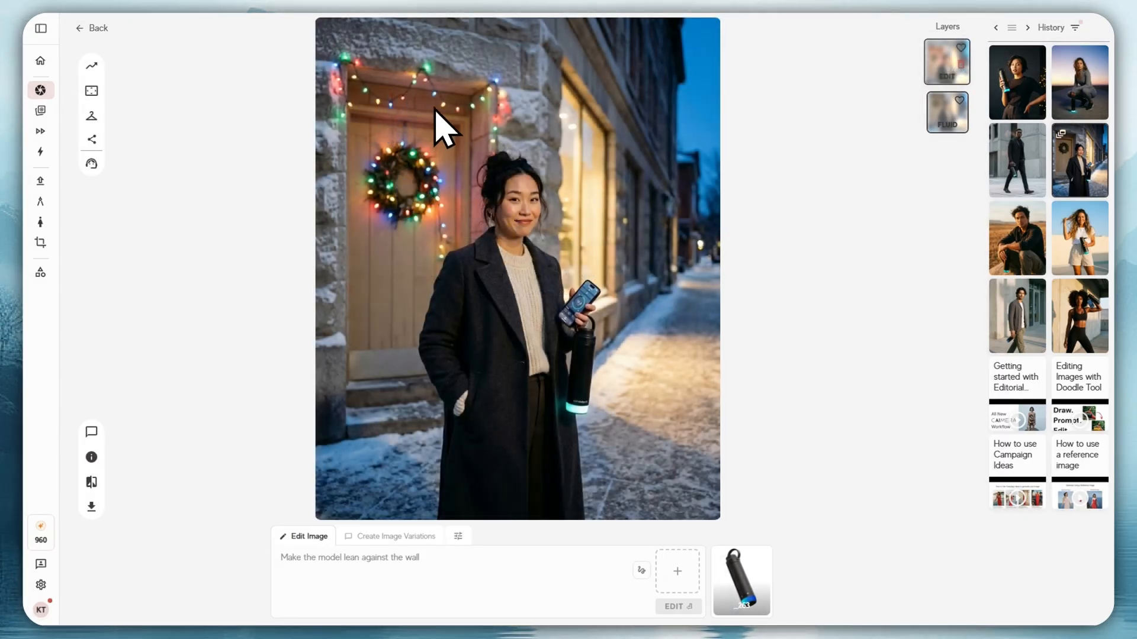
Compare the Christmas-light edit layer with the original layer of the image
mouse_move(938, 54)
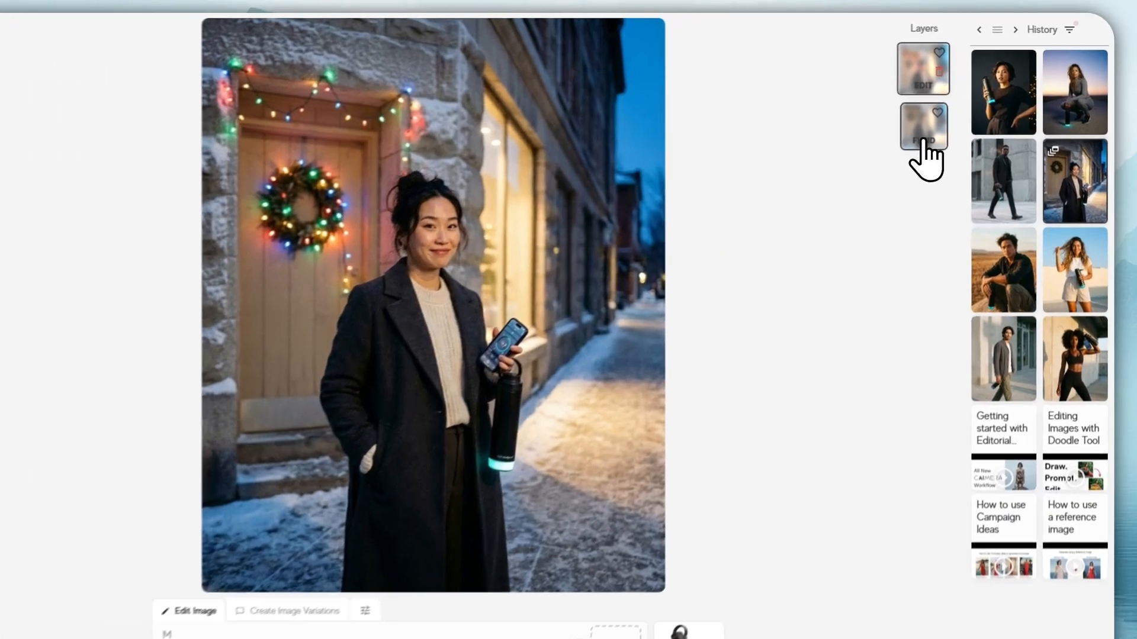
left_click(946, 123)
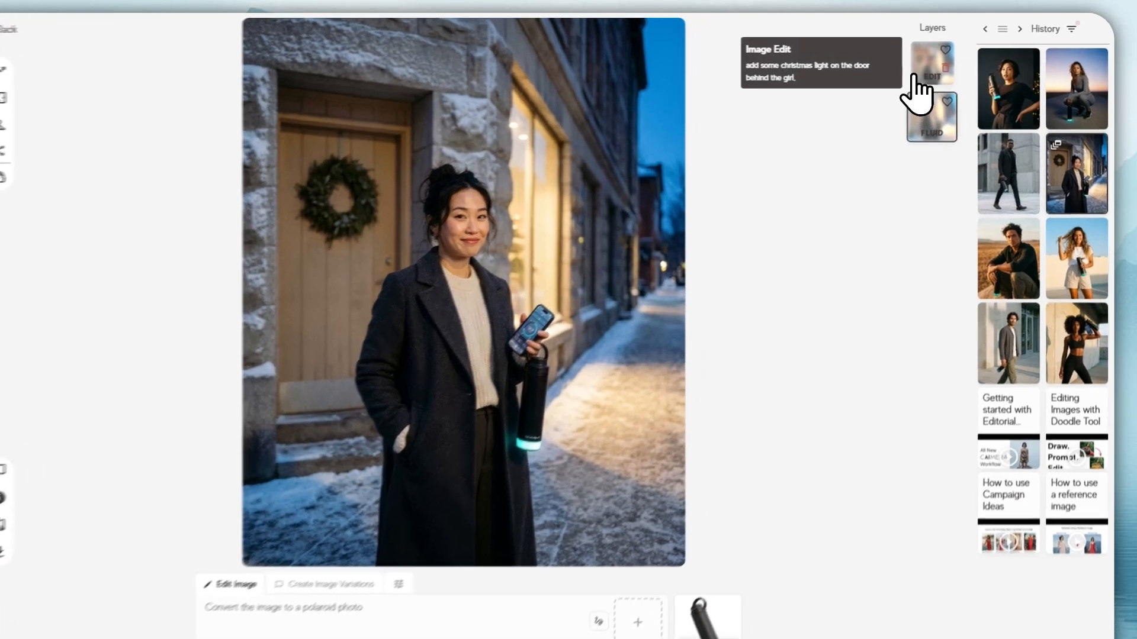
left_click(948, 59)
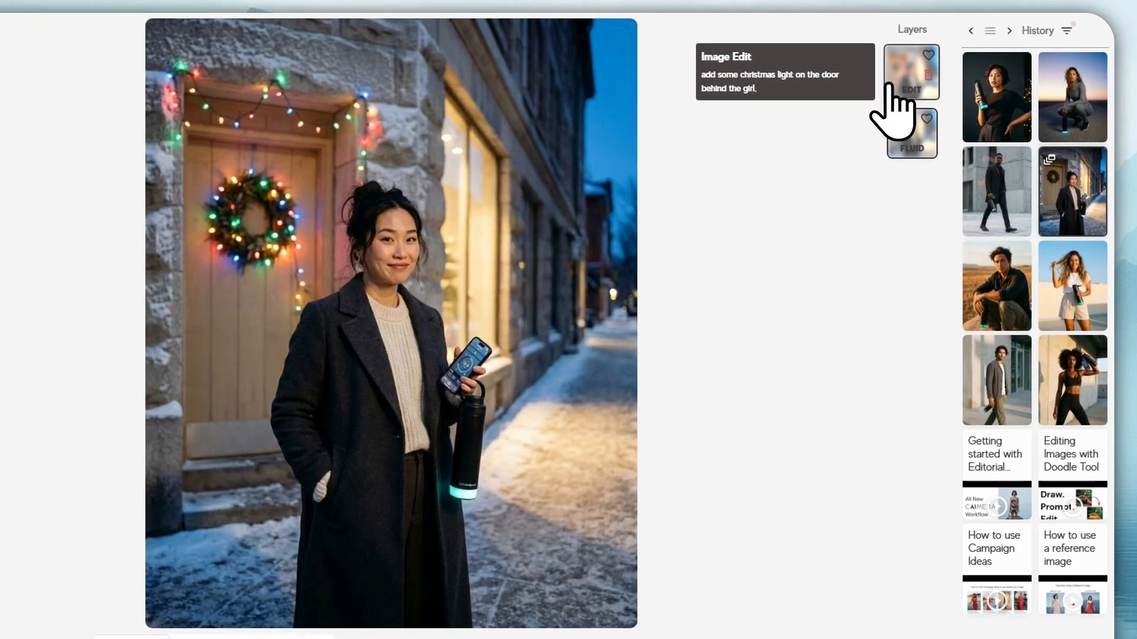
left_click(899, 137)
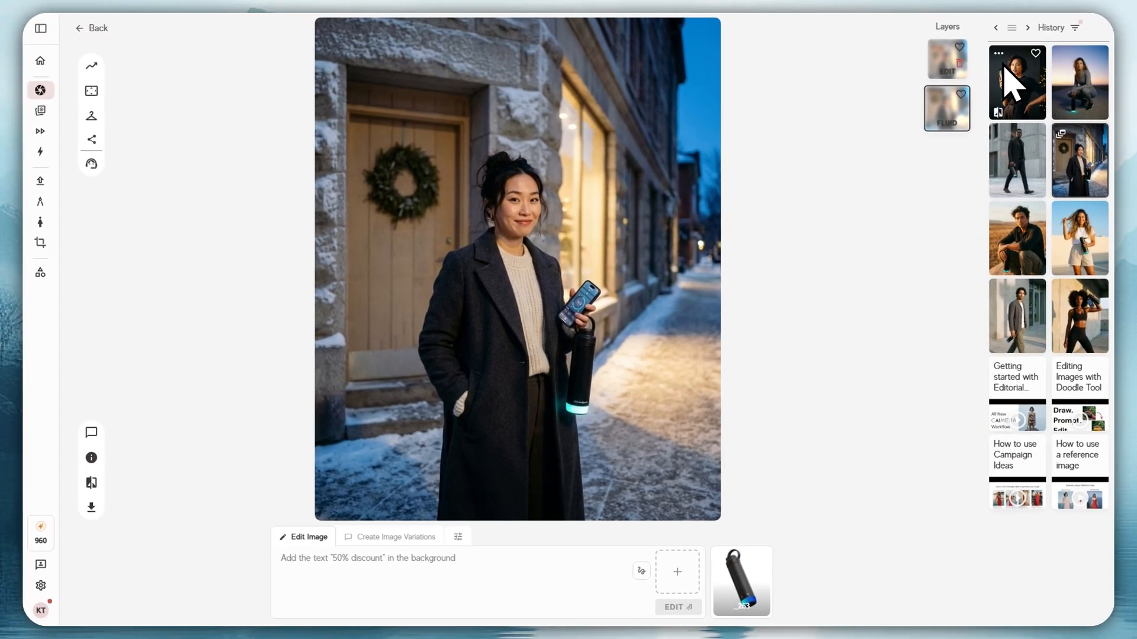
type("m the image")
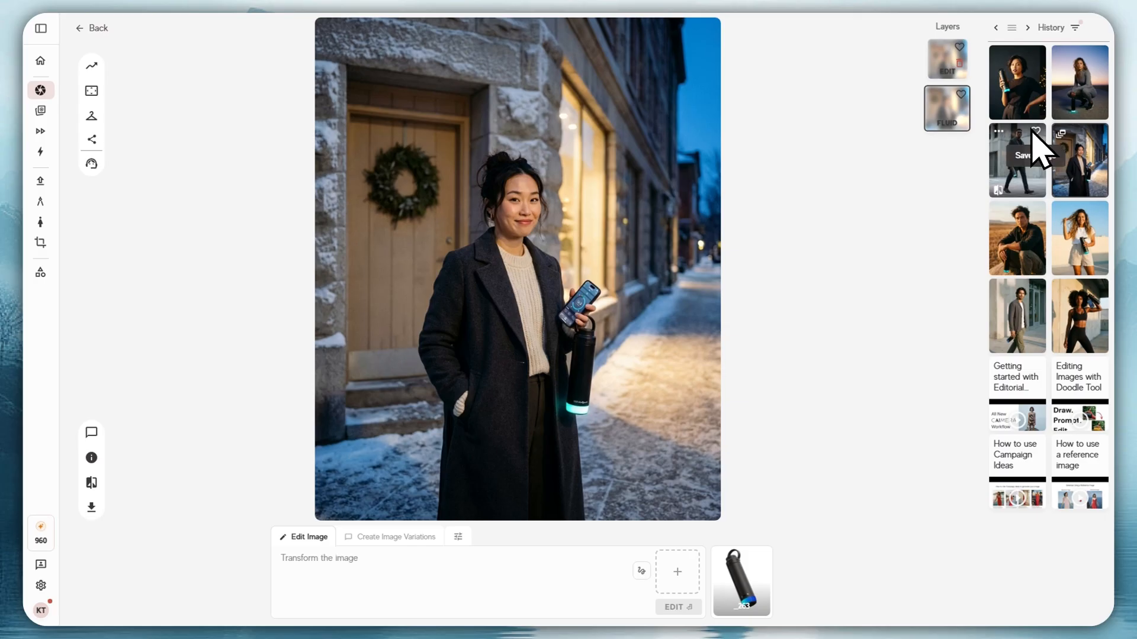
type(" to a black and white photo")
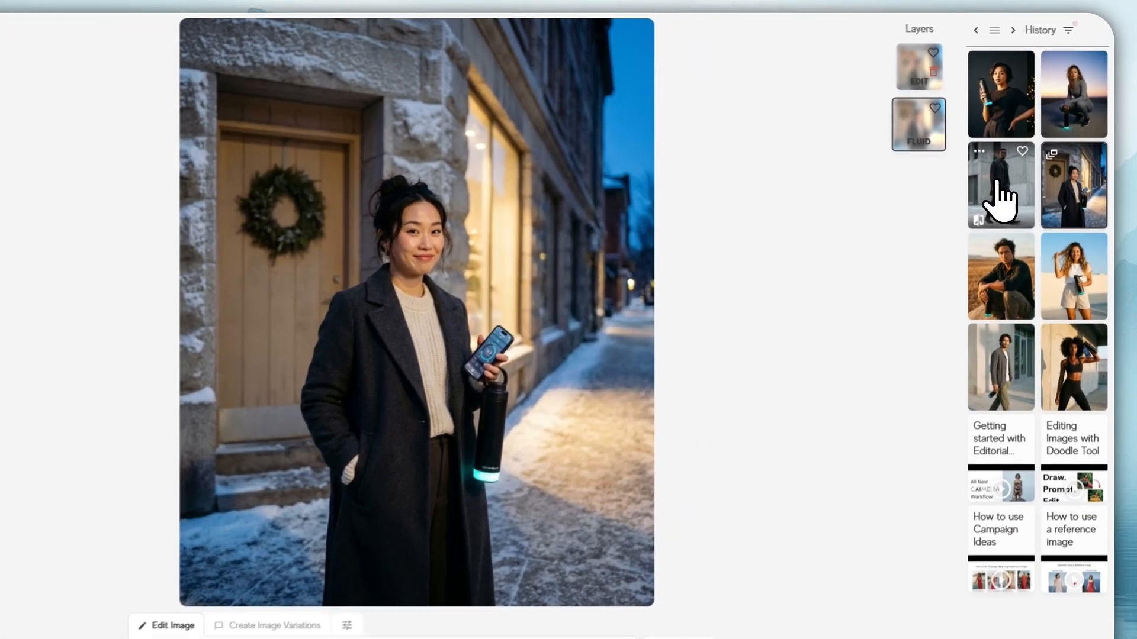
View the walking man image from the history and return to the edited image of the woman by the door
left_click(999, 200)
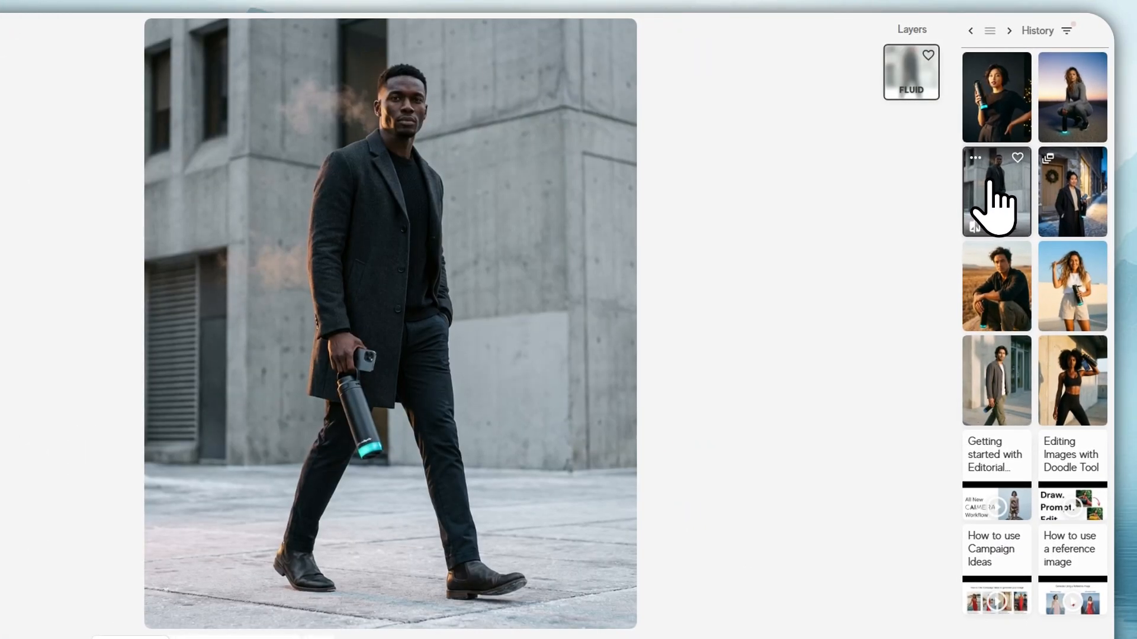
left_click(1045, 210)
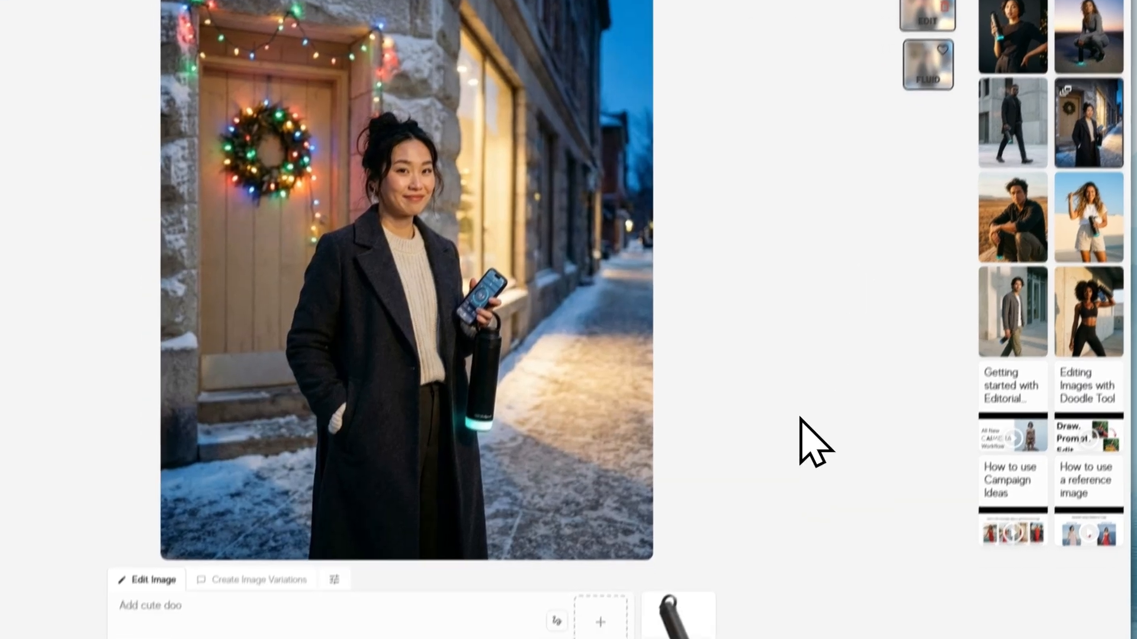
type("rlaid on the image")
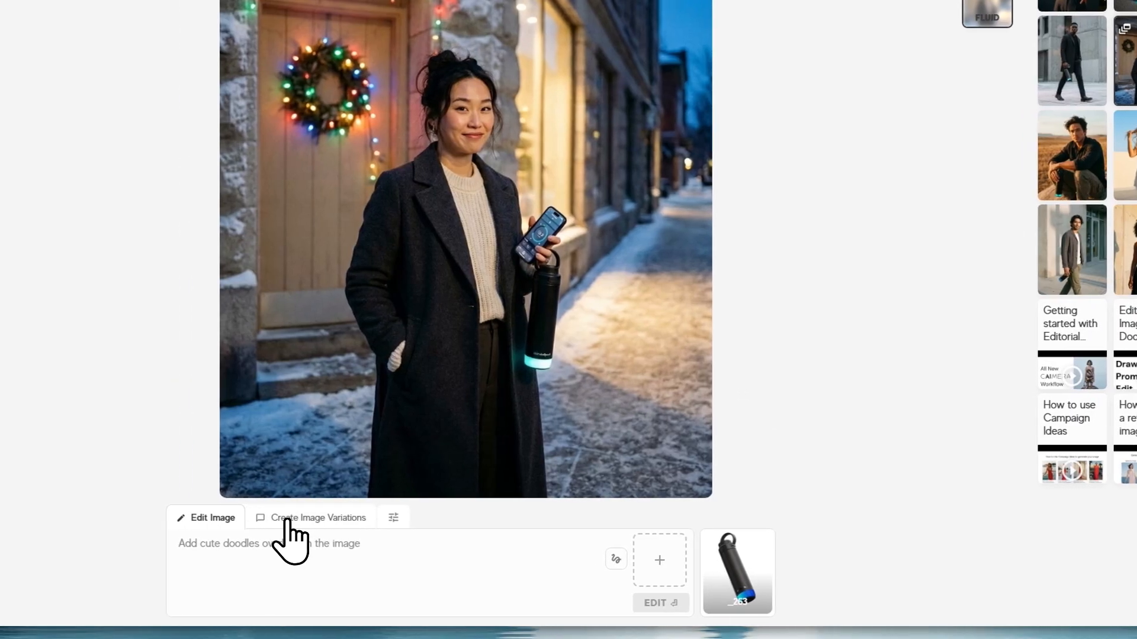
Switch to creating image variations and enter the prompt "Put christmas costume on the subject. Make male and female variations."
left_click(287, 520)
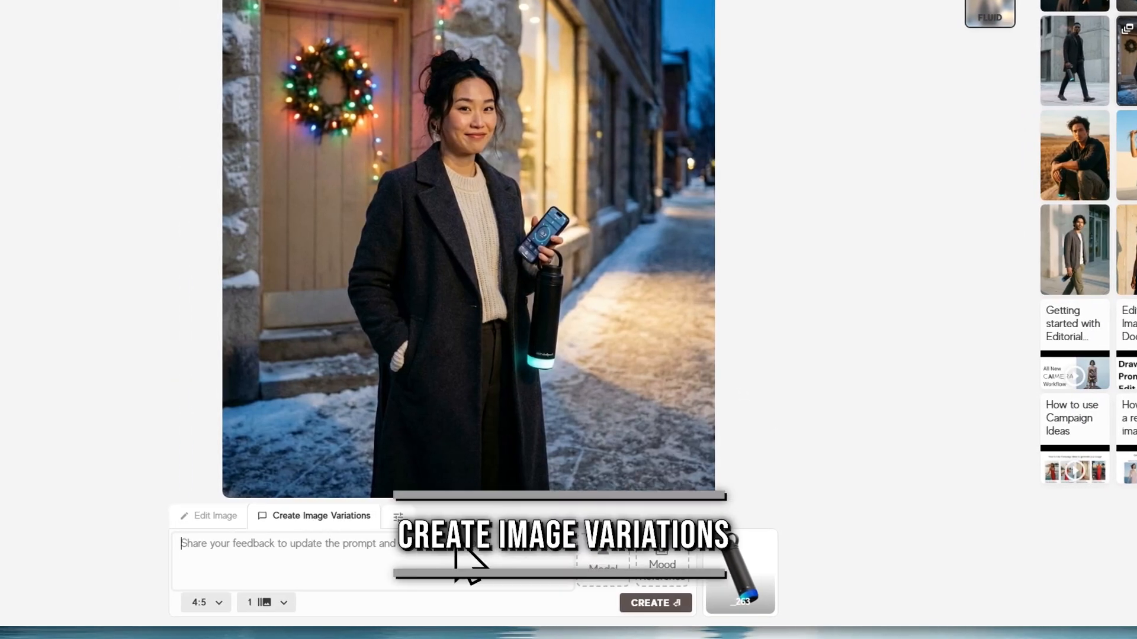
left_click(344, 559)
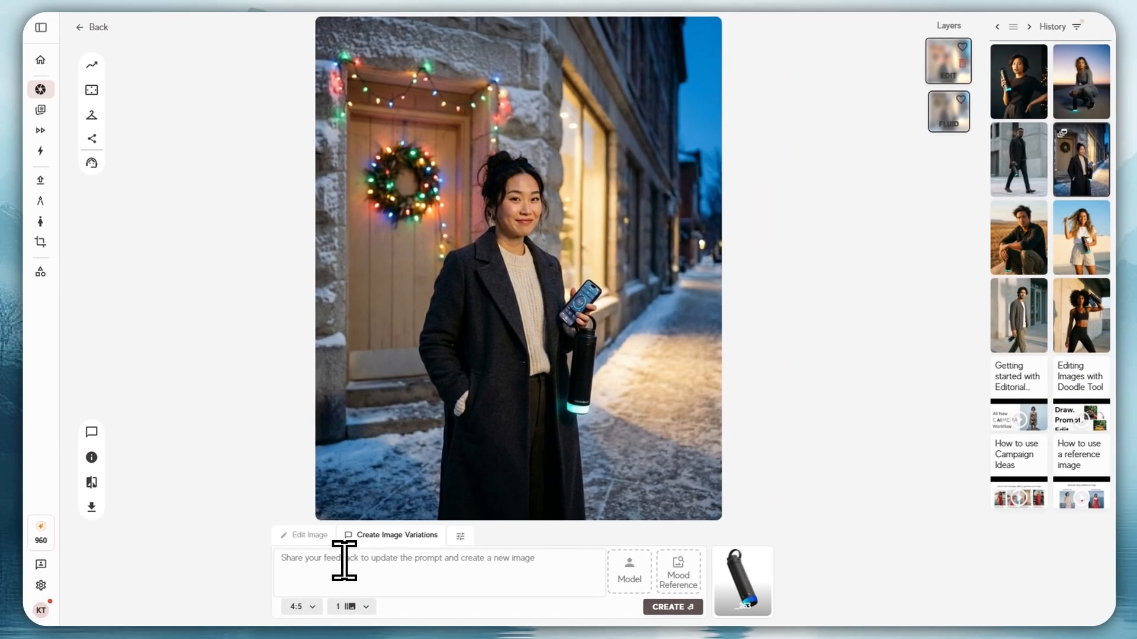
type("c")
key("BackSpace")
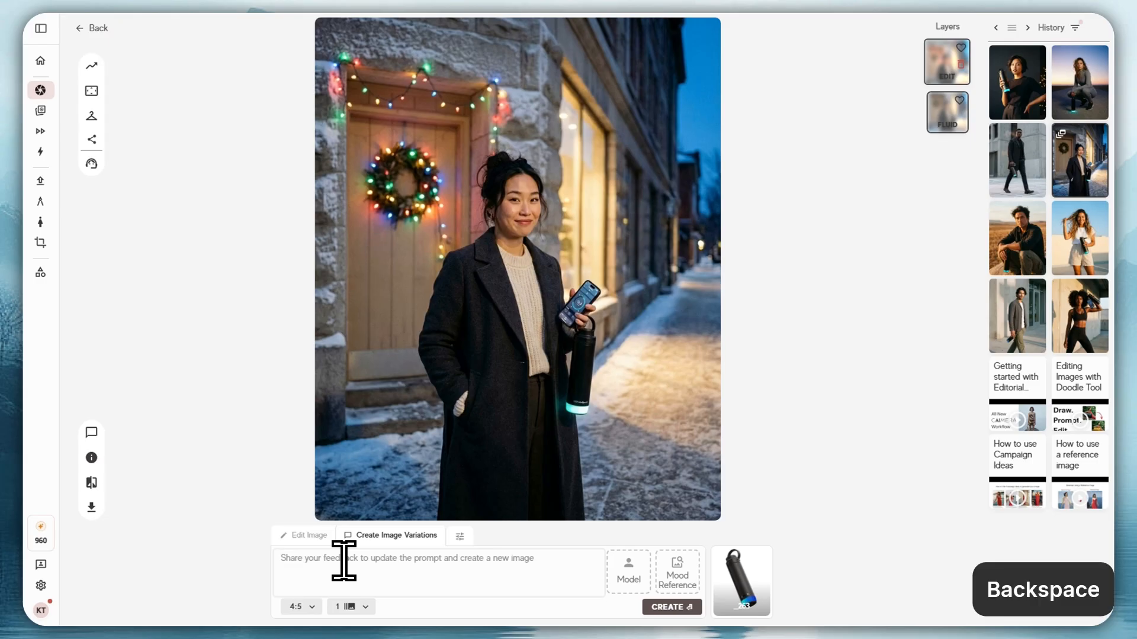
type("A")
key("BackSpace")
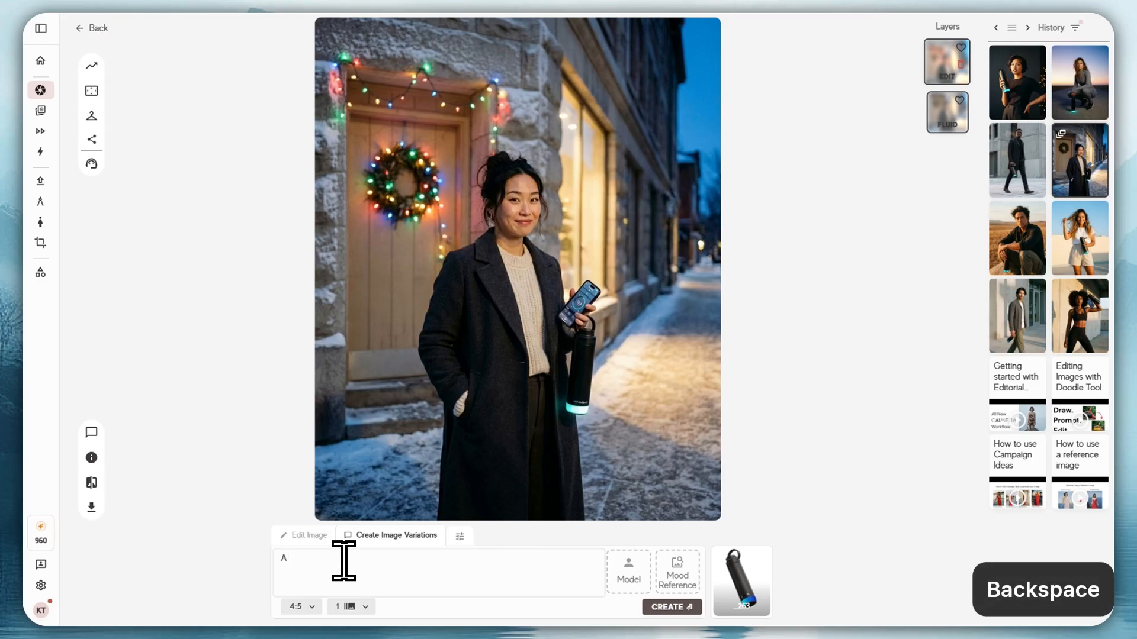
type("Put christmas costume on the")
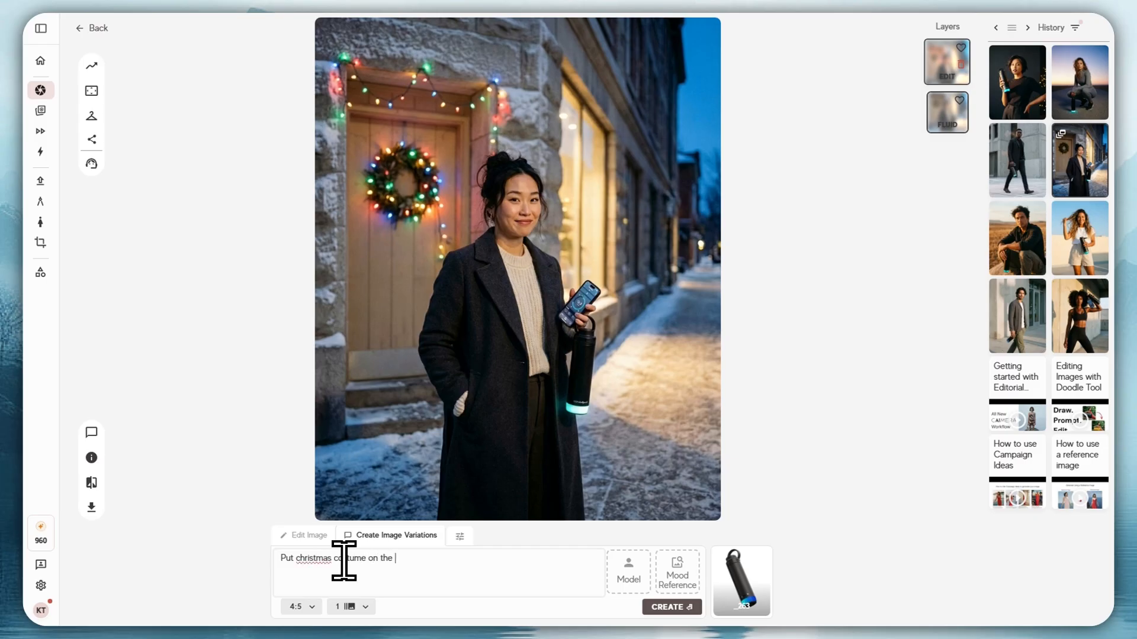
key("BackSpace")
type(". Make male and female")
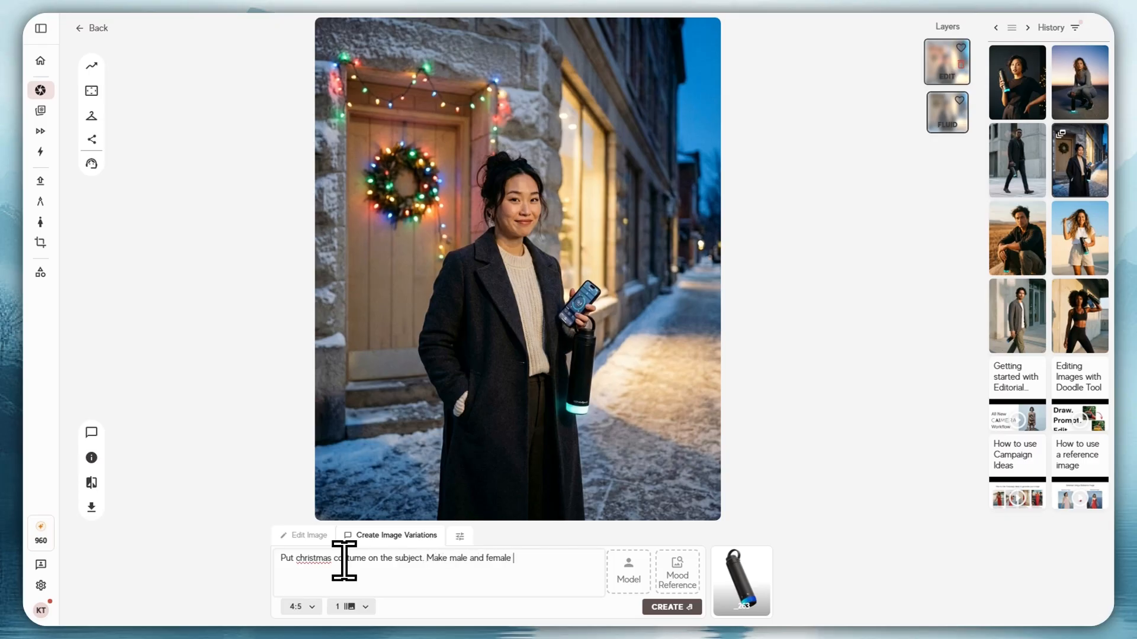
key("BackSpace")
key("BackSpace")
key("BackSpace")
key("BackSpace")
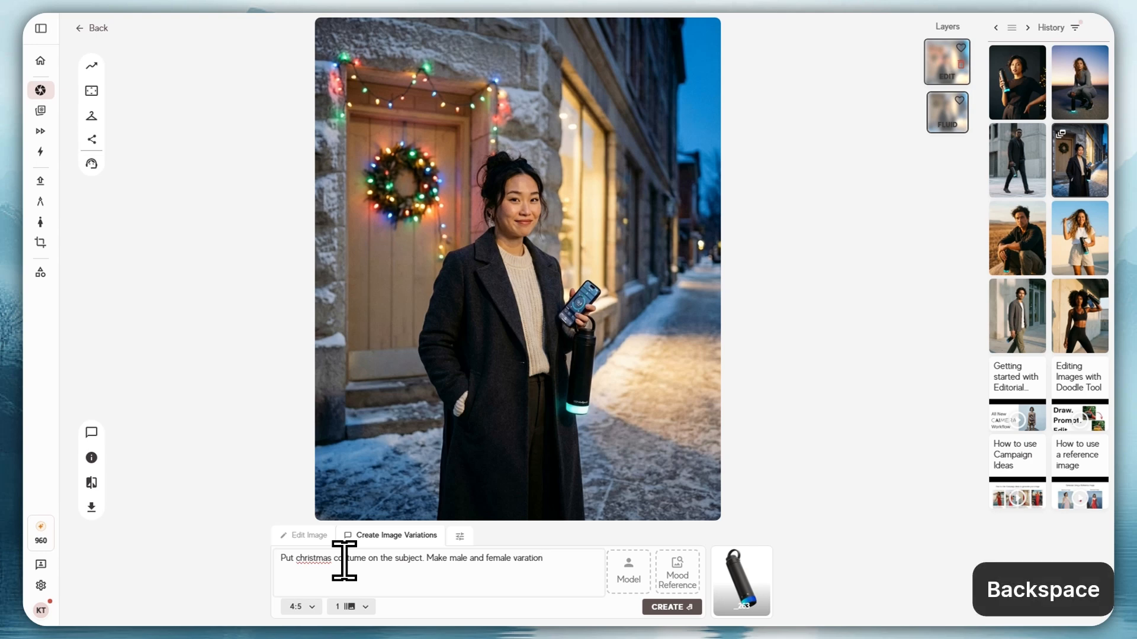
type("iati")
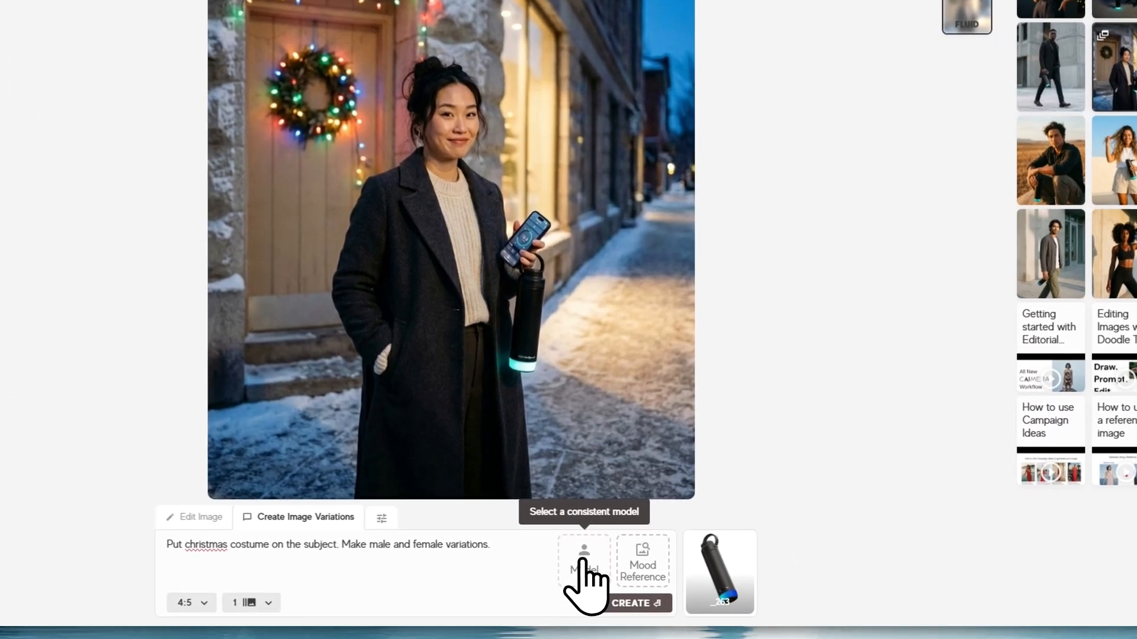
Browse the female models and choose the one with pink hair in two buns as the consistent model
left_click(629, 573)
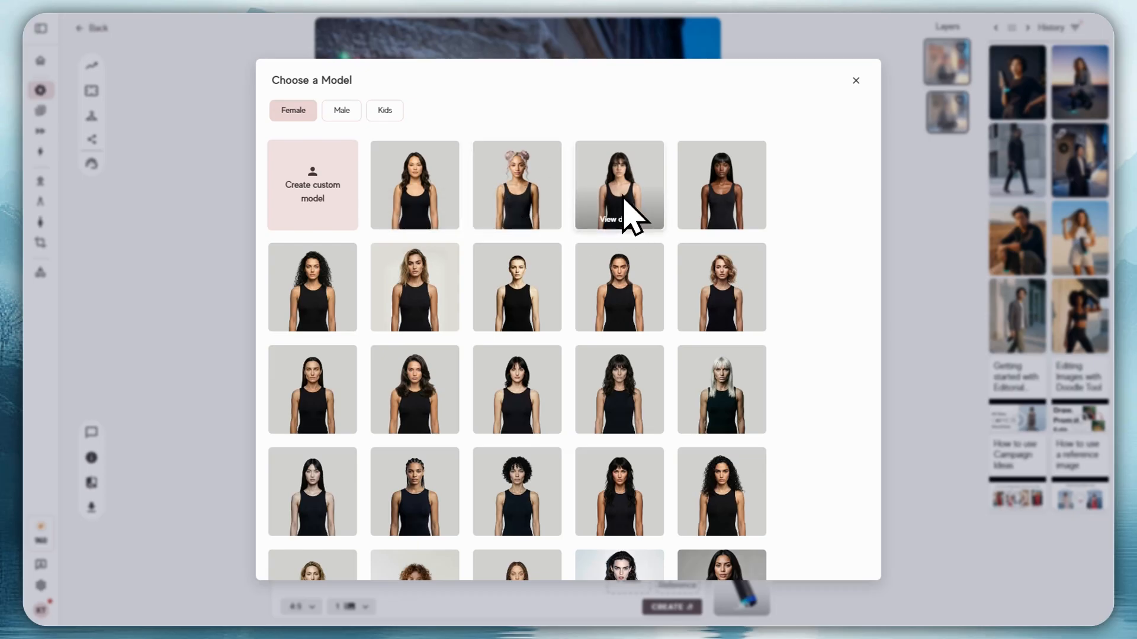
scroll(633, 260, "down", 2)
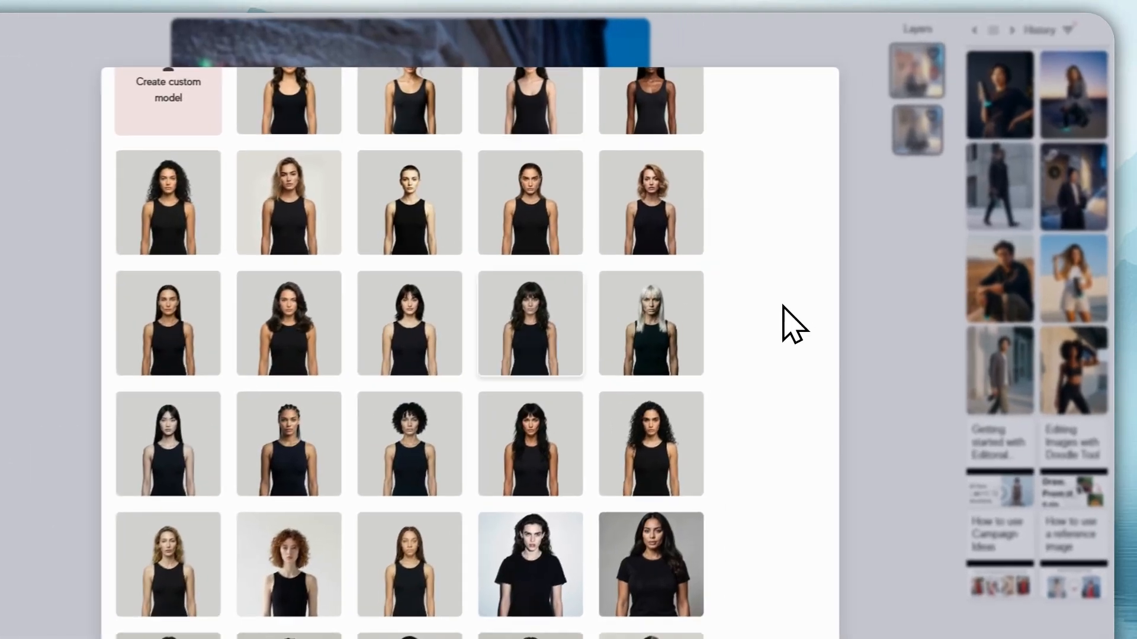
scroll(567, 263, "up", 2)
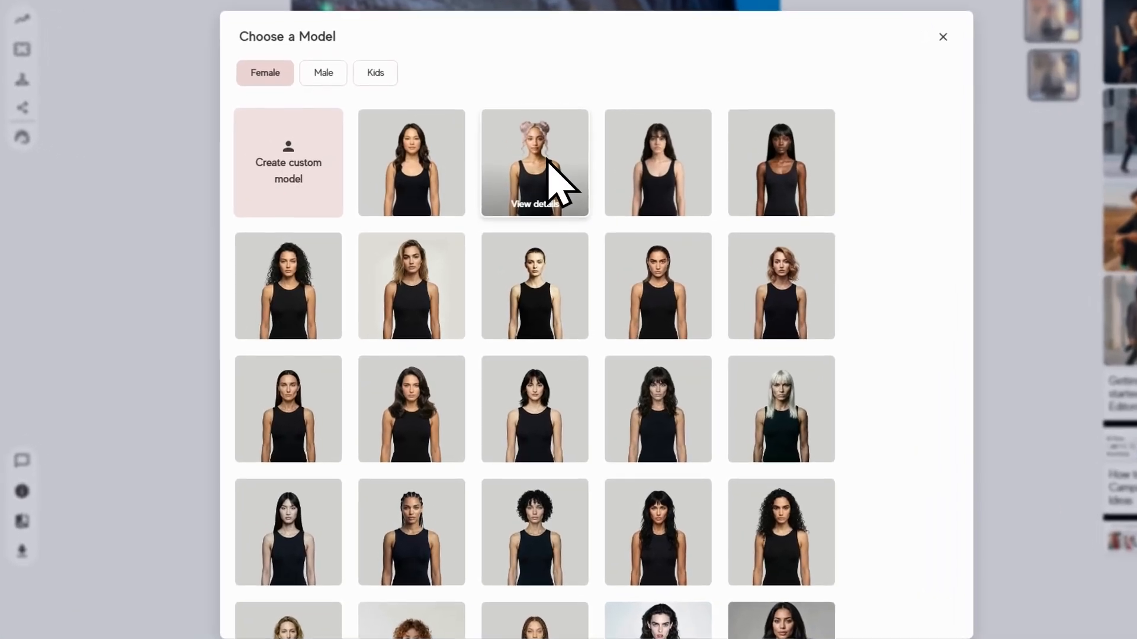
left_click(549, 166)
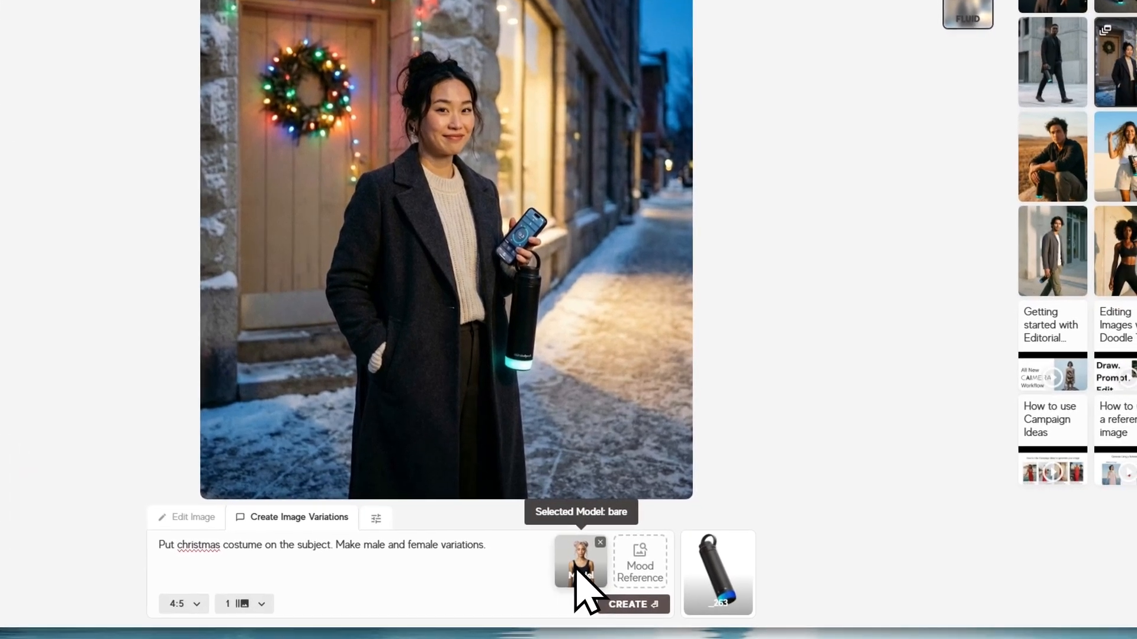
Check the mood reference upload without adding an image, and set the variation's aspect ratio to 9:16
left_click(637, 559)
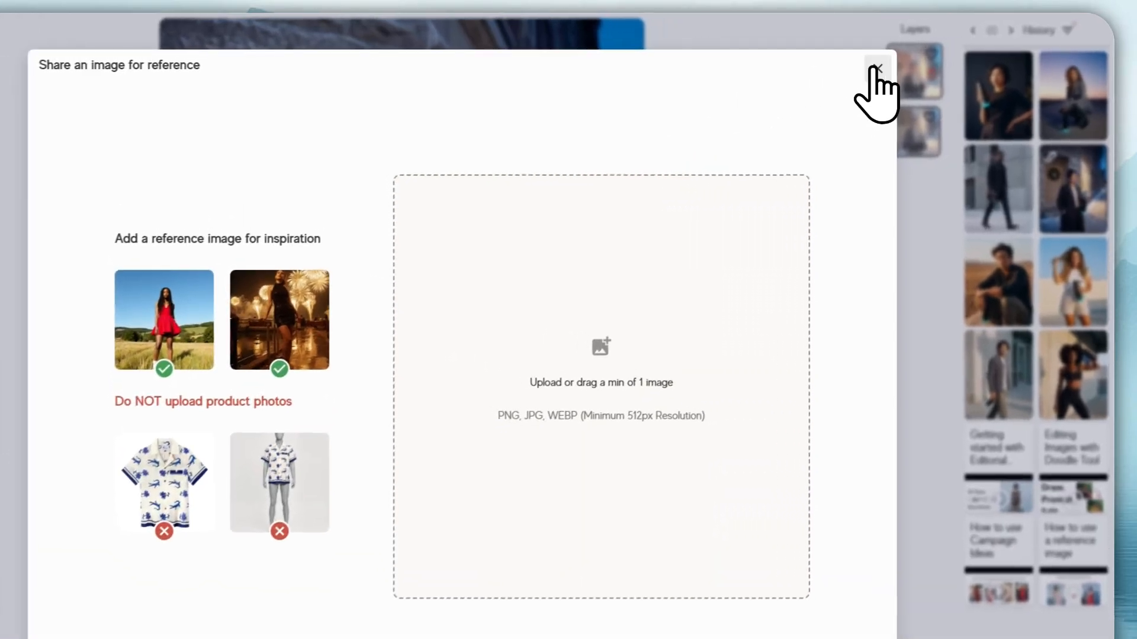
left_click(916, 59)
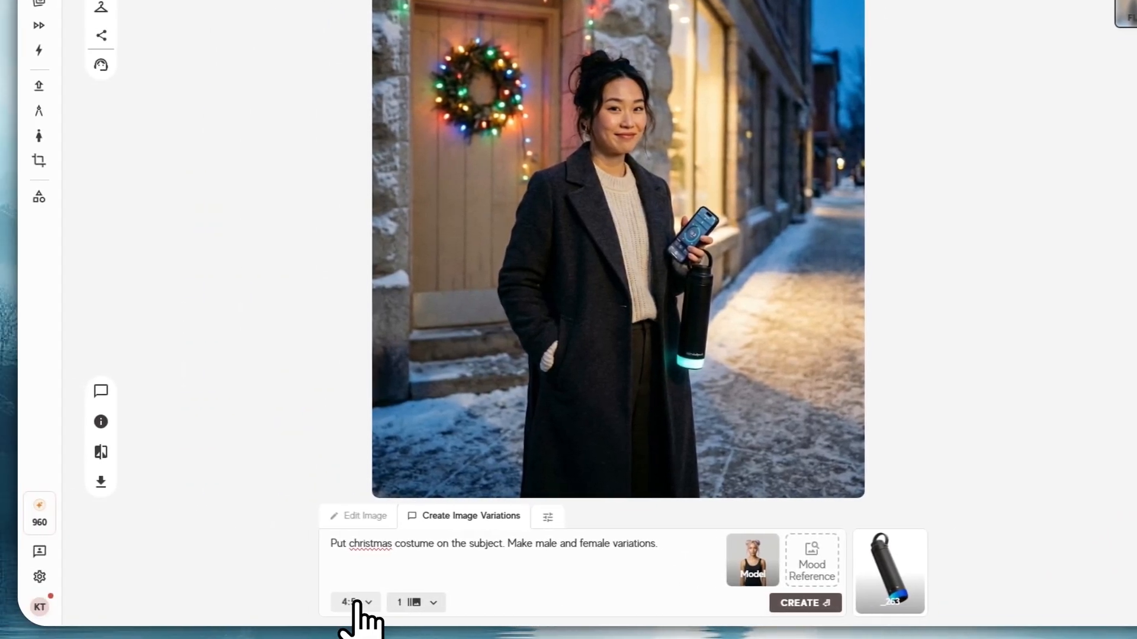
left_click(273, 603)
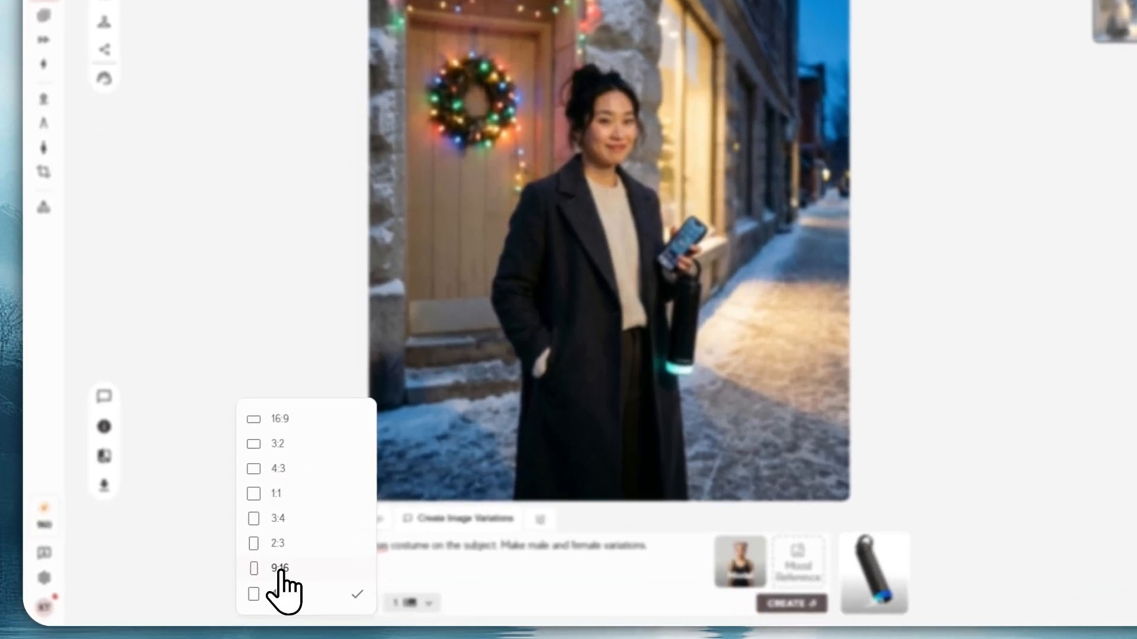
left_click(240, 576)
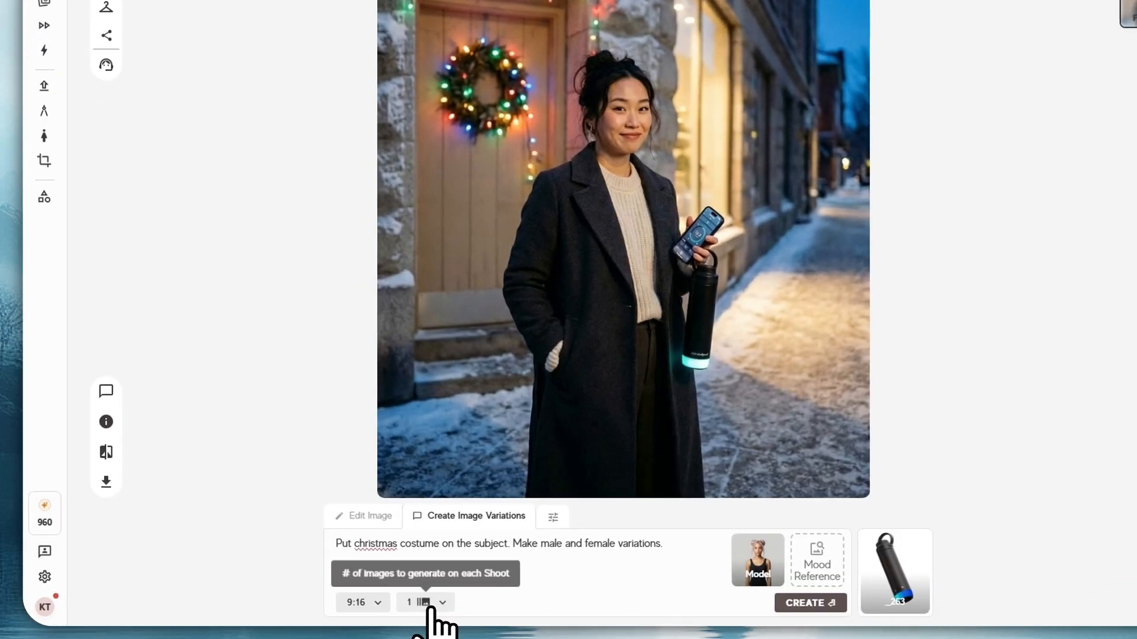
Set the number of variations to 2 and create the images from the Christmas costume prompt
left_click(431, 608)
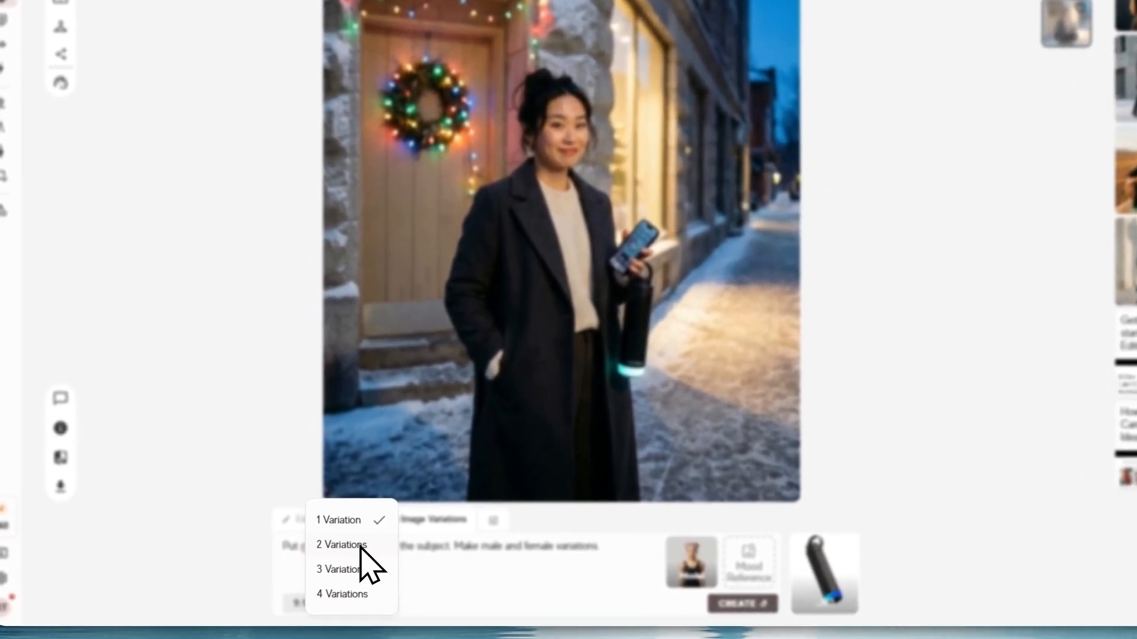
left_click(331, 557)
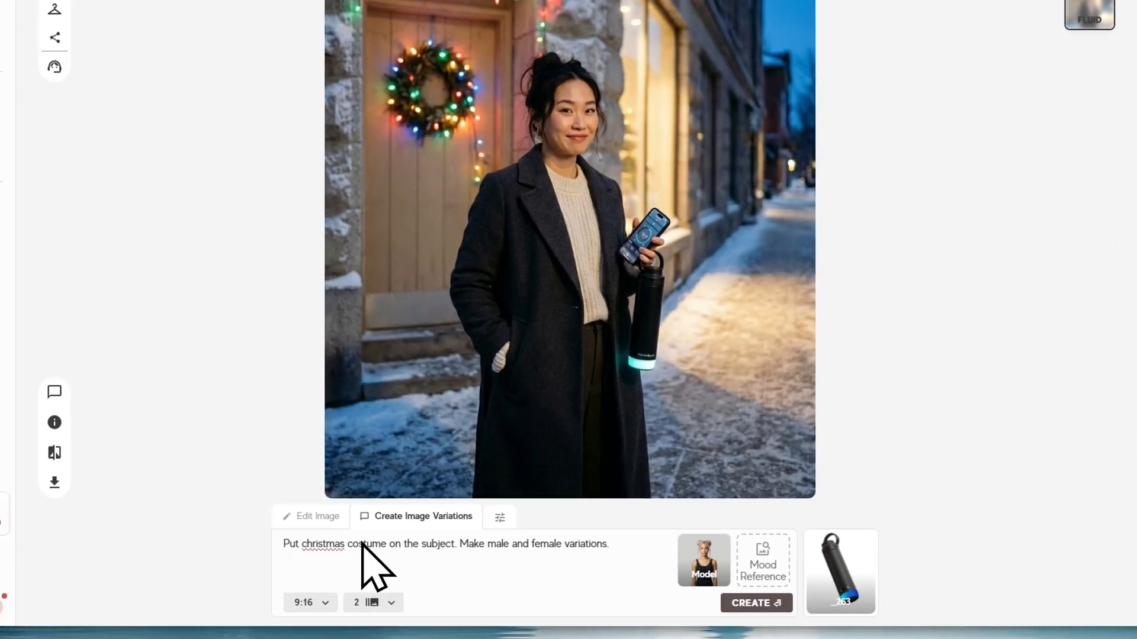
left_click(758, 603)
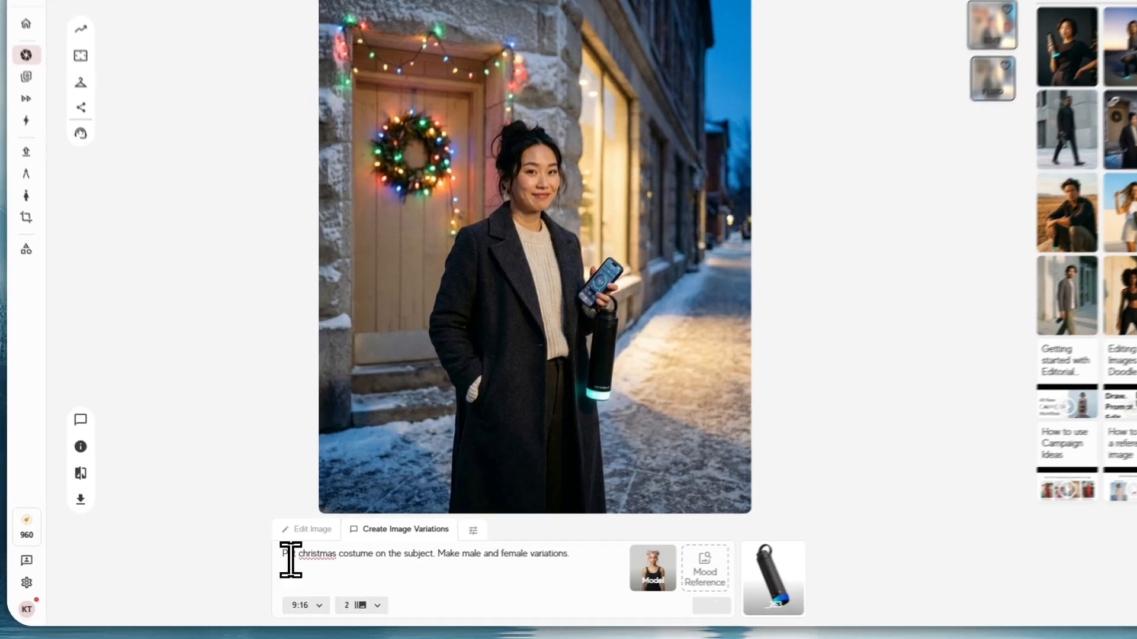
left_click_drag(282, 559, 560, 561)
key("ctrl+Return")
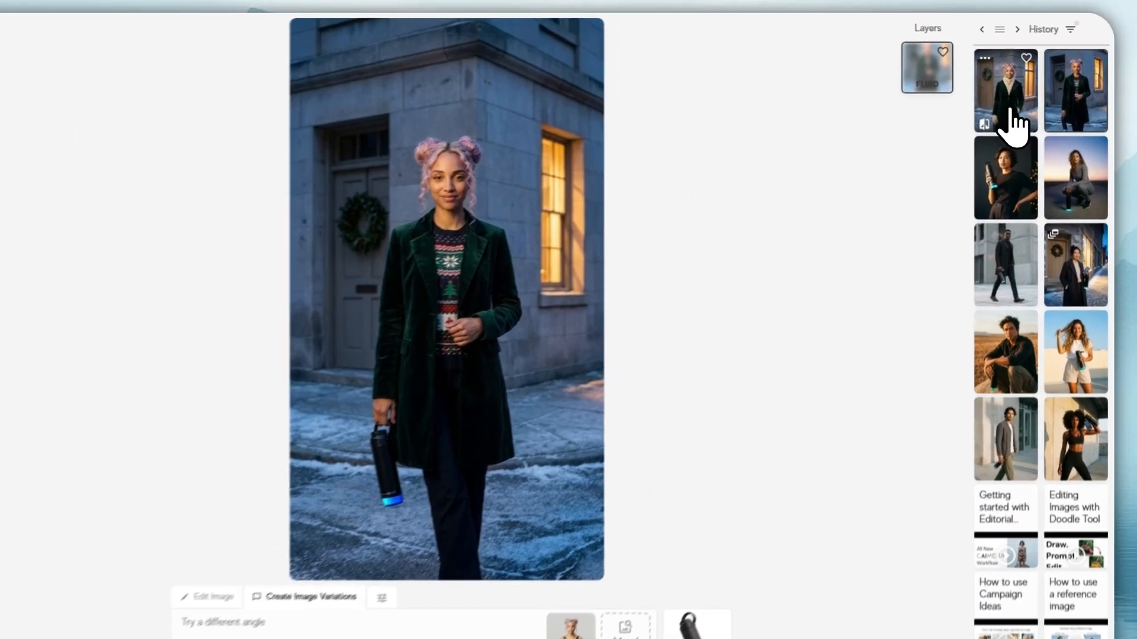
Compare the two new costume variations in the history and return to the one with the cream scarf
left_click(1033, 101)
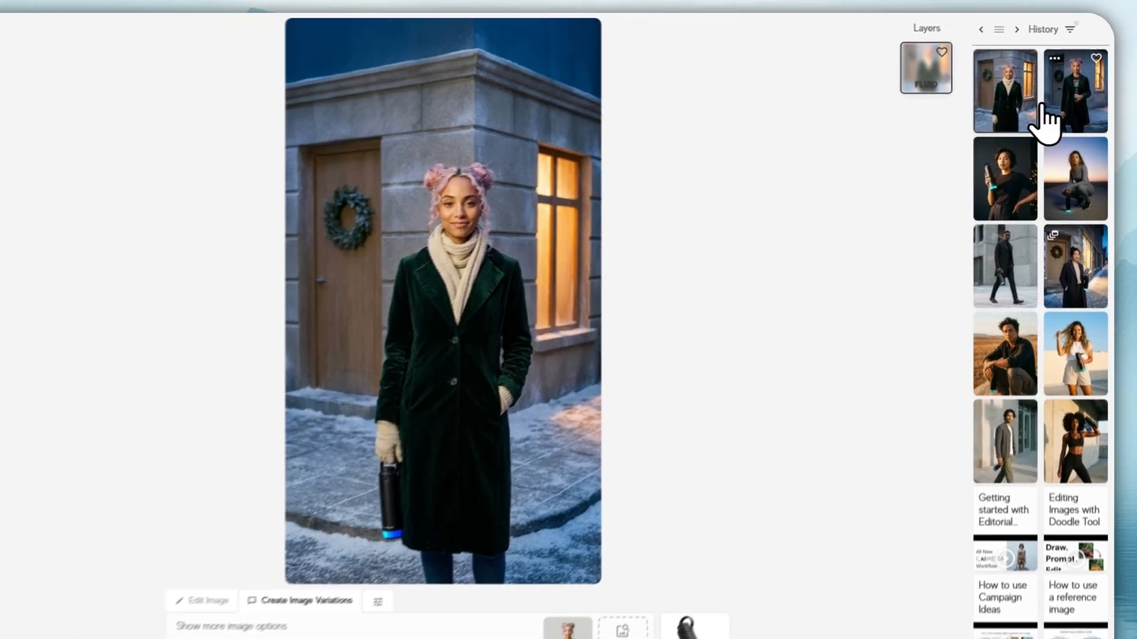
left_click(1057, 97)
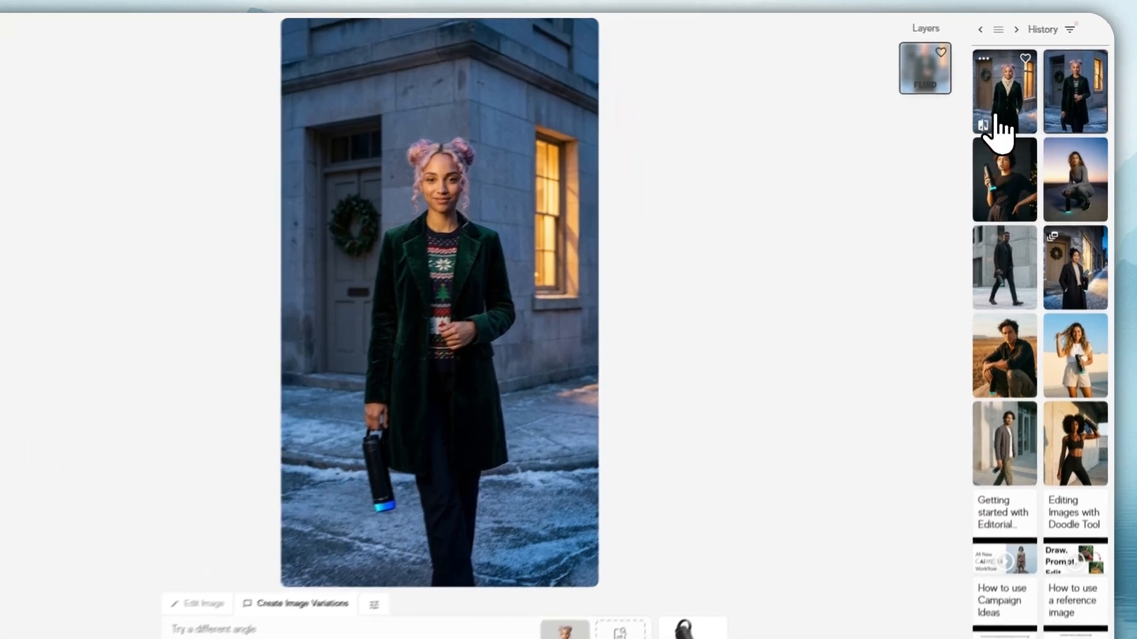
left_click(1005, 93)
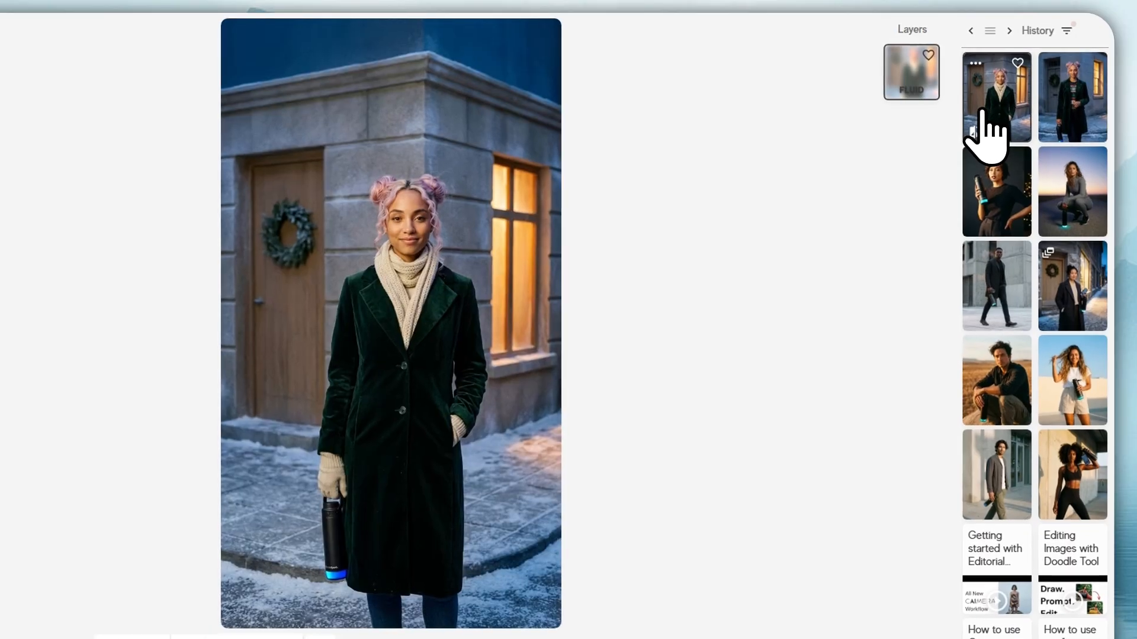
left_click(1046, 110)
left_click(1017, 107)
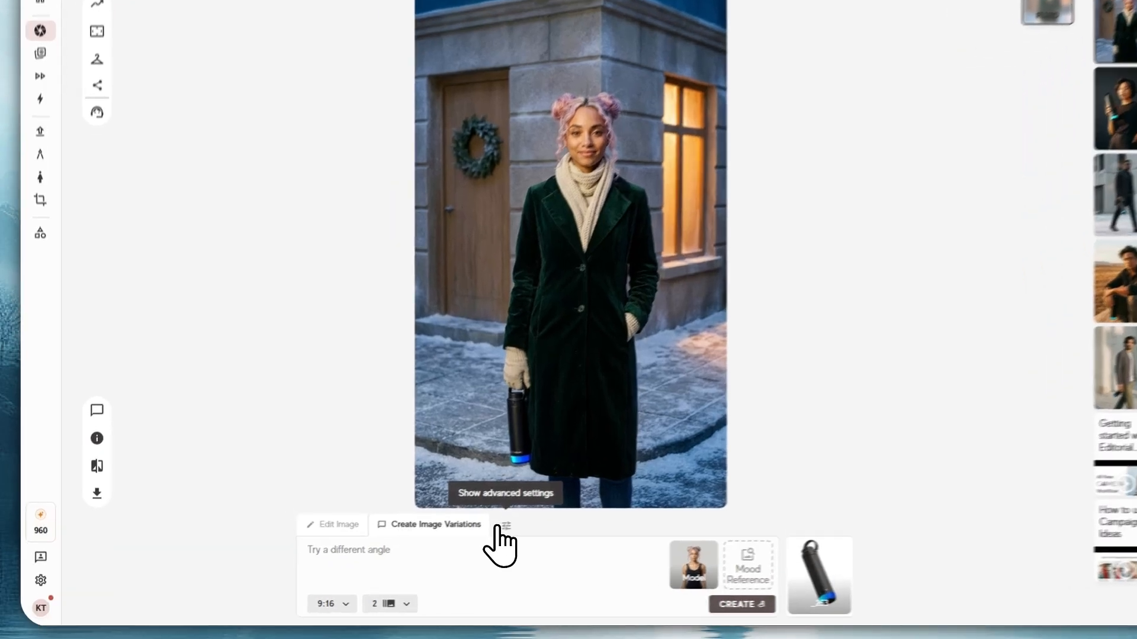
Show the advanced settings for the scarf image's variations and open its model prompt
left_click(460, 536)
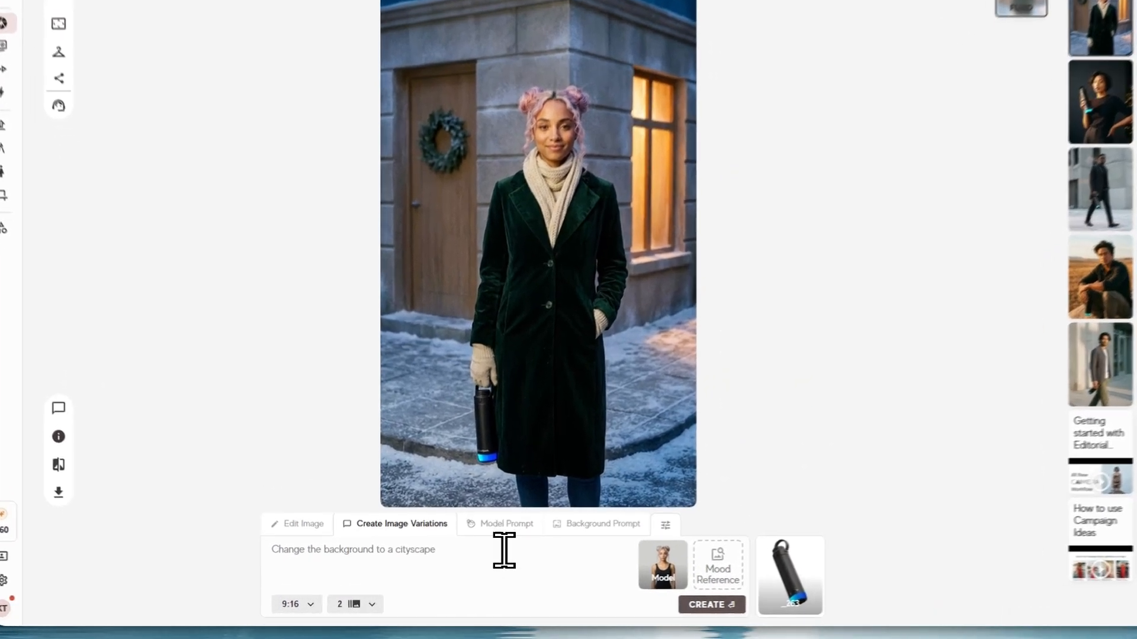
left_click(521, 559)
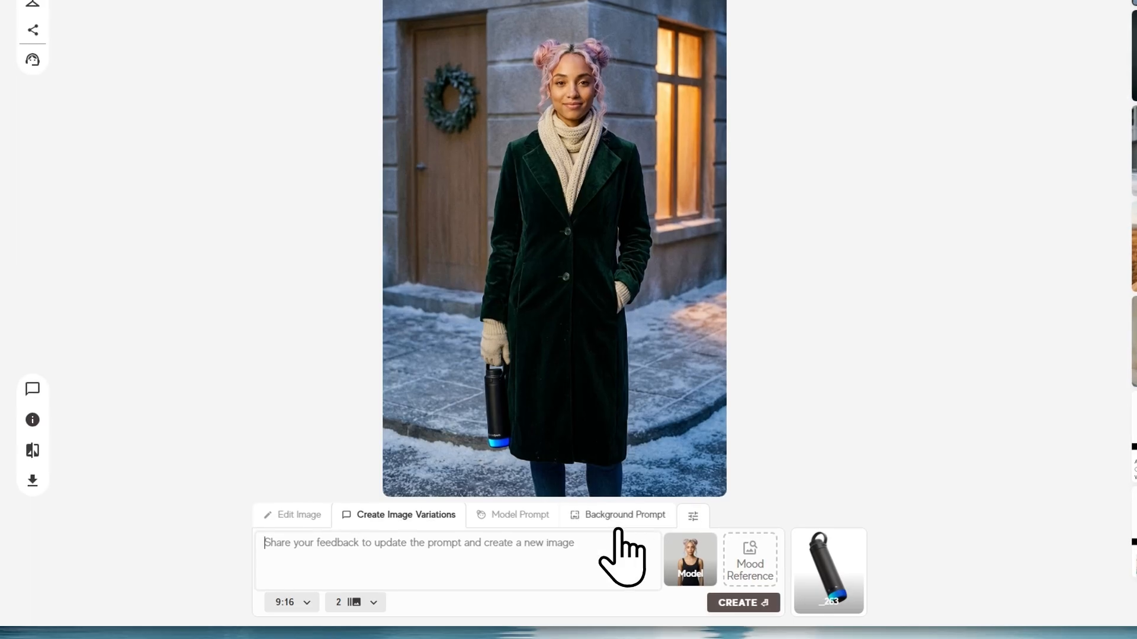
left_click(503, 517)
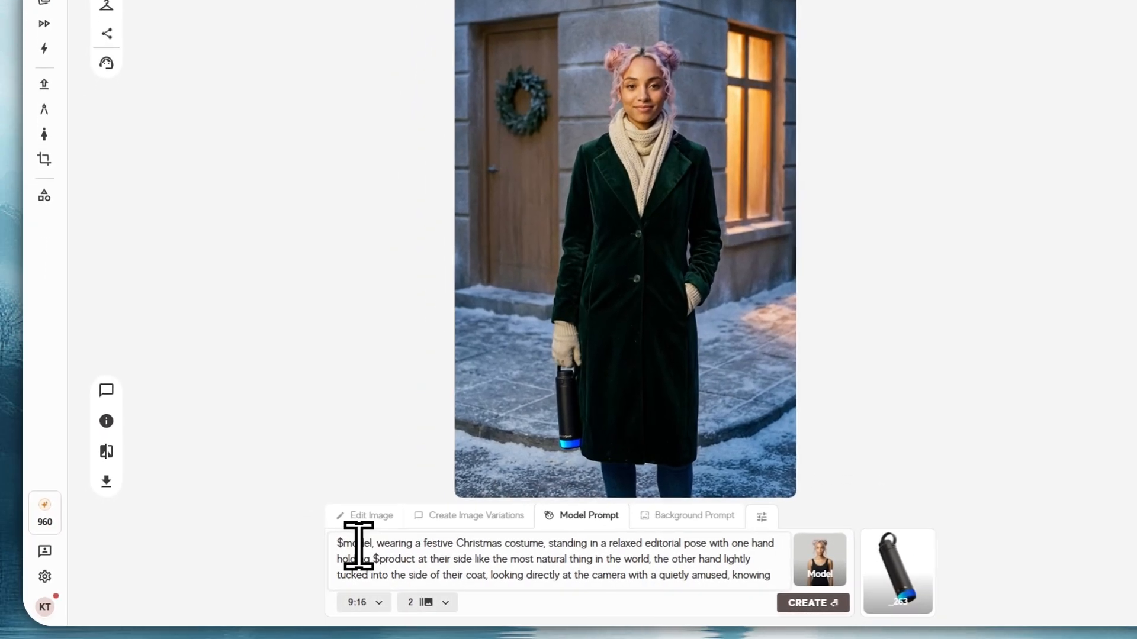
Read through the model prompt, including the pose and product wording and the female and male variation sections
left_click_drag(285, 557, 329, 560)
left_click_drag(399, 547, 603, 566)
scroll(602, 566, "down", 3)
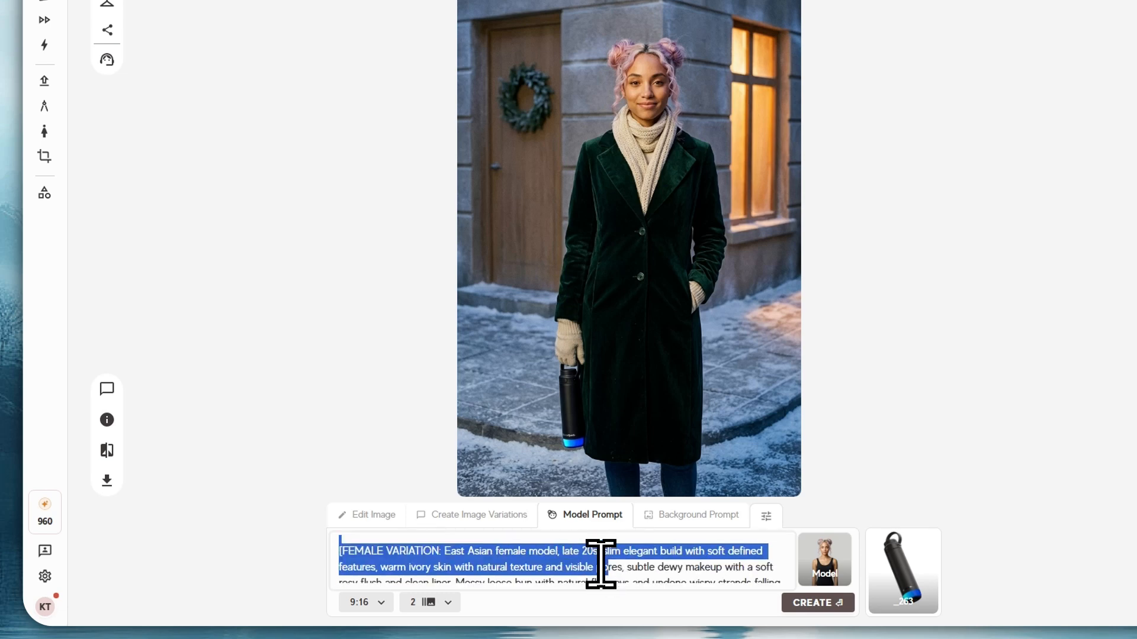
left_click(540, 568)
scroll(528, 566, "up", 3)
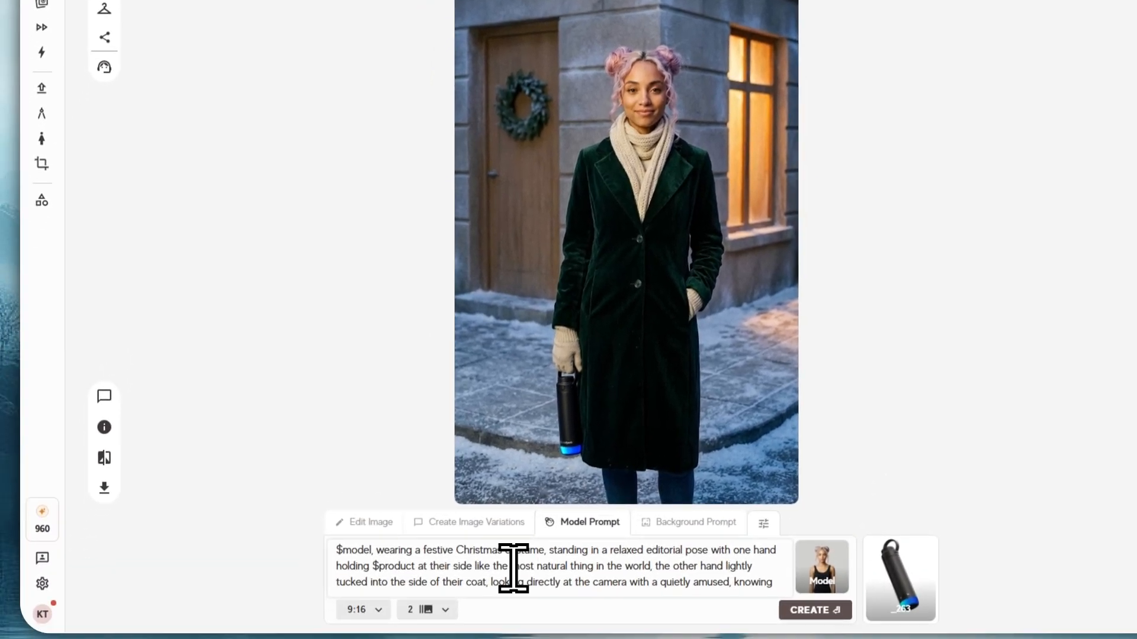
scroll(515, 562, "down", 5)
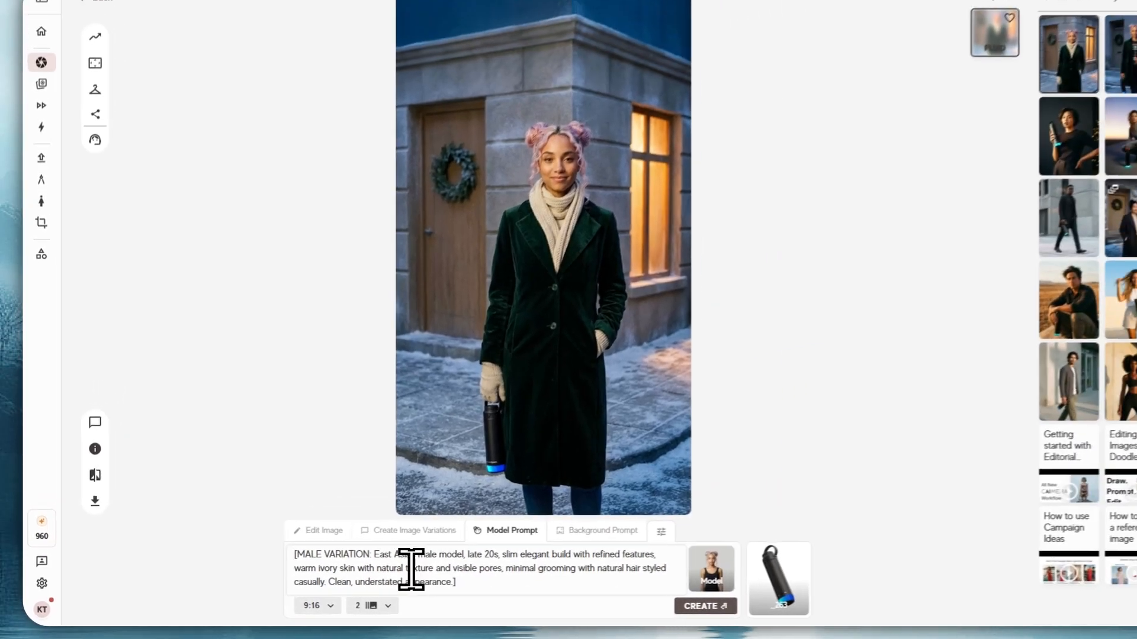
scroll(450, 557, "up", 5)
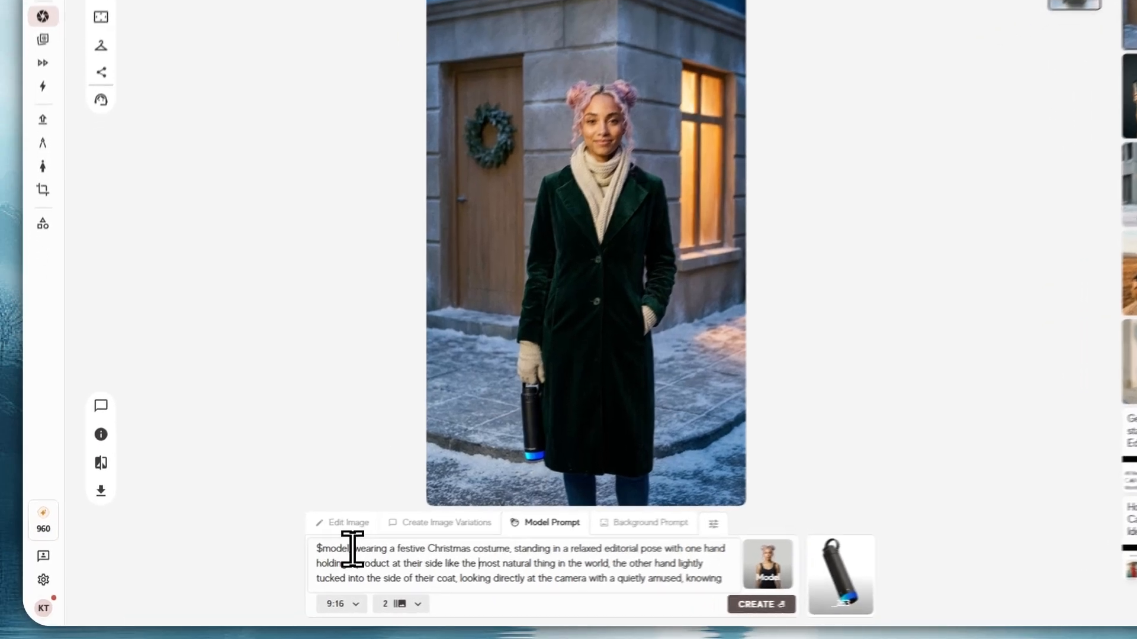
left_click_drag(310, 558, 469, 561)
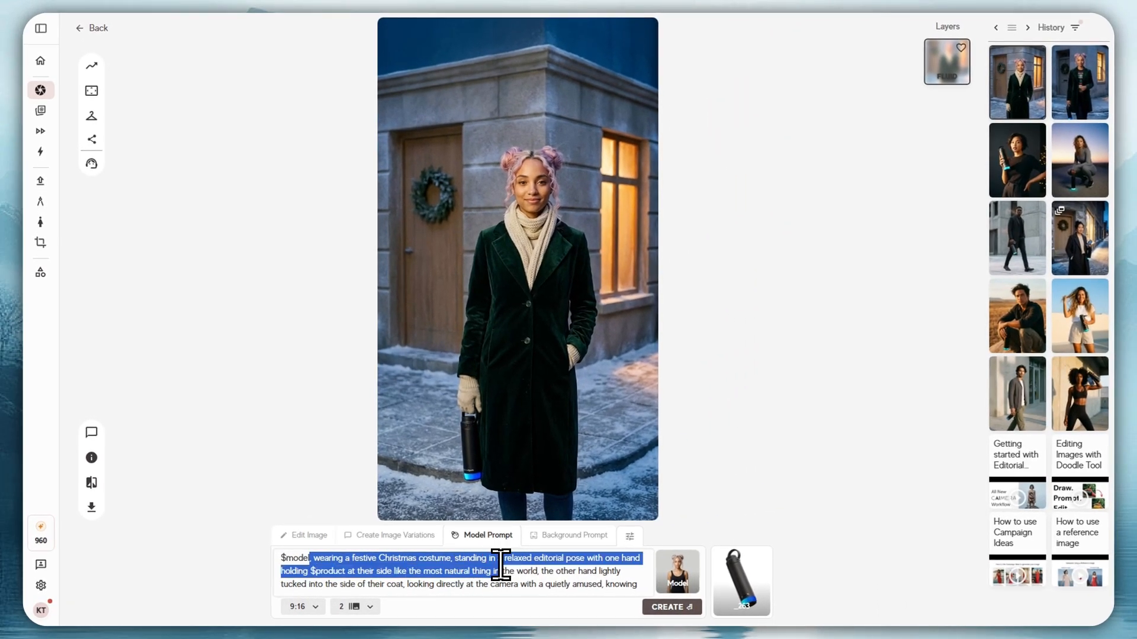
left_click_drag(554, 558, 538, 564)
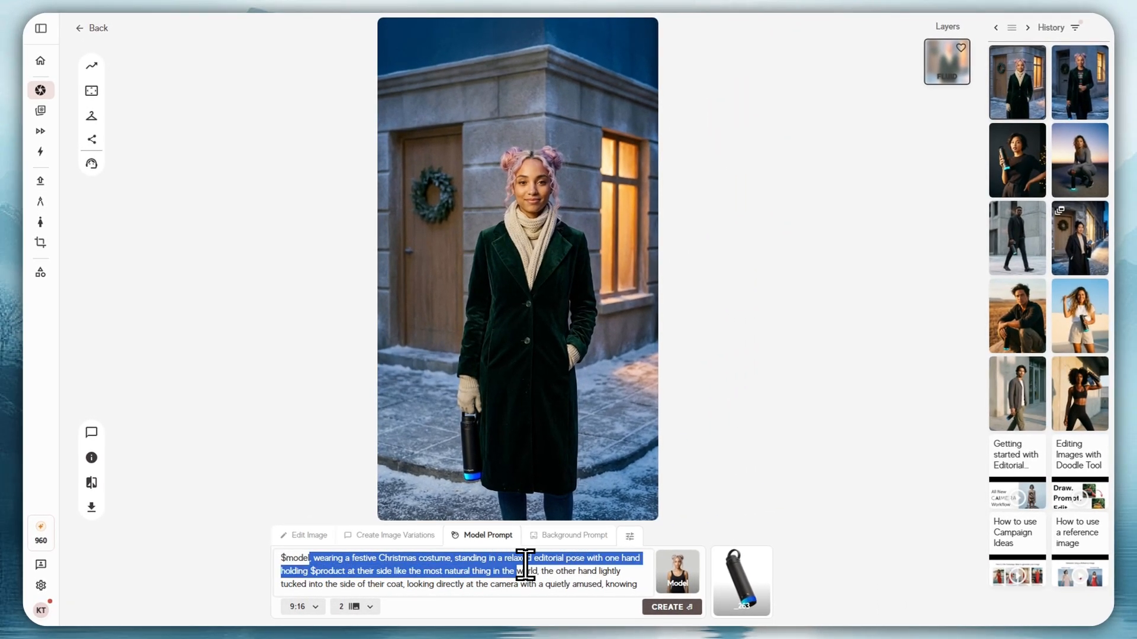
left_click_drag(397, 571, 440, 567)
left_click(362, 571)
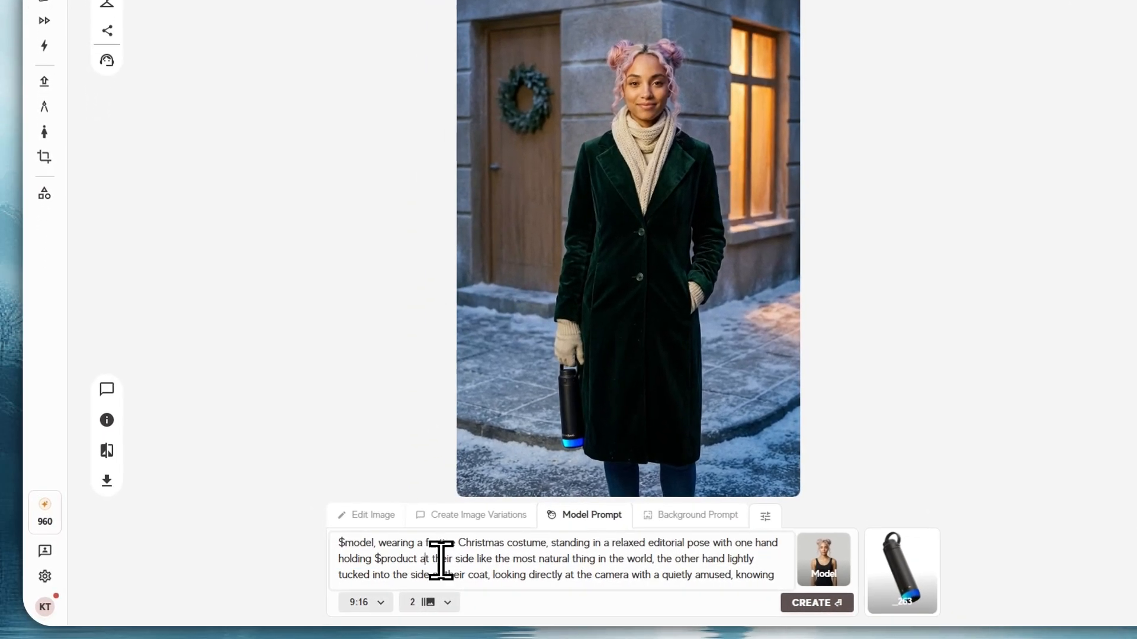
left_click_drag(533, 553, 599, 560)
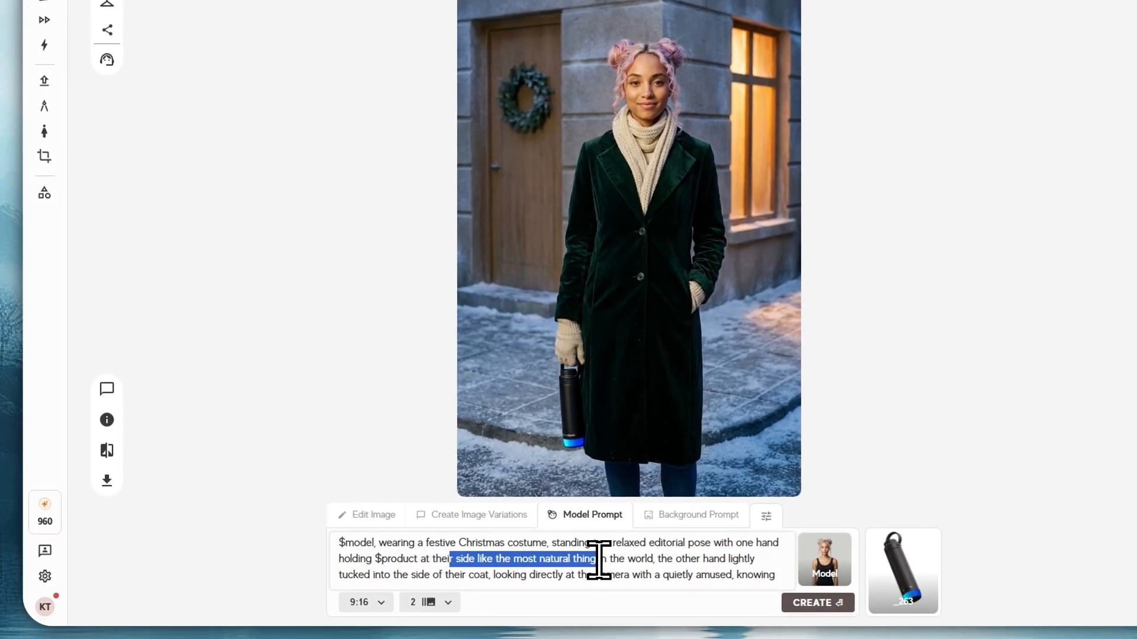
left_click(652, 556)
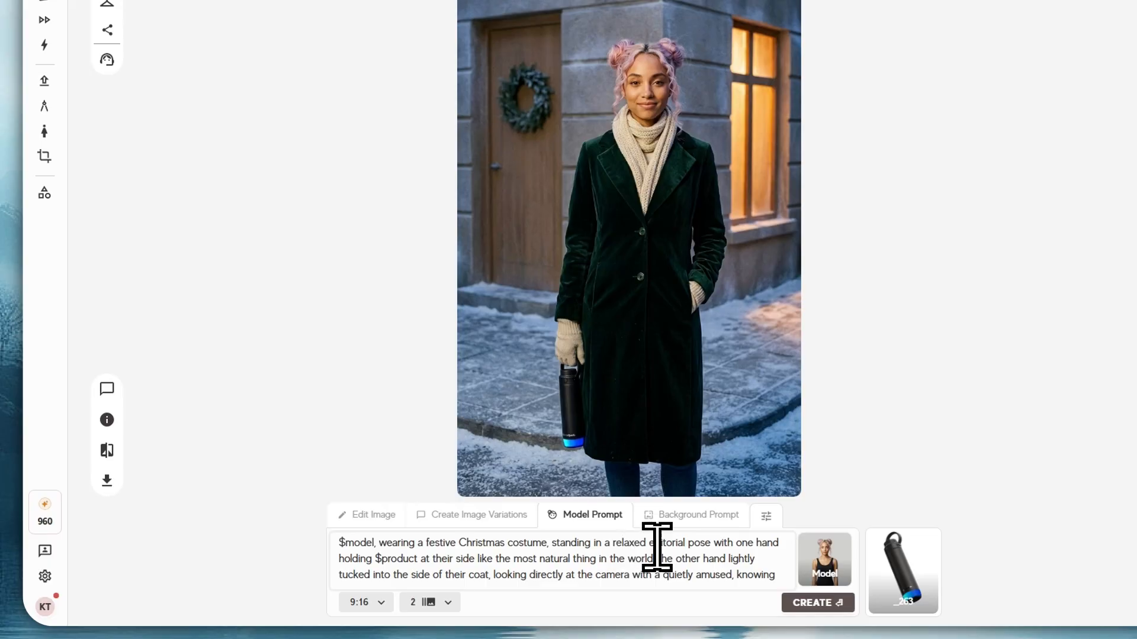
Change the outfit wording in the model prompt to "a festive red Christmas attire"
left_click(457, 544)
type("red")
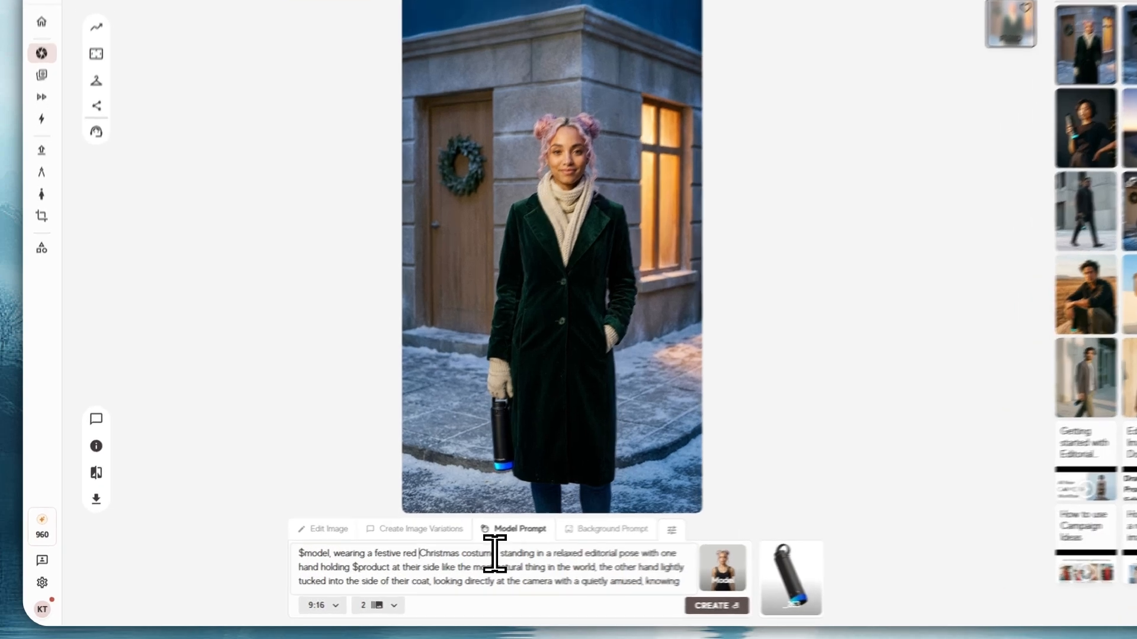
double_click(452, 558)
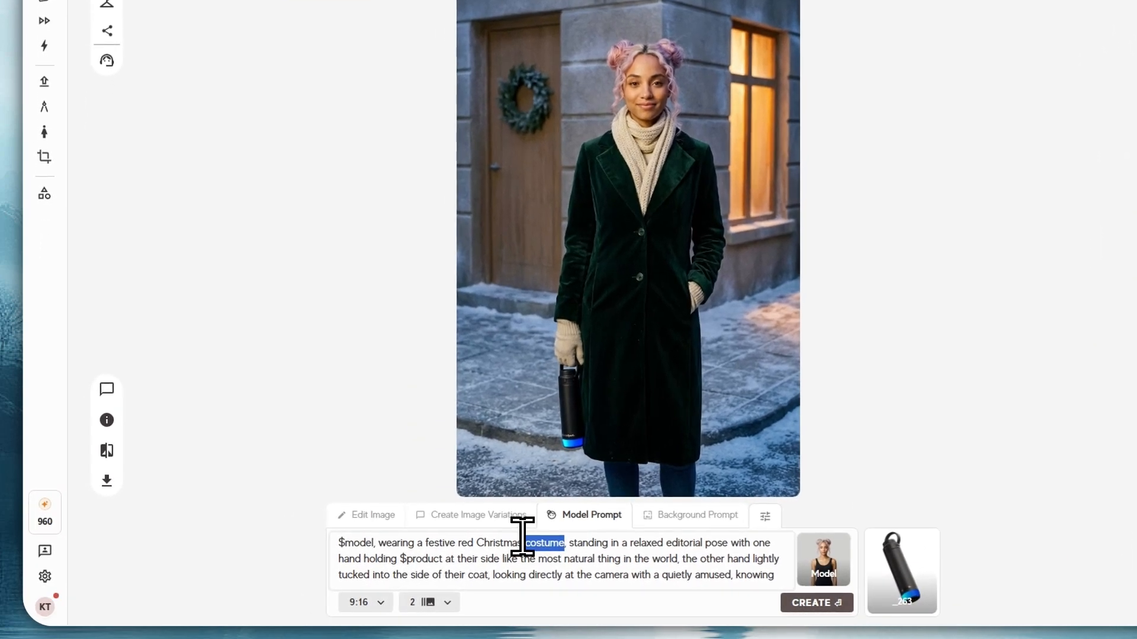
type("d")
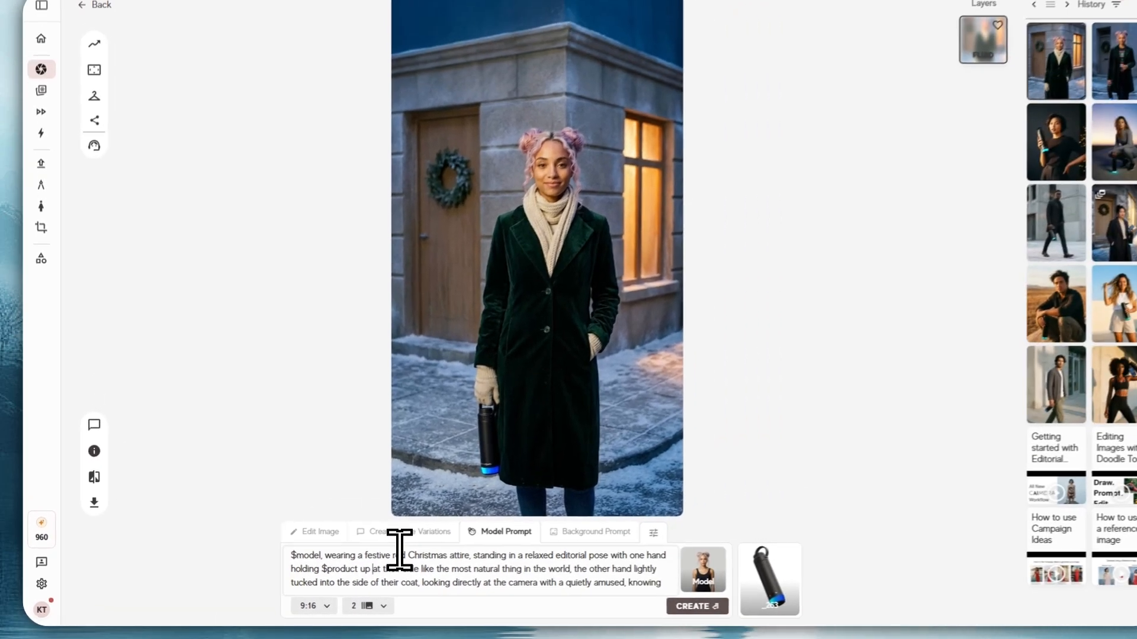
Reword the product pose to "holding $product up towards the camera," and remove "at their side like the most natural thing in the world"
key("BackSpace")
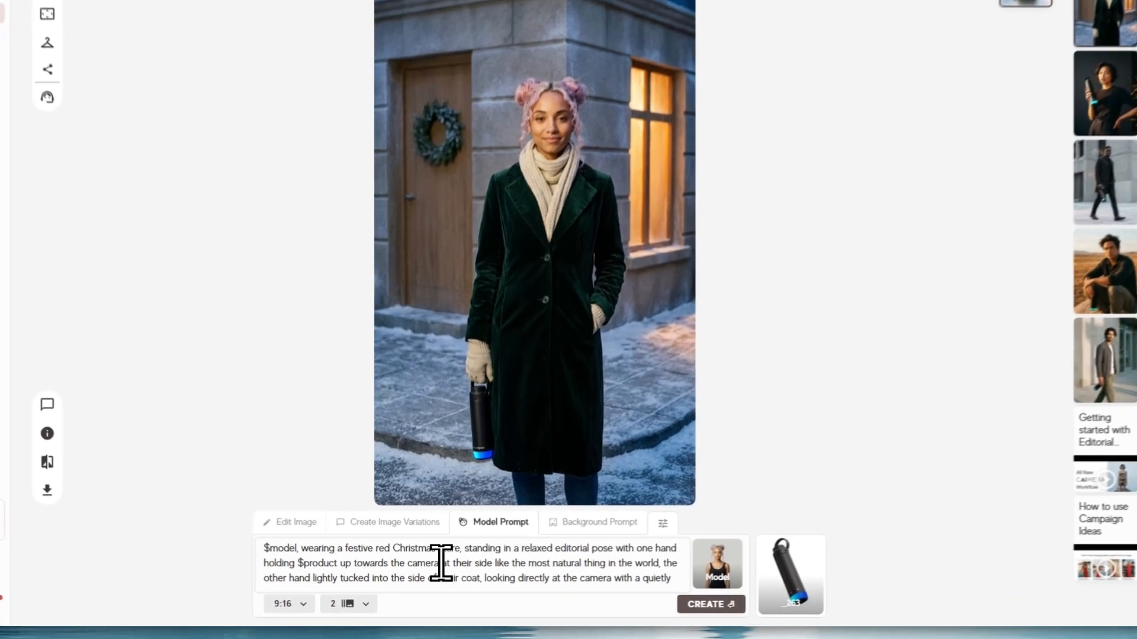
left_click_drag(435, 571, 626, 568)
key("BackSpace")
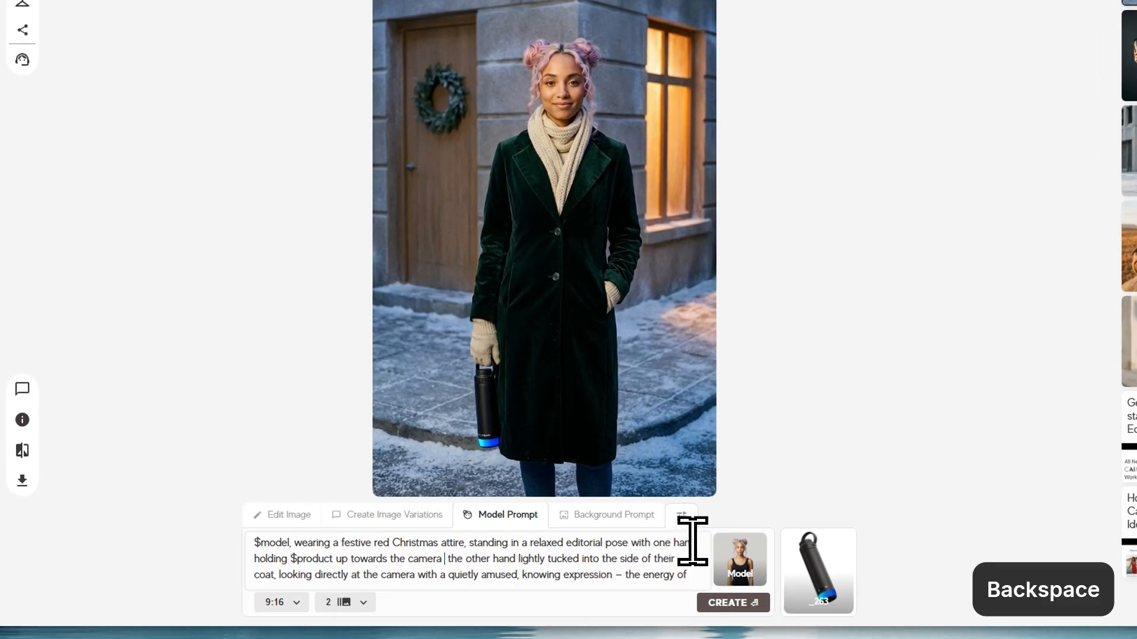
type(",")
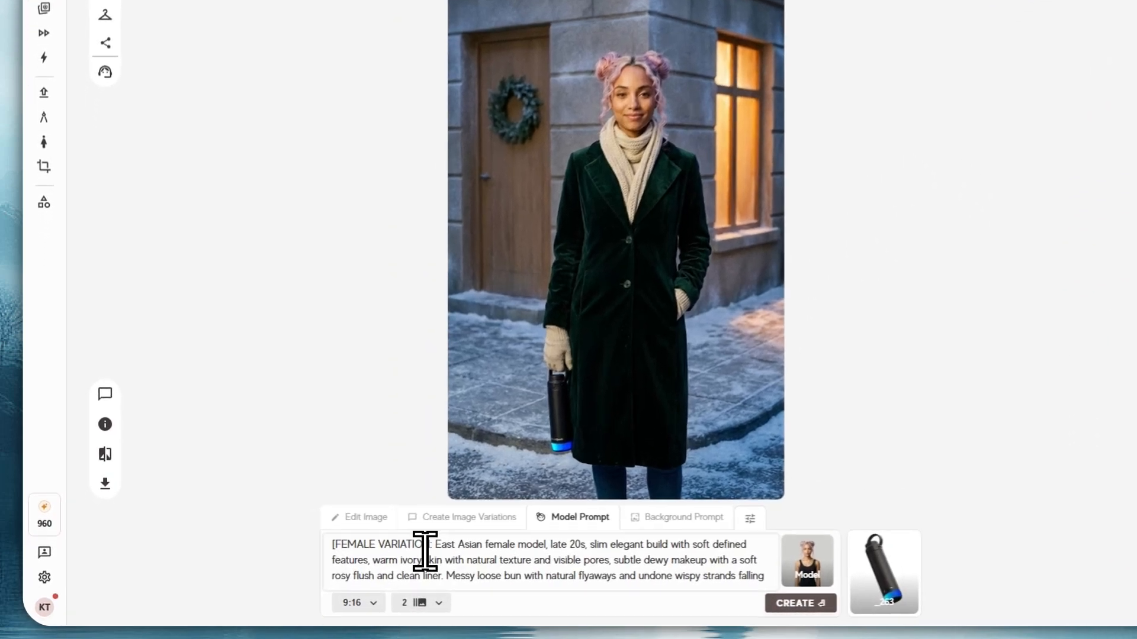
Delete the whole bracketed male variation paragraph from the end of the model prompt, keeping the female variation
scroll(367, 573, "down", 1)
scroll(361, 578, "up", 1)
scroll(435, 568, "down", 1)
left_click_drag(435, 568, 330, 549)
scroll(365, 556, "down", 2)
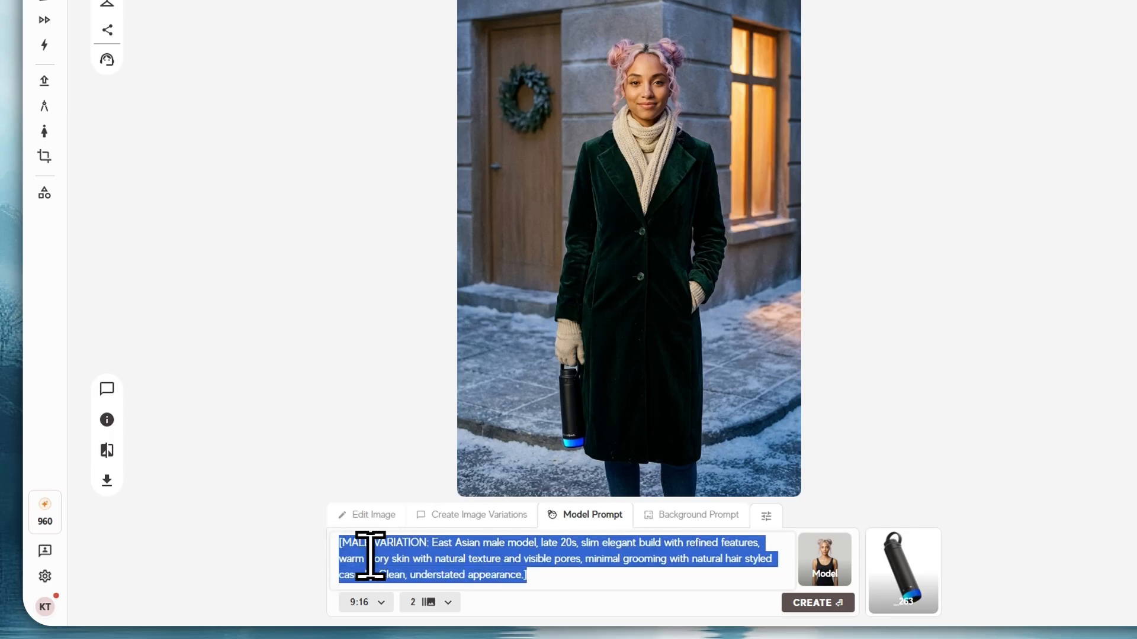
left_click(528, 575)
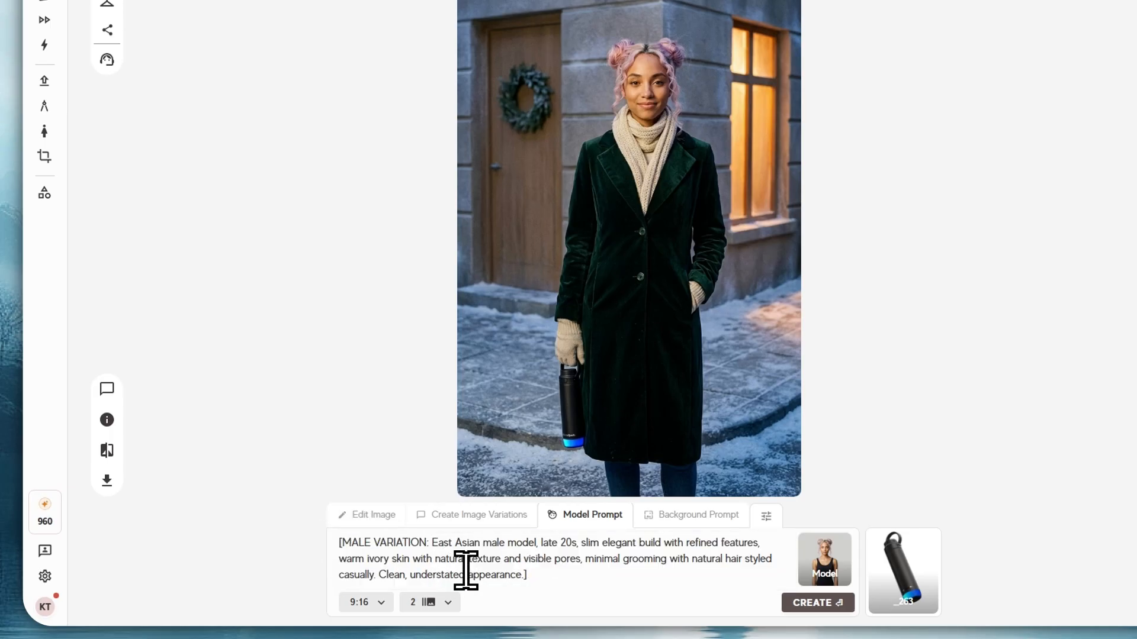
left_click_drag(337, 541, 406, 563)
scroll(407, 562, "down", 1)
left_click(406, 562)
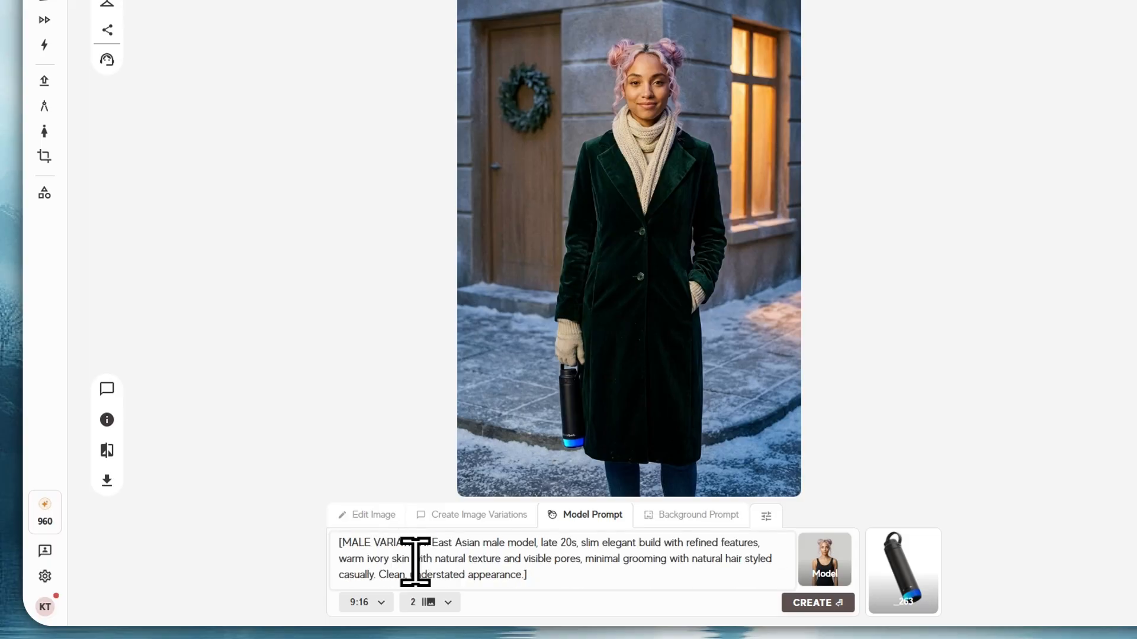
key("BackSpace")
key("BackSpace")
left_click_drag(480, 576, 355, 545)
key("BackSpace")
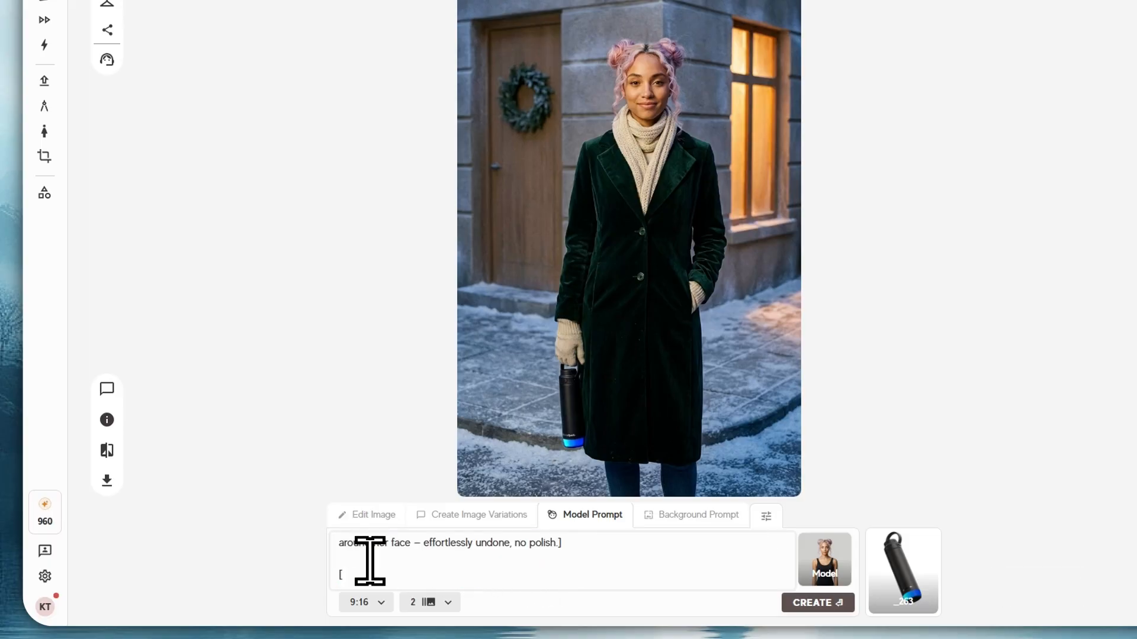
key("BackSpace")
key("BackSpace")
key("BackSpace")
key("BackSpace")
key("BackSpace")
Review the edited model prompt from its opening line through the female variation paragraph
scroll(491, 561, "up", 3)
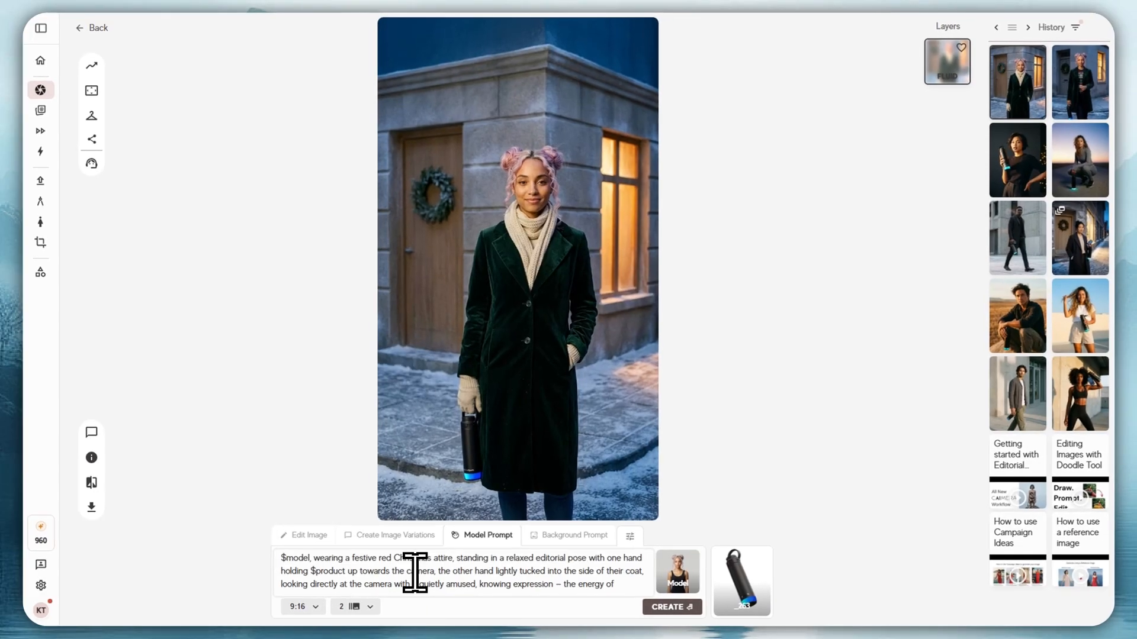
scroll(414, 572, "down", 5)
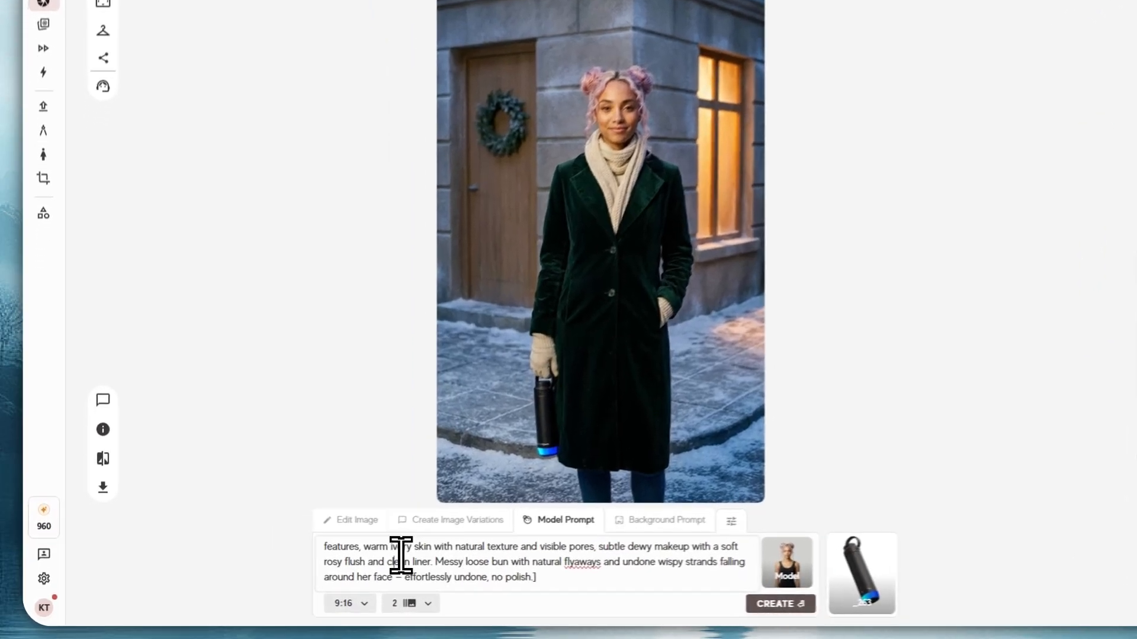
scroll(391, 571, "up", 4)
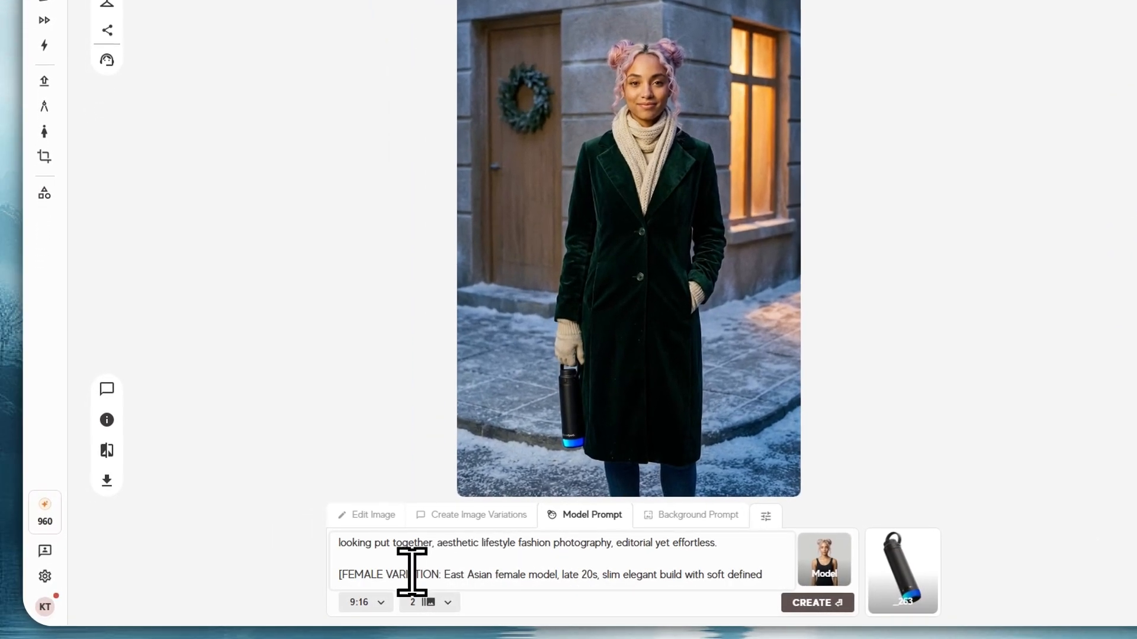
scroll(419, 575, "down", 4)
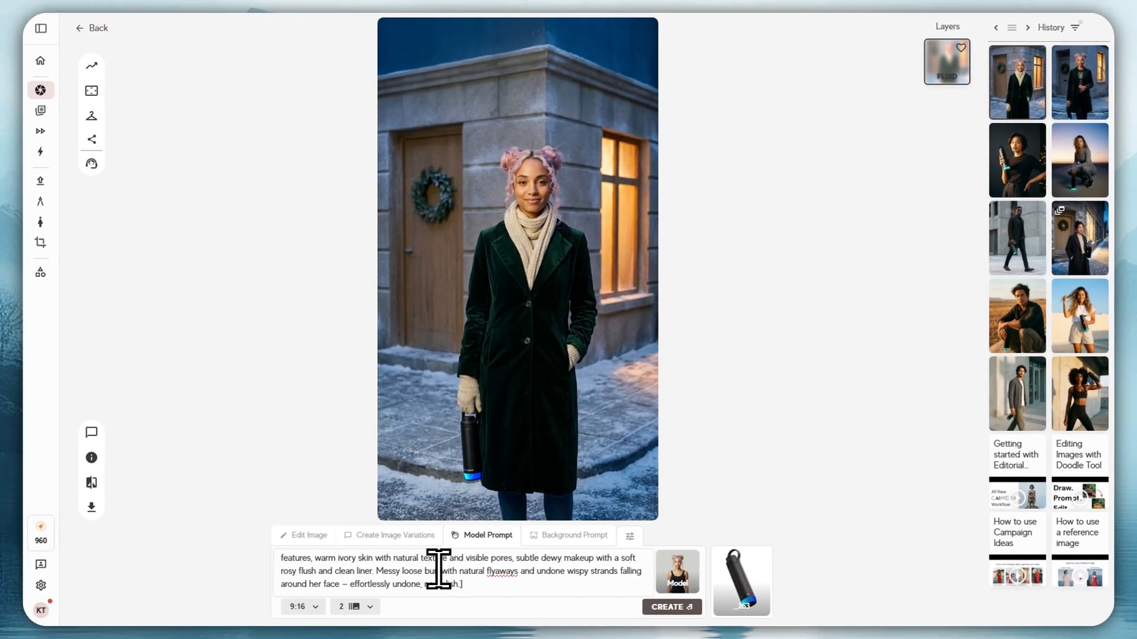
scroll(436, 572, "up", 8)
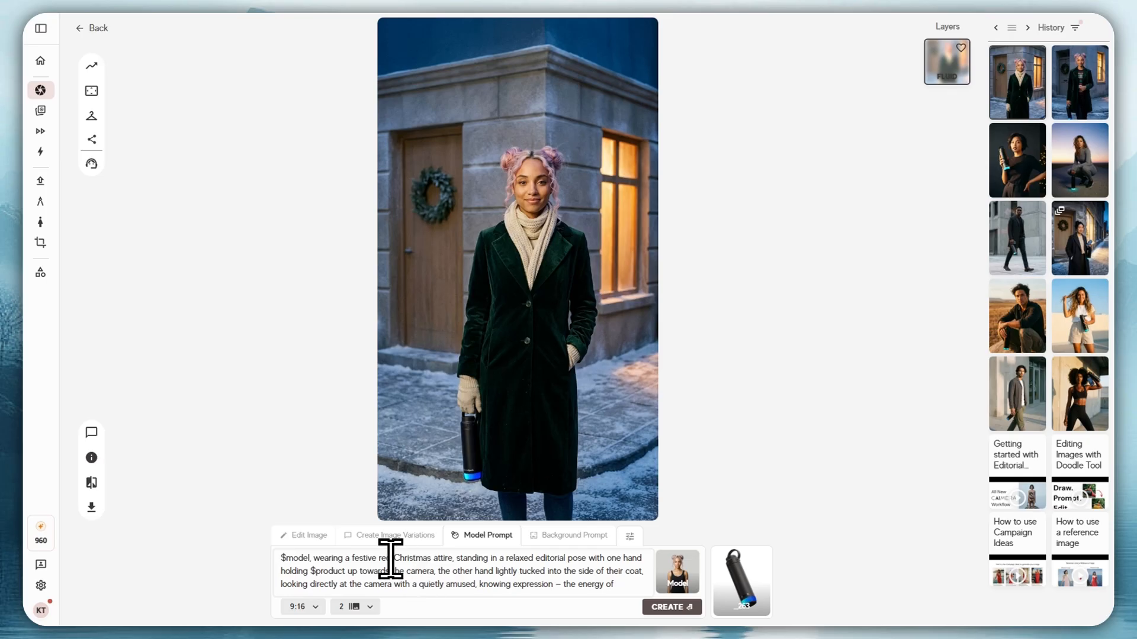
Generate two 9:16 images from the edited model prompt and view the new red-coat results one by one
left_click(669, 607)
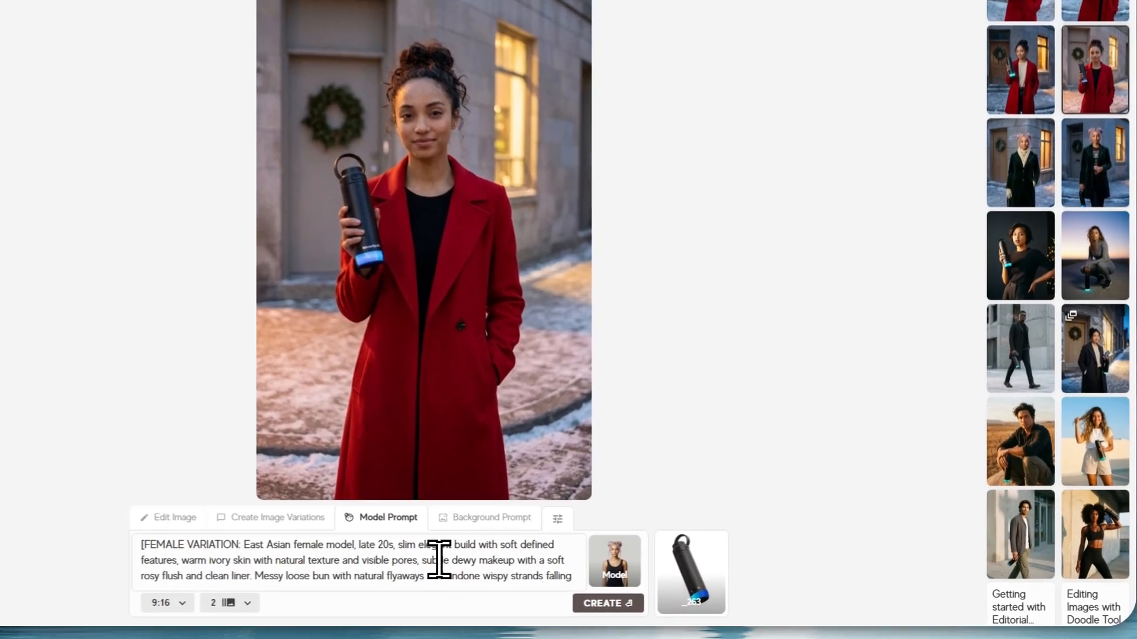
scroll(531, 571, "down", 3)
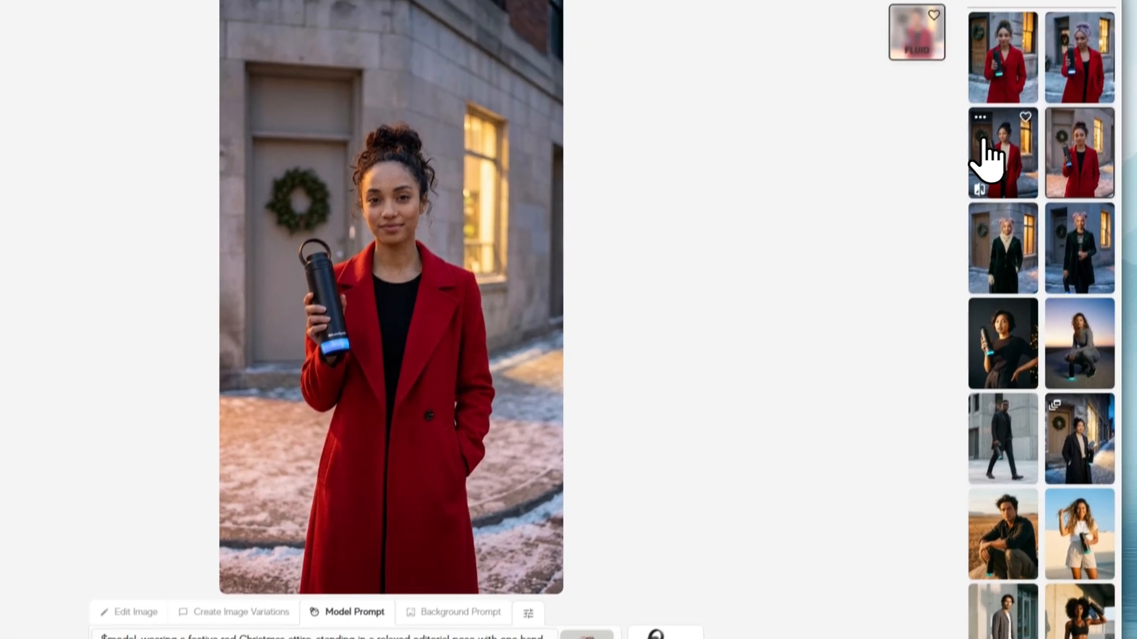
left_click(986, 159)
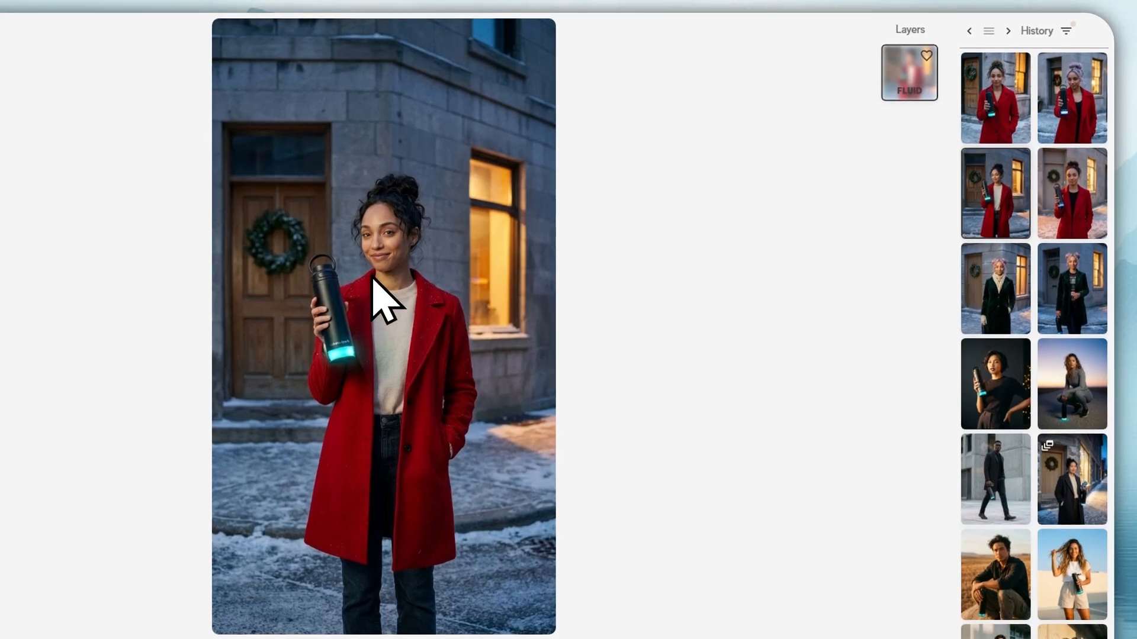
left_click(1053, 114)
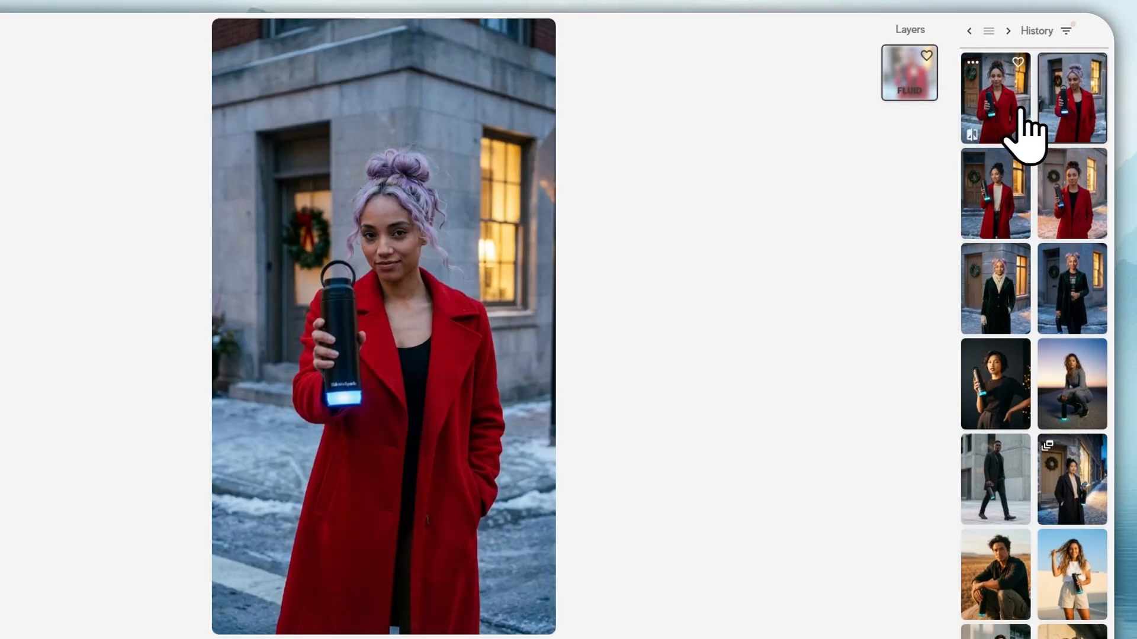
left_click(1007, 107)
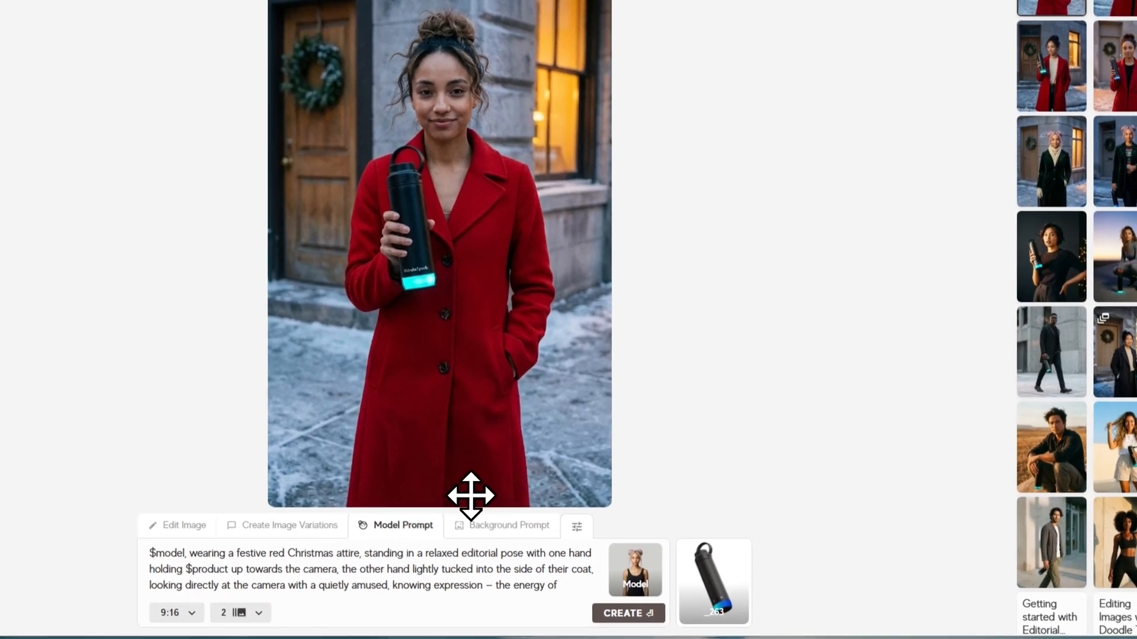
Replace the entire background prompt with "A SNOWY FIELD WITH A LARGE CHRISTMAS TREE ON THE BACKGROUND"
left_click(468, 528)
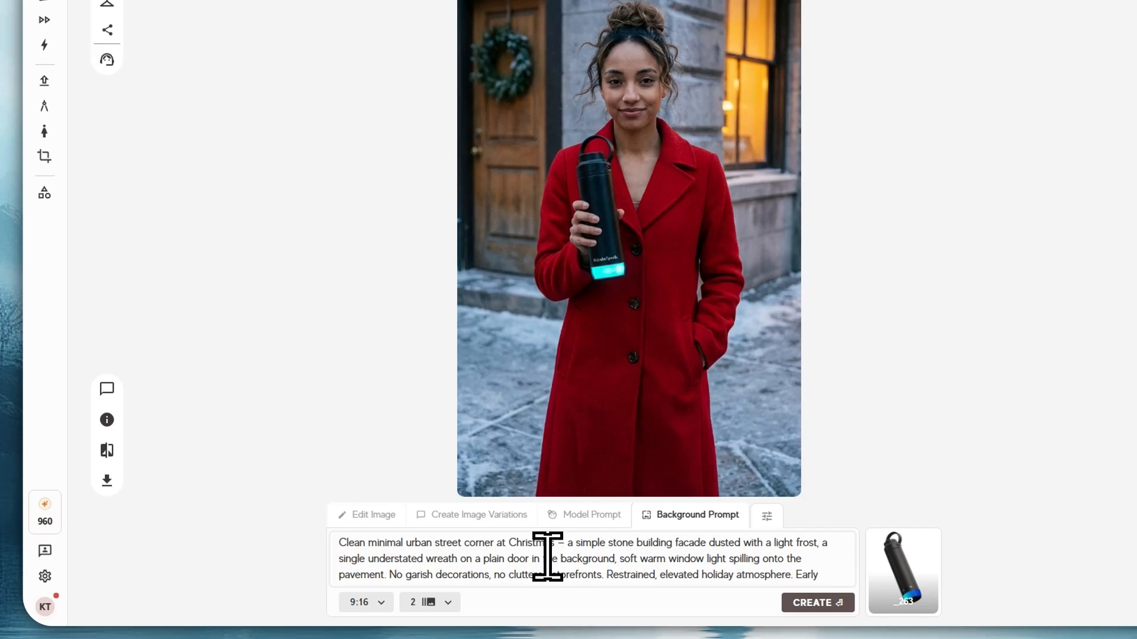
scroll(547, 556, "down", 3)
scroll(547, 556, "up", 3)
key("ctrl+a")
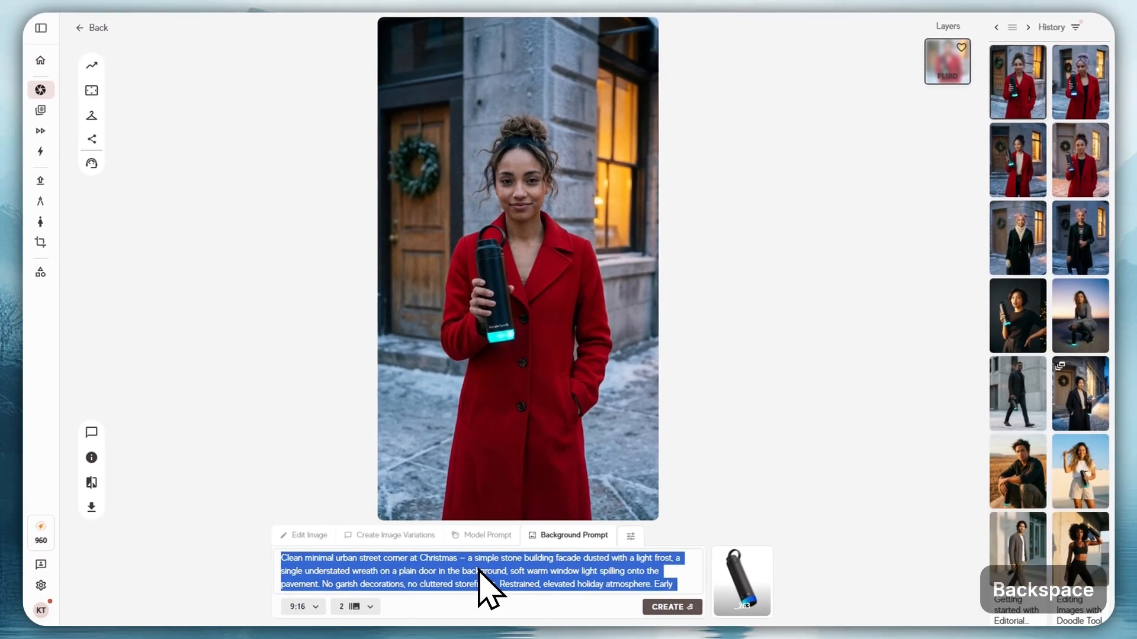
key("BackSpace")
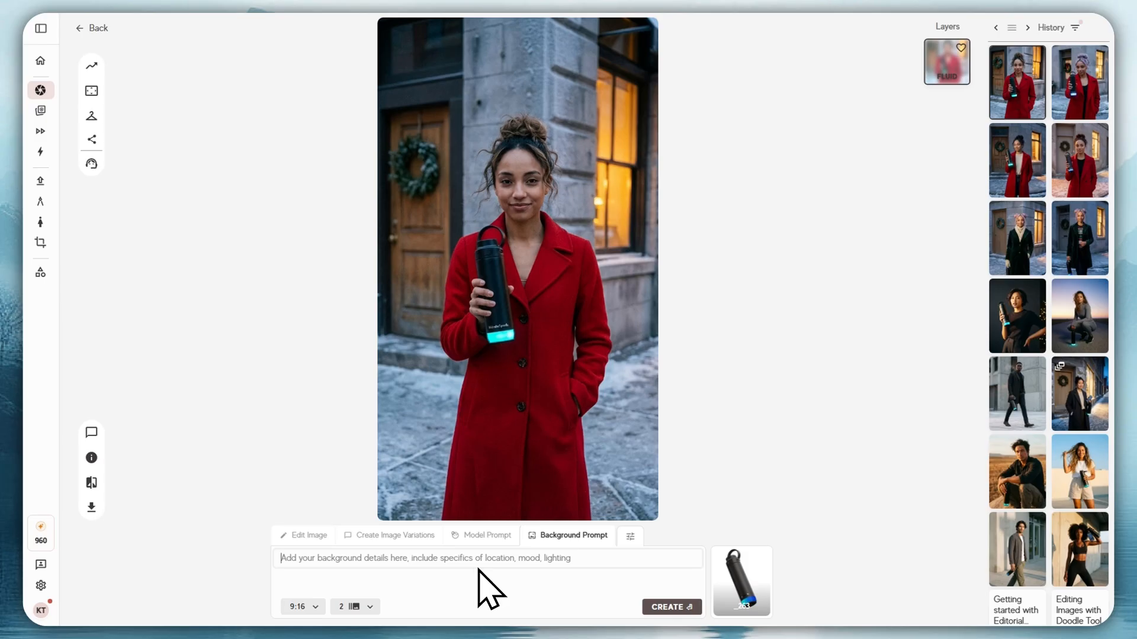
key("Caps_Lock")
type("A ")
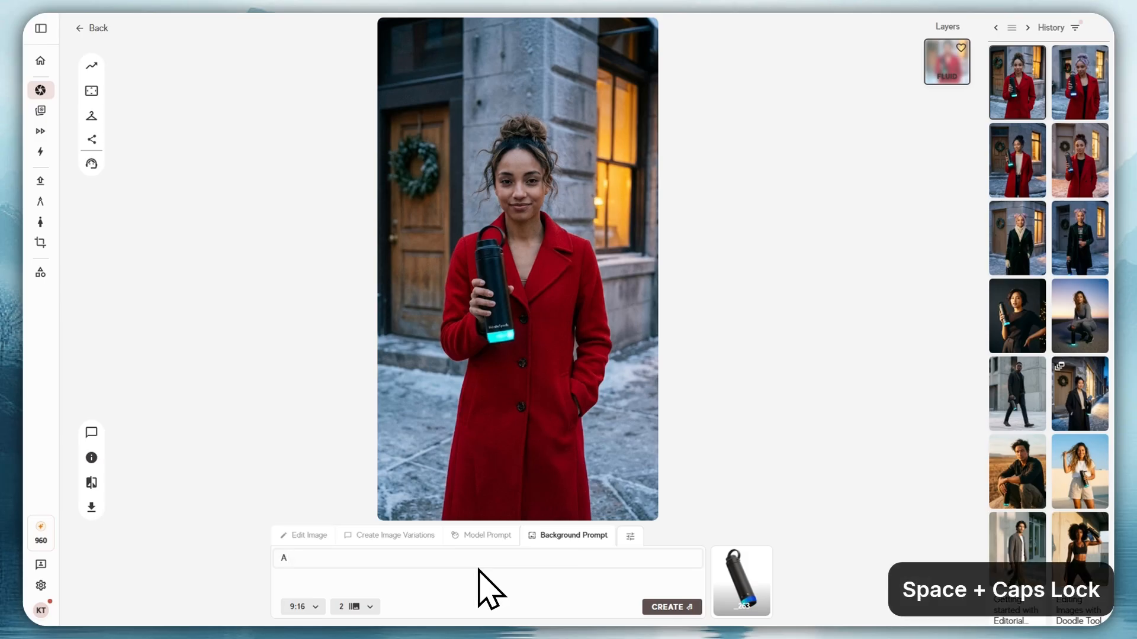
type("SNOWY FIELD WITH A LARG")
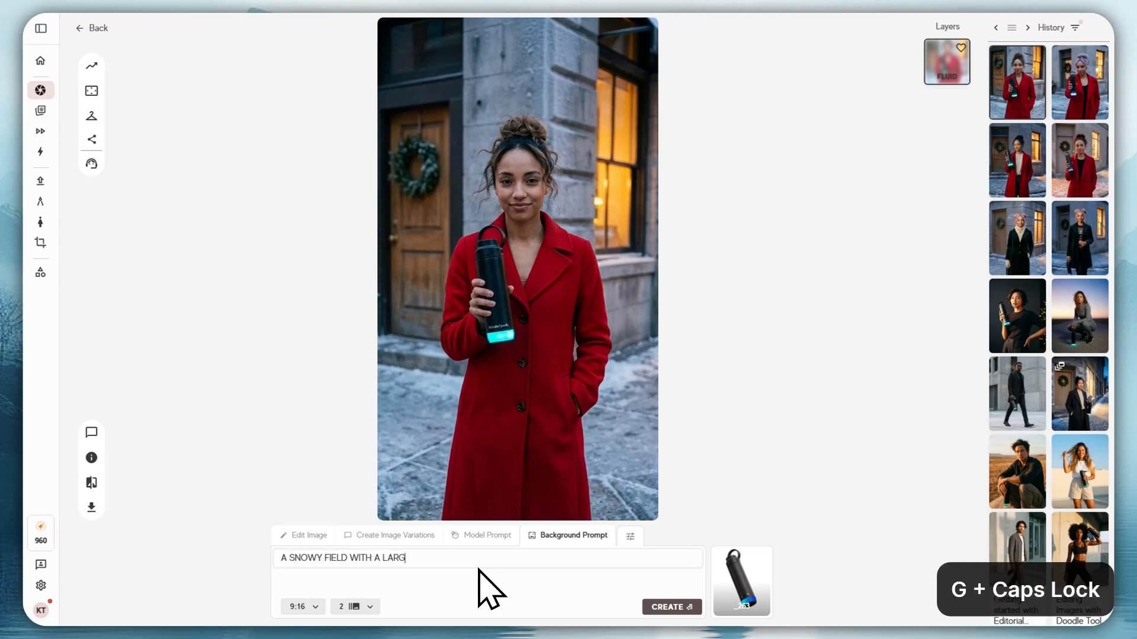
type("E CHRISTMAS TREE O")
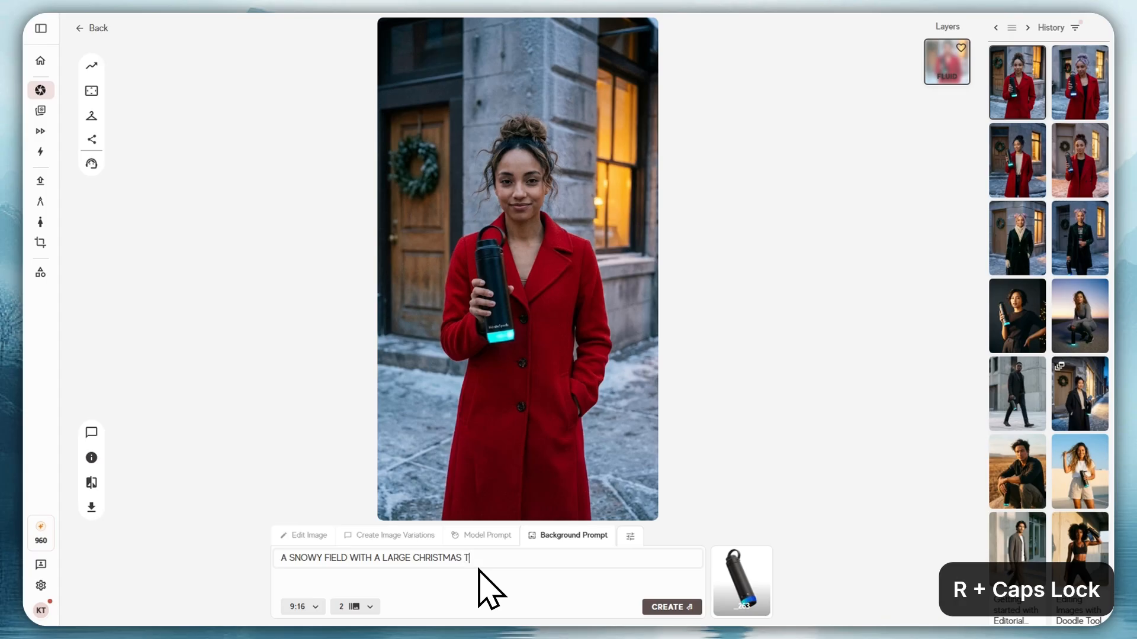
type("N THE BACKGROUND")
Generate images with the new background, compare them with the earlier stone-building result, and open the version with the knitted scarf
left_click(652, 607)
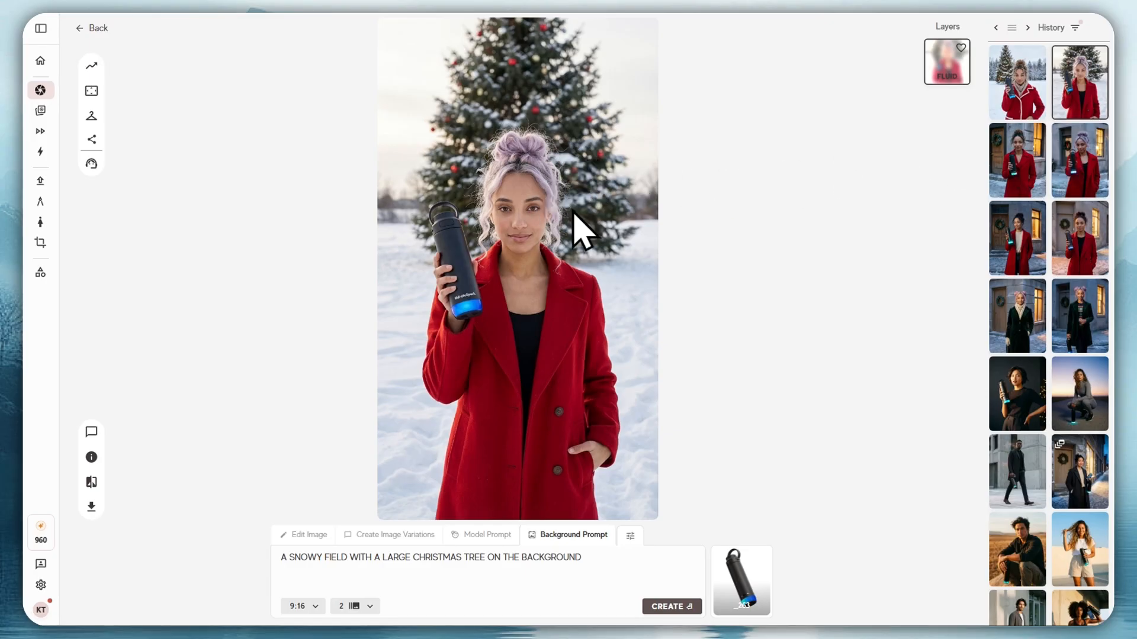
mouse_move(1031, 149)
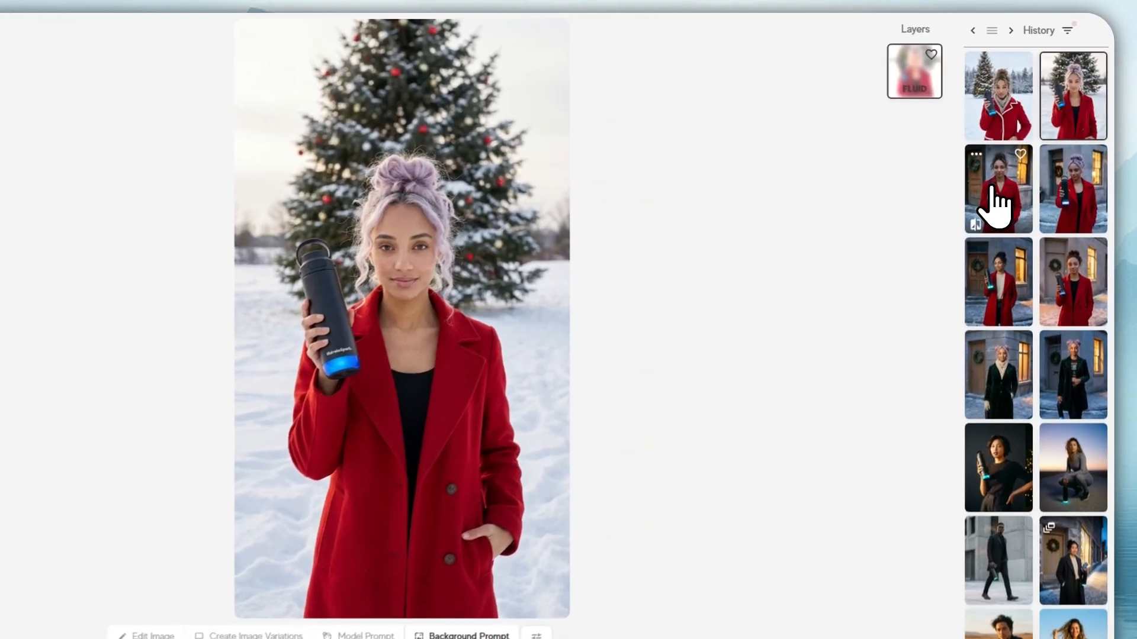
left_click(1013, 178)
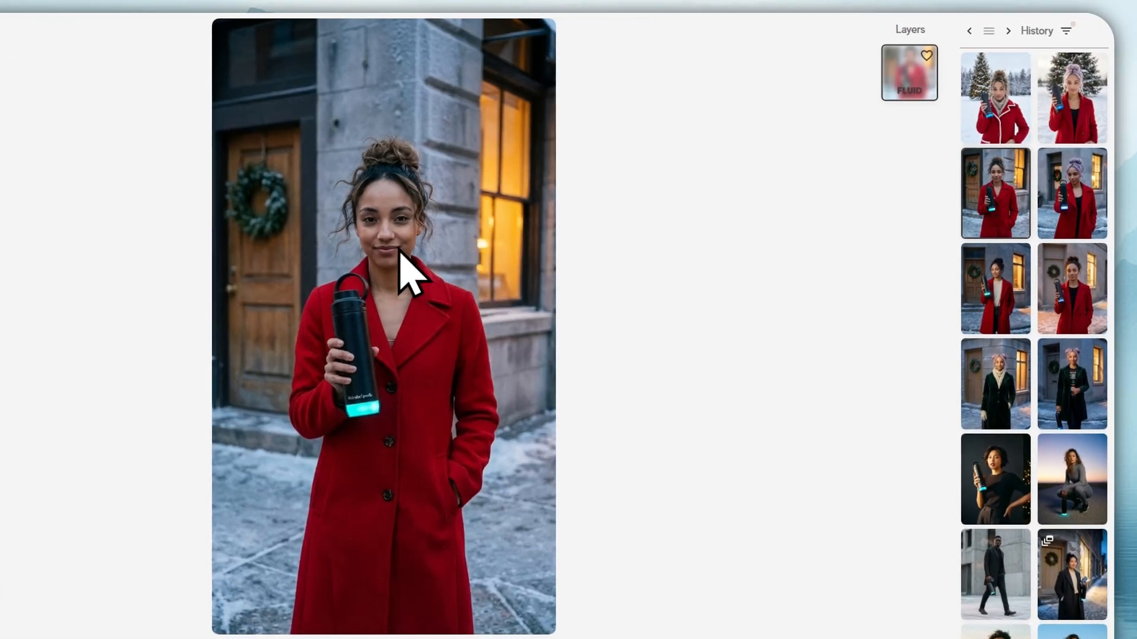
left_click(1041, 126)
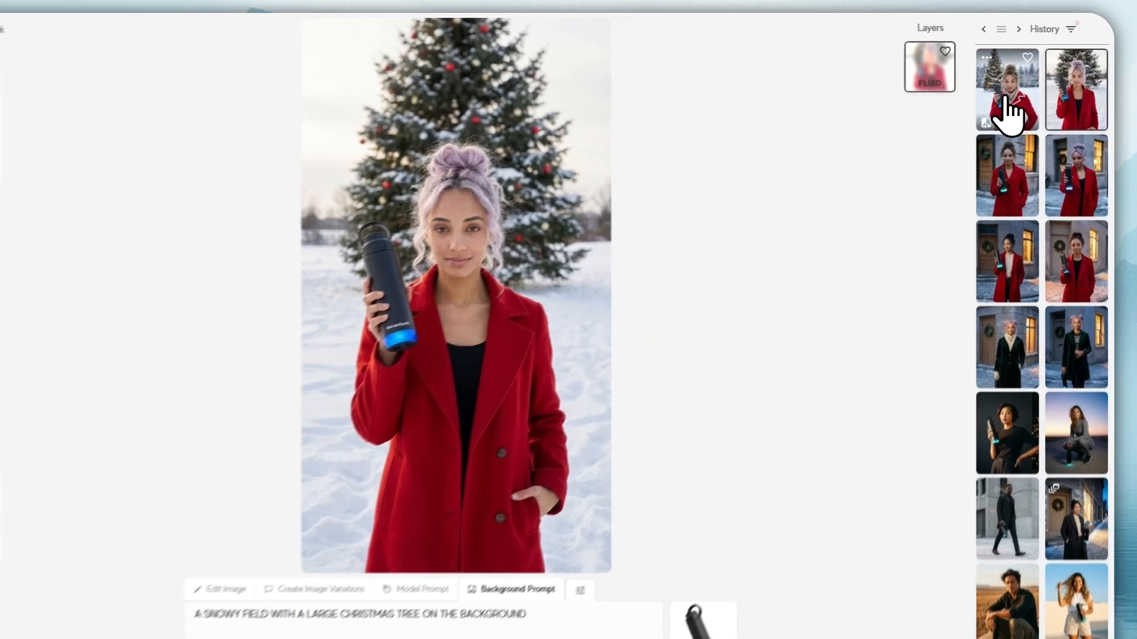
left_click(1014, 89)
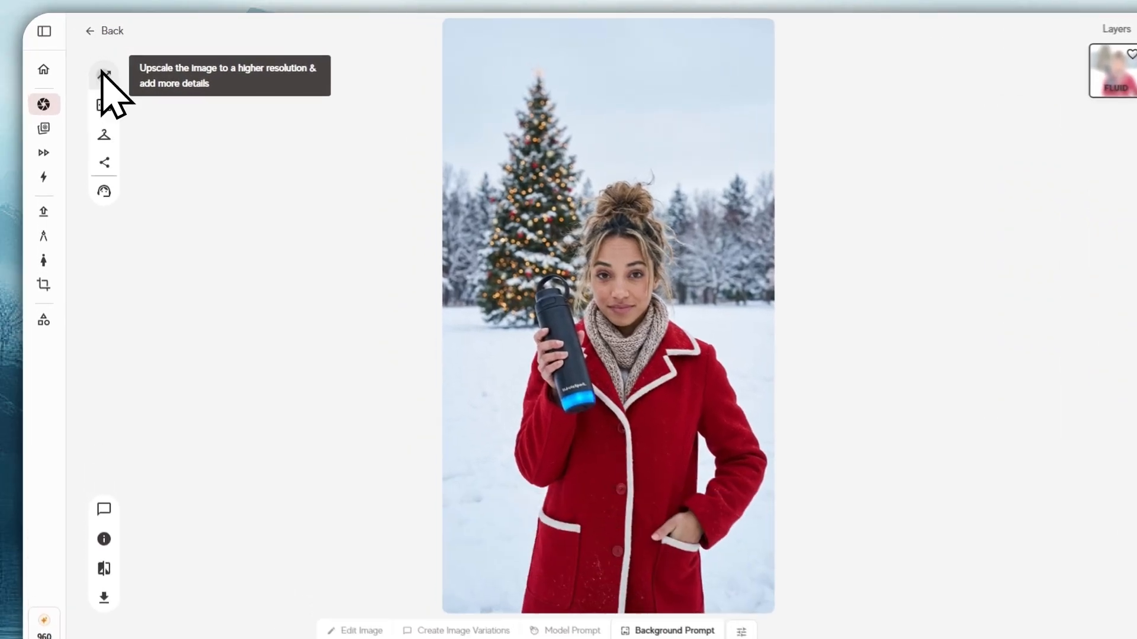
Upscale the scarf image by 2 using the SeedVR Upscaler with Image Similarity set to 5.0
left_click(91, 65)
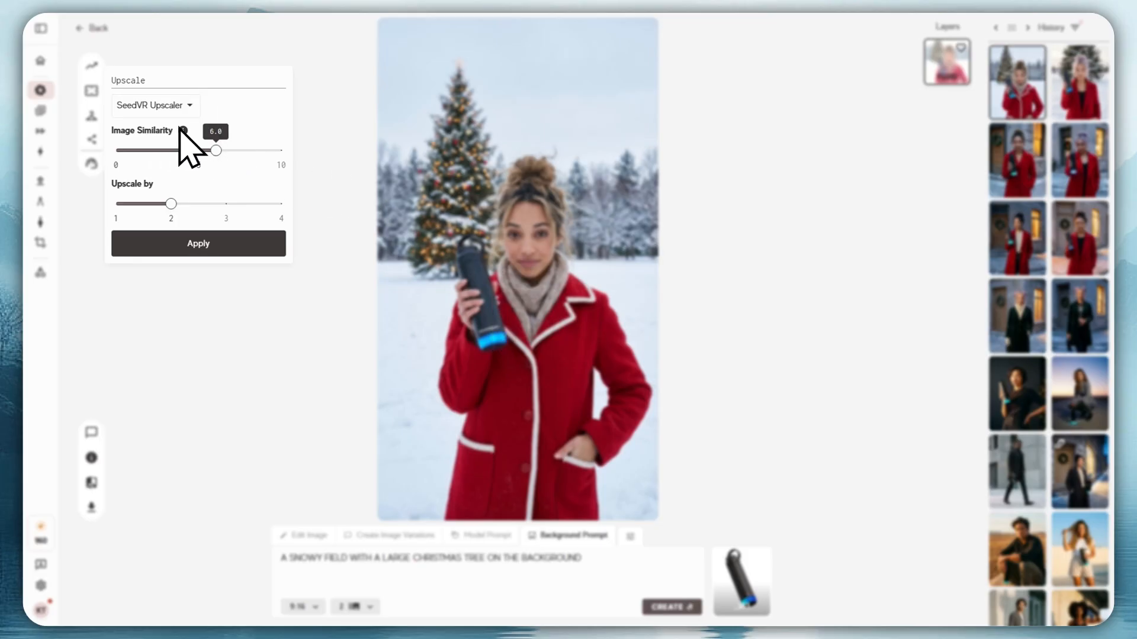
mouse_move(184, 130)
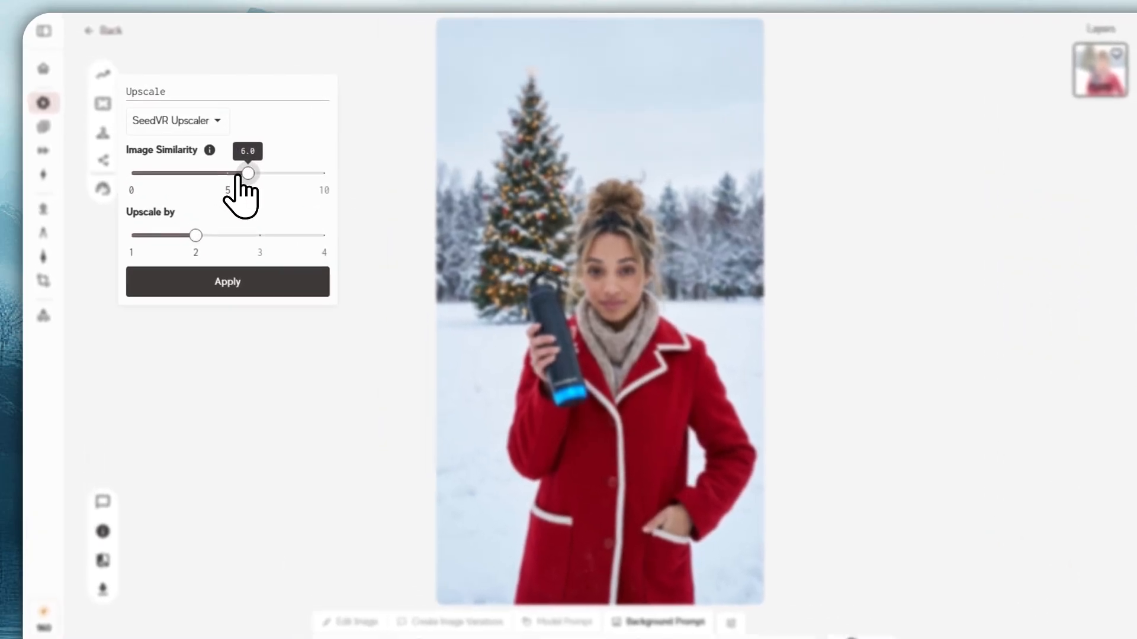
left_click_drag(214, 152, 198, 153)
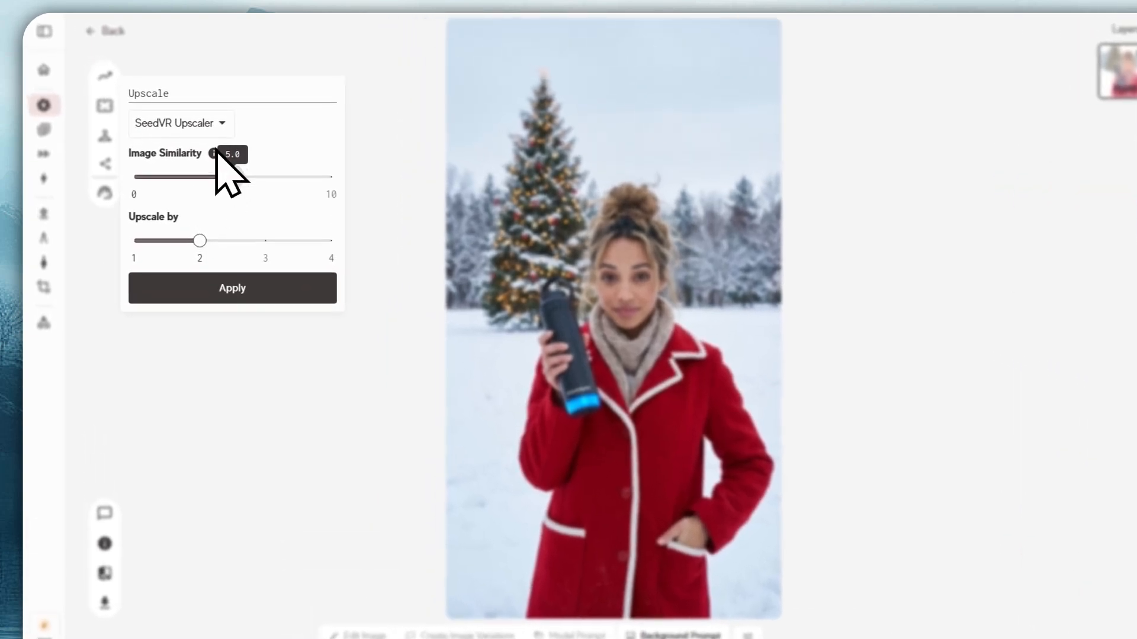
mouse_move(178, 127)
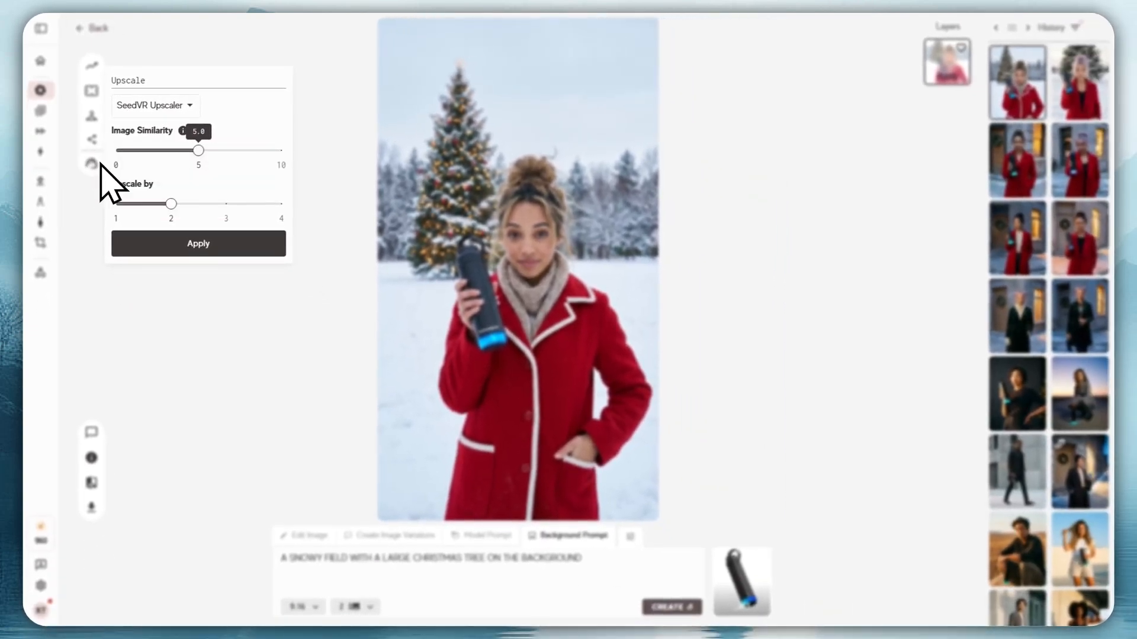
mouse_move(172, 131)
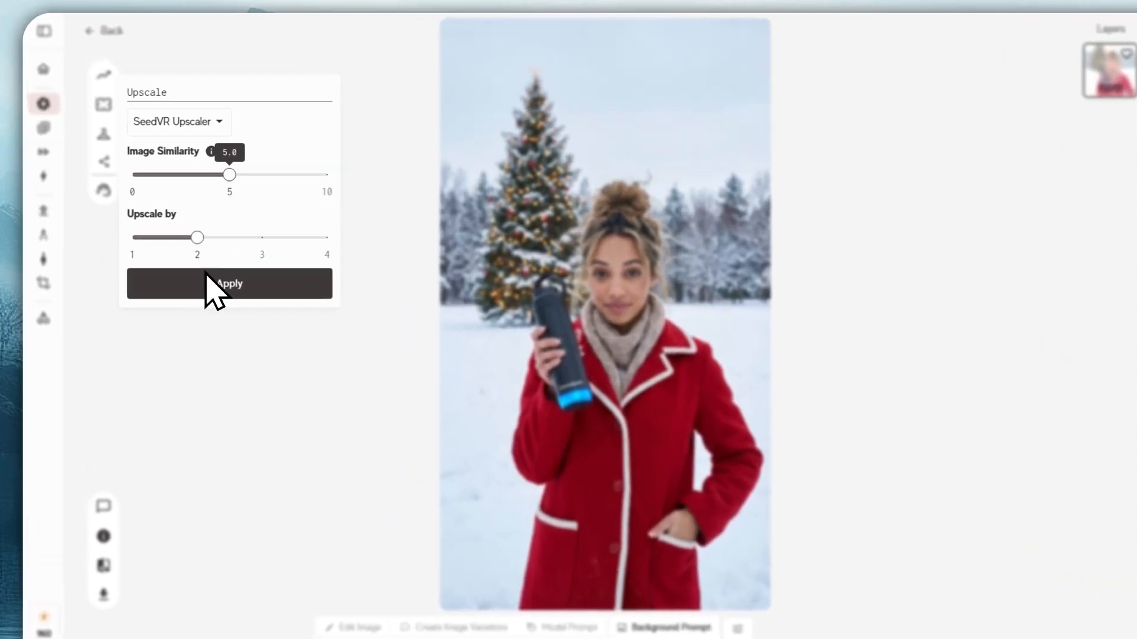
left_click(183, 245)
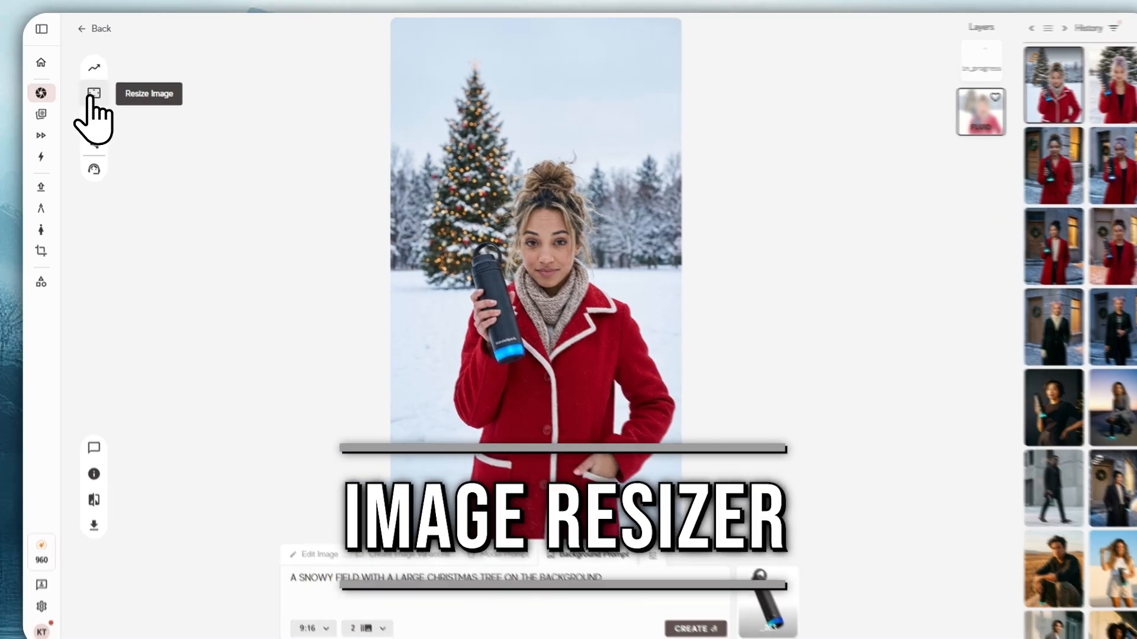
Try resizing the snowy image's frame with the Expand Tool and repositioning the picture inside it, leaving the tool without applying
left_click(92, 90)
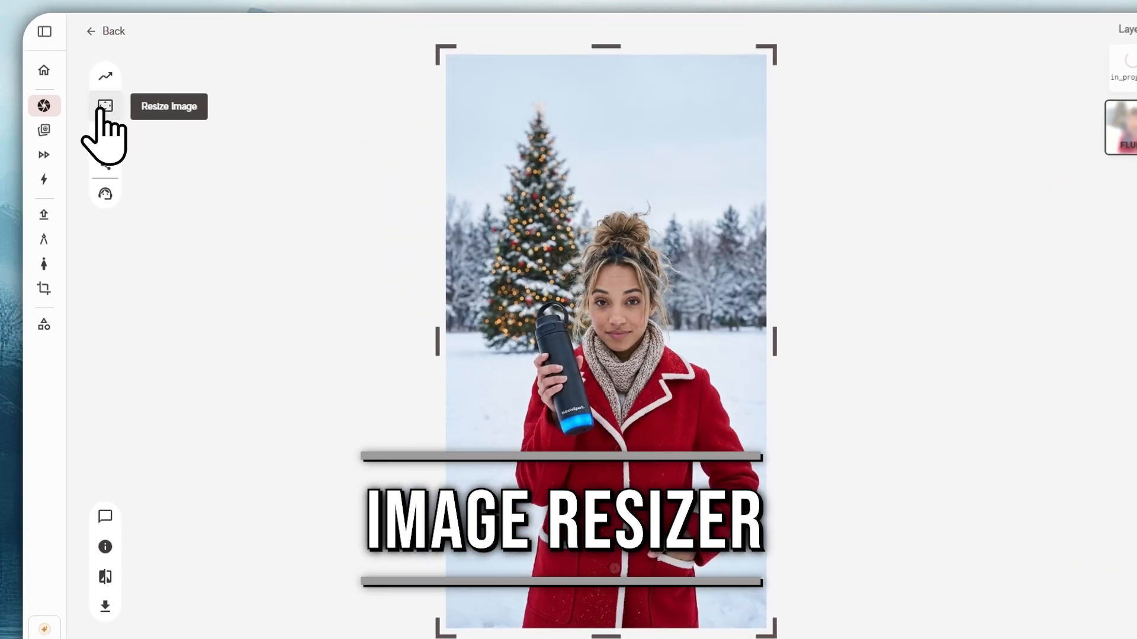
left_click_drag(431, 117, 428, 28)
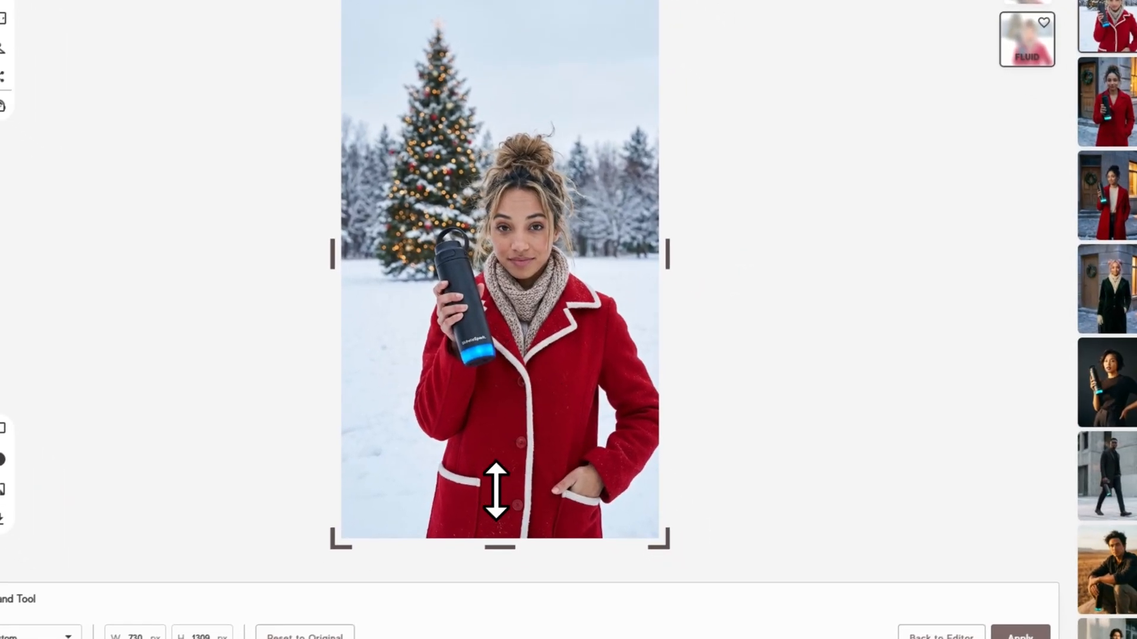
left_click_drag(601, 636, 579, 556)
left_click_drag(526, 432, 550, 543)
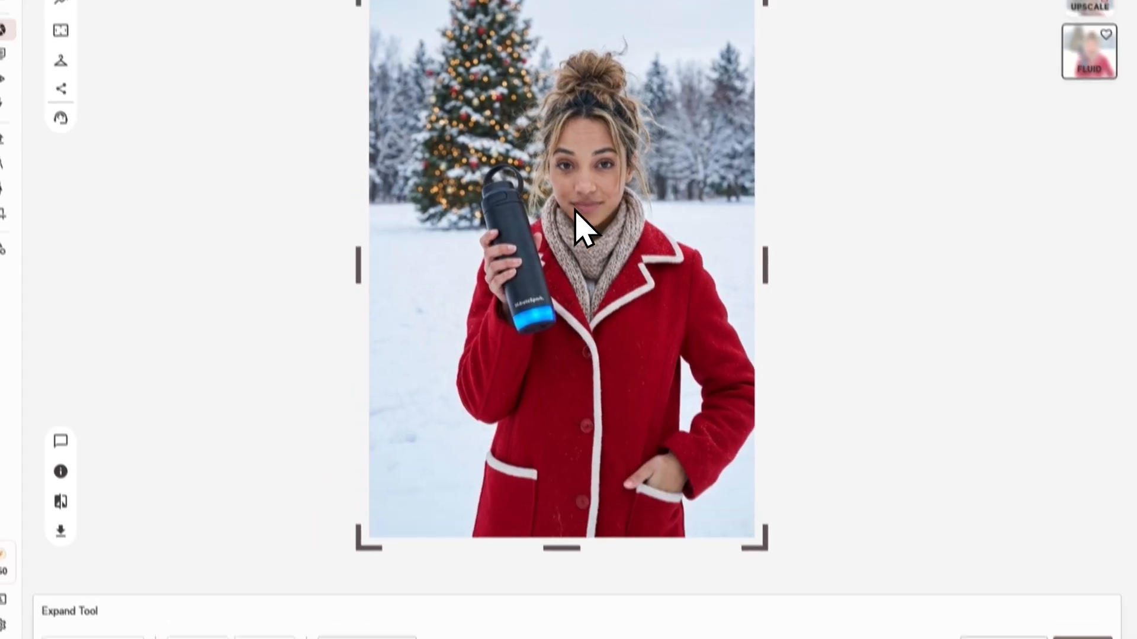
left_click_drag(575, 209, 501, 278)
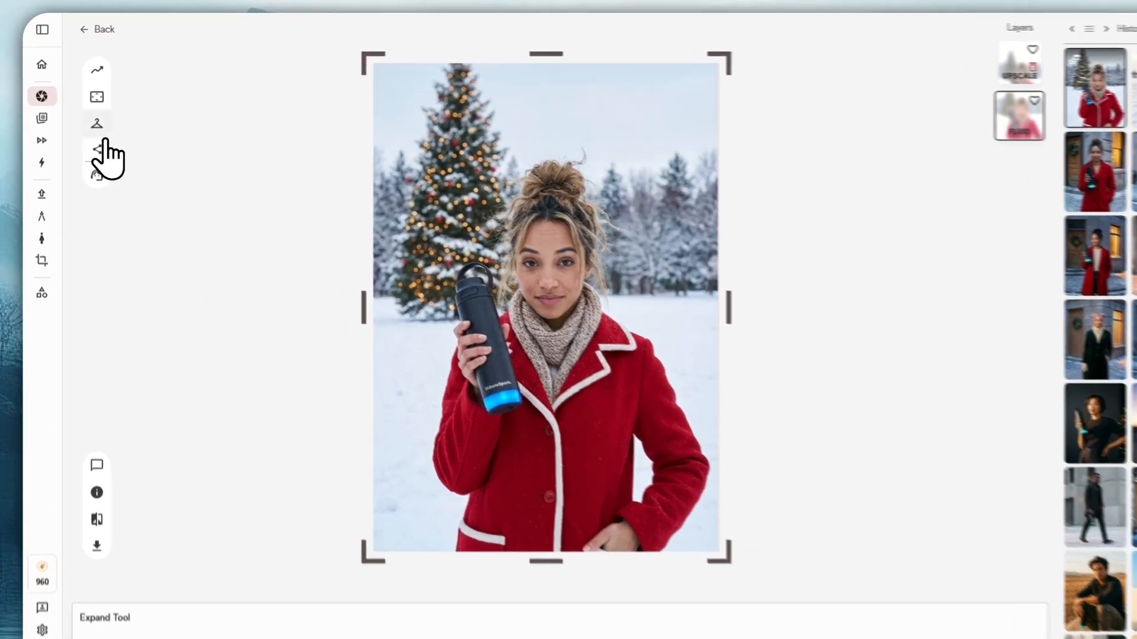
left_click(91, 115)
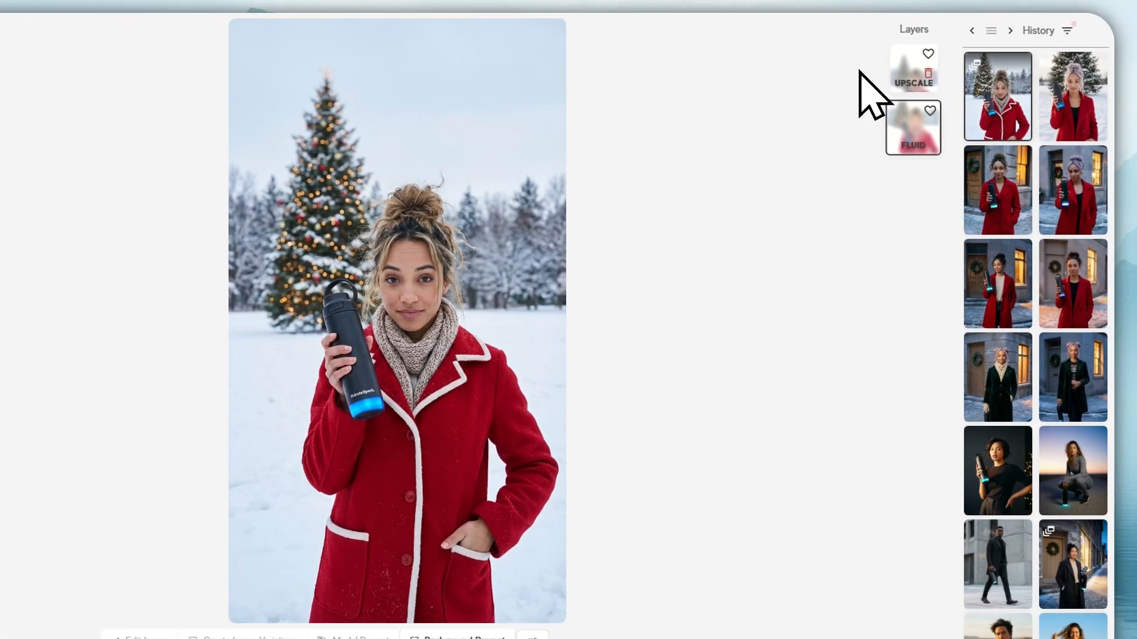
Compare the UPSCALE layer with the original FLUID layer, finishing on the UPSCALE layer
left_click(894, 81)
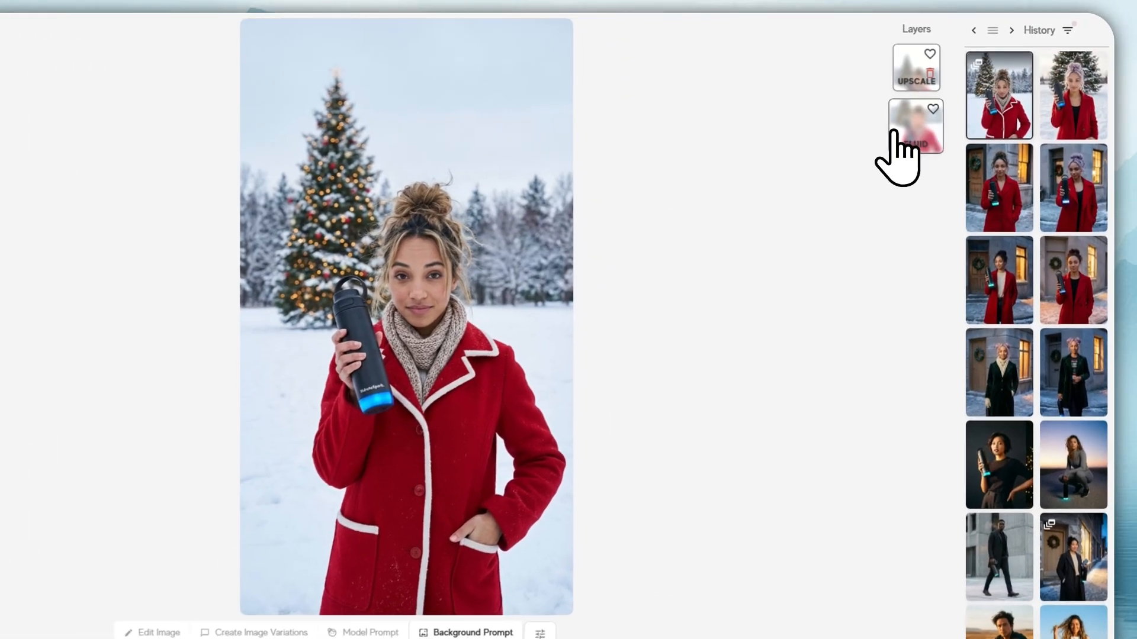
left_click(946, 113)
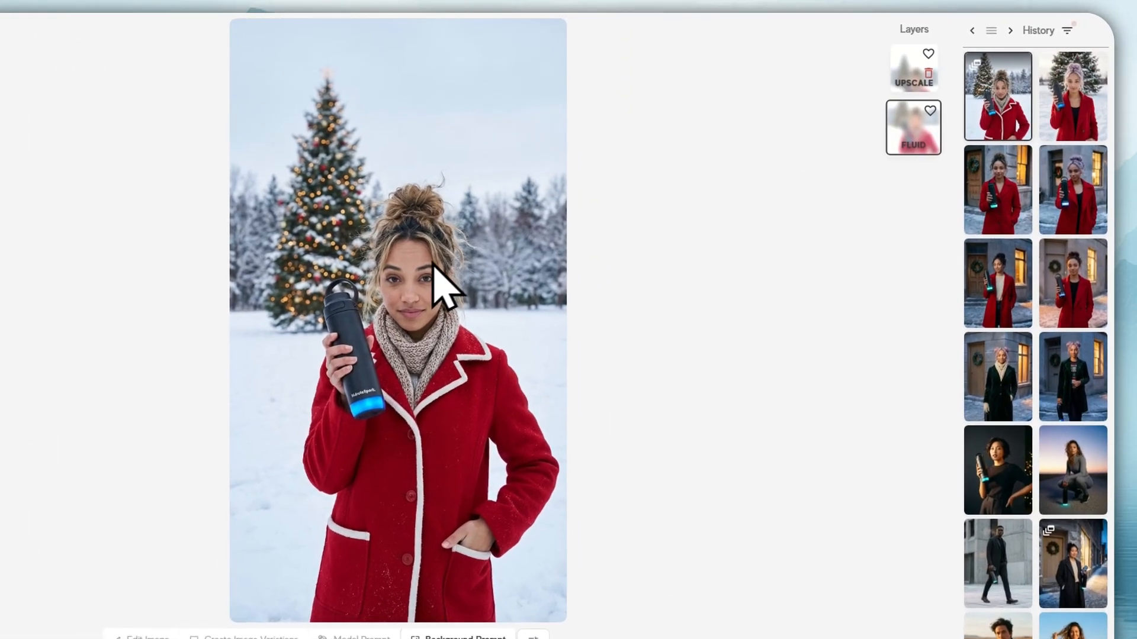
left_click(893, 85)
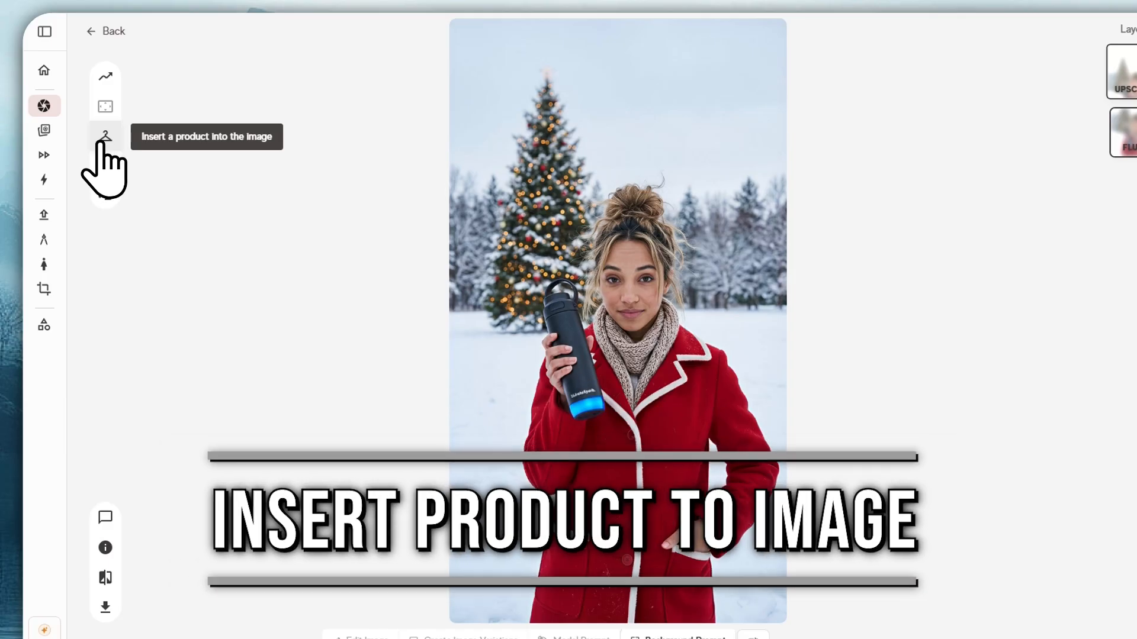
Try inserting product _263 into the upscaled image, painting an extra insertion area beside the model's face
left_click(104, 137)
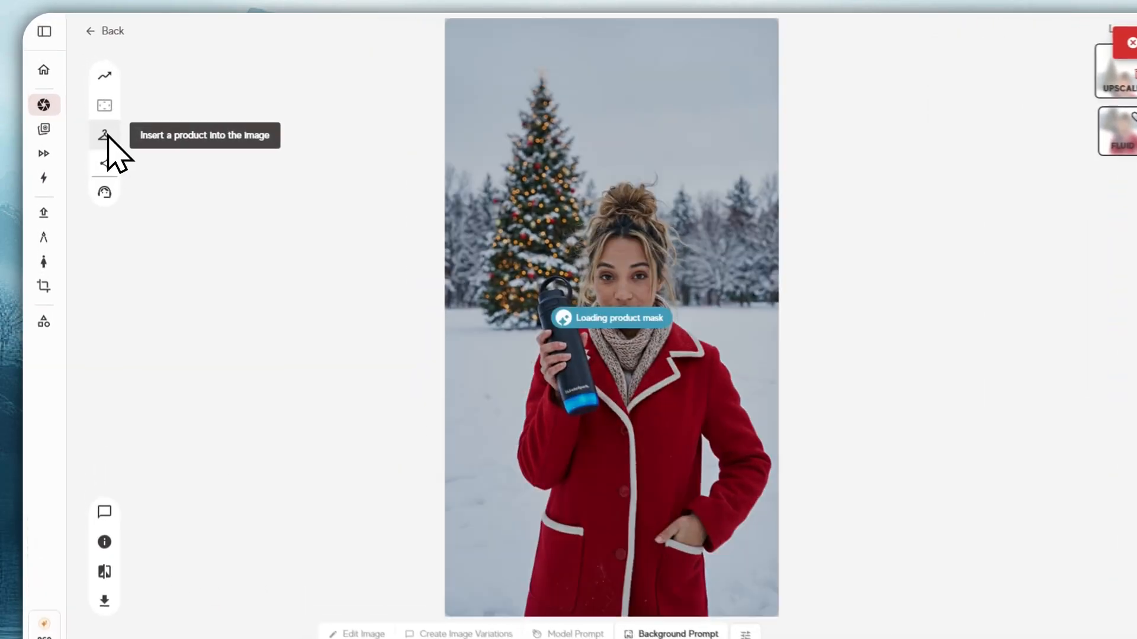
left_click(104, 138)
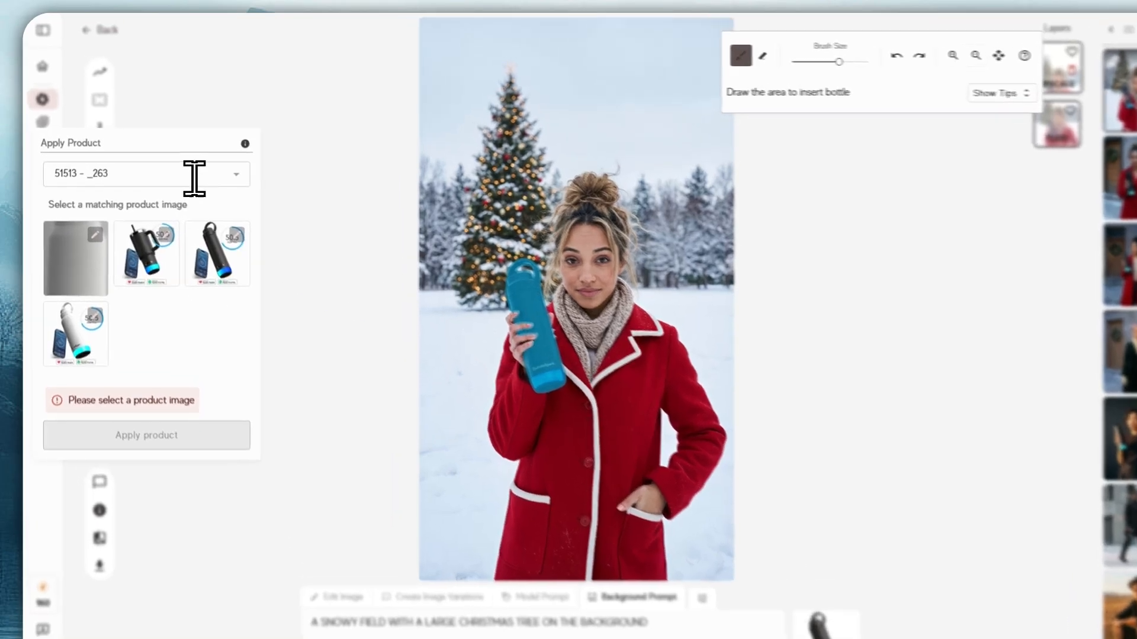
left_click(177, 158)
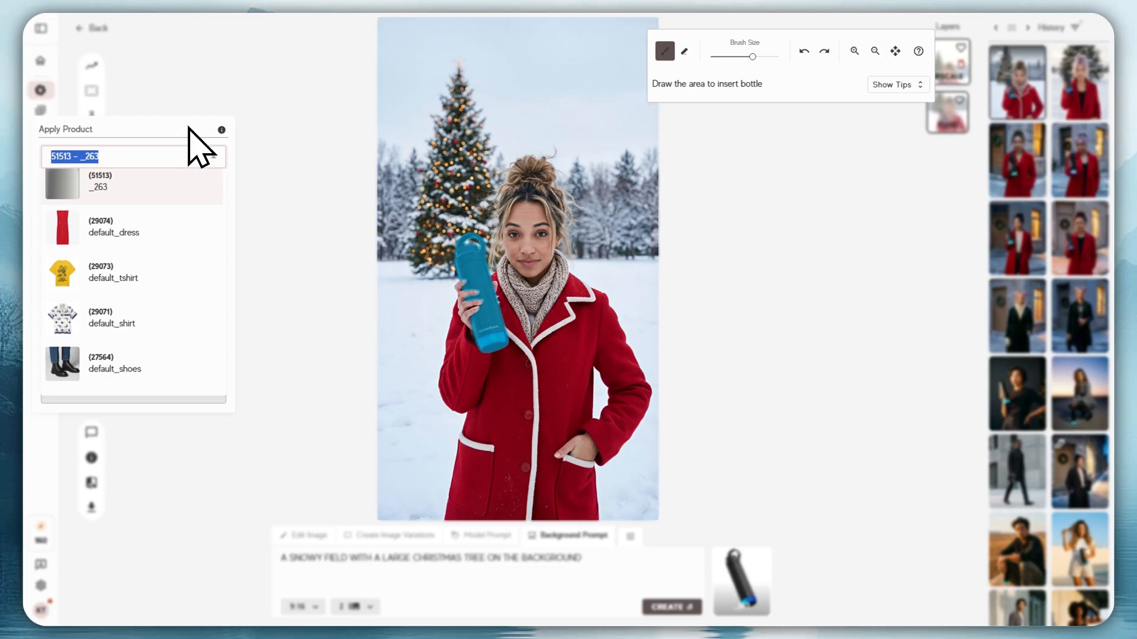
left_click(167, 175)
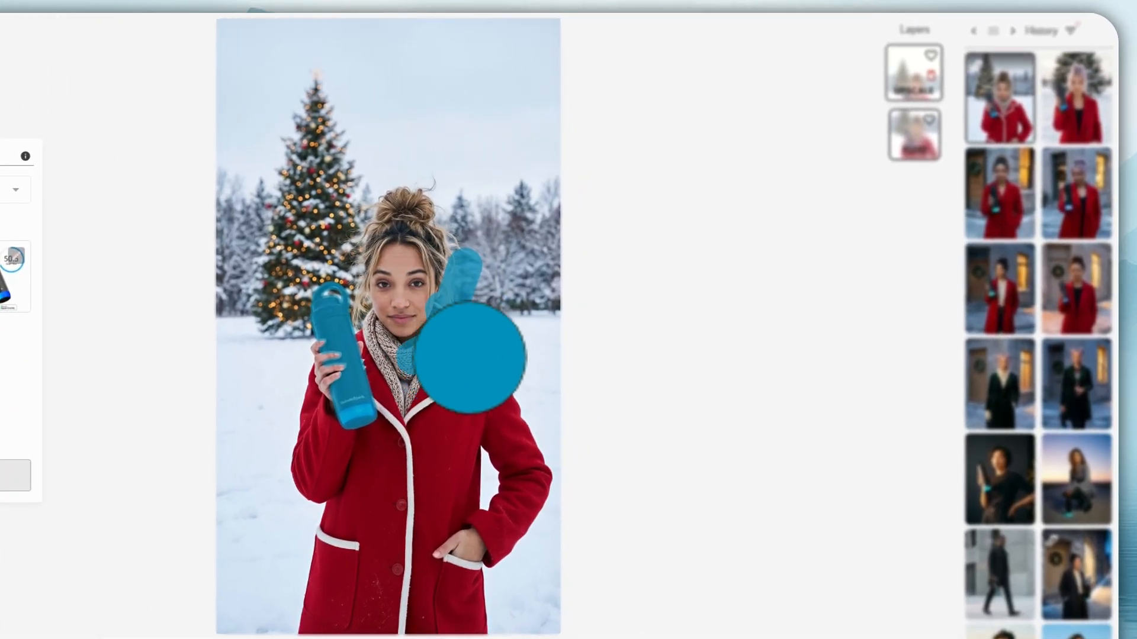
scroll(471, 339, "up", 3)
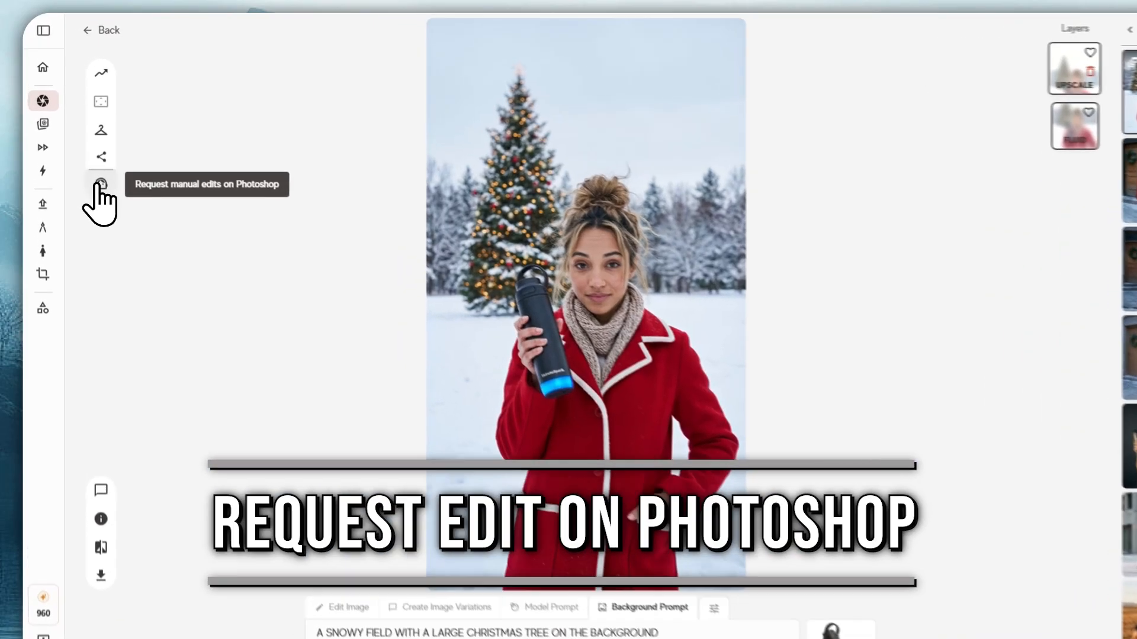
Draft a manual Photoshop edit request selecting Fix Product Accuracy, with the note "fix the product brand name."
left_click(92, 163)
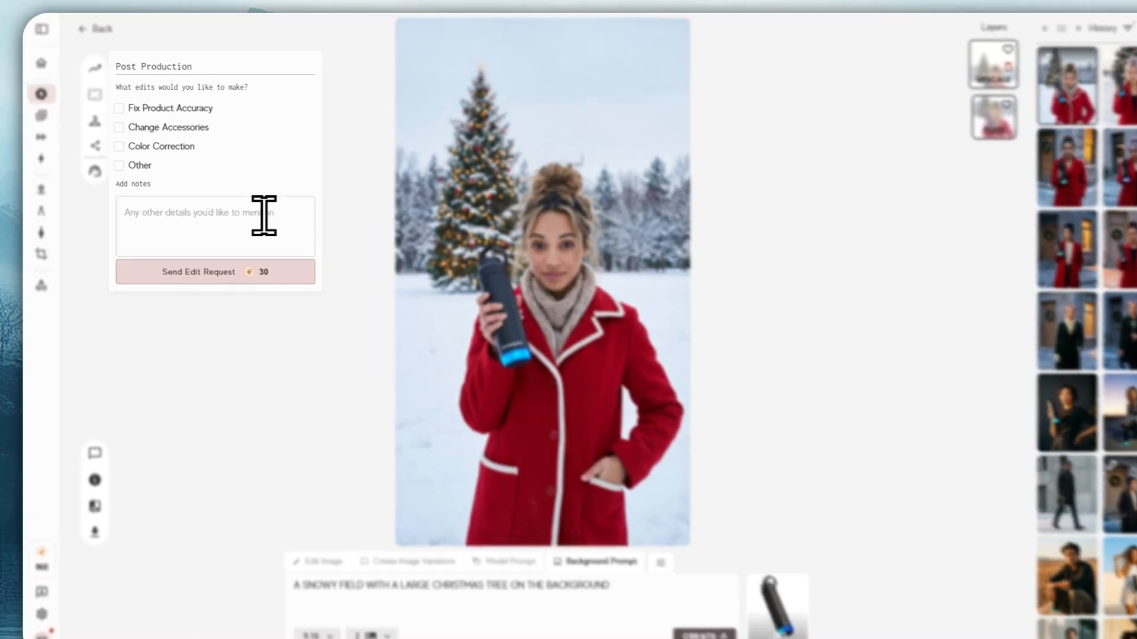
left_click(199, 210)
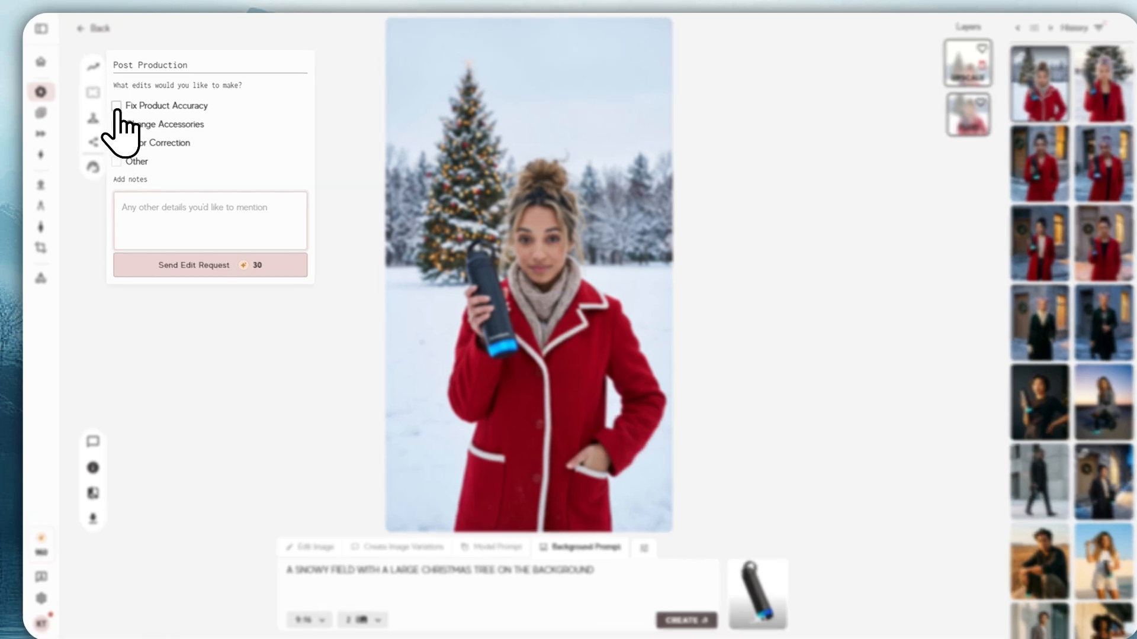
left_click(115, 105)
left_click(221, 239)
type("FIX")
key("BackSpace")
key("BackSpace")
key("BackSpace")
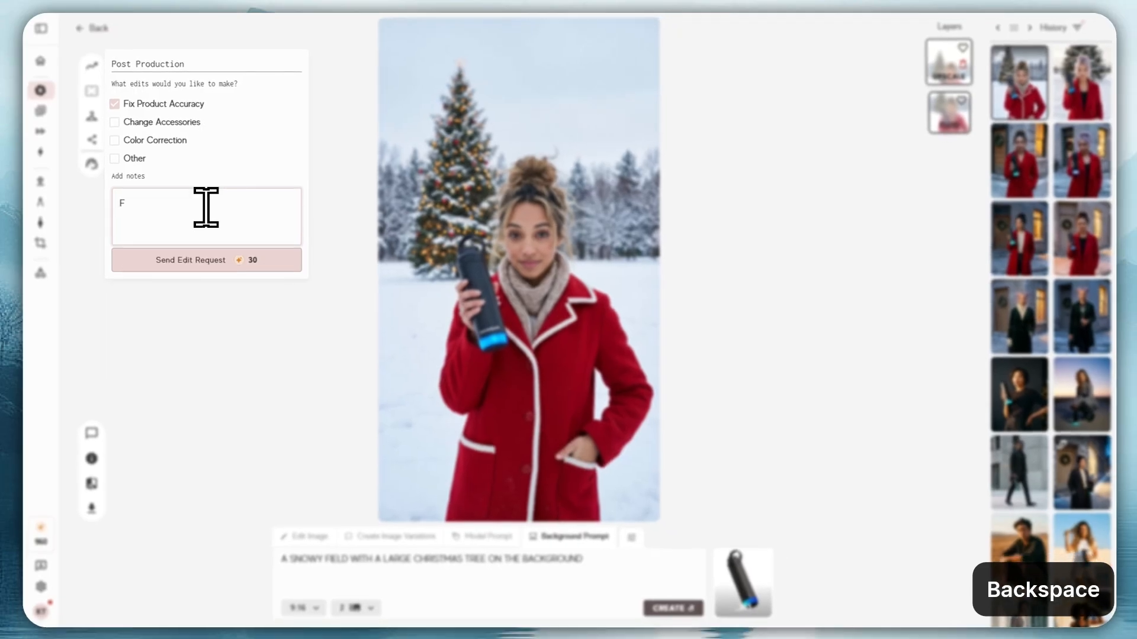
key("BackSpace")
type("ix t")
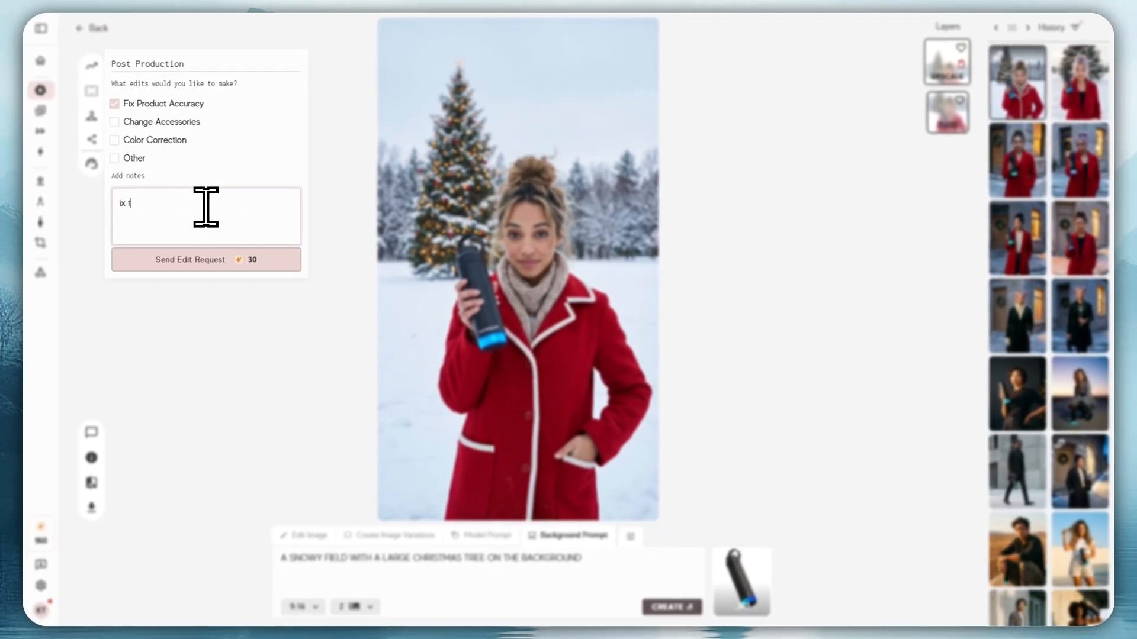
type("fi")
key("BackSpace")
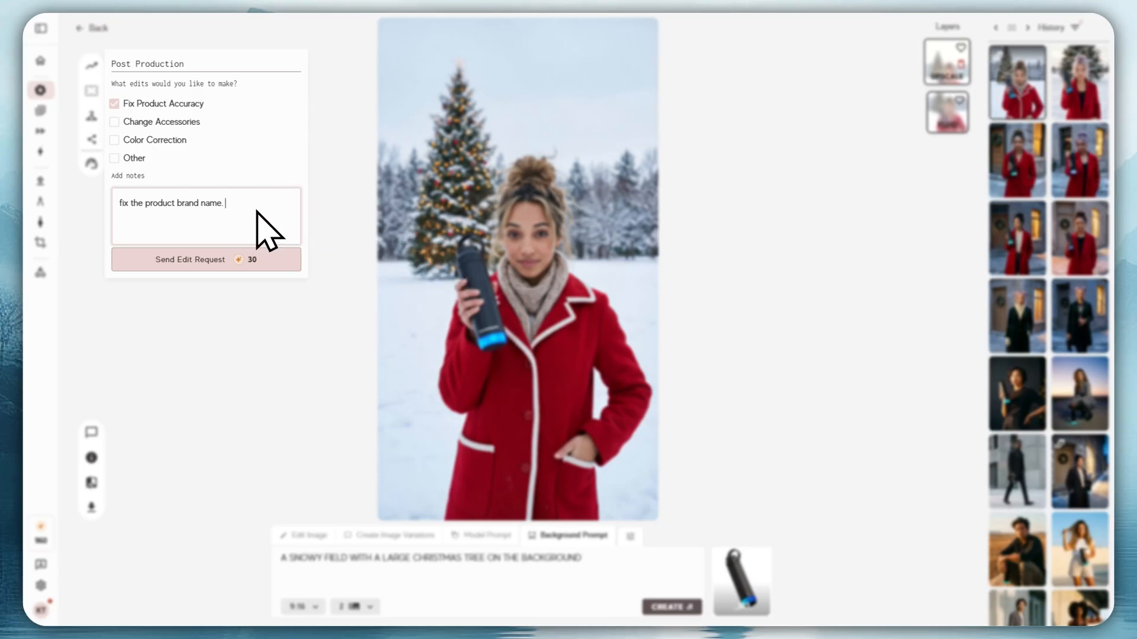
left_click(274, 268)
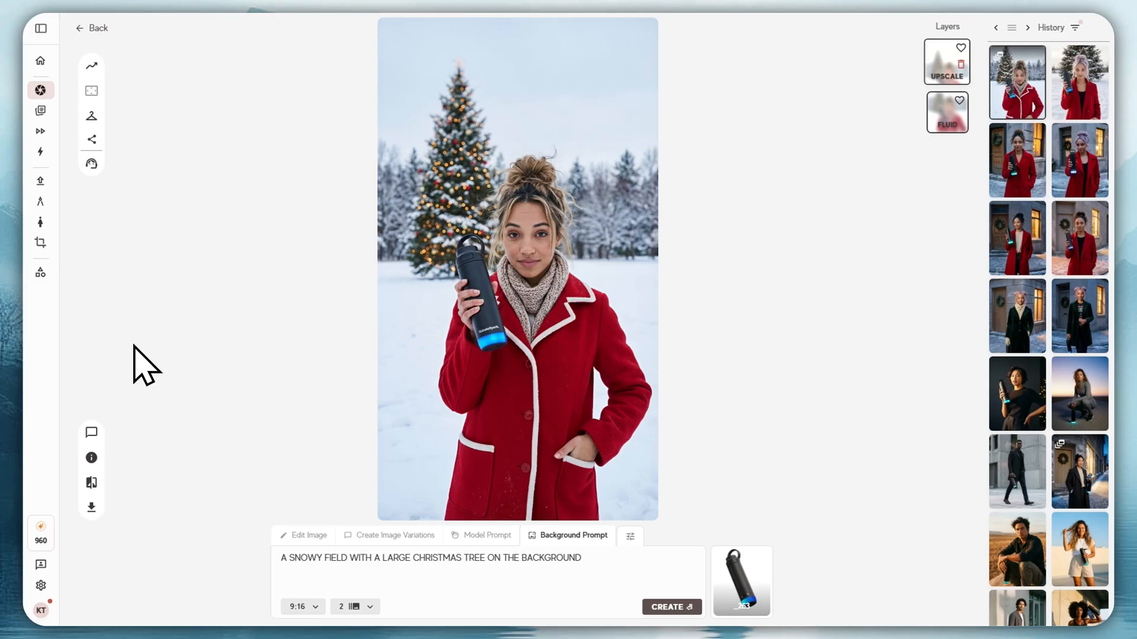
View the image's comments, and compare the generated image side by side with the second and third product photos
left_click(91, 434)
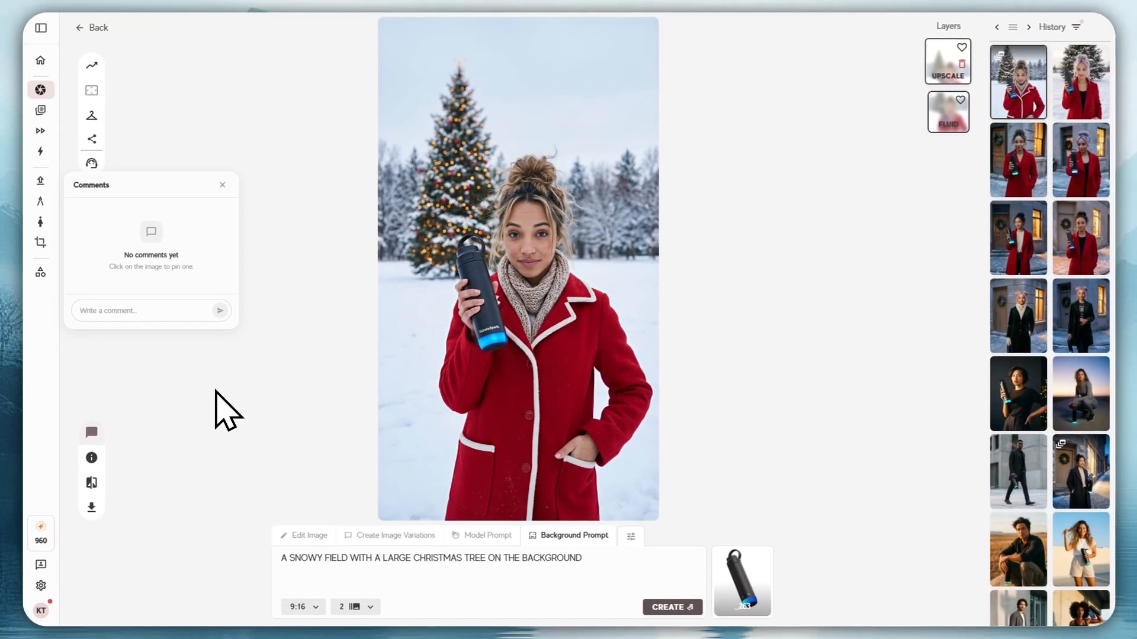
mouse_move(94, 459)
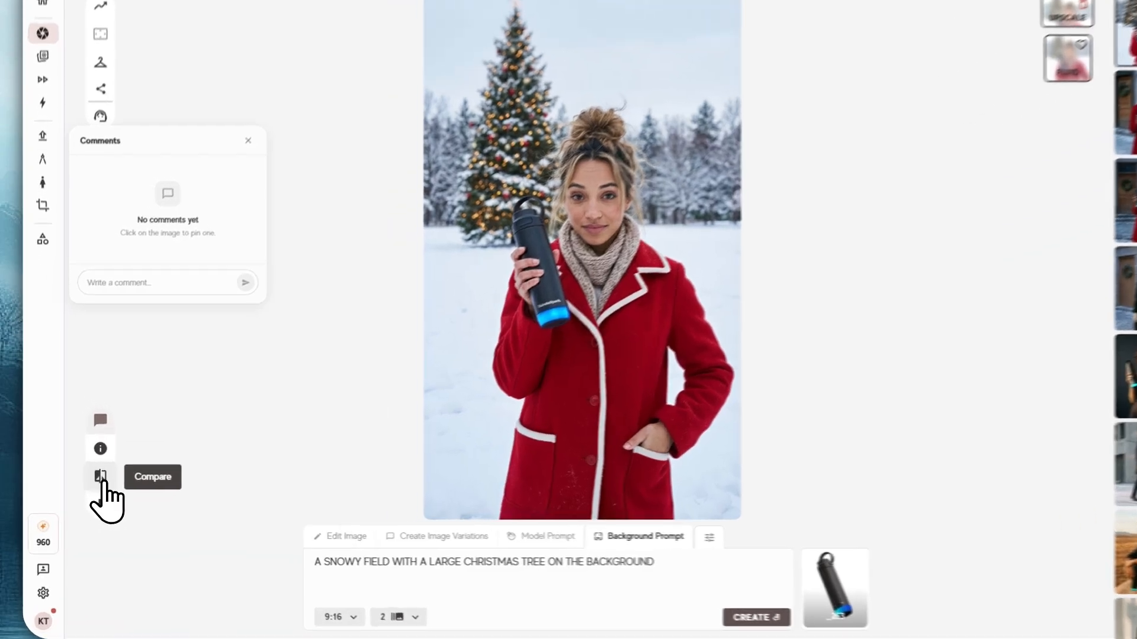
left_click(92, 482)
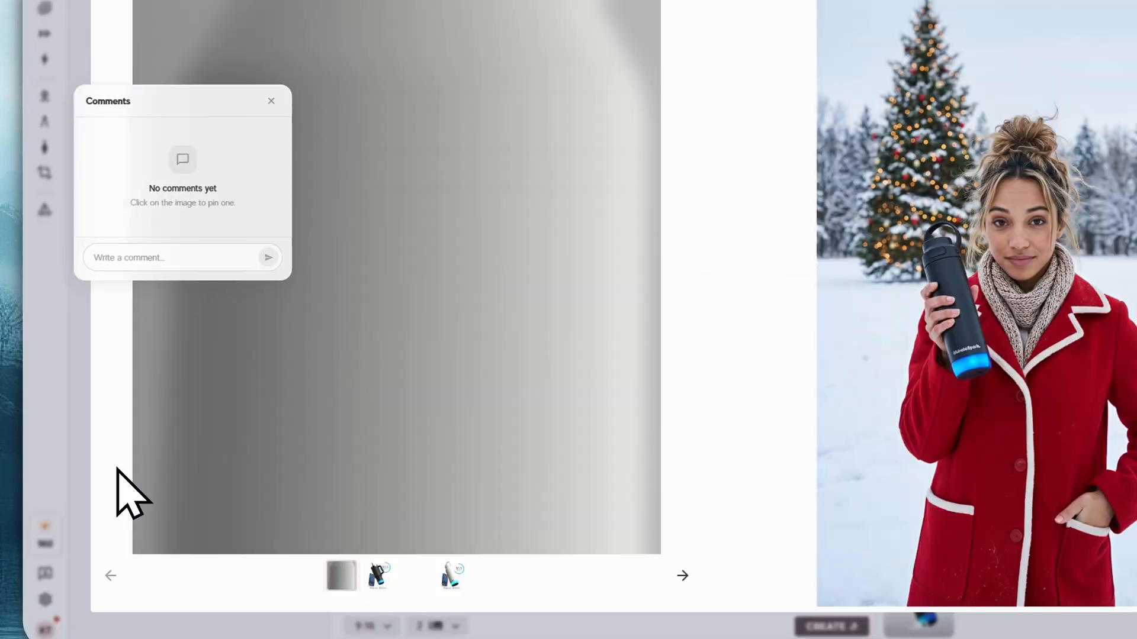
left_click(271, 222)
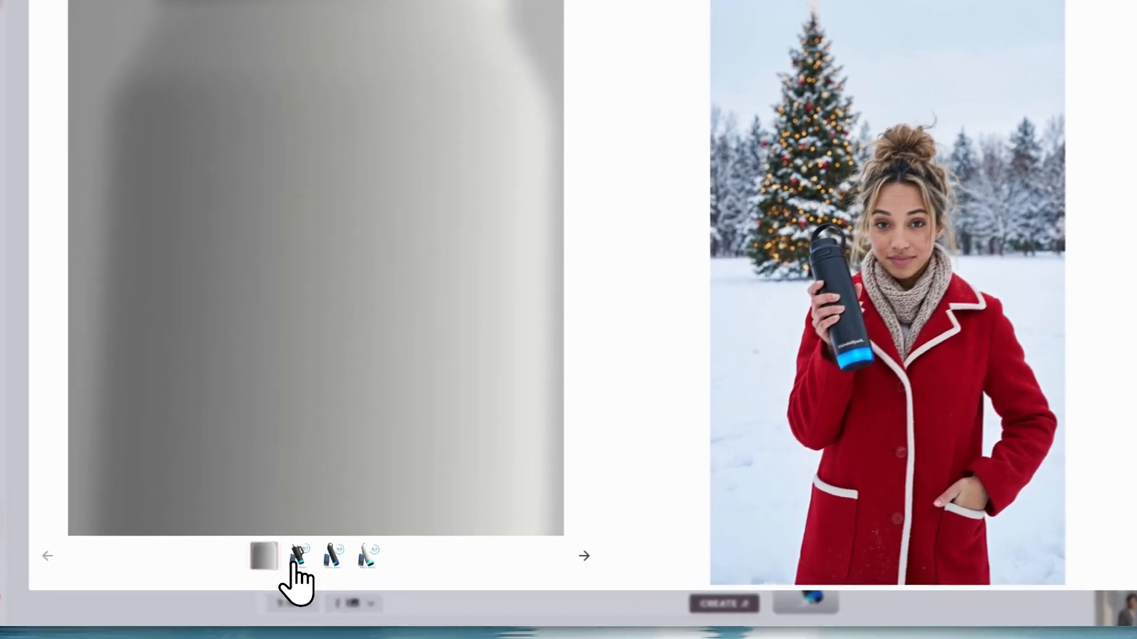
left_click(295, 560)
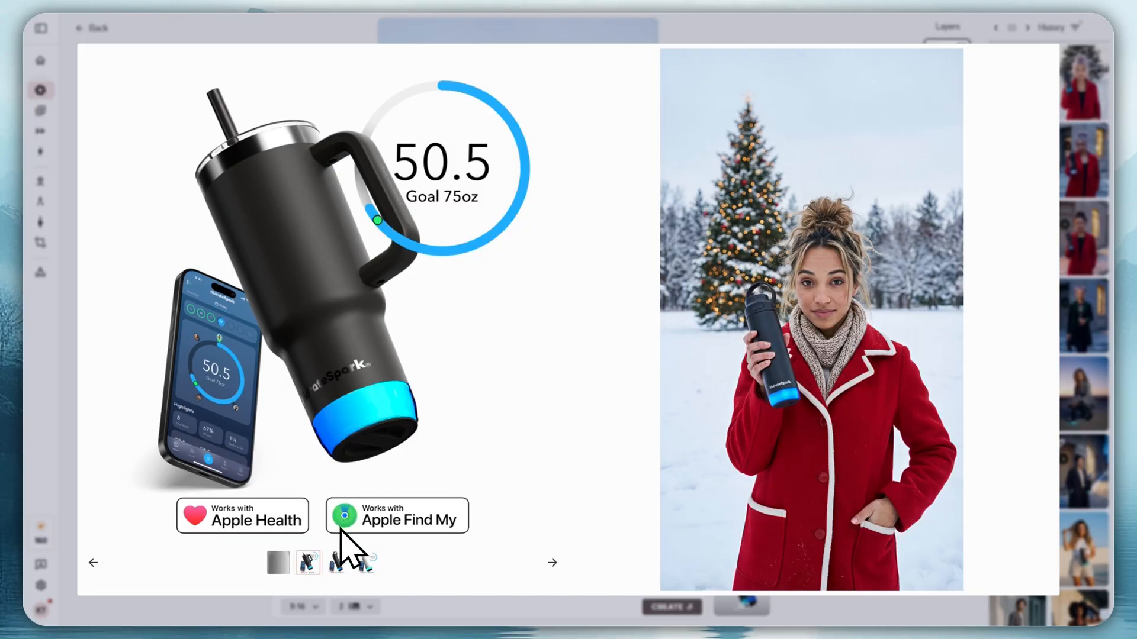
left_click(335, 561)
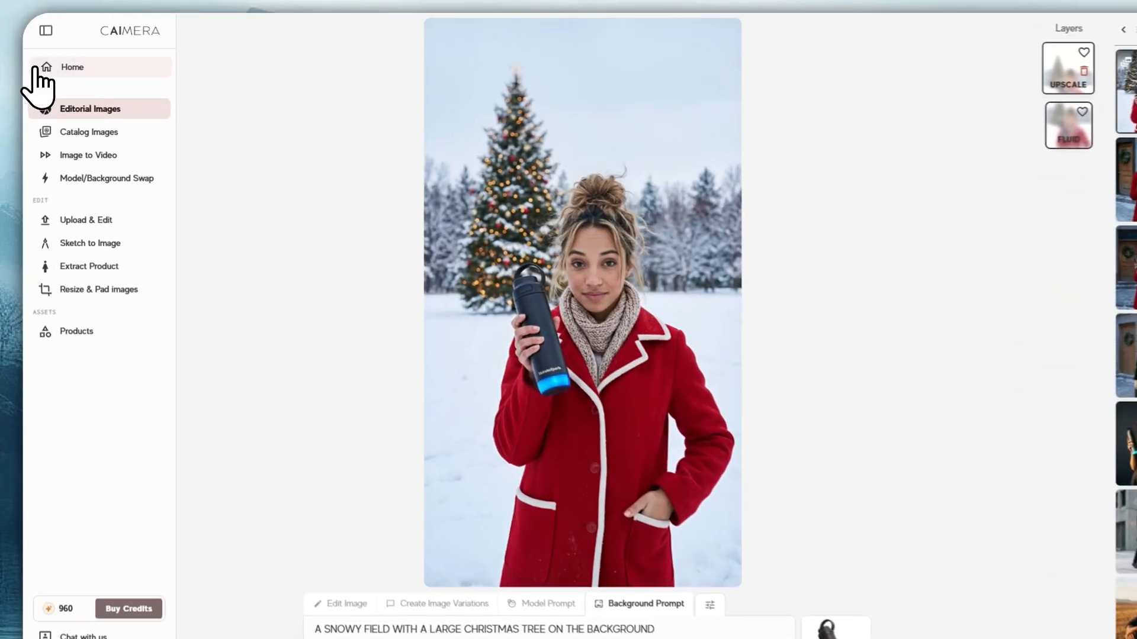
Return to the home page, open Editorial Images and upload 3316083.png as the reference image for directing a scene
left_click(35, 69)
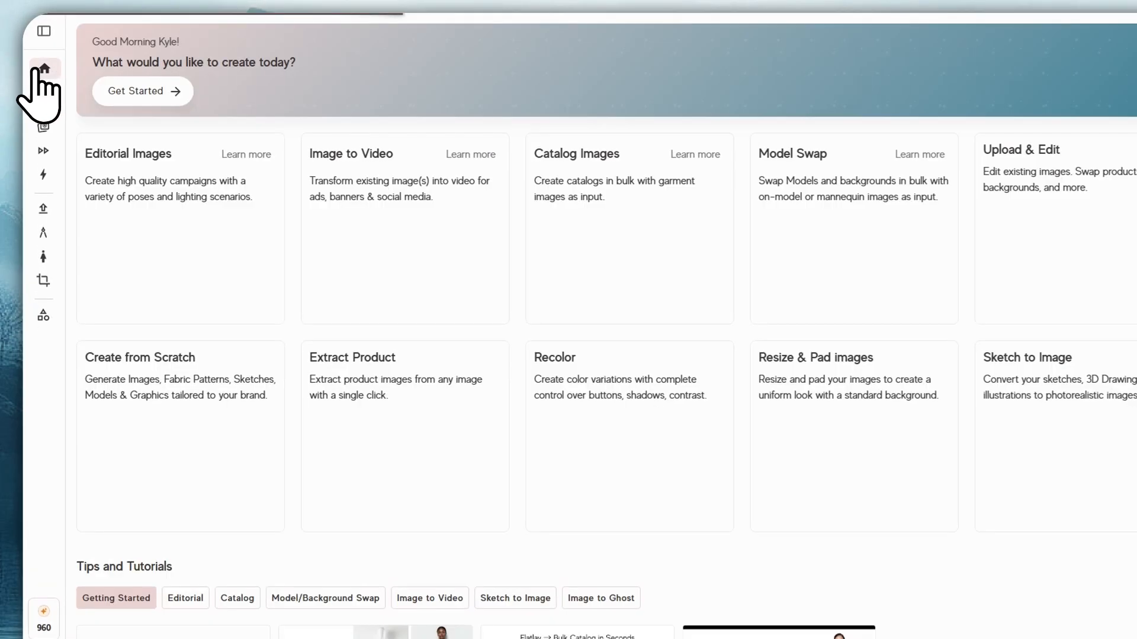
left_click(169, 261)
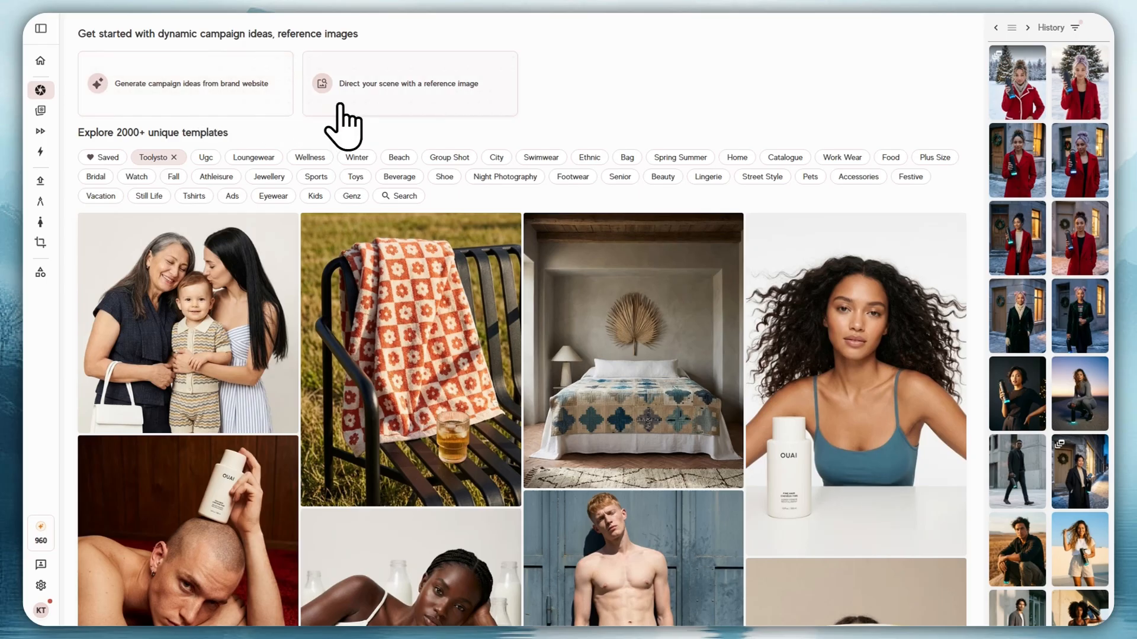
left_click(385, 104)
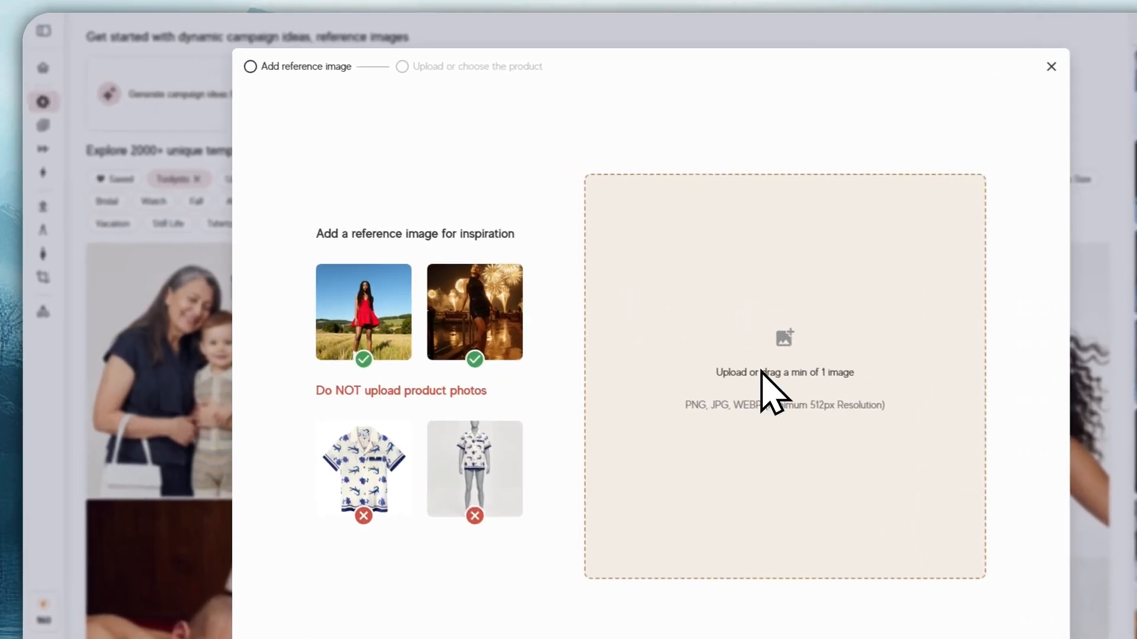
left_click(764, 385)
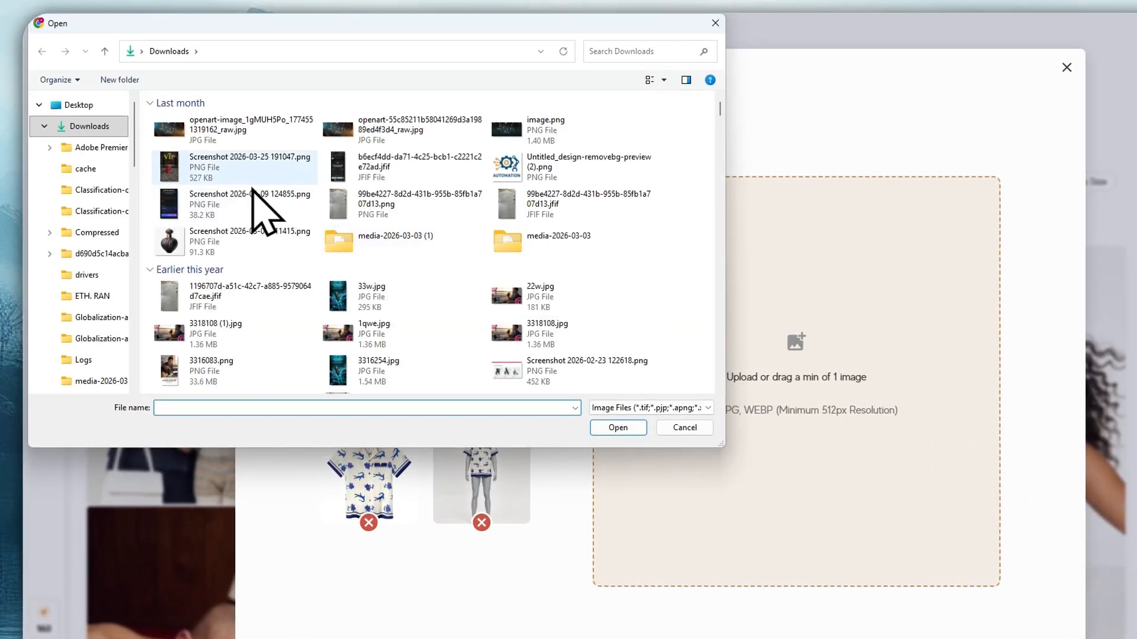
left_click(361, 172)
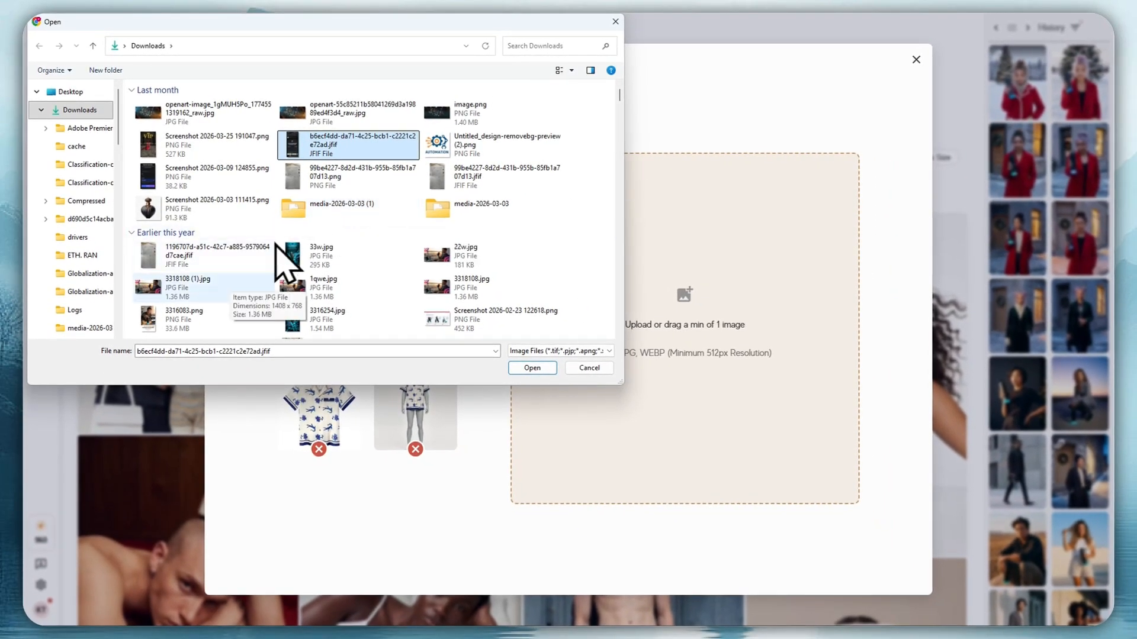
left_click(185, 317)
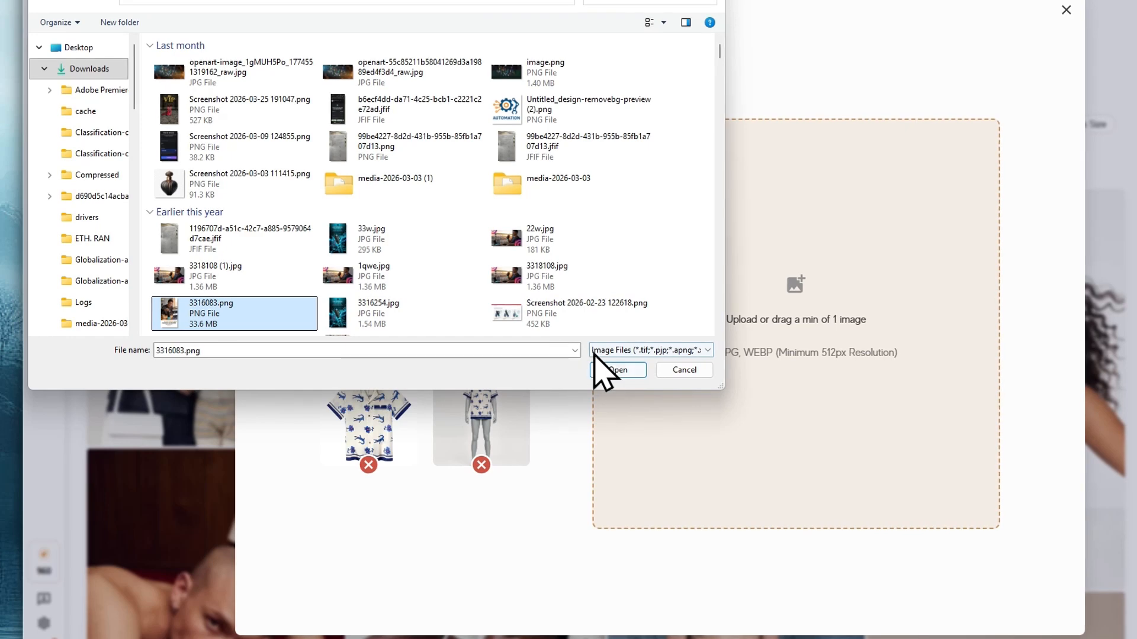
left_click(599, 368)
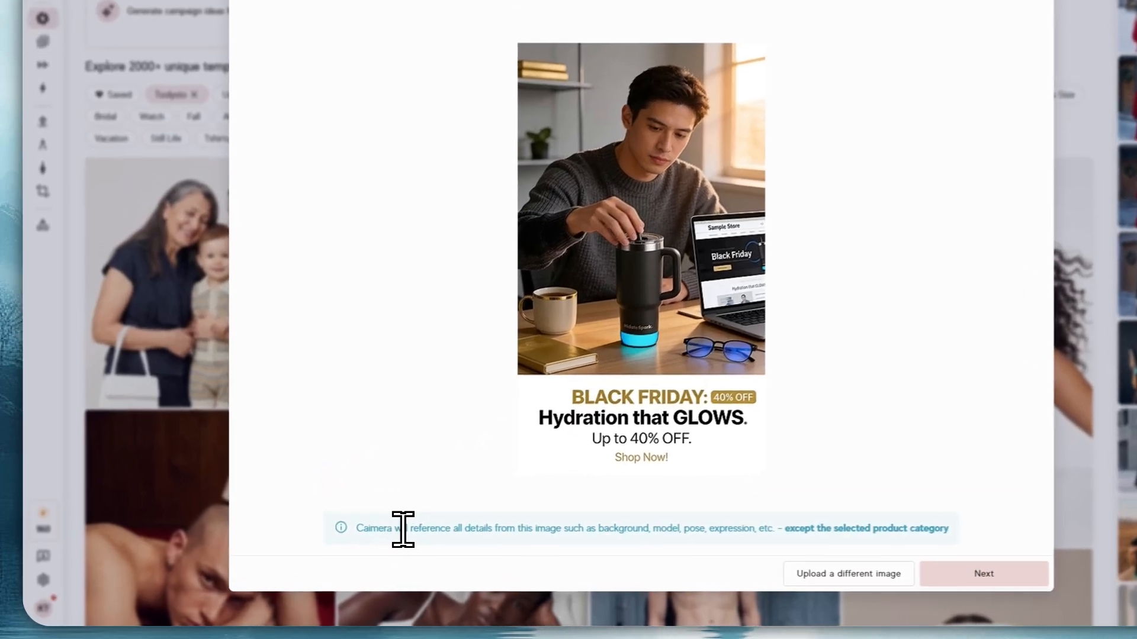
left_click_drag(356, 540, 603, 540)
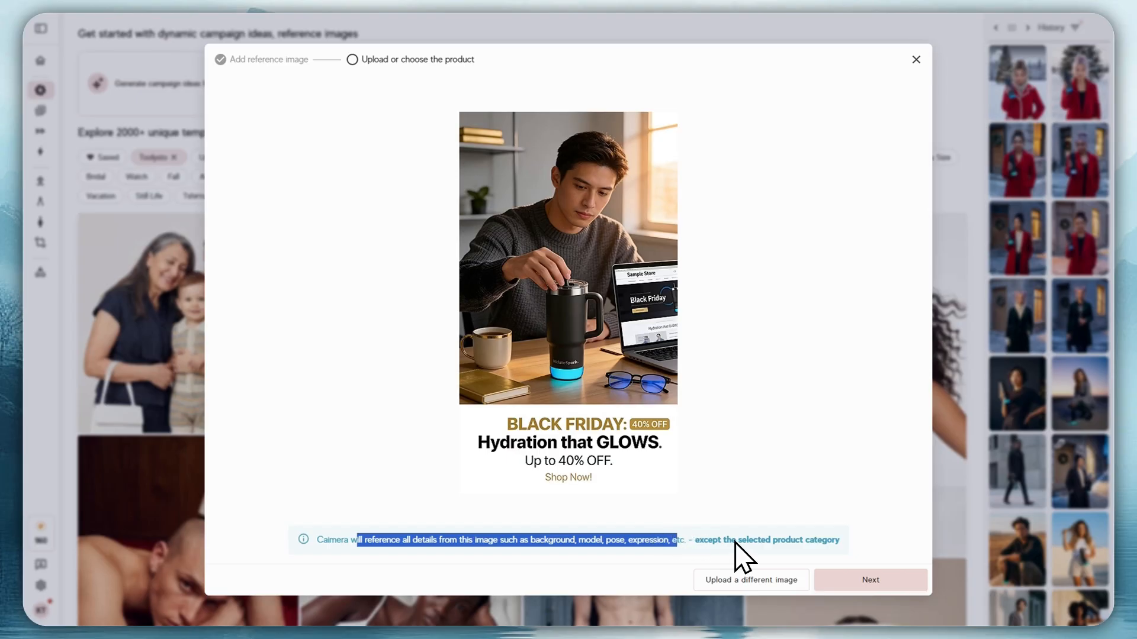
left_click_drag(731, 542, 748, 539)
left_click(762, 482)
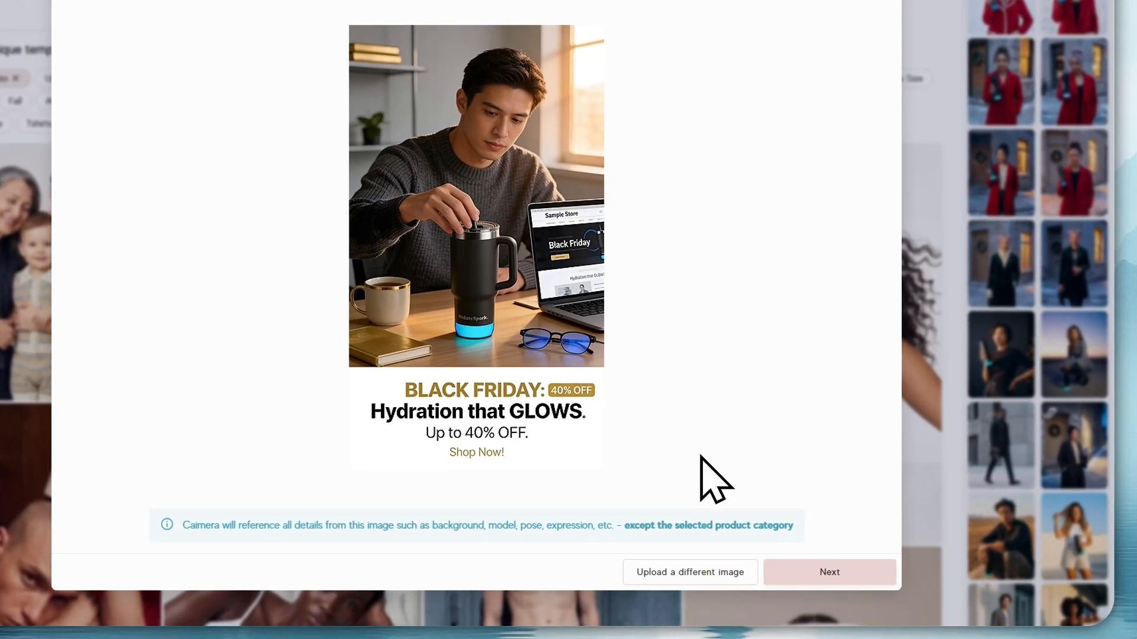
Continue to the product stage, start a new product and try uploading 33w.jpg as its image
left_click(803, 574)
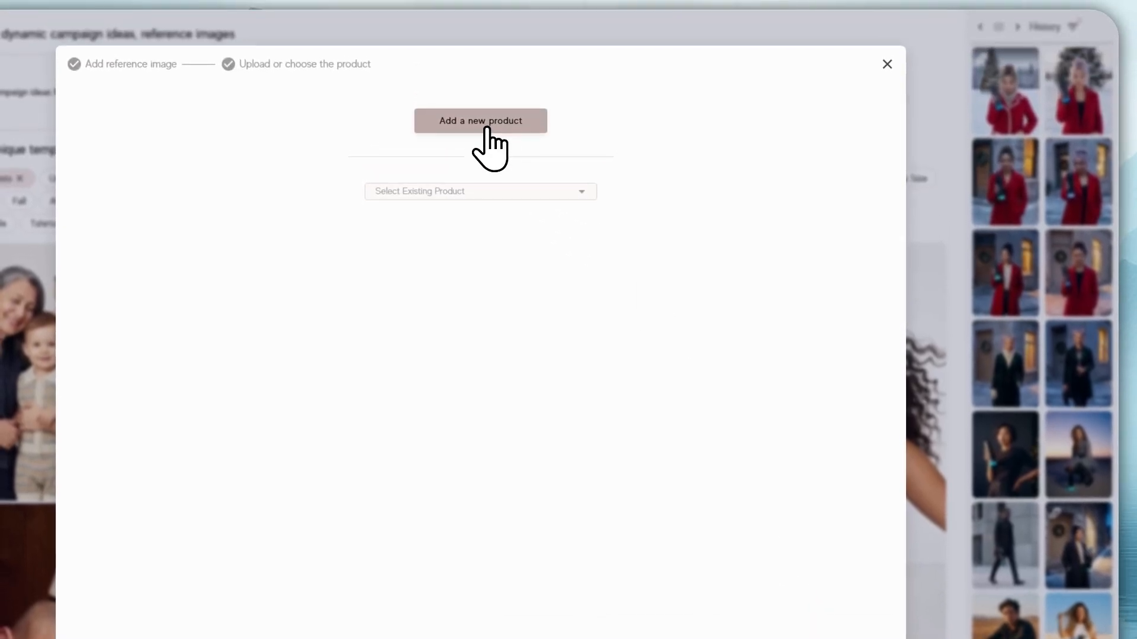
left_click(483, 25)
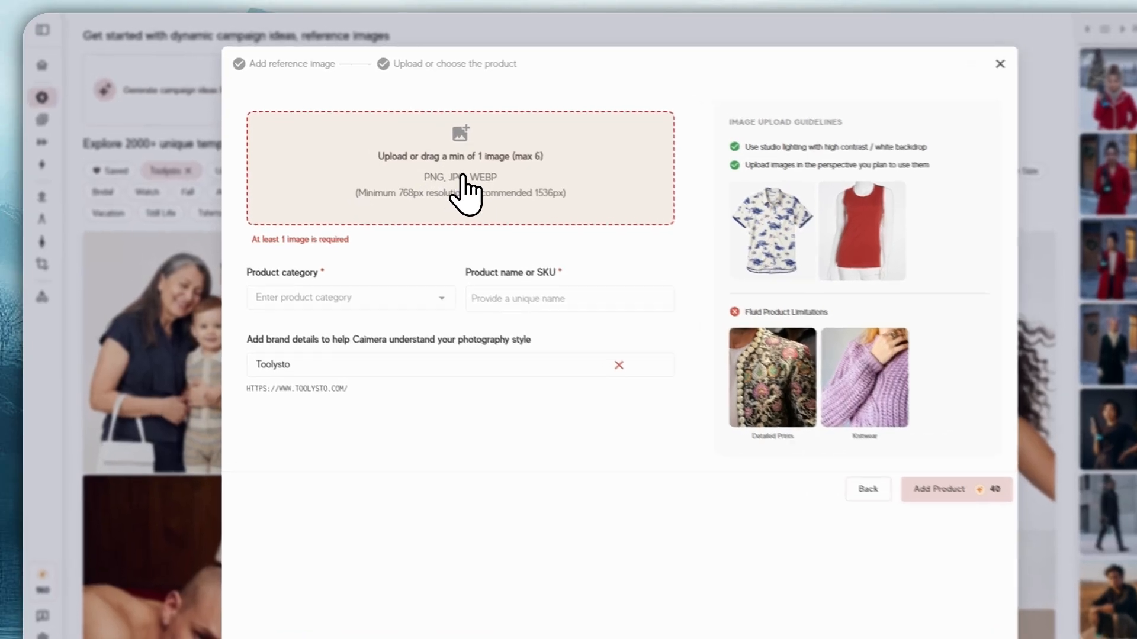
left_click(437, 170)
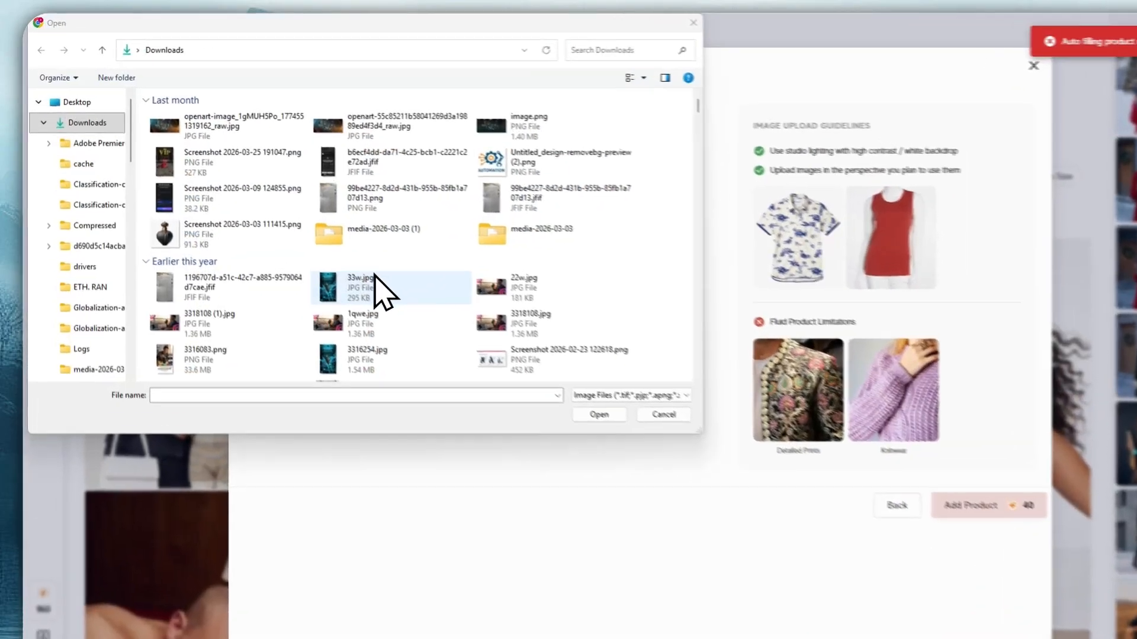
left_click(373, 293)
scroll(394, 290, "down", 2)
scroll(415, 273, "down", 5)
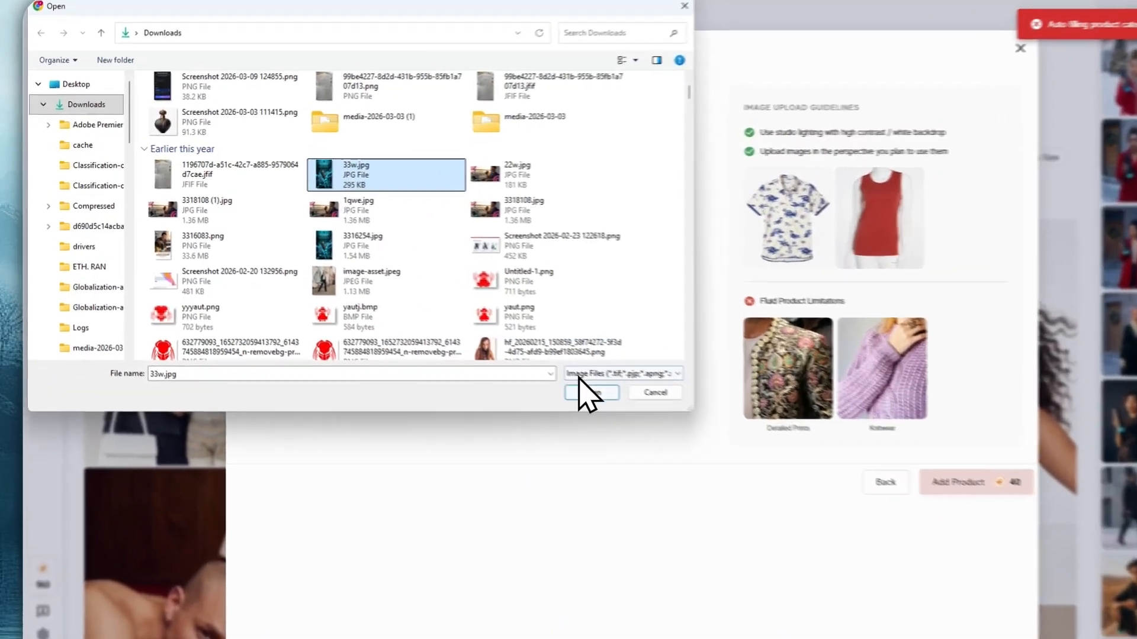
left_click(533, 367)
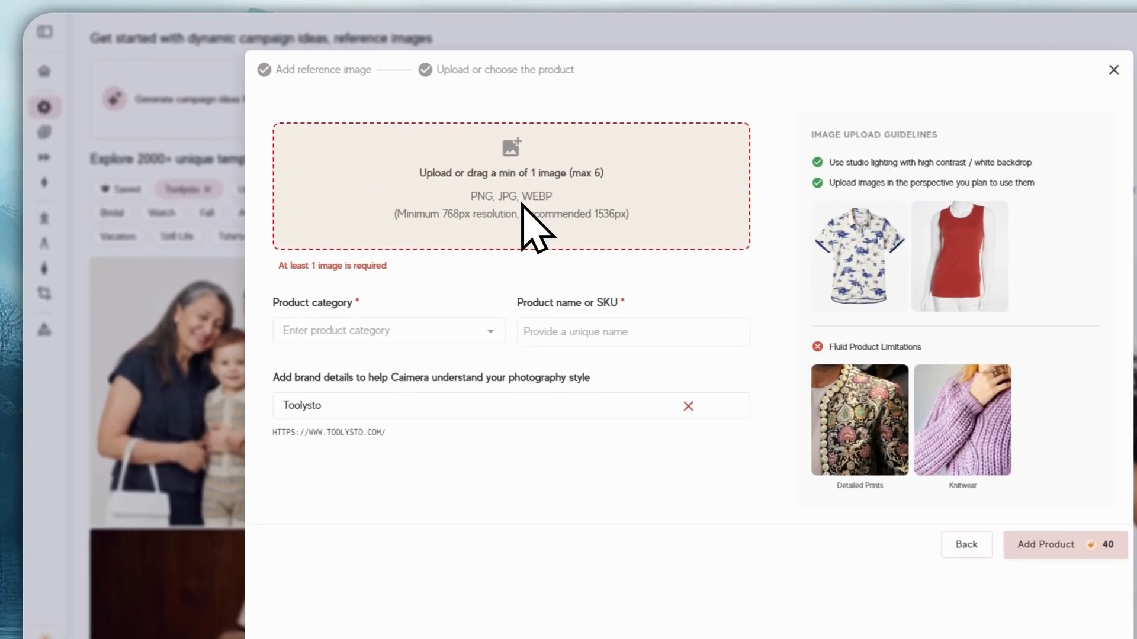
Upload 3316254.jpg from Downloads as the new product's image
left_click(468, 190)
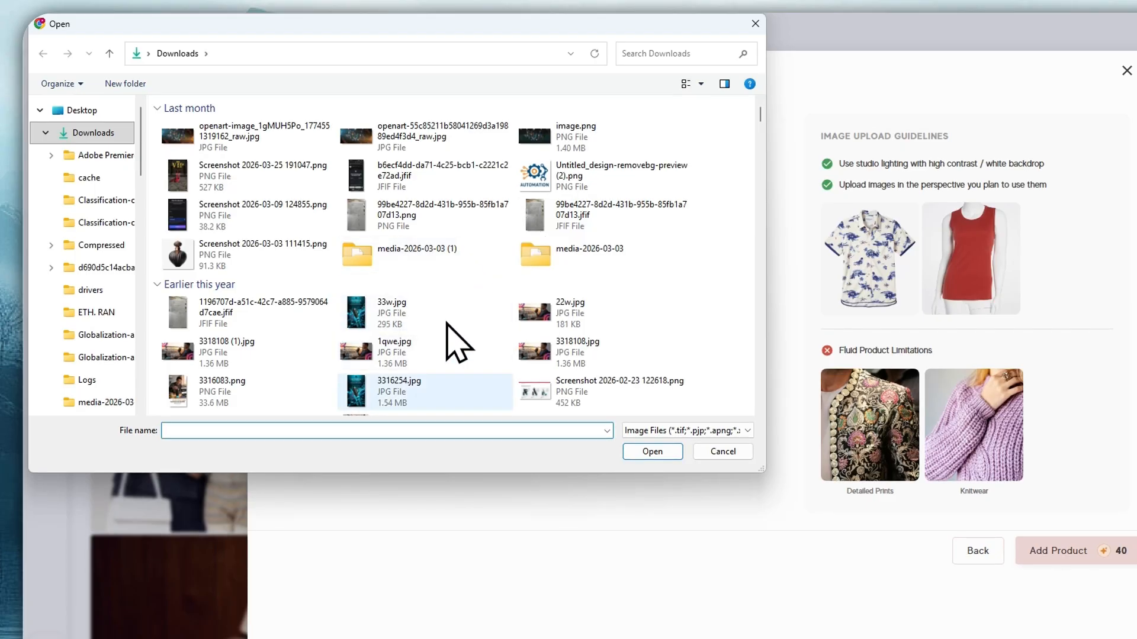
left_click(426, 388)
left_click(640, 451)
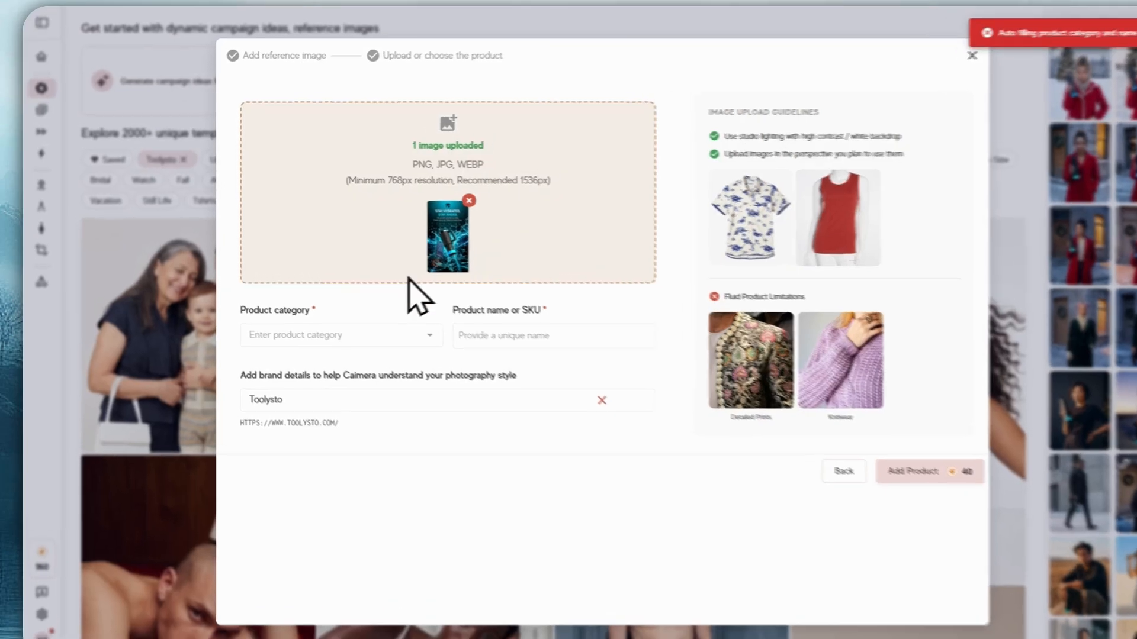
Set the product's category to bottle and its name to HidrateSpark, leaving the form without adding the product
left_click(306, 325)
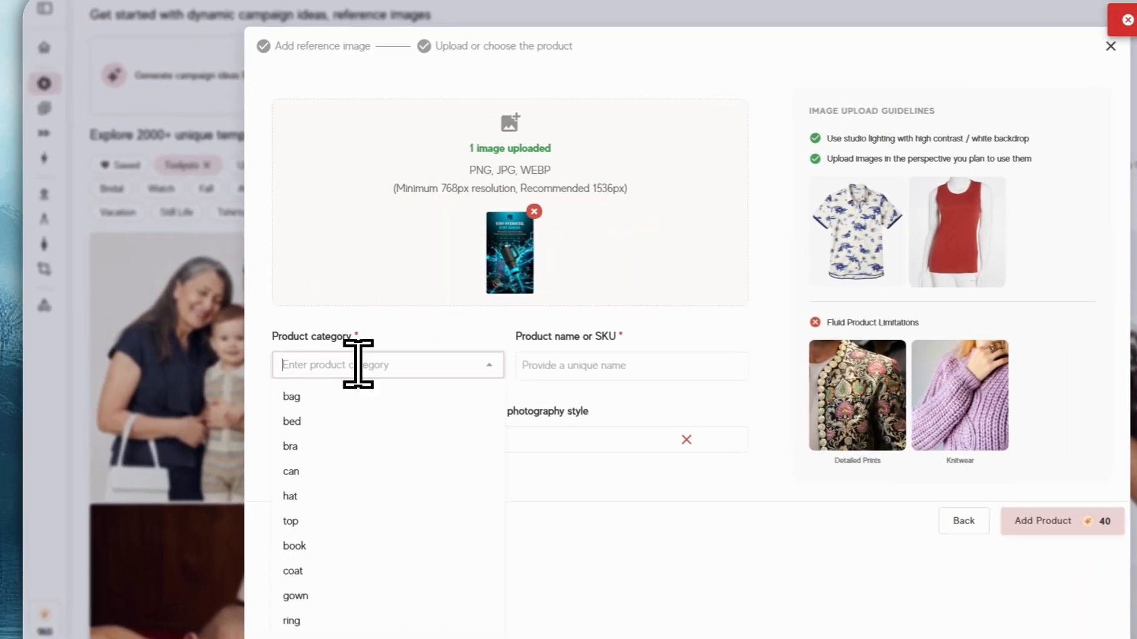
type("bot")
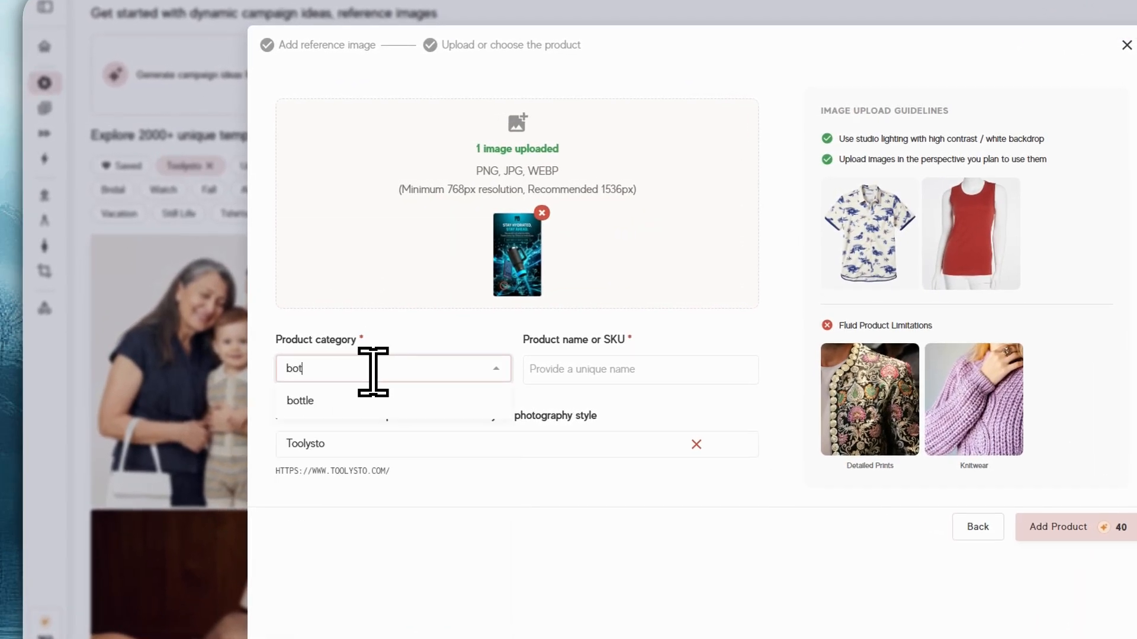
type("tle")
left_click(363, 402)
left_click(563, 367)
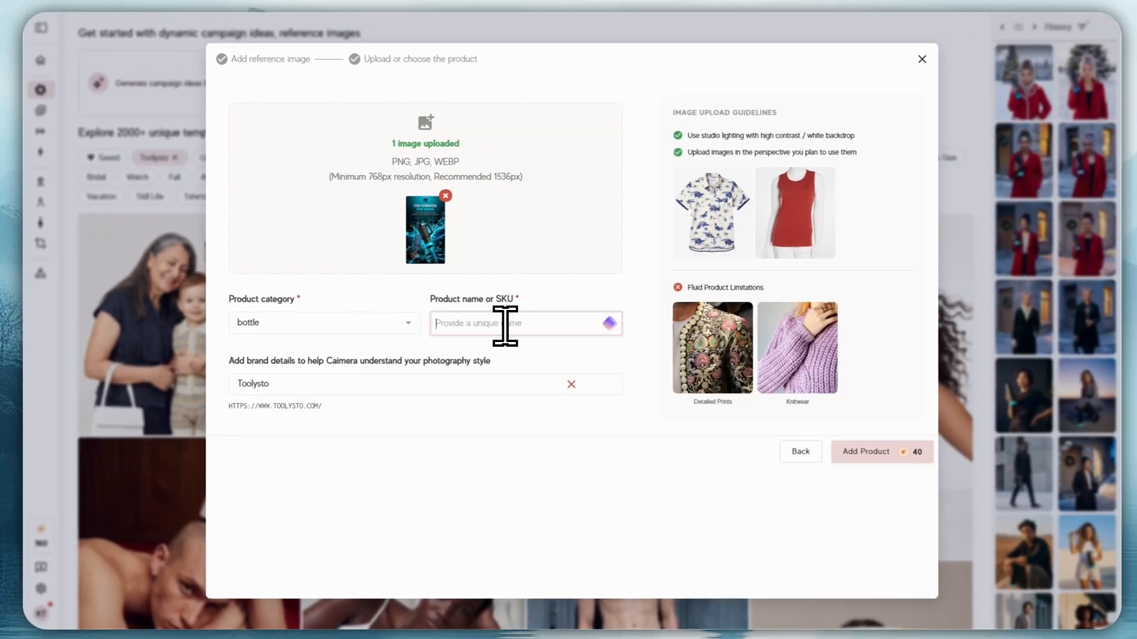
type("HidrateSp")
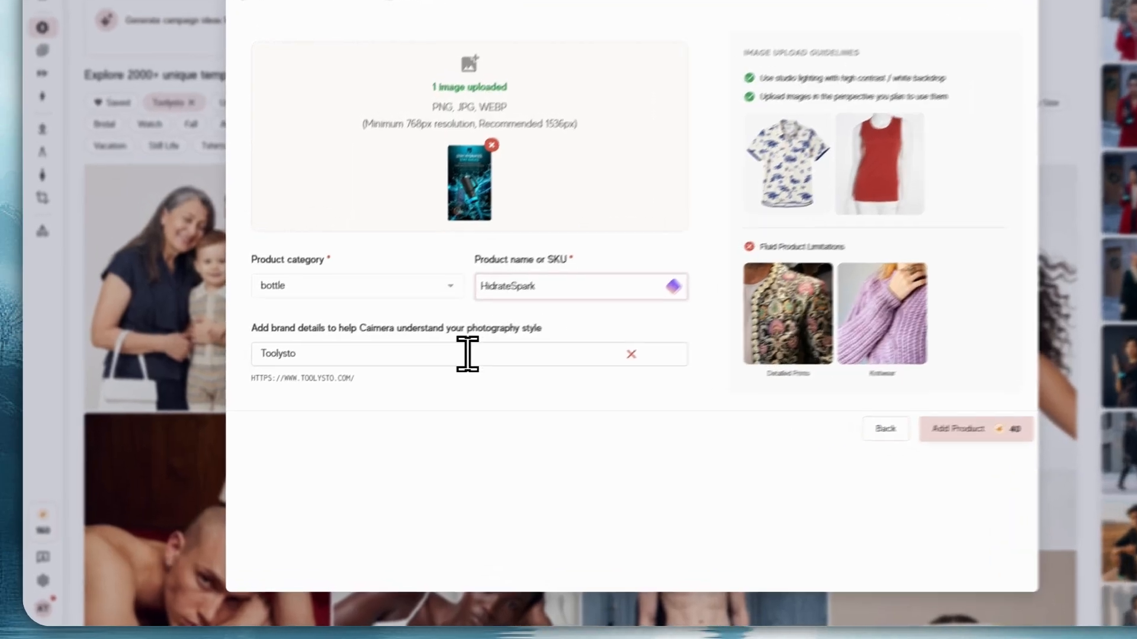
left_click(340, 384)
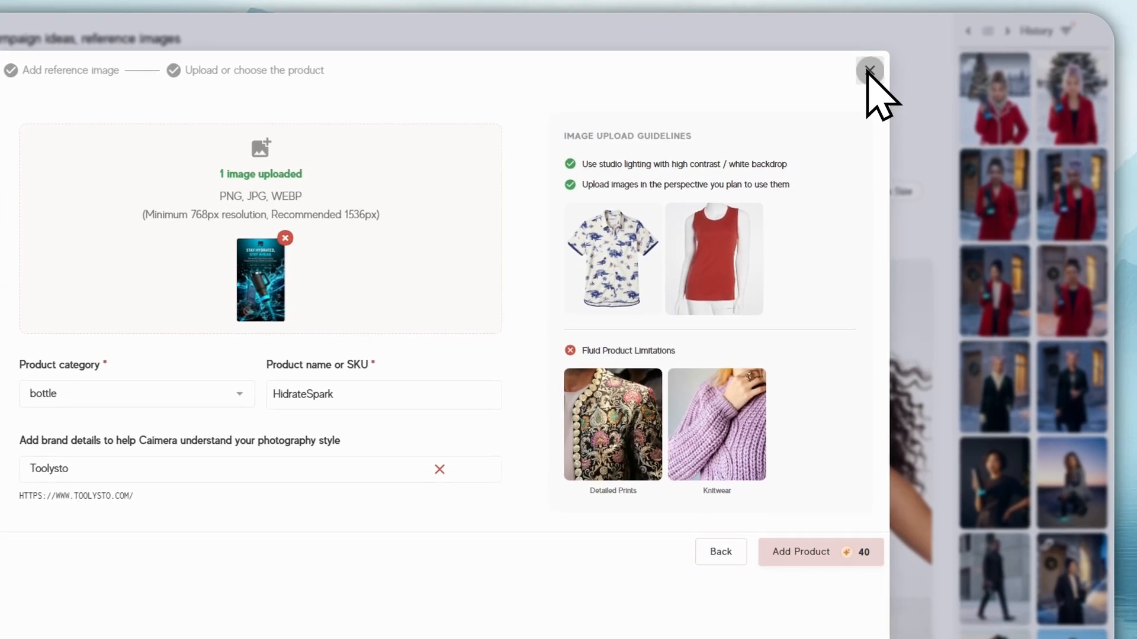
left_click(868, 71)
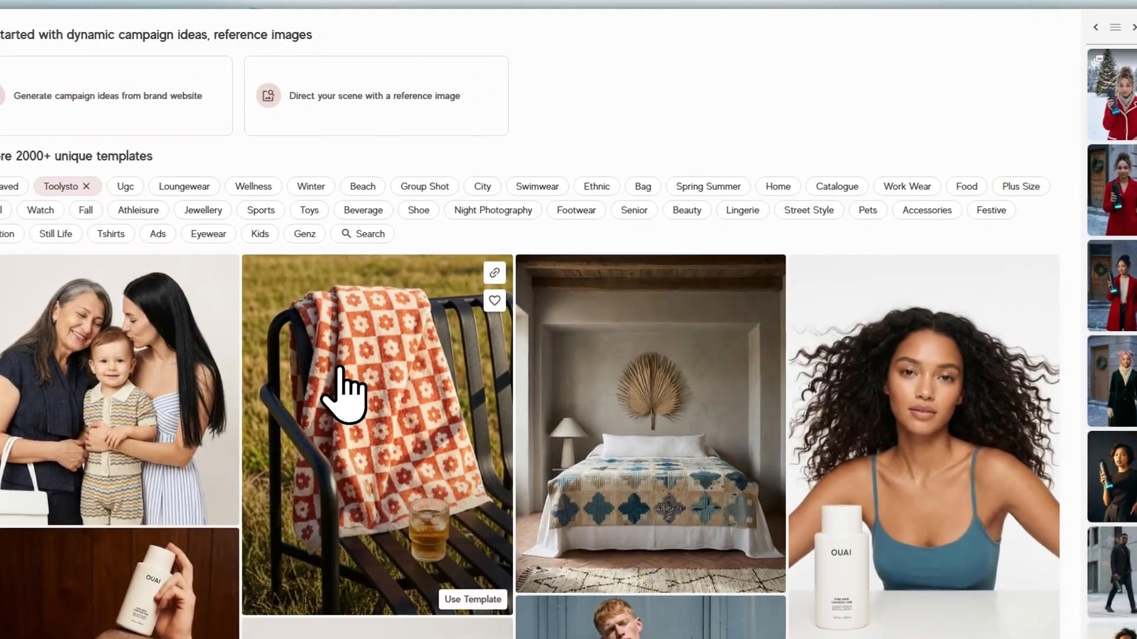
Preview the Toolysto templates and use the one showing a curly-haired woman behind a white OUAI bottle
left_click(379, 308)
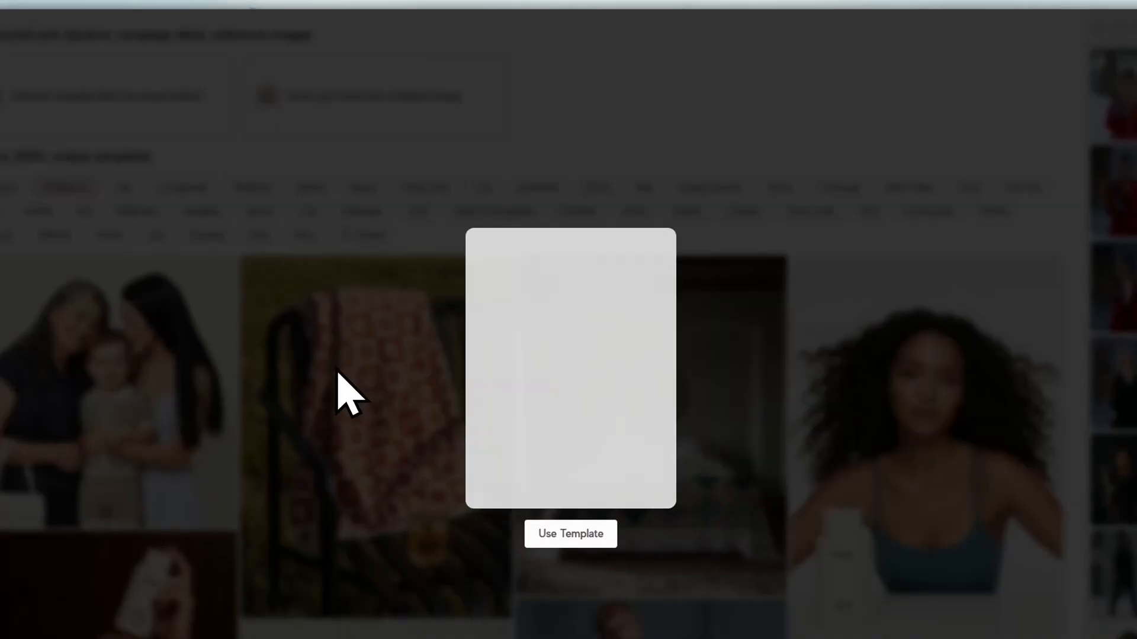
left_click(296, 393)
scroll(294, 393, "down", 4)
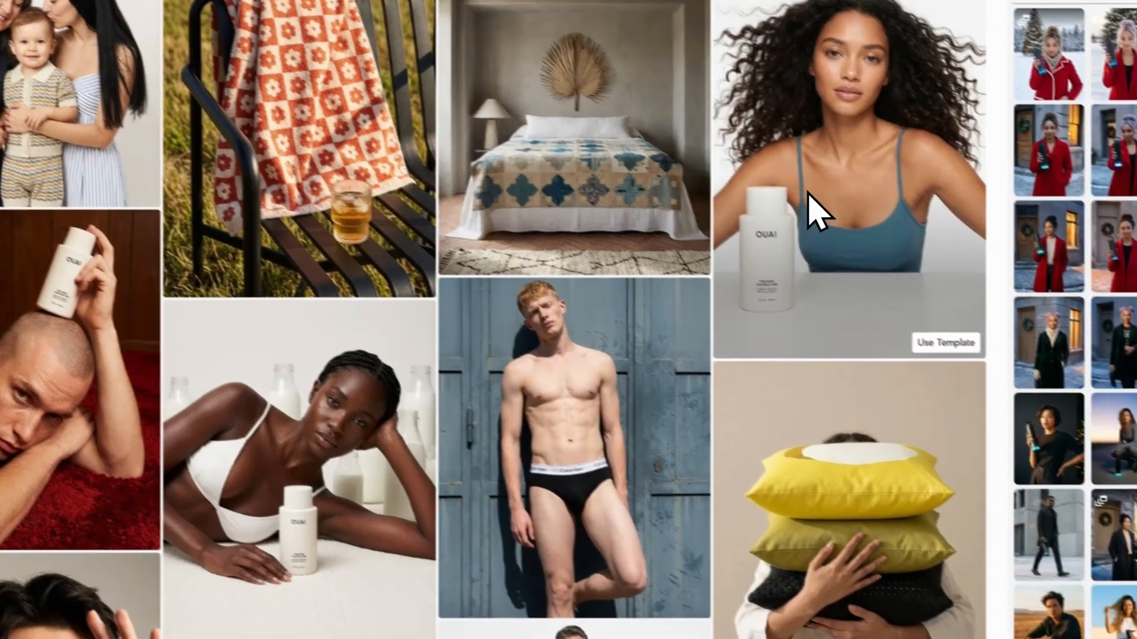
left_click(897, 252)
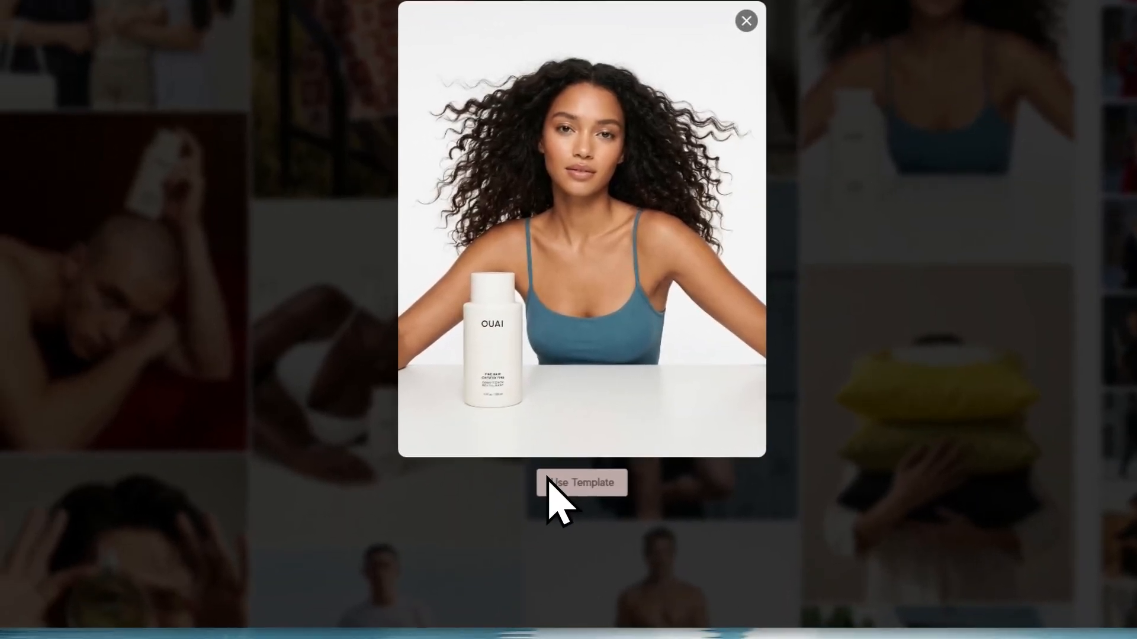
left_click(548, 484)
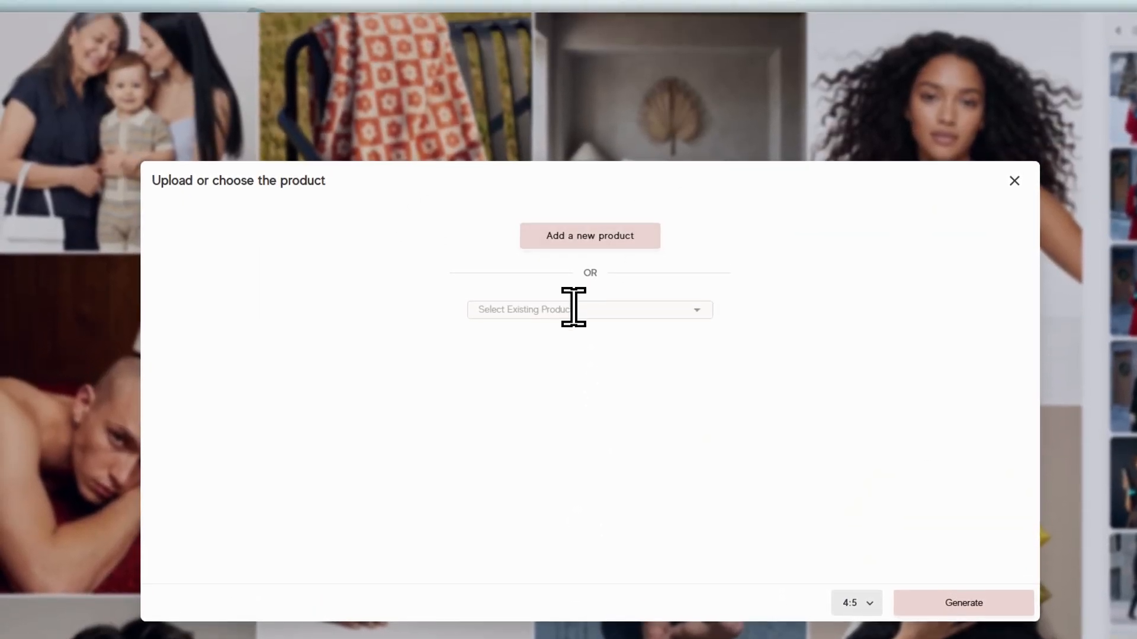
Choose the existing product _263, set the aspect ratio to 9:16 and generate the image from the template
left_click(573, 261)
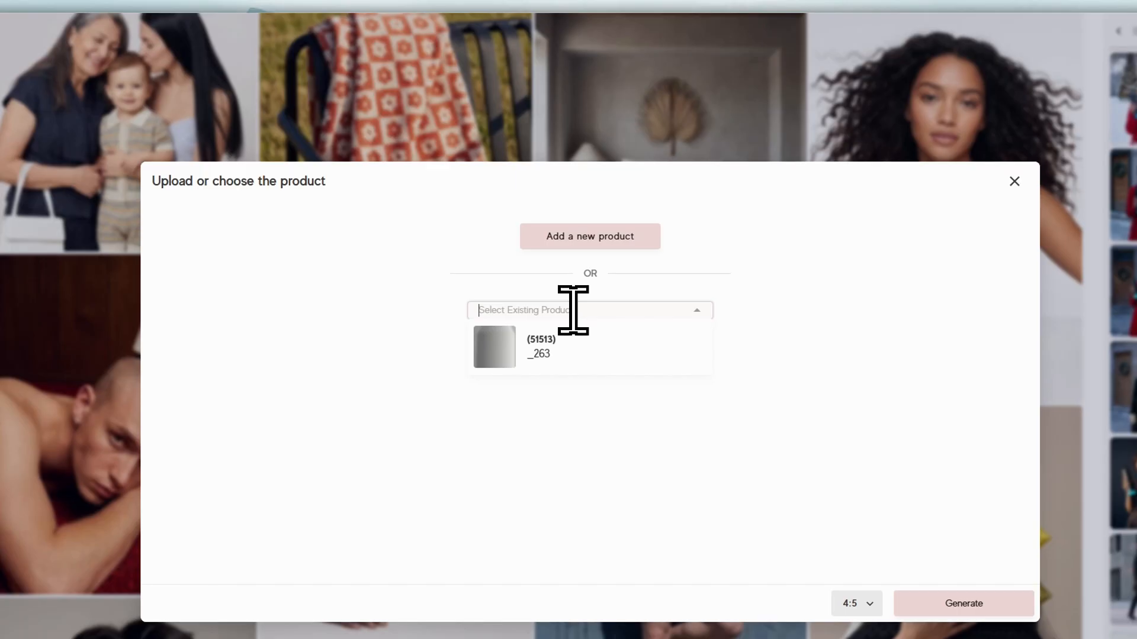
left_click(540, 348)
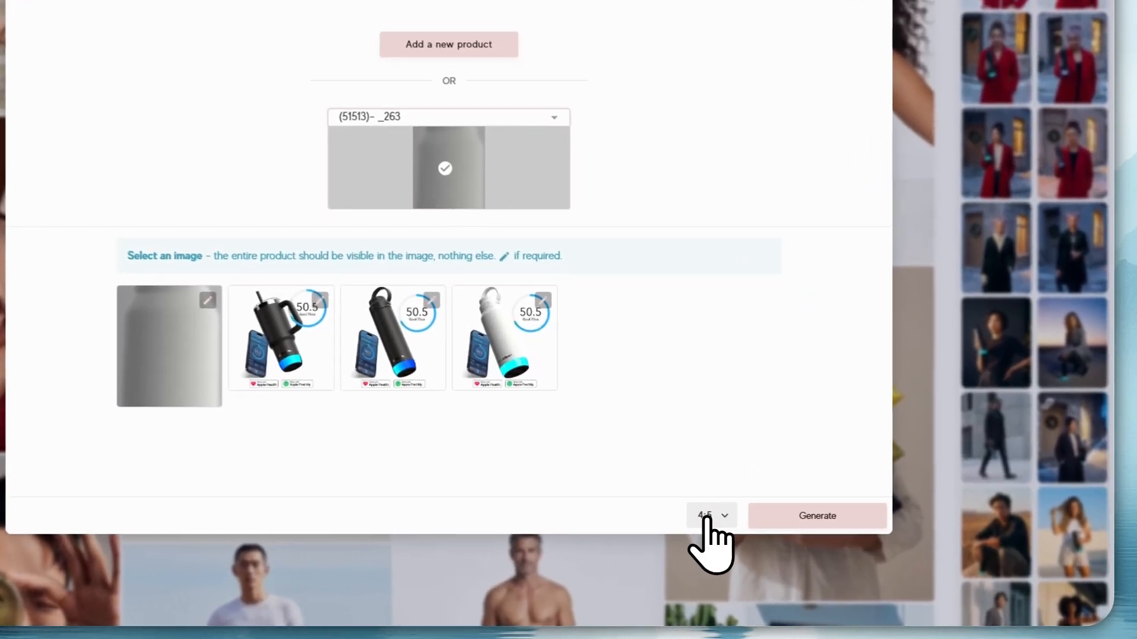
left_click(783, 536)
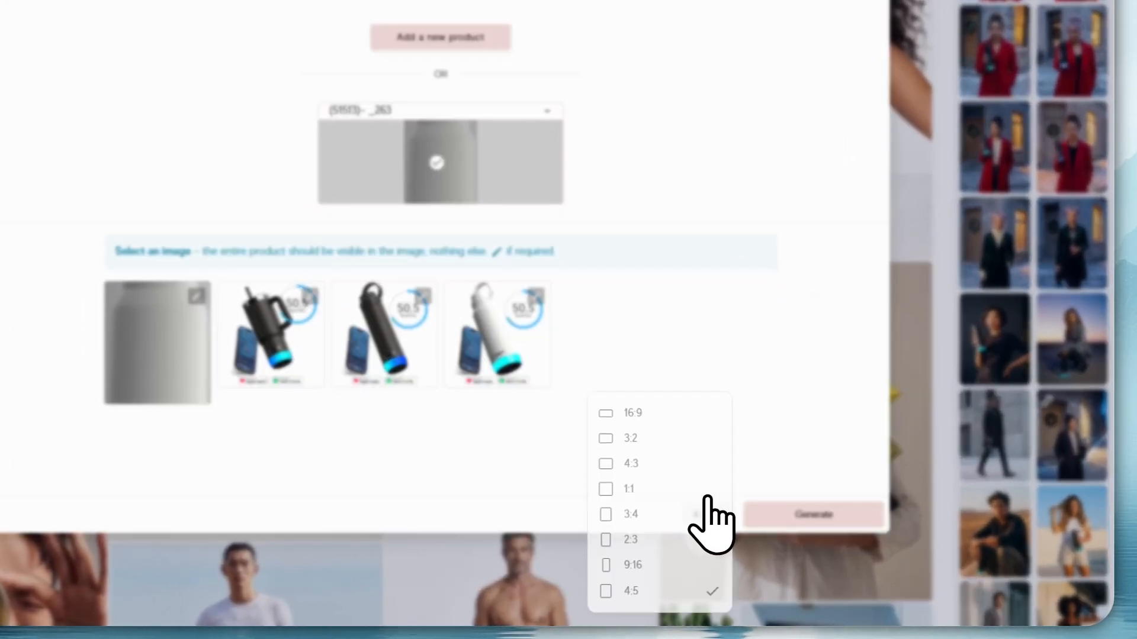
left_click(643, 564)
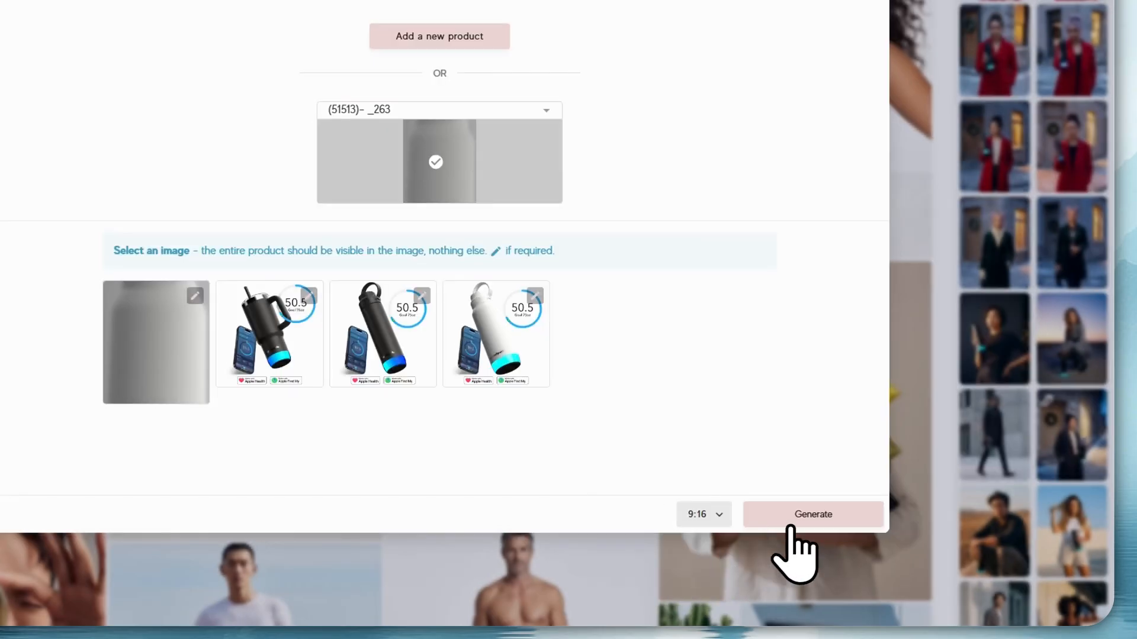
left_click(807, 512)
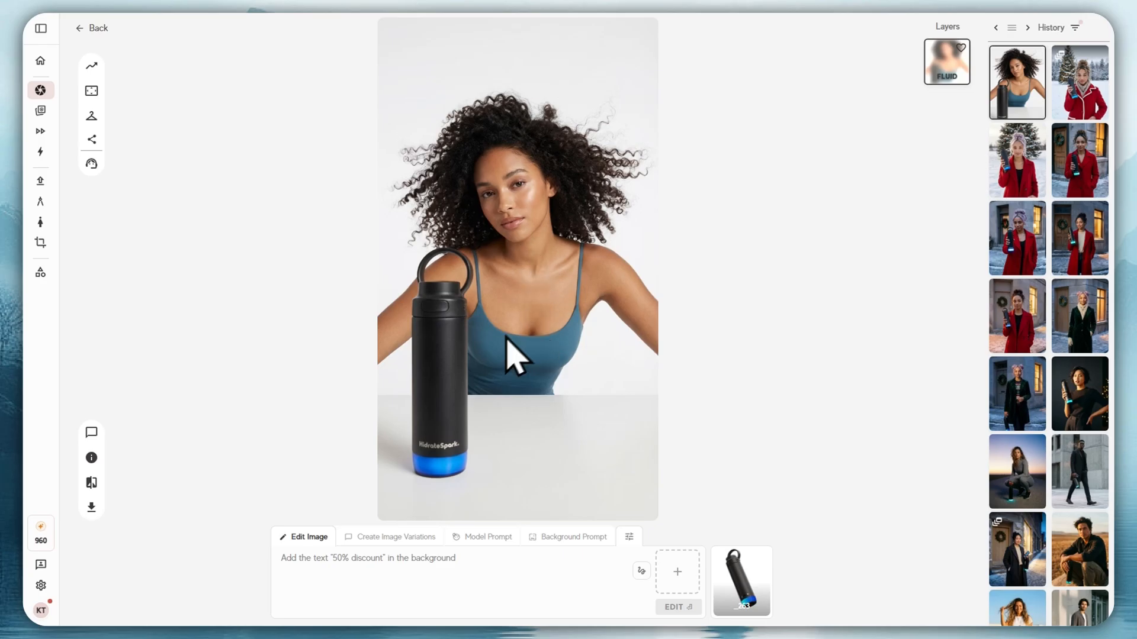
type("Transform the image to a black and white photo")
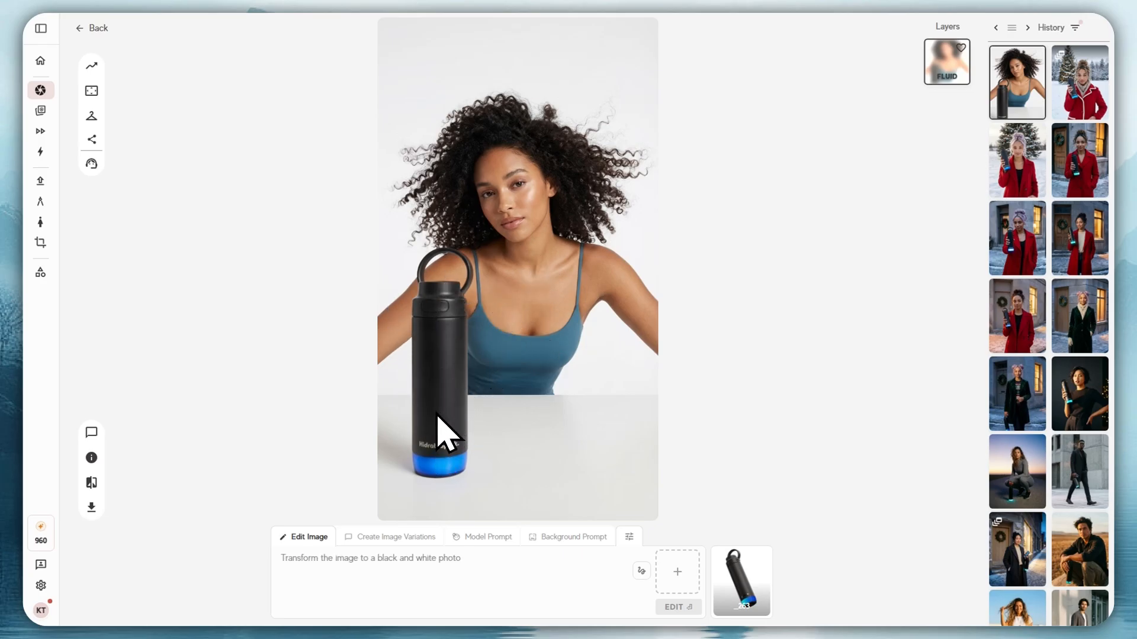
key("ctrl+a")
type("Add a film grain to the image")
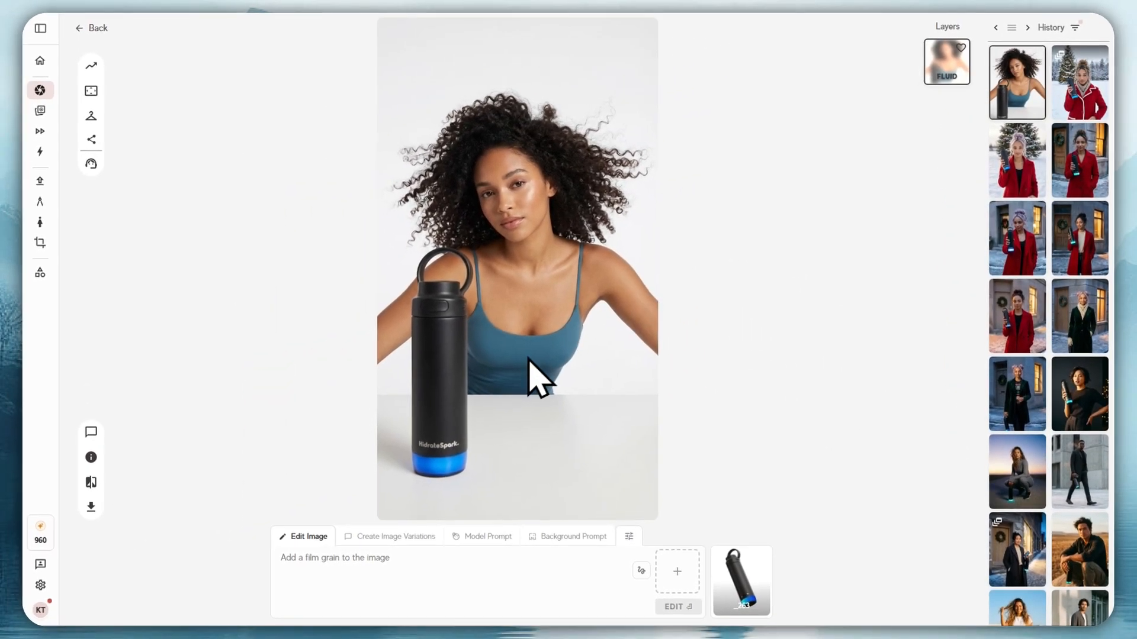
key("ctrl+a")
type("Change th")
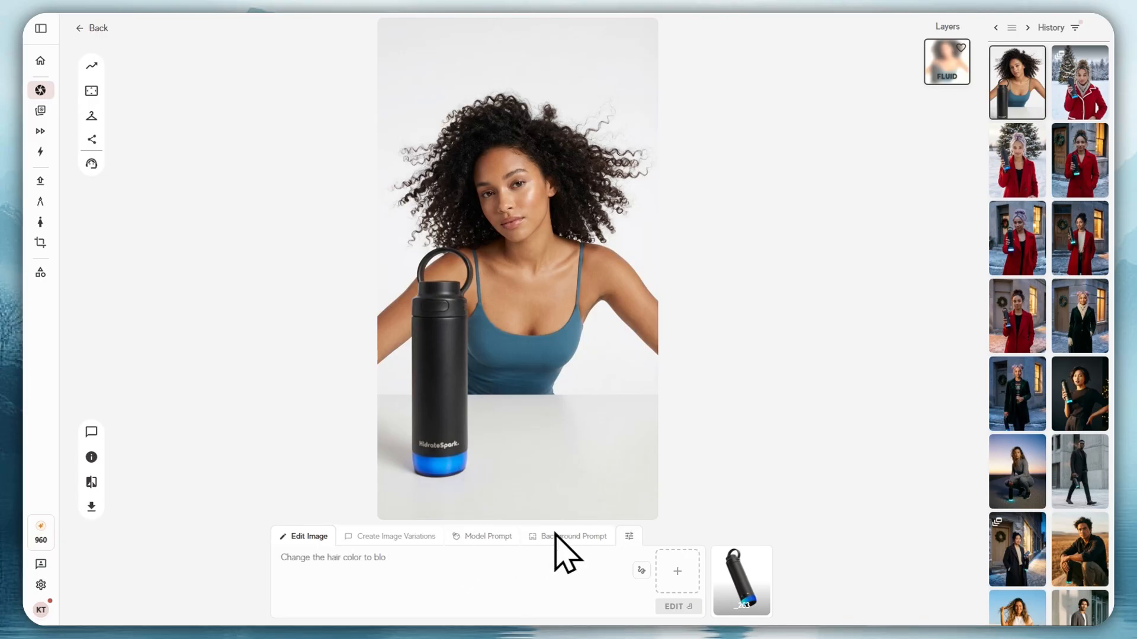
Open Catalog Images and create a new job
mouse_move(32, 95)
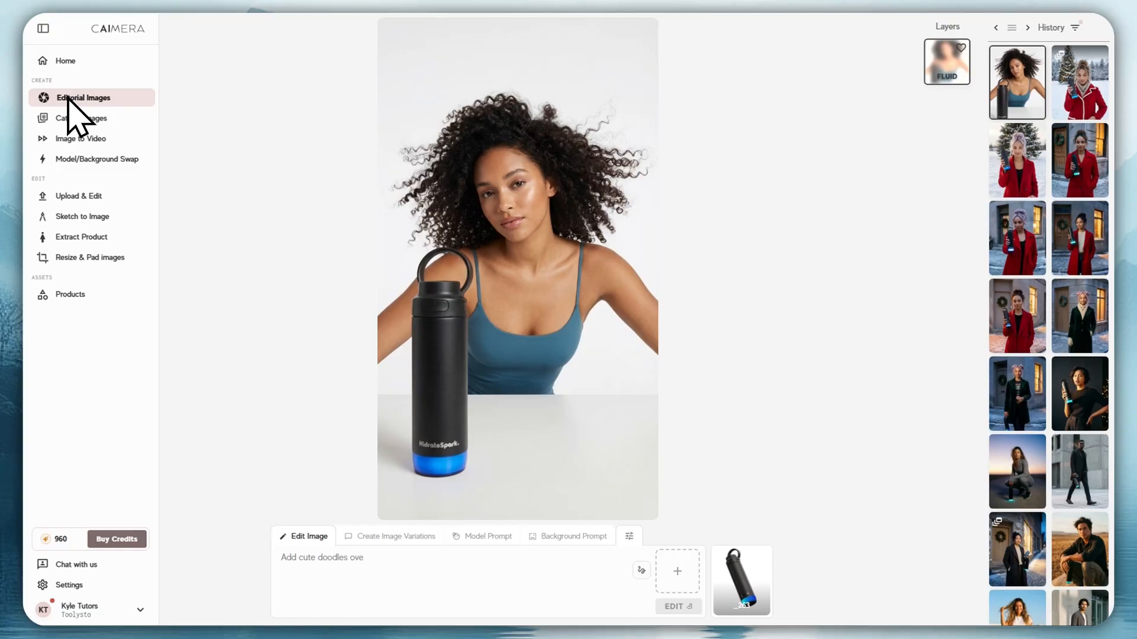
left_click(71, 118)
mouse_move(30, 113)
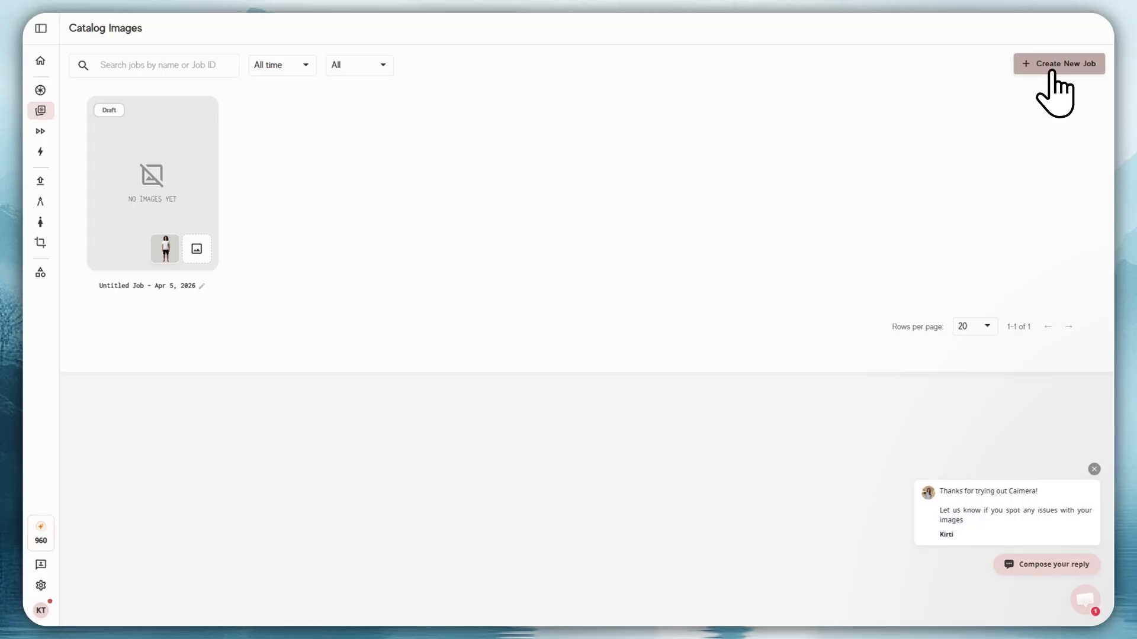
left_click(1052, 66)
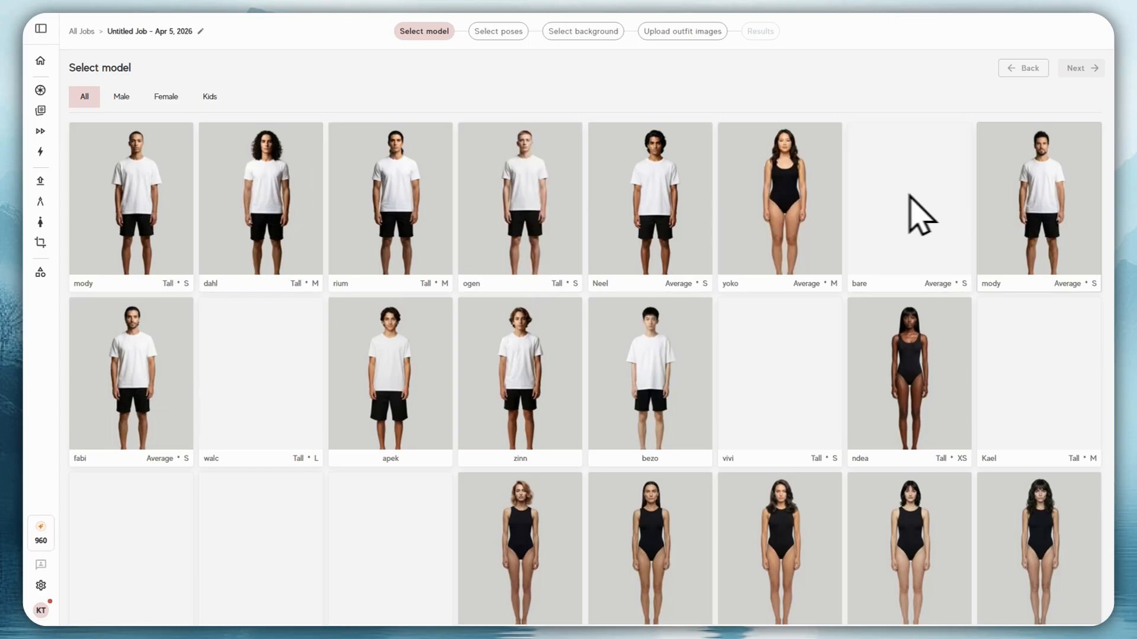
Browse the available models, select suri (Tall, S) for the catalog job and continue to the pose selection
scroll(335, 351, "down", 3)
scroll(369, 372, "down", 10)
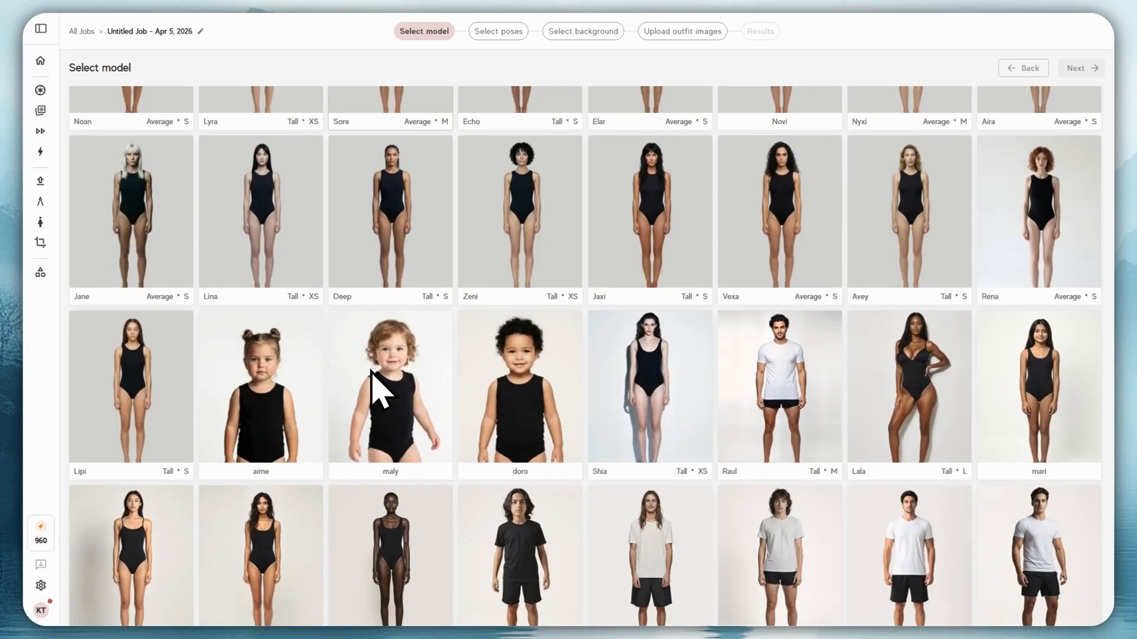
scroll(369, 372, "down", 10)
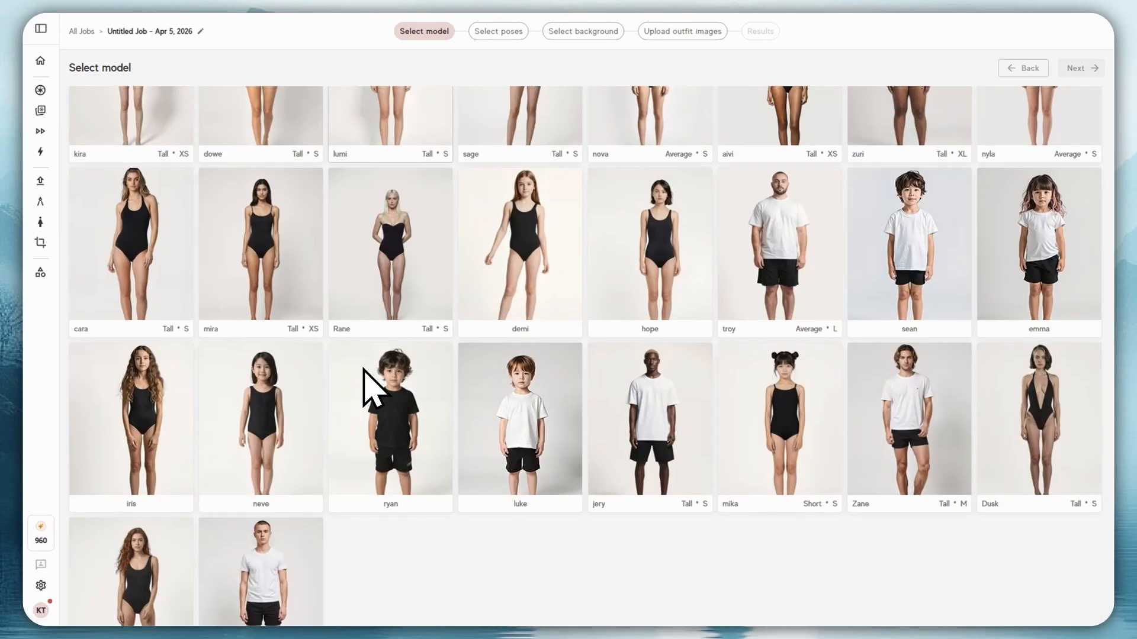
scroll(367, 379, "down", 10)
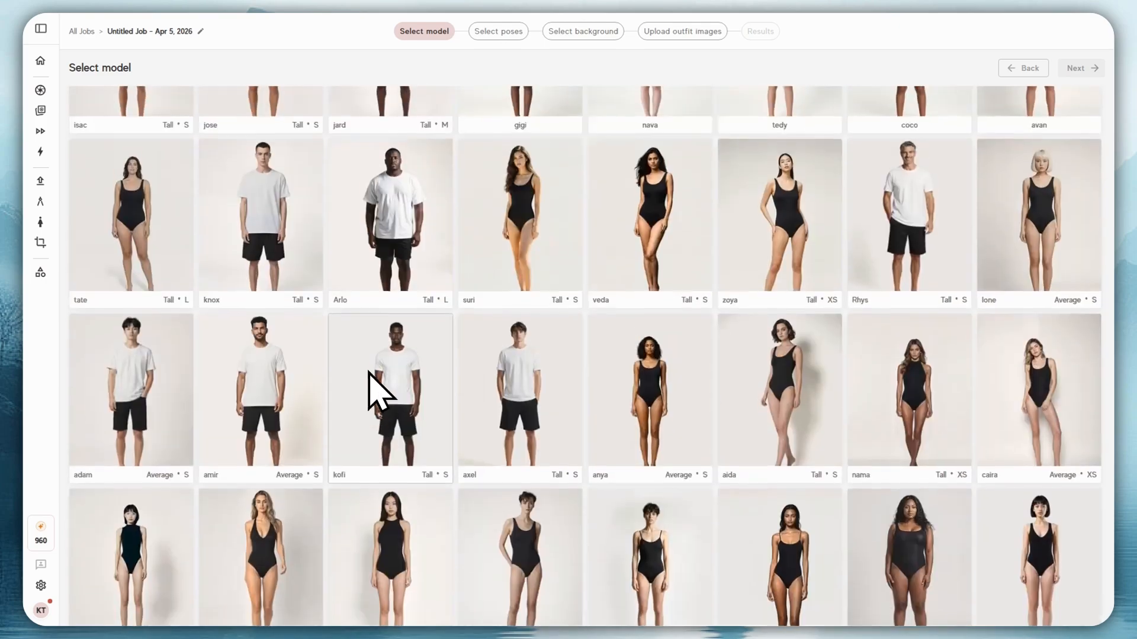
scroll(386, 399, "down", 5)
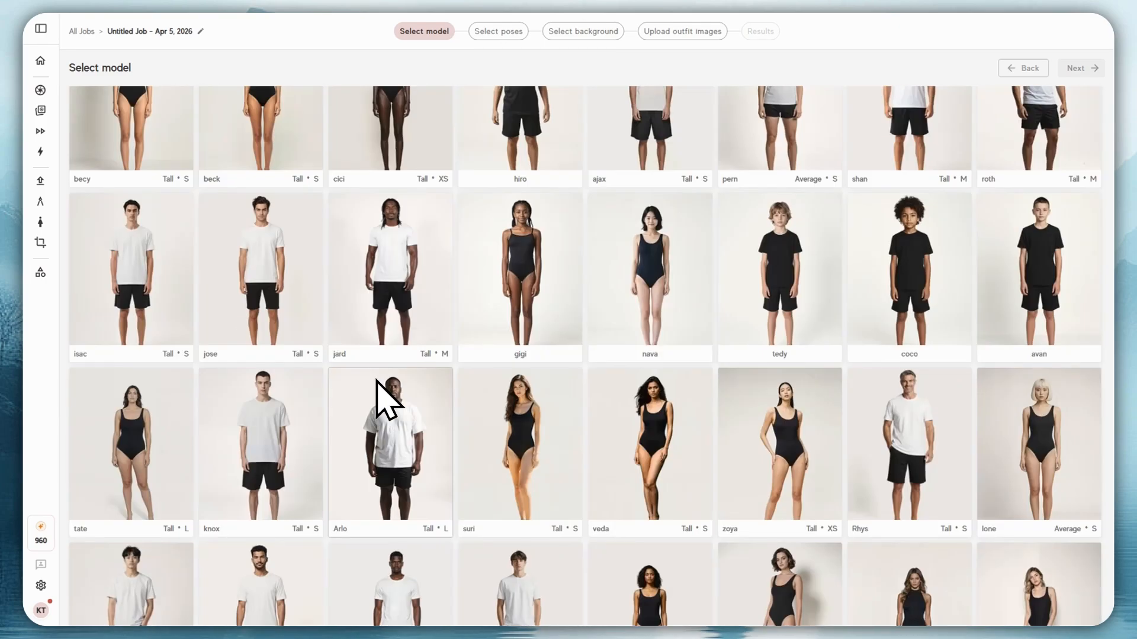
scroll(190, 271, "up", 20)
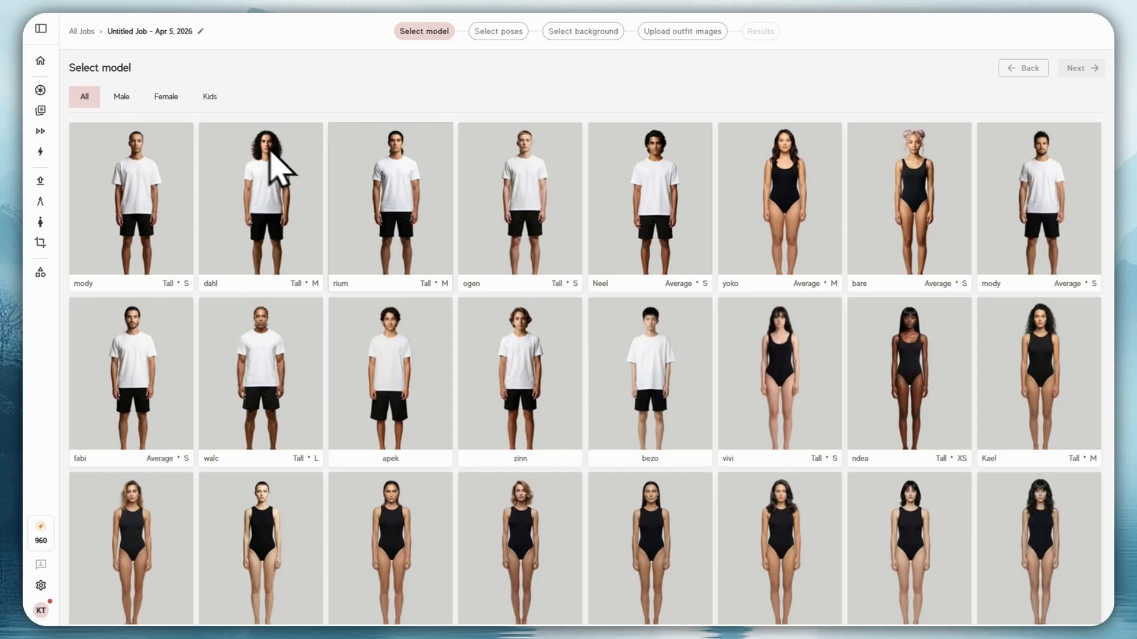
scroll(534, 367, "down", 4)
scroll(533, 376, "down", 4)
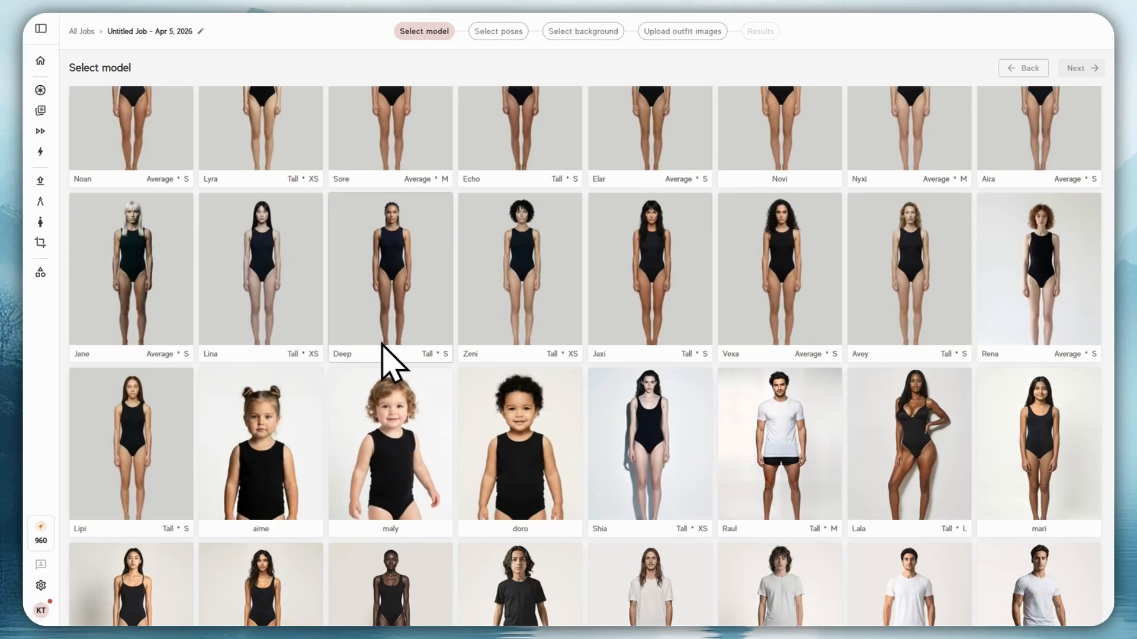
scroll(389, 347, "down", 3)
scroll(358, 335, "down", 5)
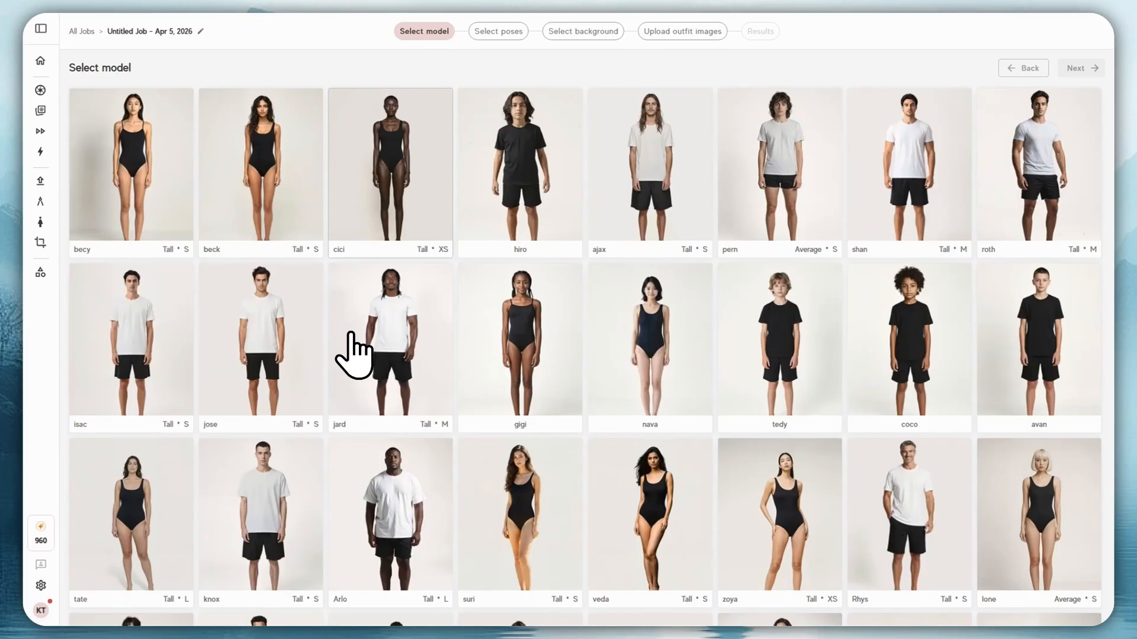
scroll(354, 352, "down", 4)
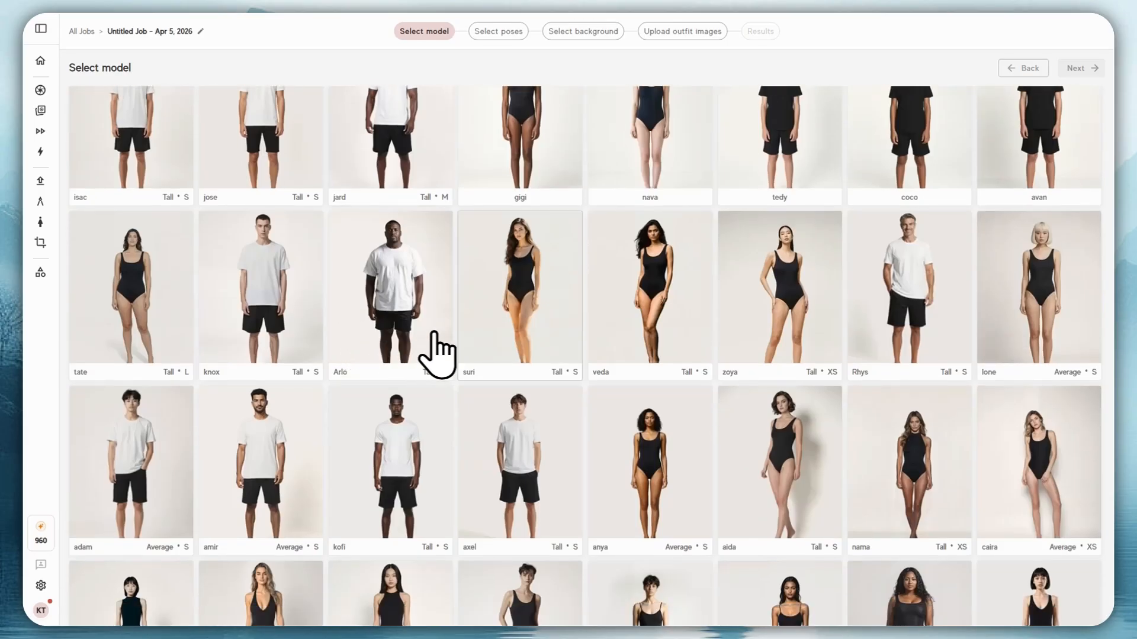
left_click(496, 313)
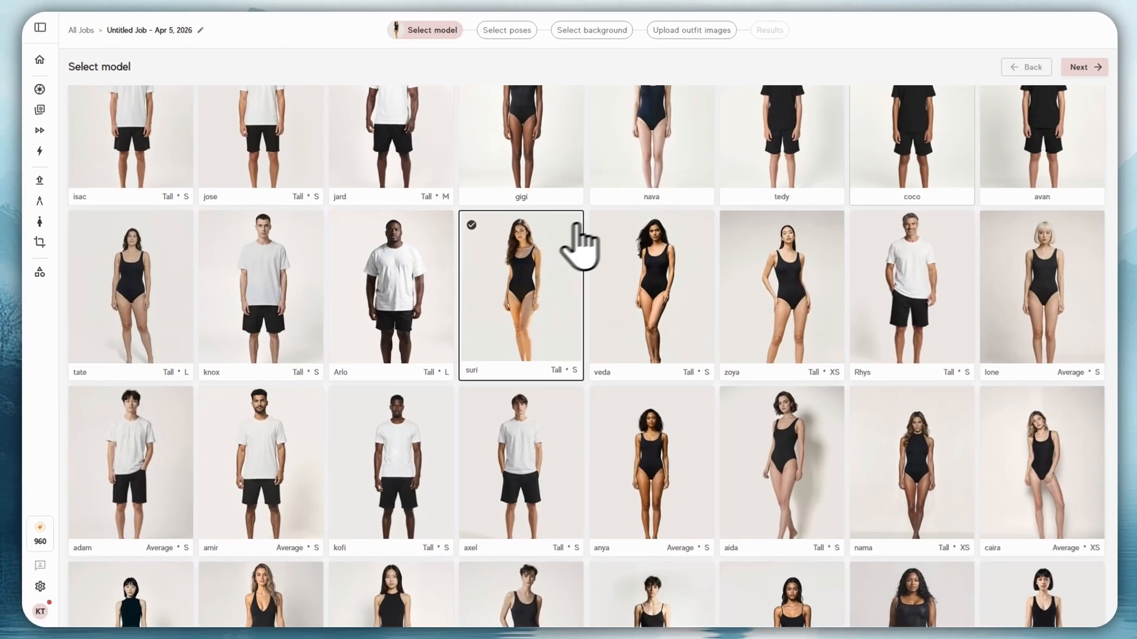
left_click(1068, 70)
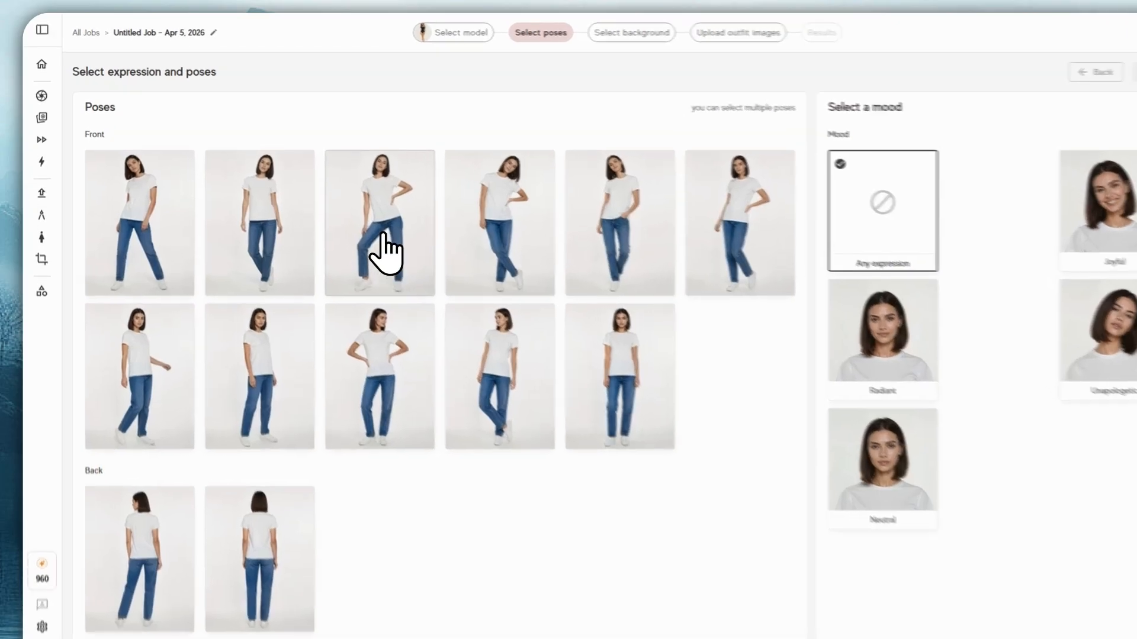
Choose the third front pose, with one hand on the hip, set the mood to Joyful and continue to the backgrounds
left_click(373, 231)
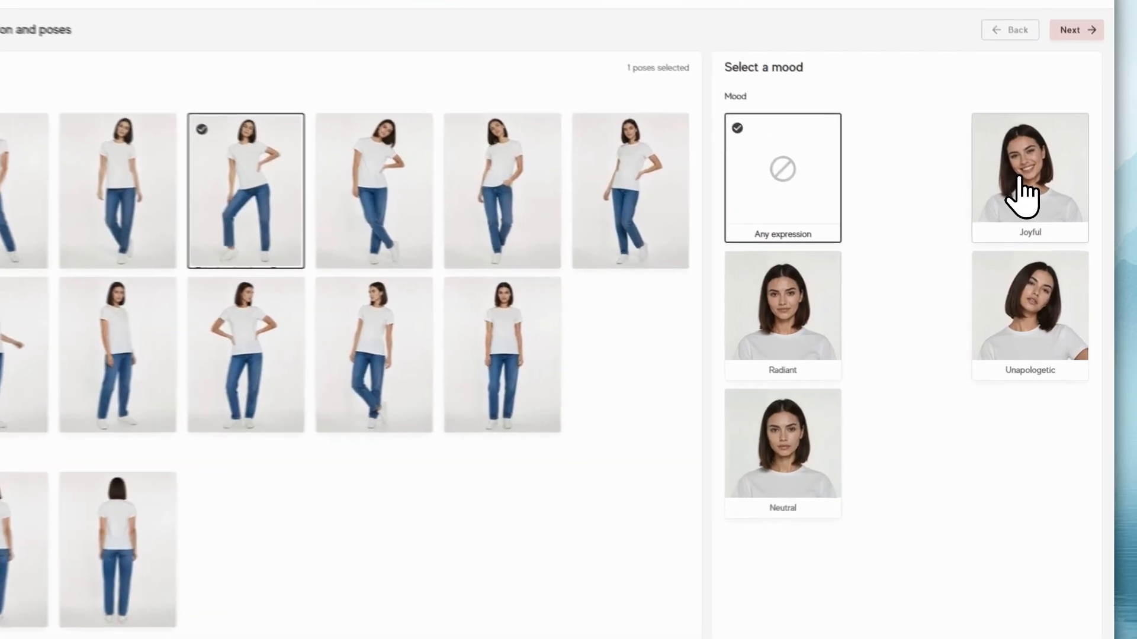
left_click(1033, 213)
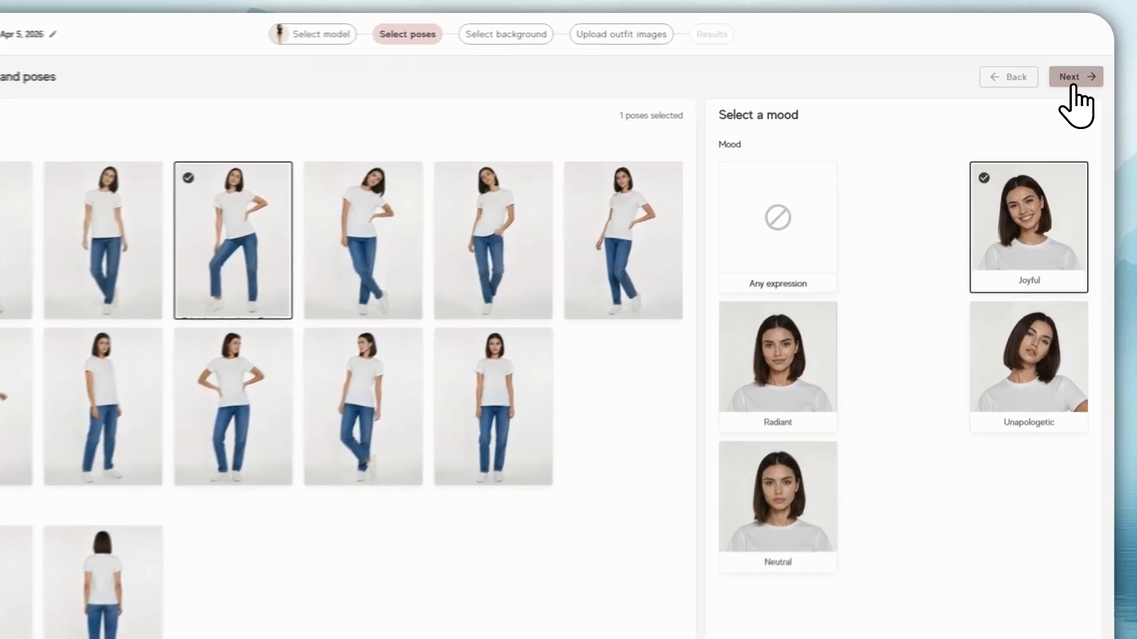
left_click(1077, 70)
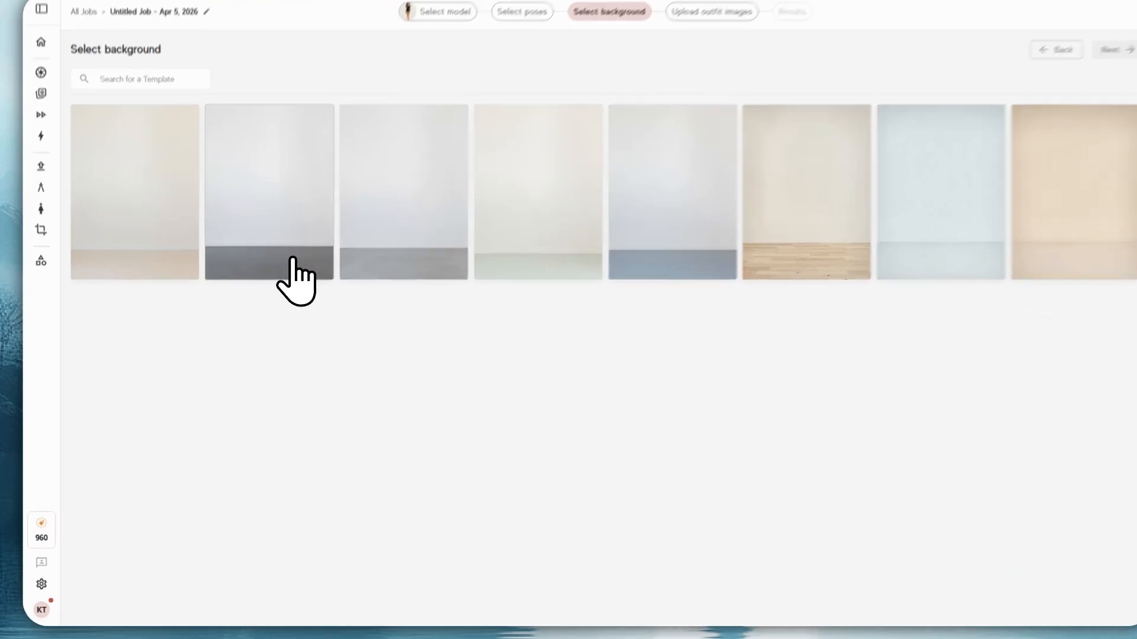
Select the light grey background with the dark grey floor, keep its 3:4 aspect ratio and continue to the outfit upload
left_click(295, 268)
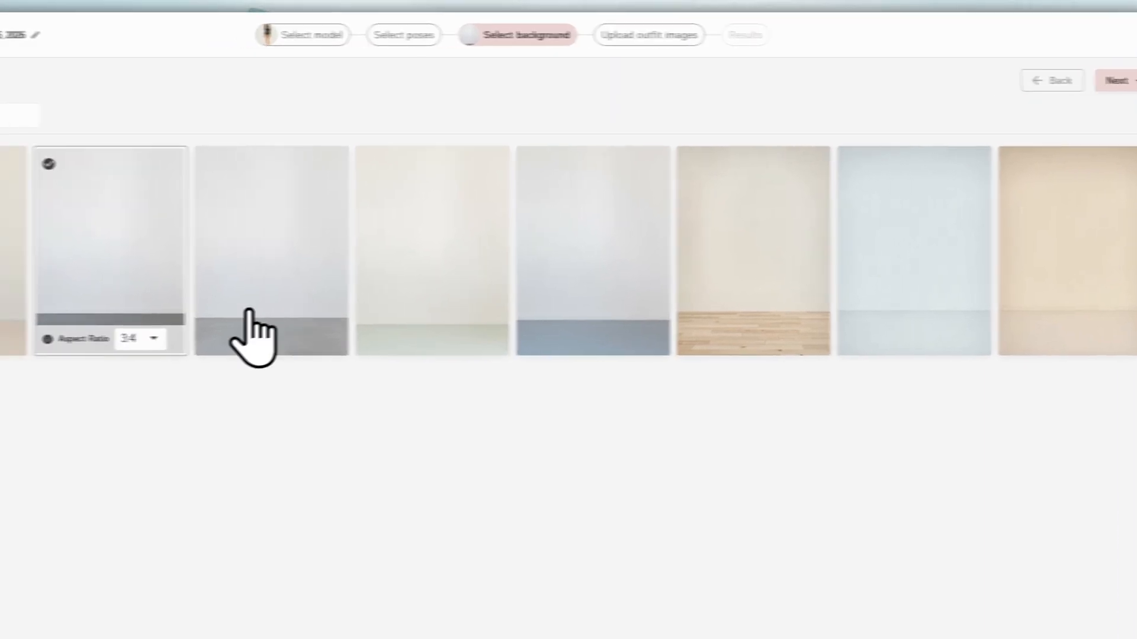
left_click(209, 279)
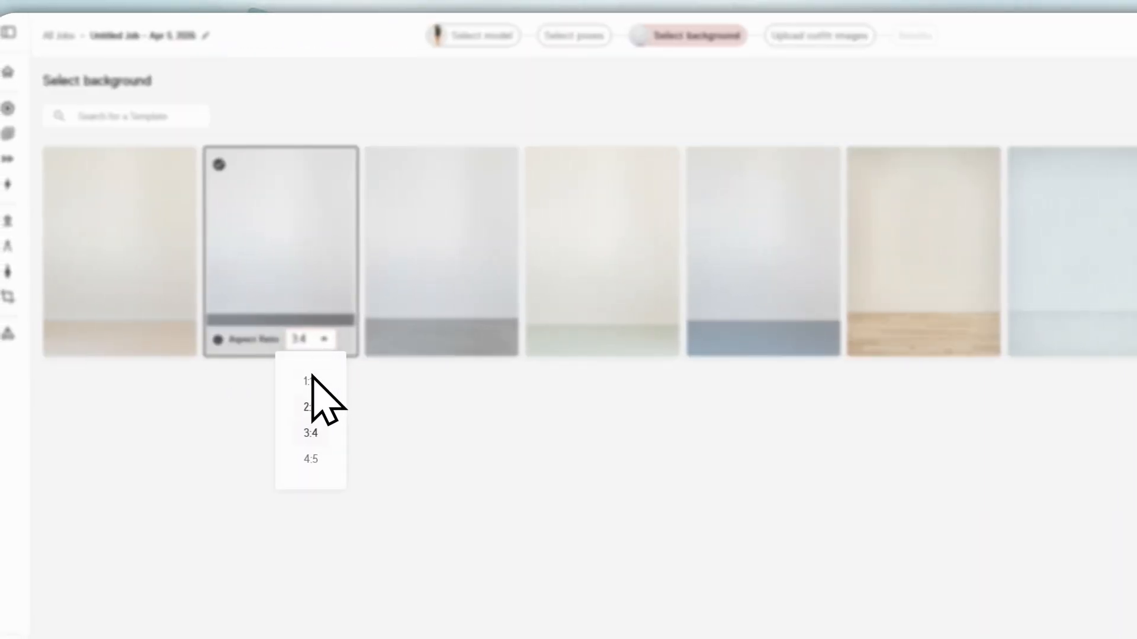
left_click(315, 343)
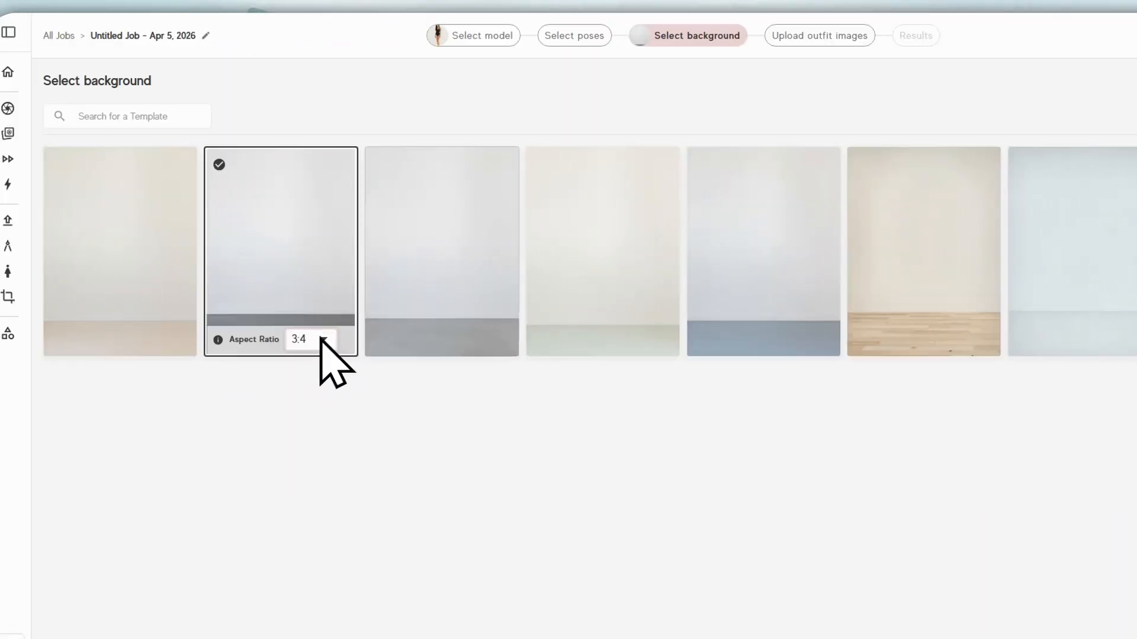
left_click(1065, 80)
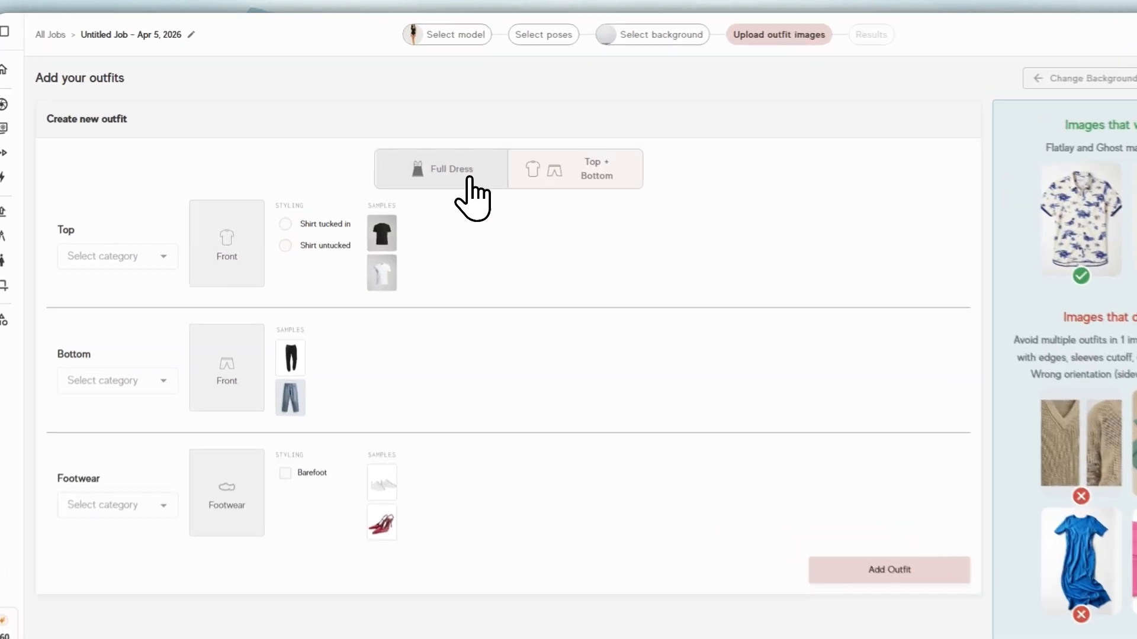
Try to change the outfit type to Full Dress and cancel the change
left_click(438, 148)
left_click(649, 428)
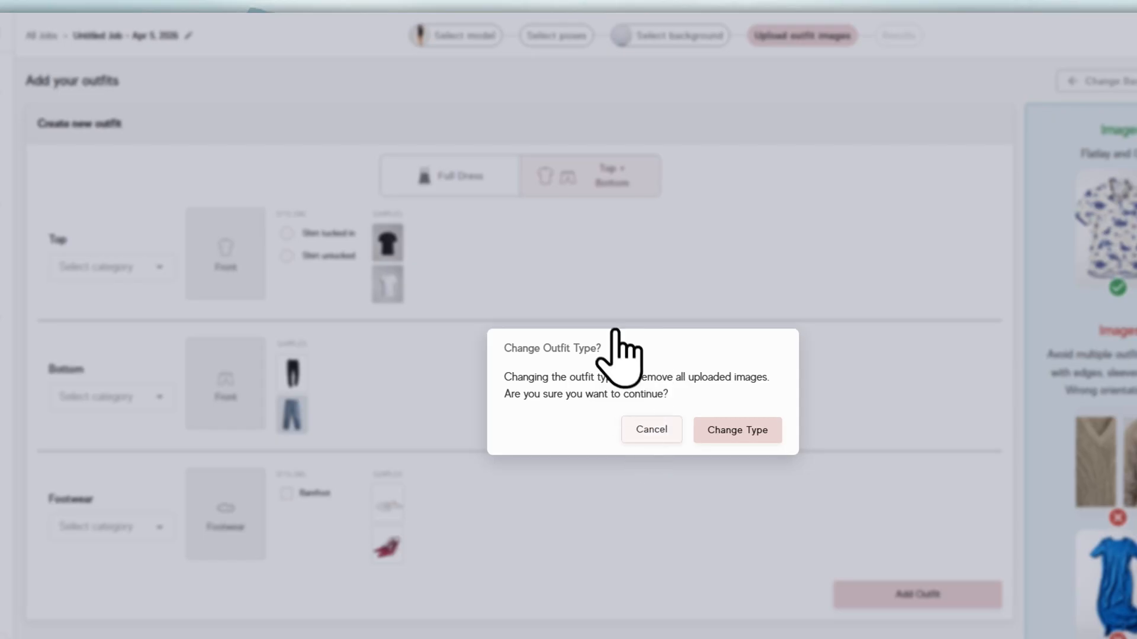
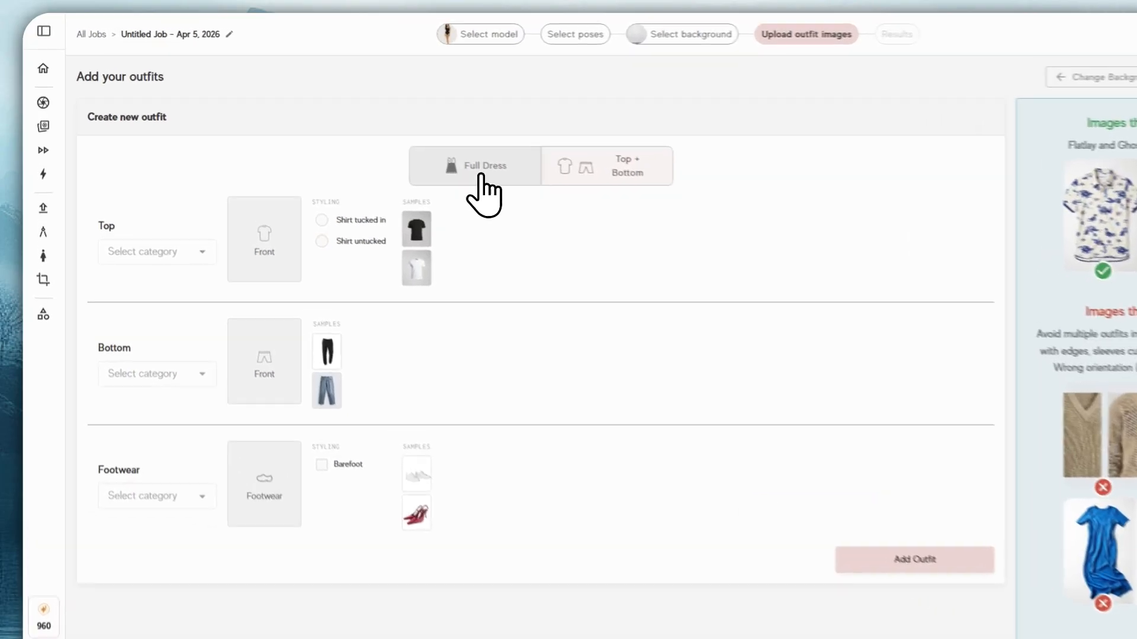
Change the new outfit's type to Full Dress and accept the removal of uploaded images
left_click(416, 149)
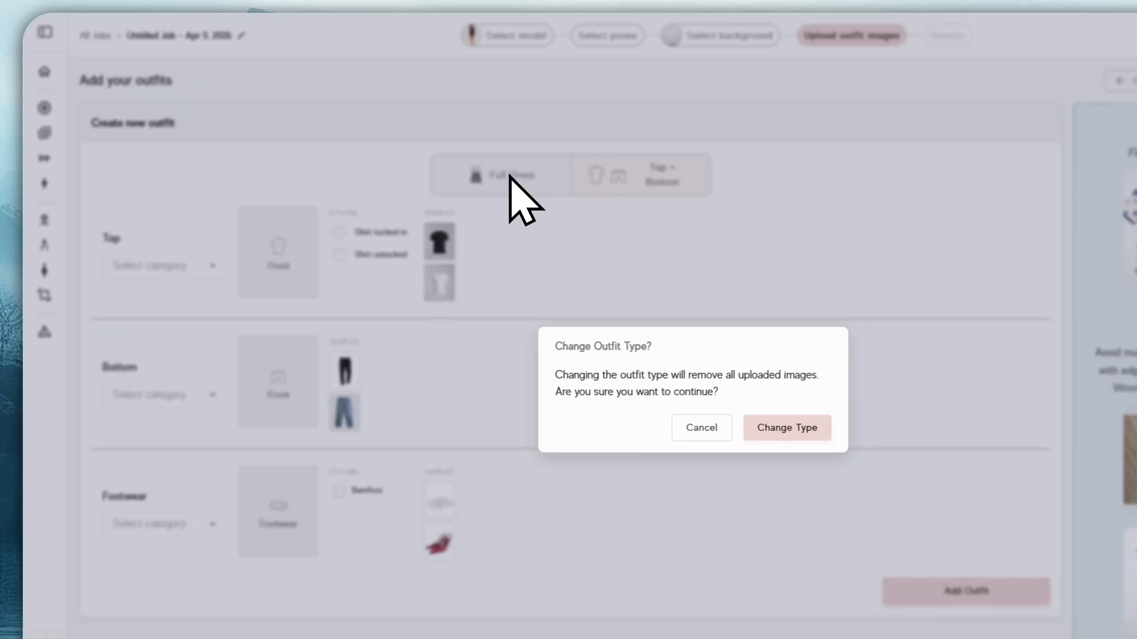
left_click(814, 423)
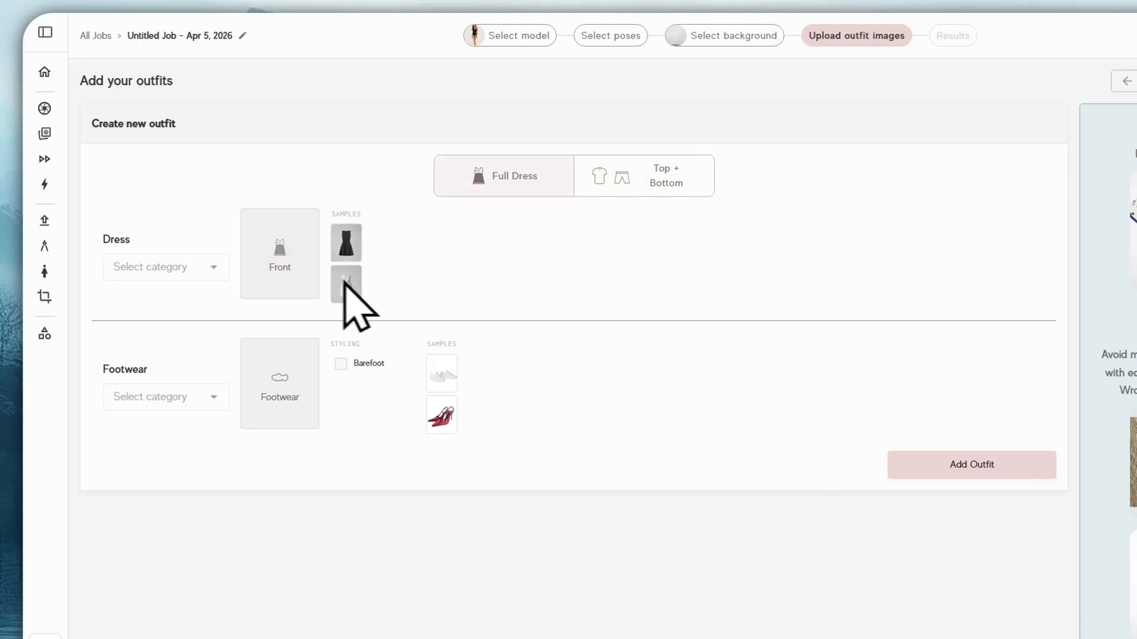
left_click(281, 269)
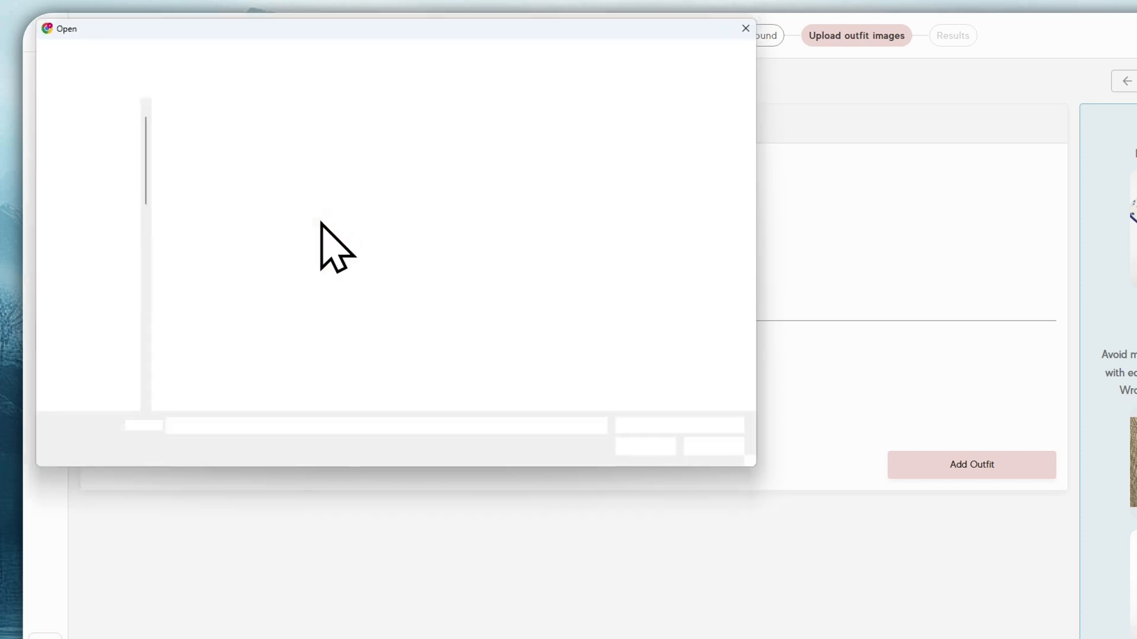
left_click(385, 320)
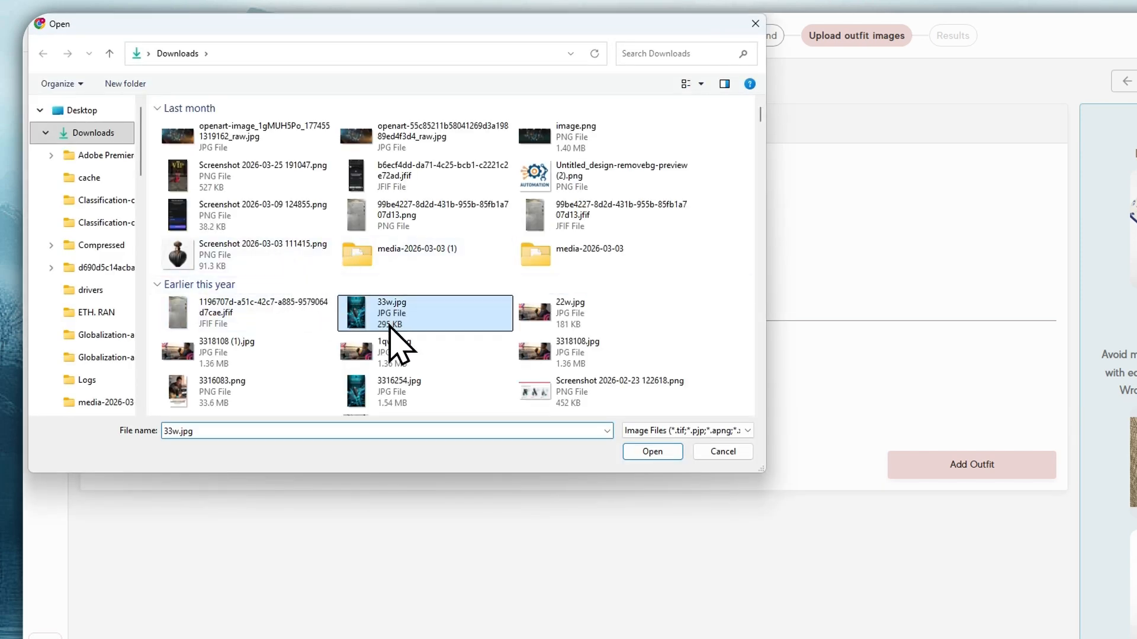
scroll(388, 326, "down", 5)
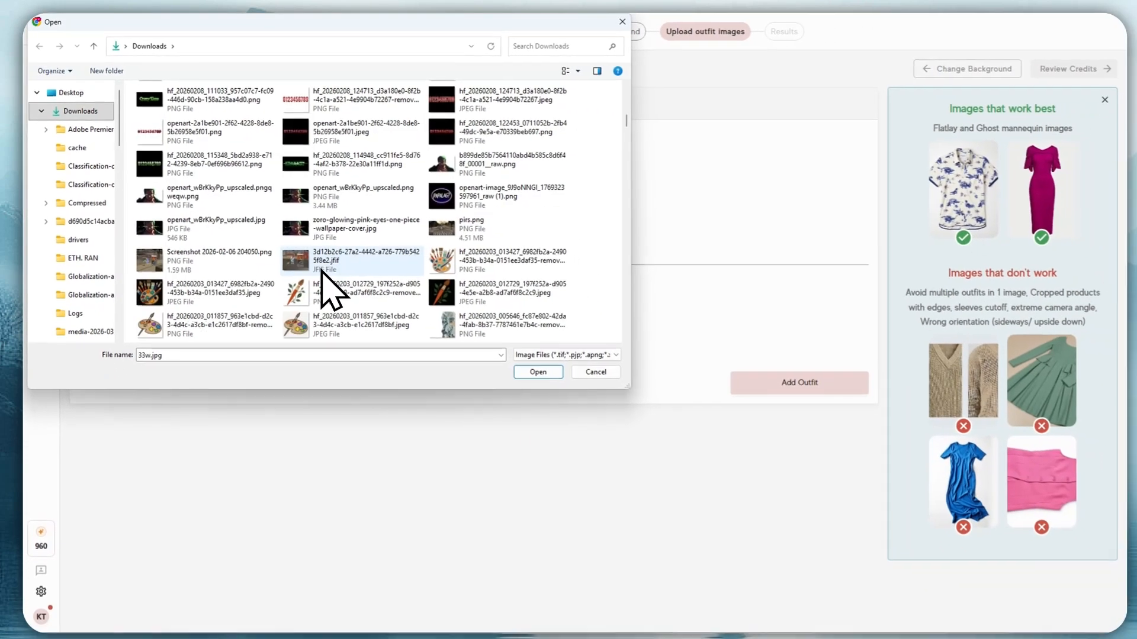
scroll(349, 294, "down", 5)
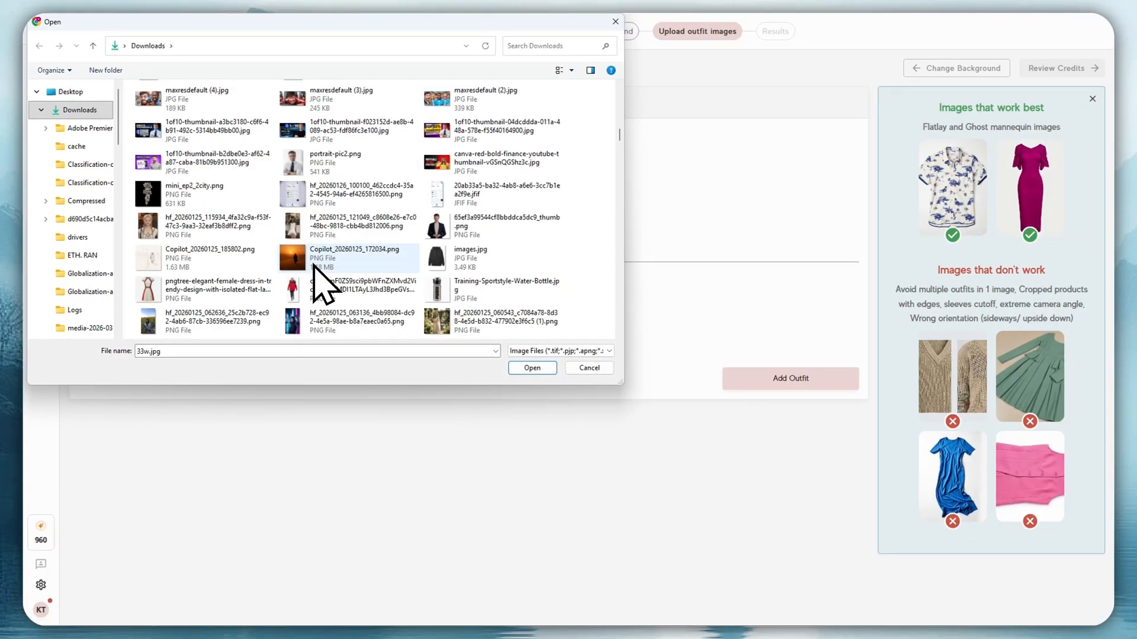
scroll(311, 270, "down", 3)
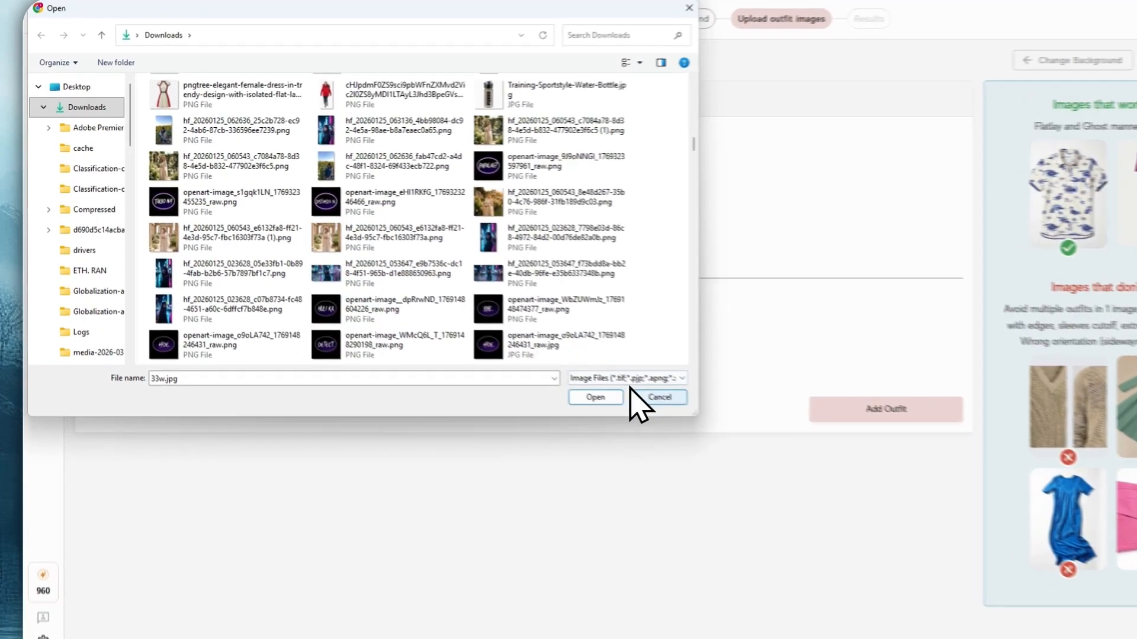
left_click(579, 367)
Use the white sample dress as the outfit's dress image
mouse_move(288, 201)
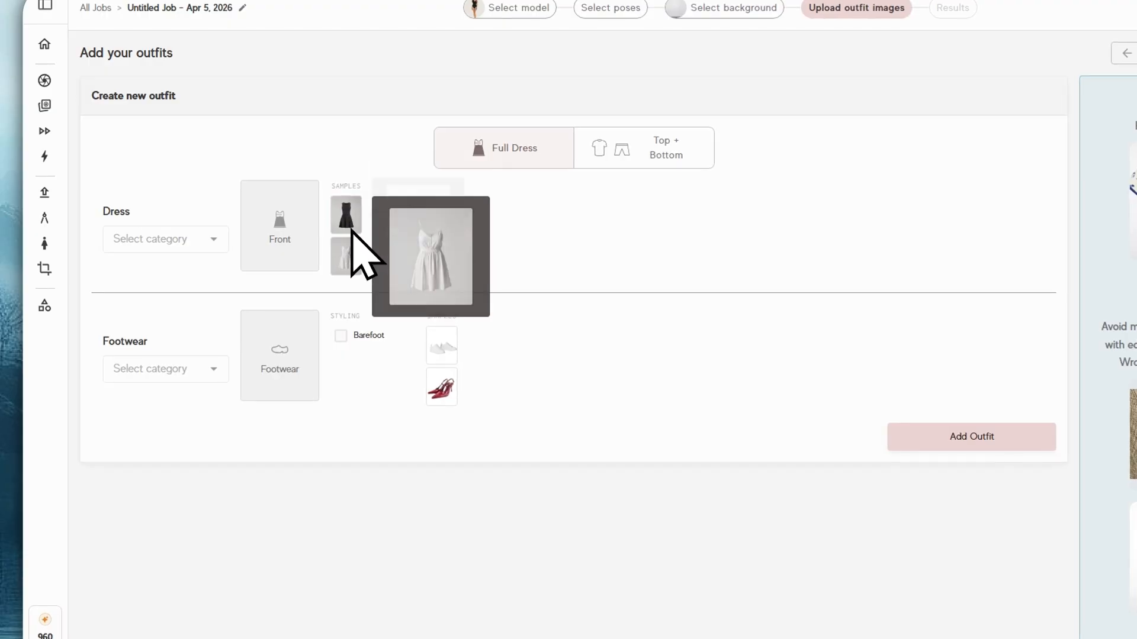
left_click(346, 253)
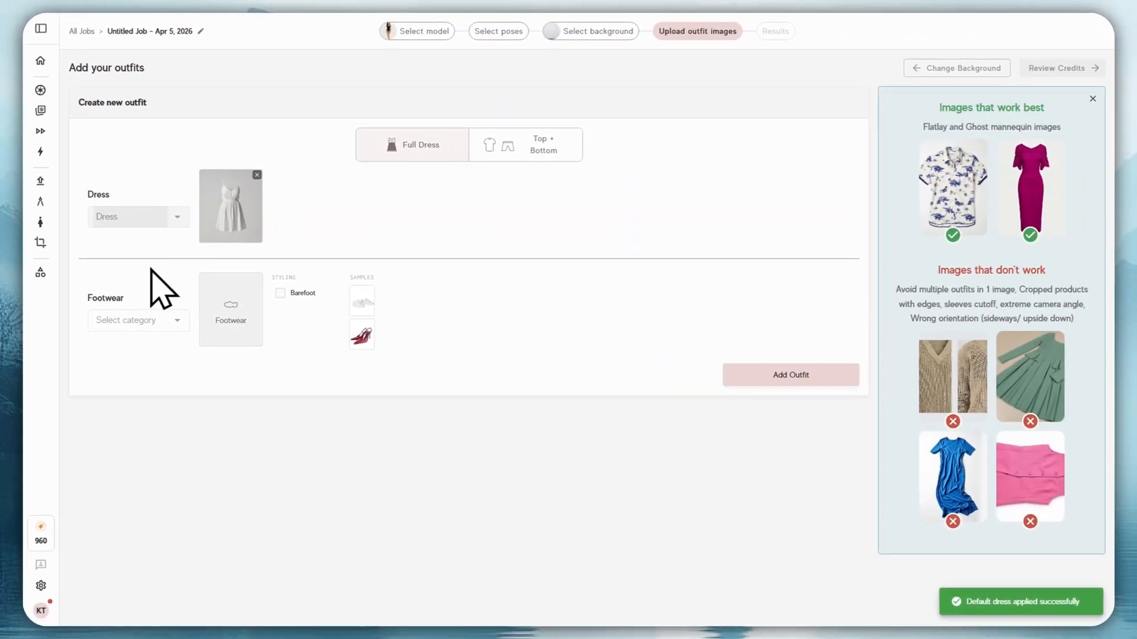
left_click(147, 319)
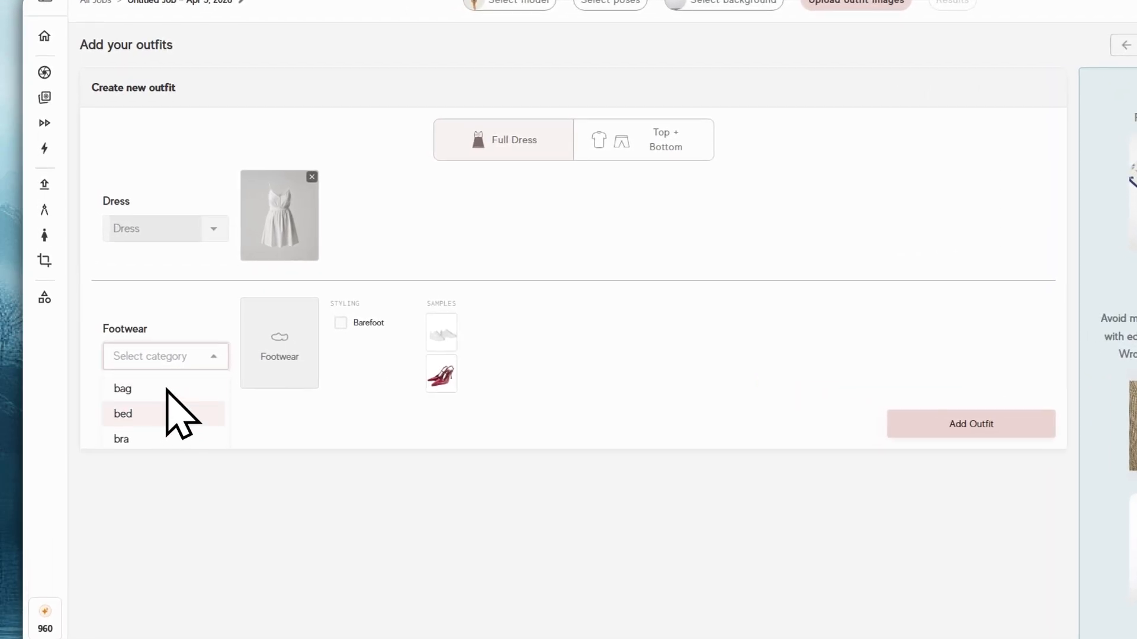
scroll(172, 421, "down", 5)
left_click(284, 426)
left_click(278, 354)
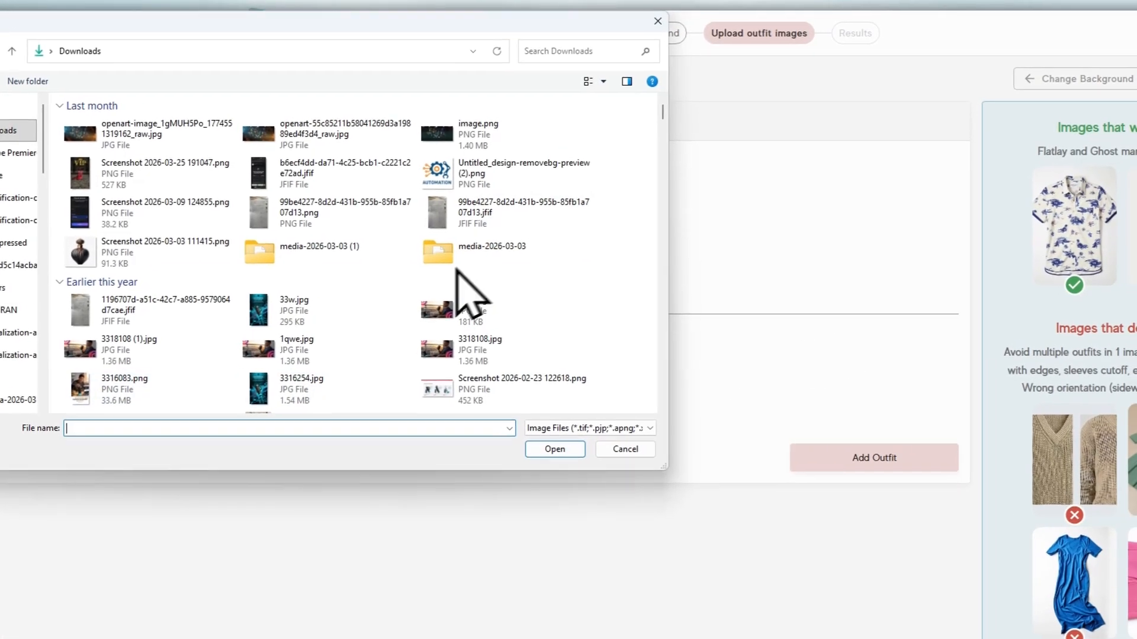
left_click(658, 21)
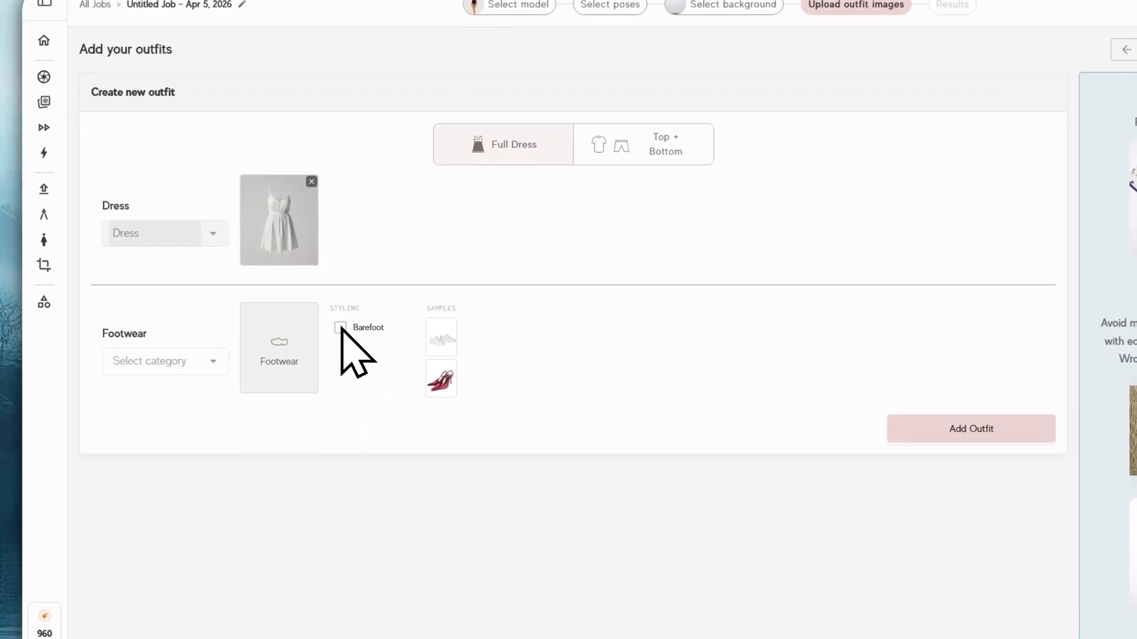
Use the red slingback heels sample as the footwear and add the completed outfit to the job
mouse_move(435, 392)
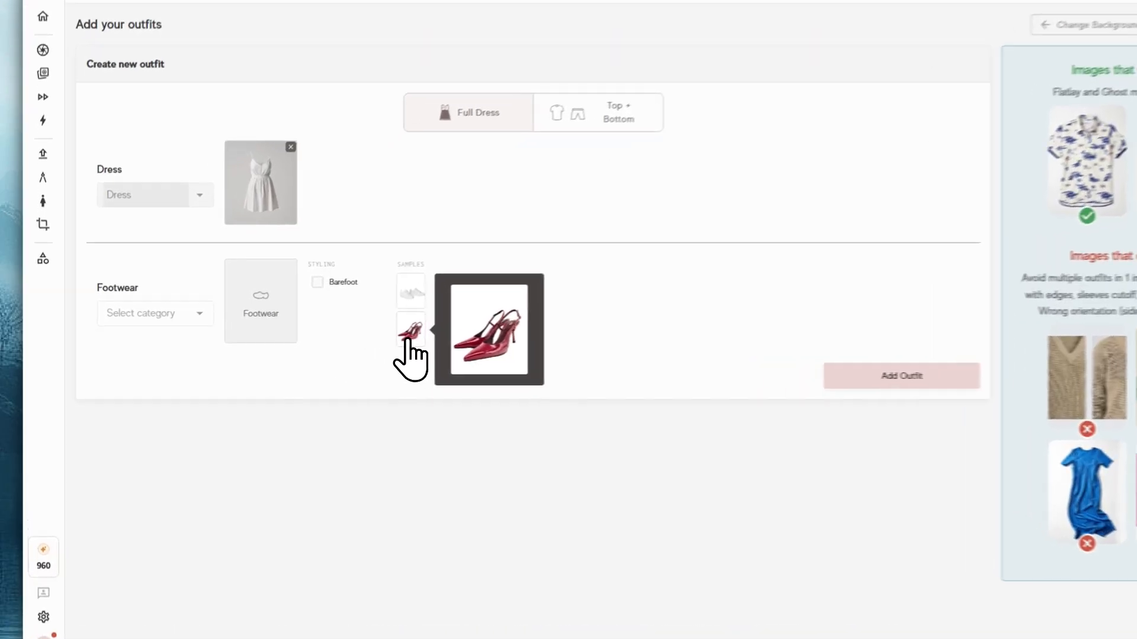
left_click(359, 342)
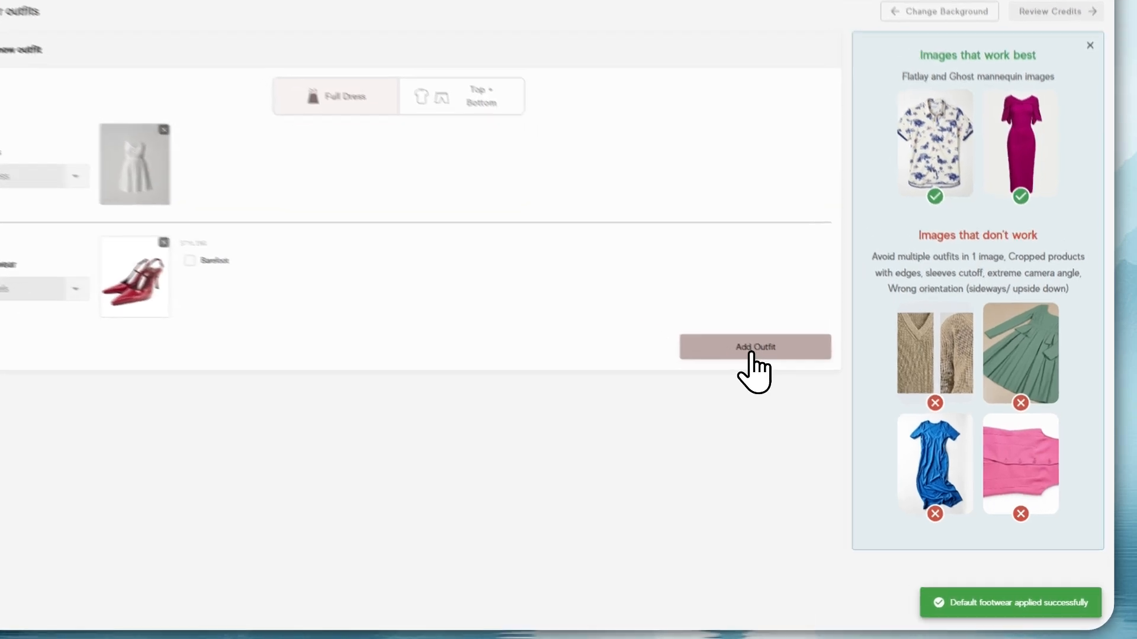
left_click(779, 370)
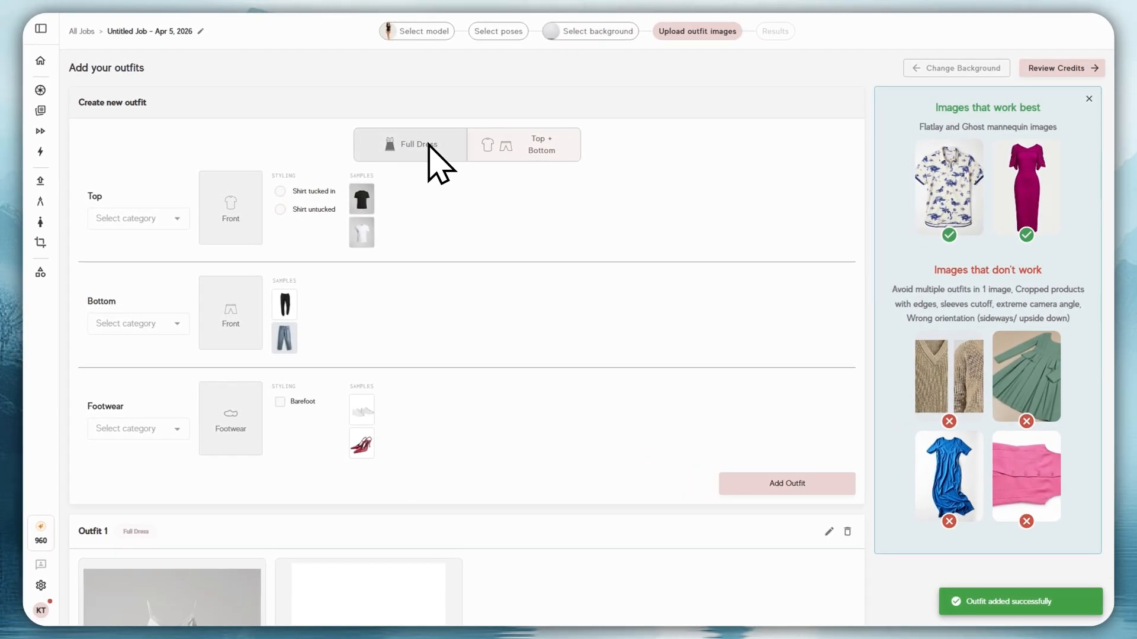
Check the added Outfit 1 and proceed to the credit review to examine the job's cost
scroll(417, 163, "down", 4)
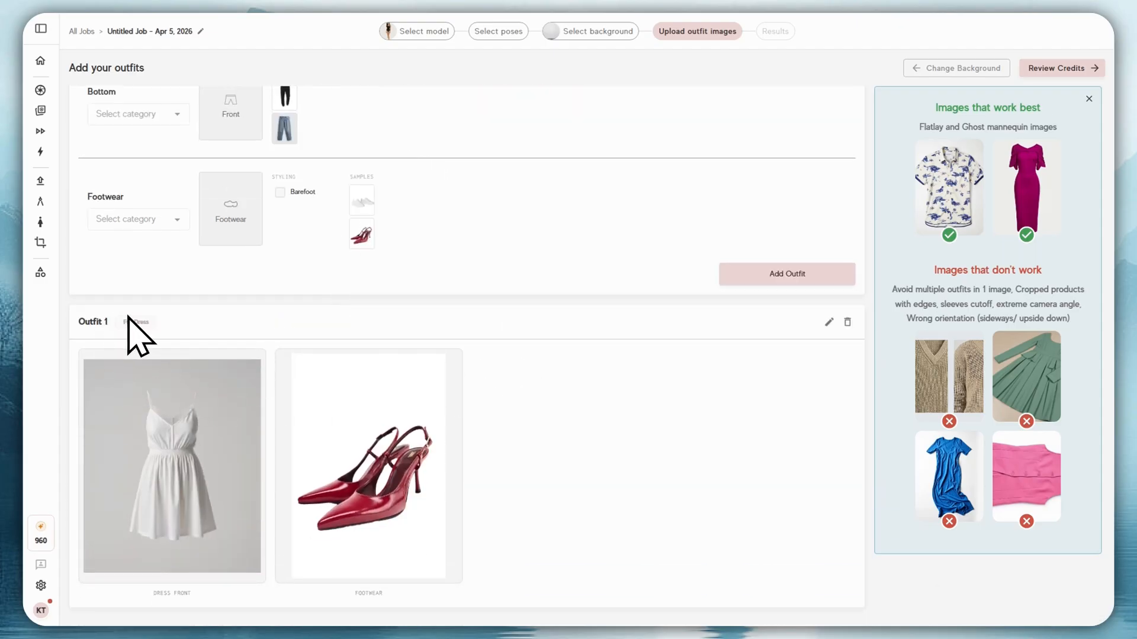
scroll(148, 347, "up", 4)
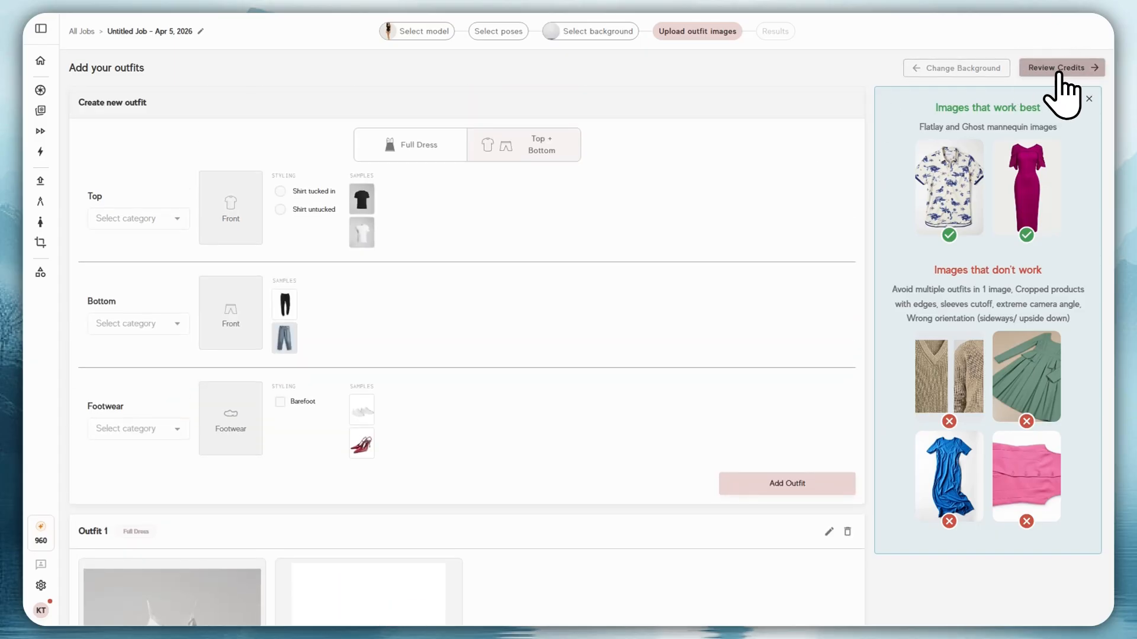
left_click(1056, 67)
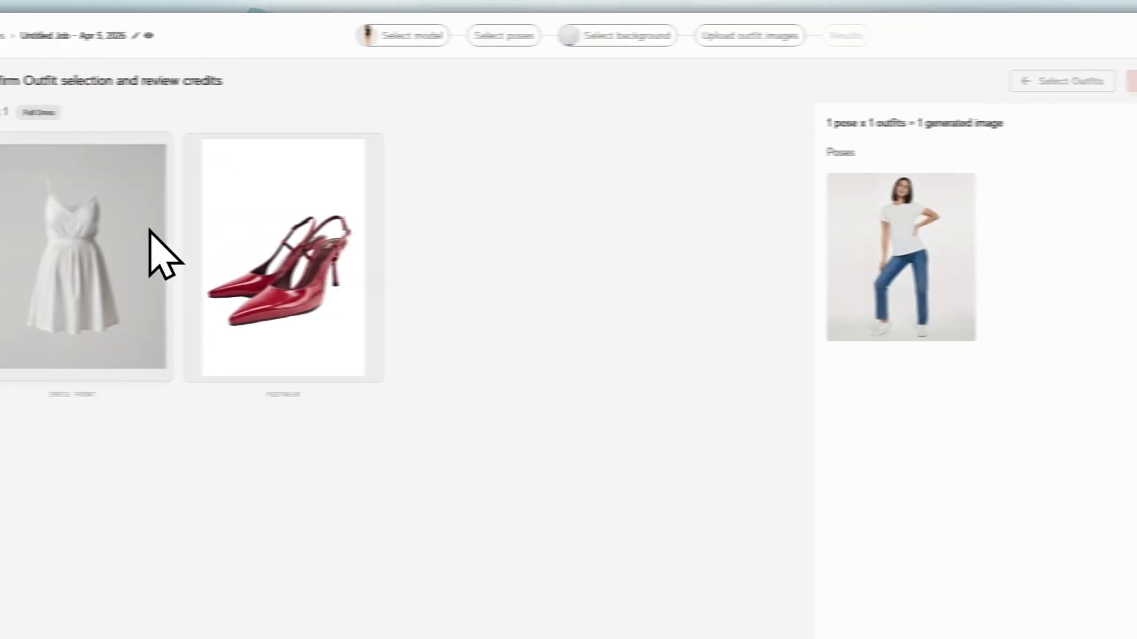
left_click_drag(116, 81, 323, 82)
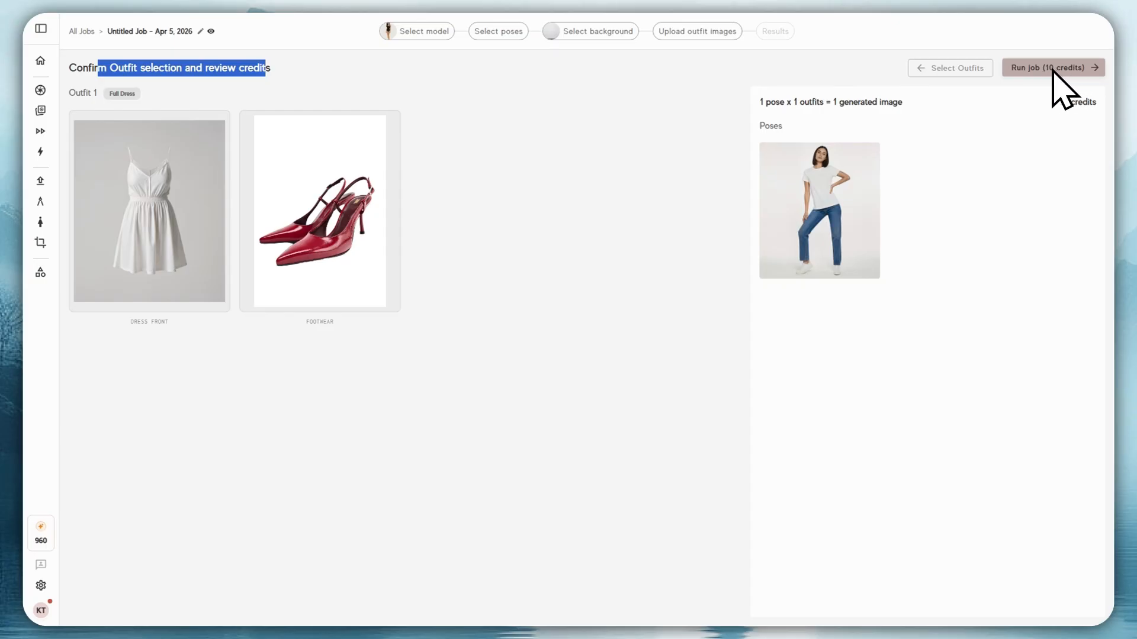
left_click_drag(1059, 101, 1095, 102)
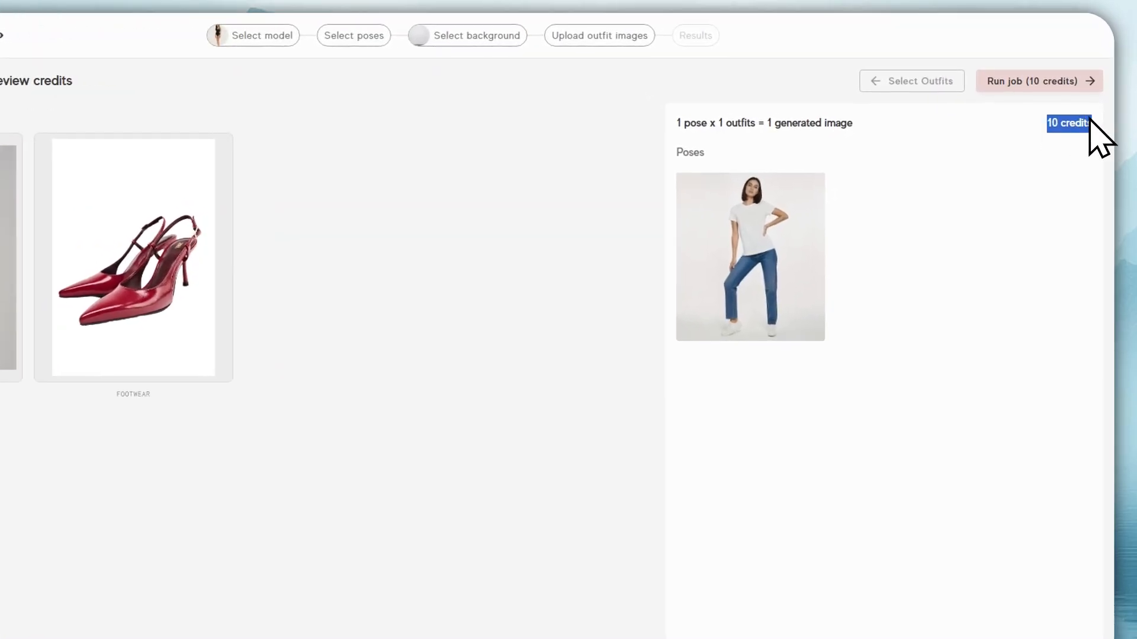
Run the job for 10 credits, accepting that outfits and poses are locked from here on
left_click(1029, 83)
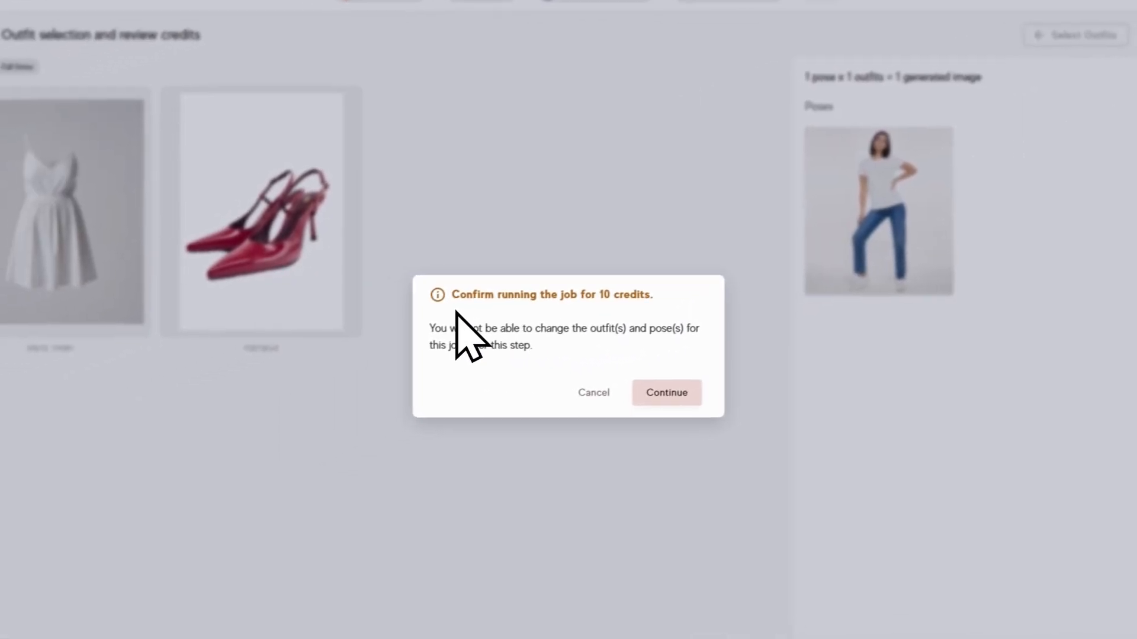
left_click_drag(446, 322, 672, 323)
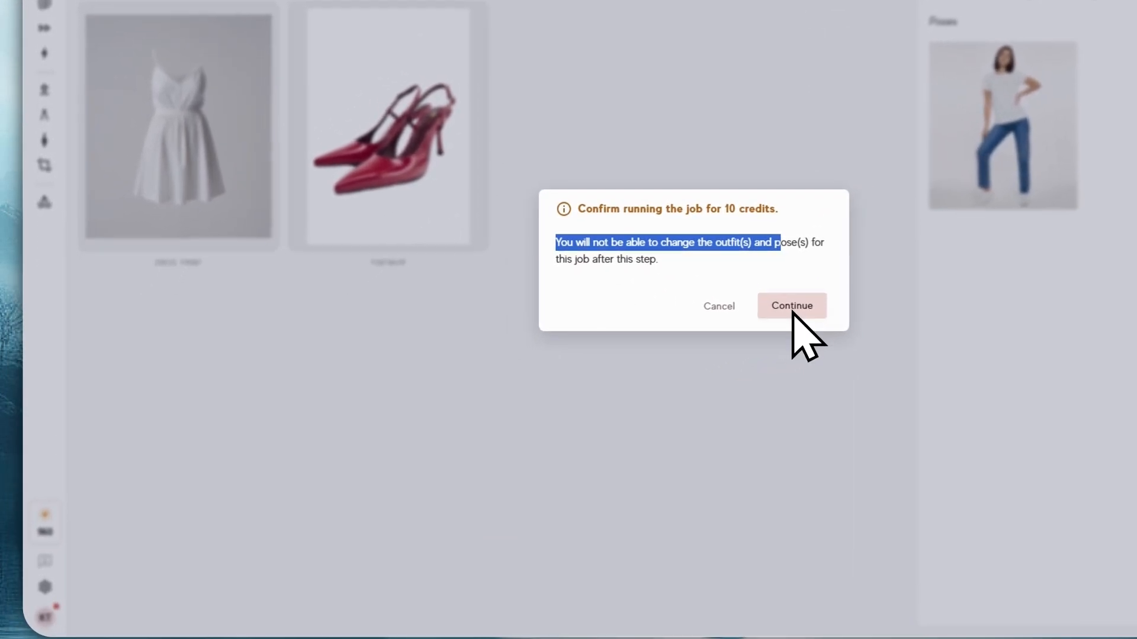
left_click(649, 362)
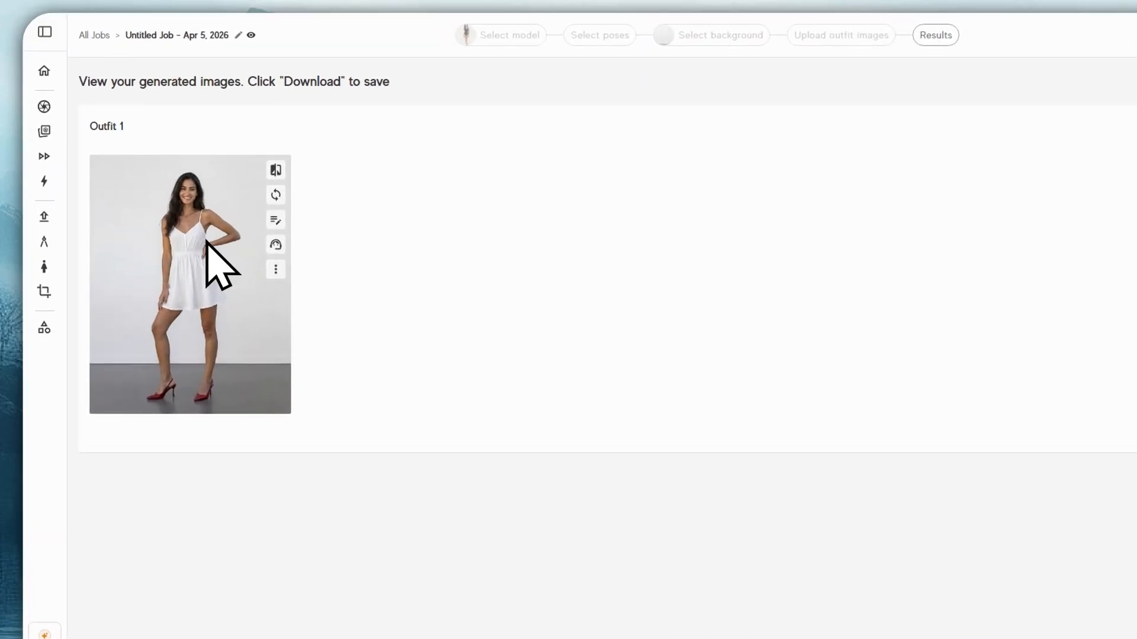
Compare the generated Outfit 1 image with the original product image and with the pose reference
left_click(198, 235)
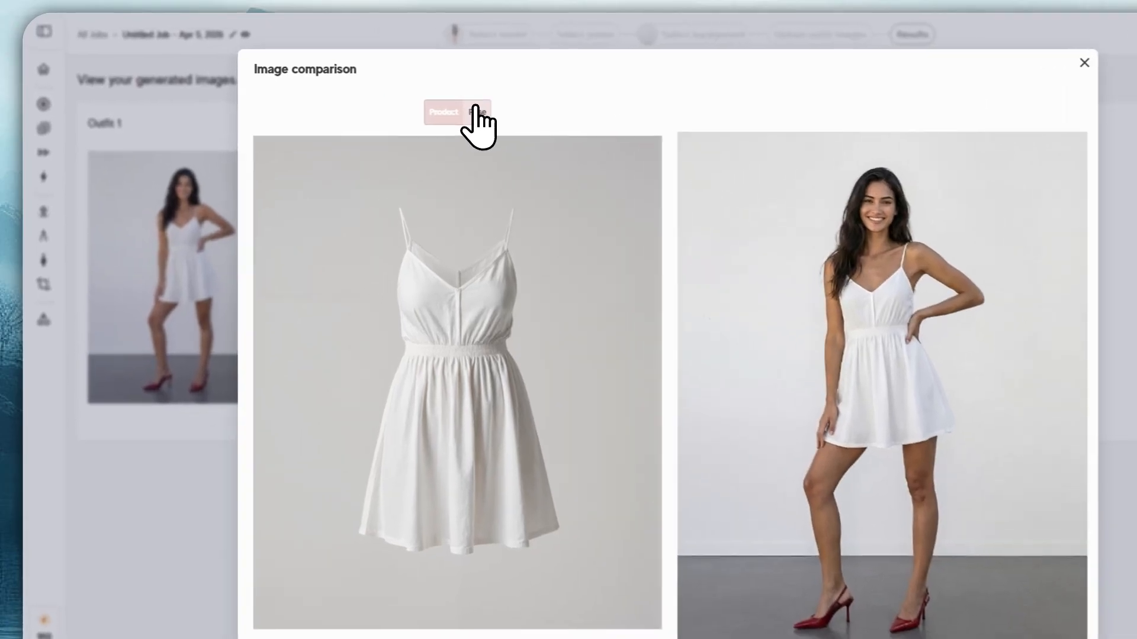
left_click(406, 96)
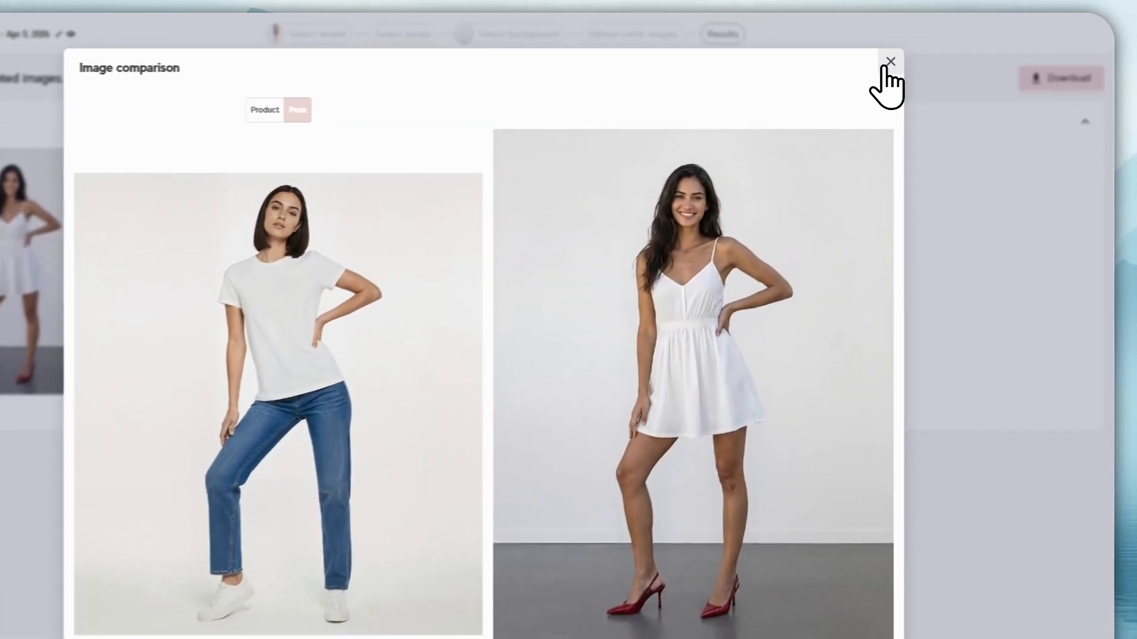
left_click(920, 55)
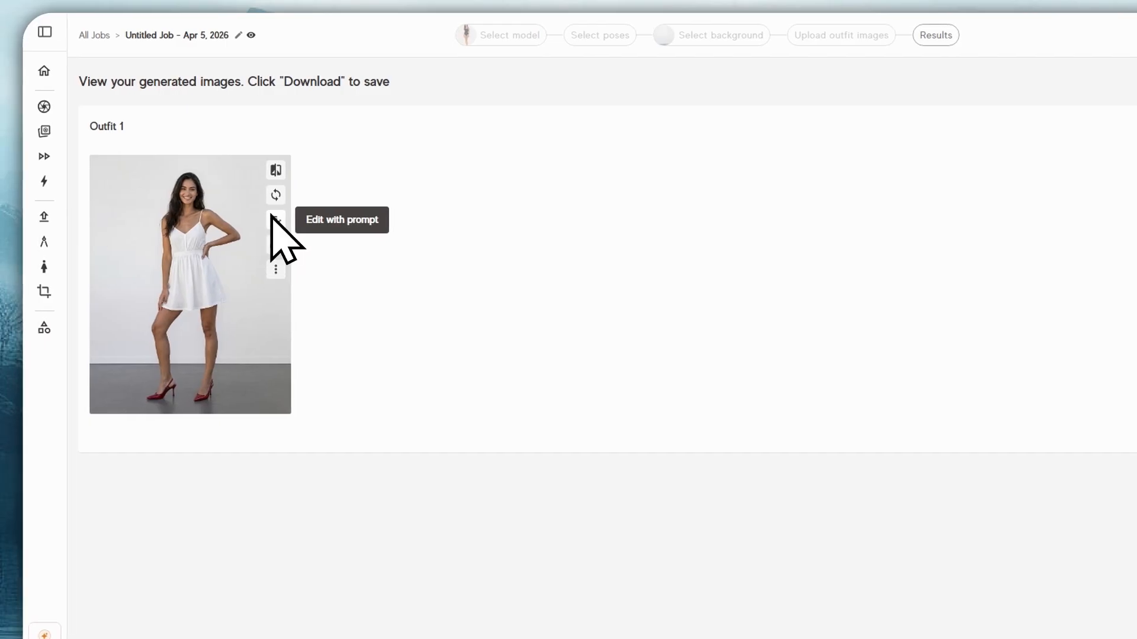
Examine the generated image's prompt editing, post production request and additional options without submitting anything
left_click(274, 219)
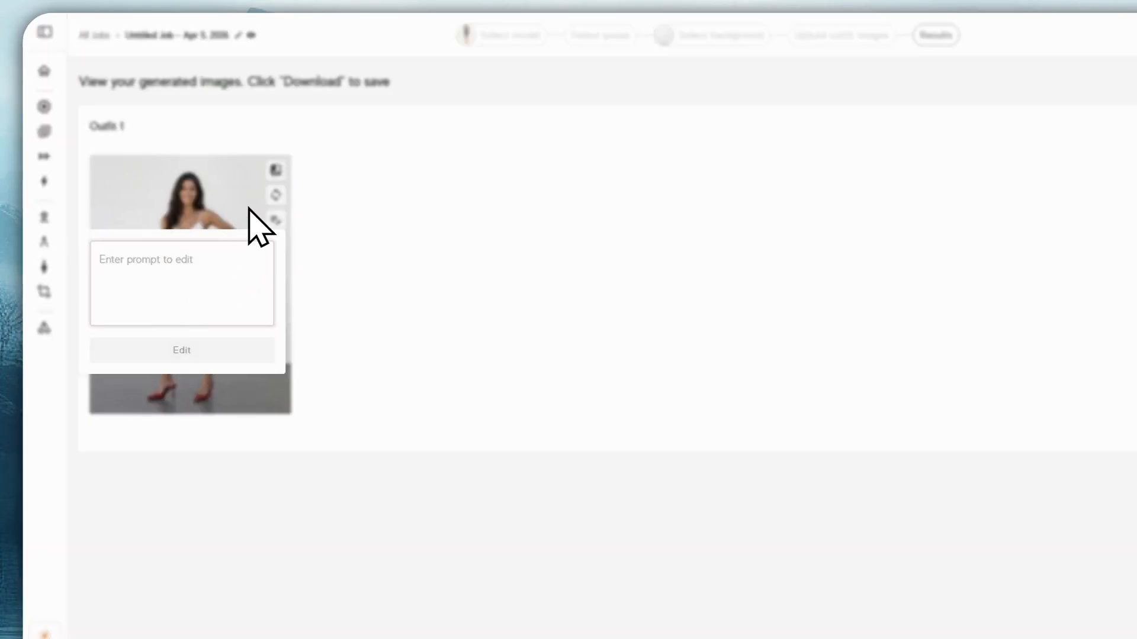
left_click(248, 208)
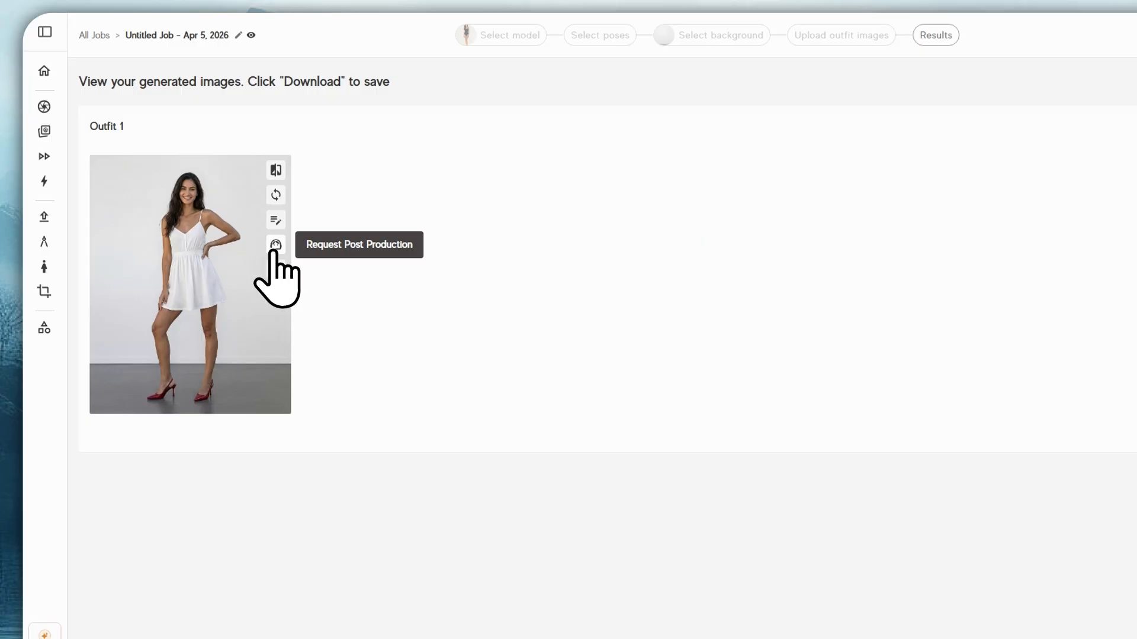
left_click(276, 244)
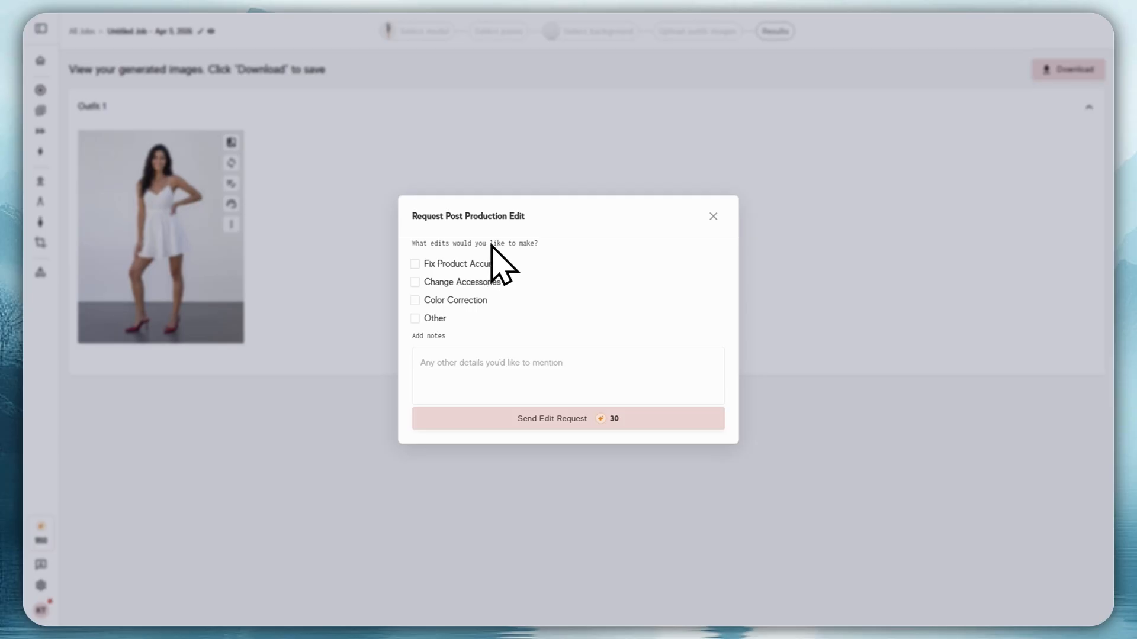
left_click(710, 217)
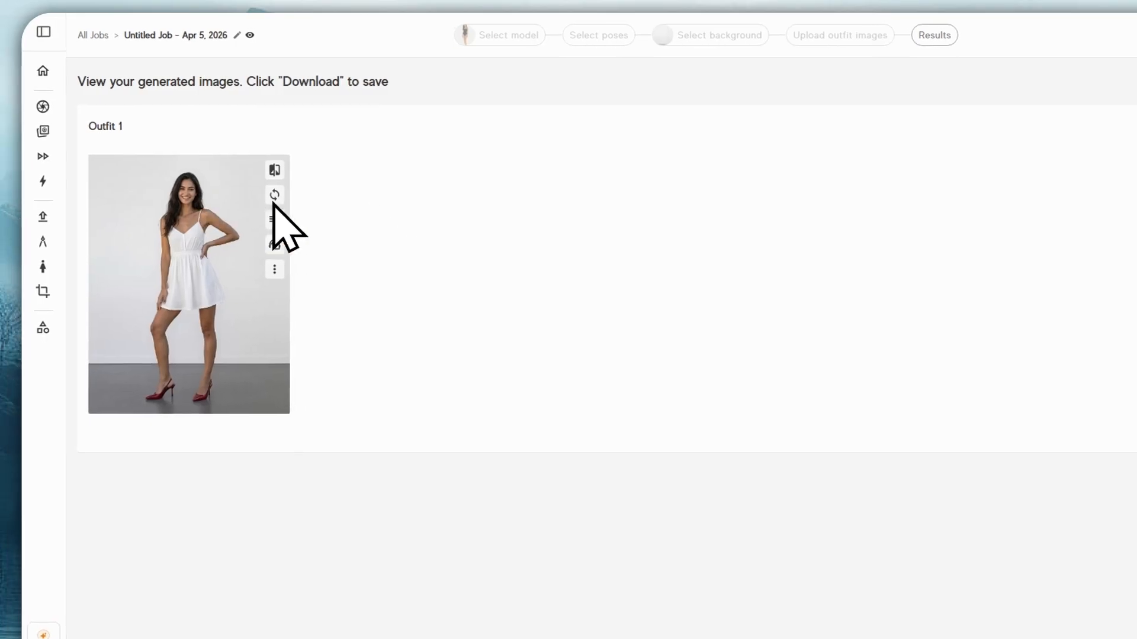
left_click(275, 269)
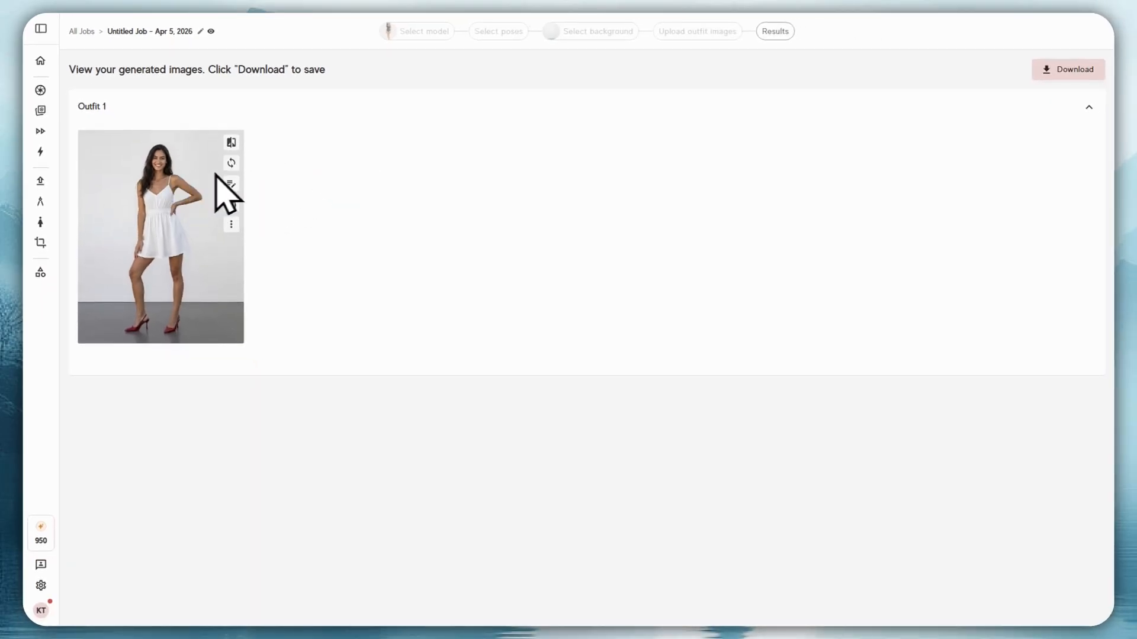
Download the job's generated image as JPEG and return to the list of all jobs
left_click(1065, 70)
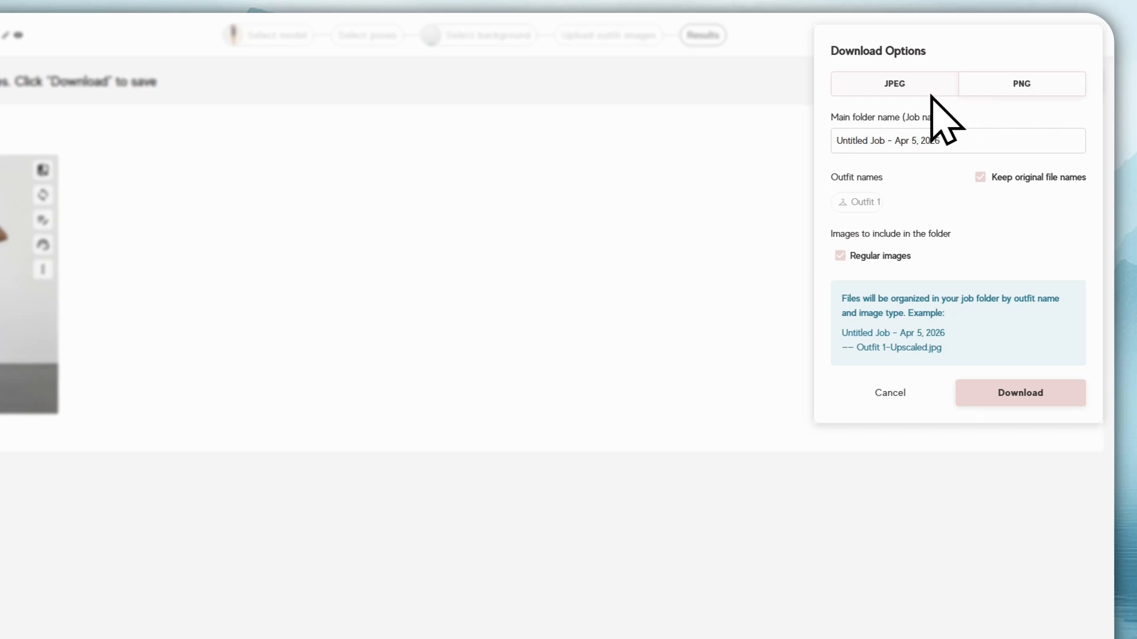
left_click(995, 394)
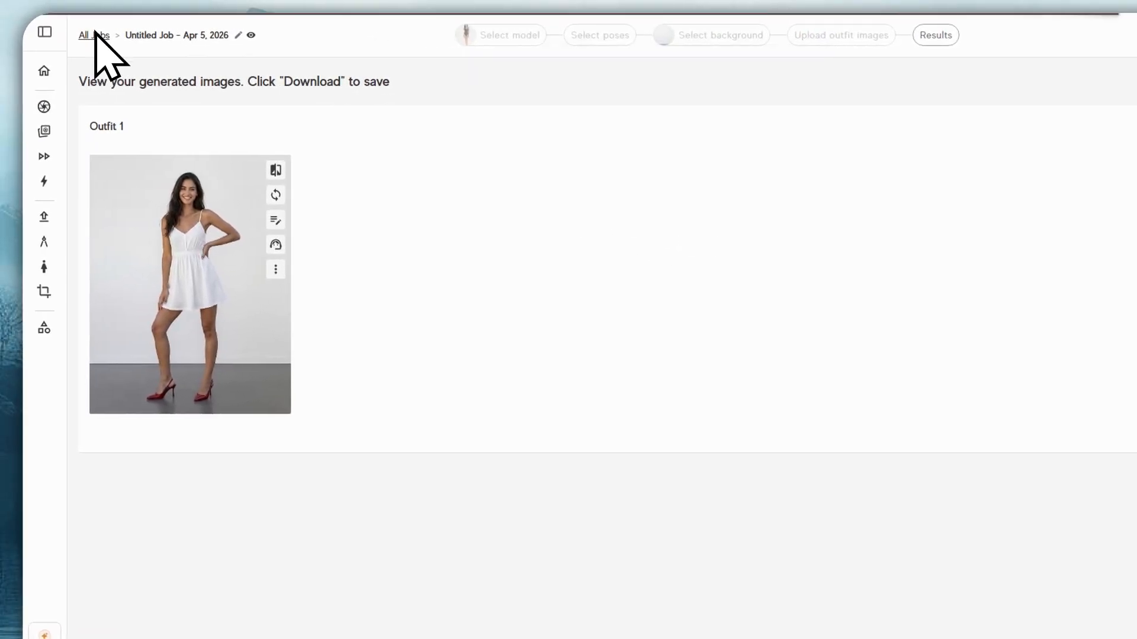
left_click(94, 35)
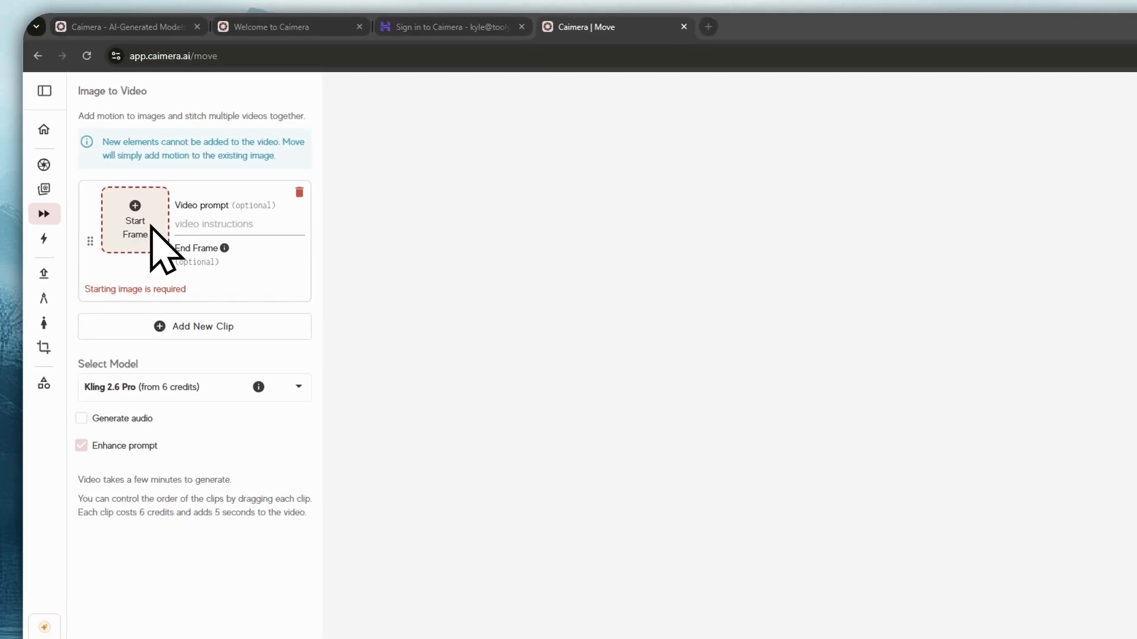
Upload 33w.jpg from Downloads as the start frame of the video clip
left_click(116, 192)
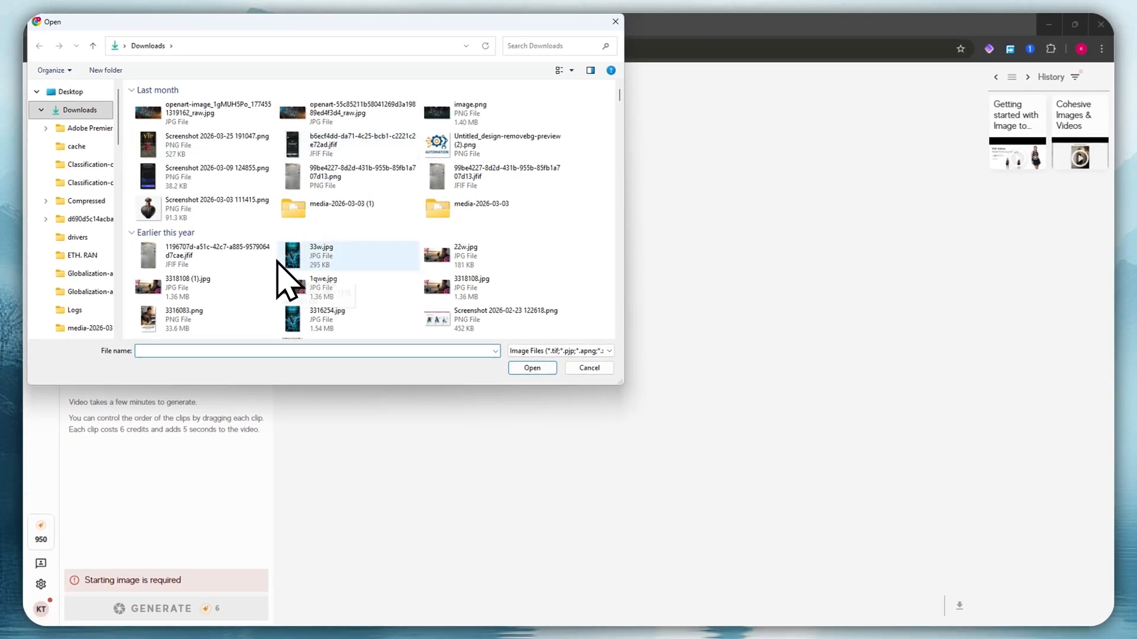
left_click(308, 256)
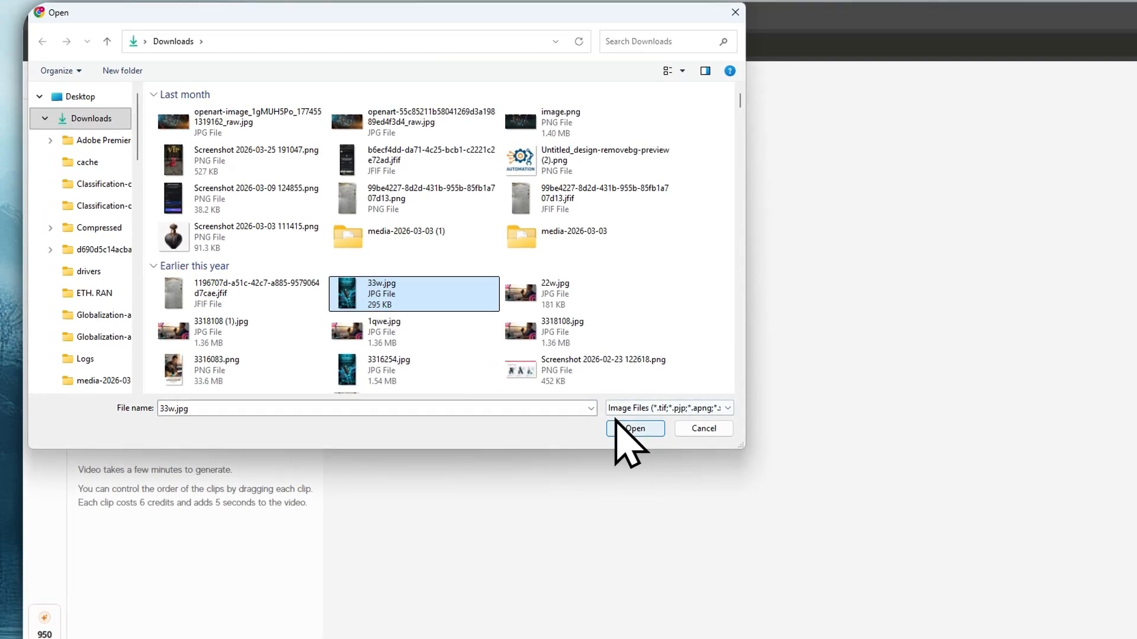
left_click(622, 421)
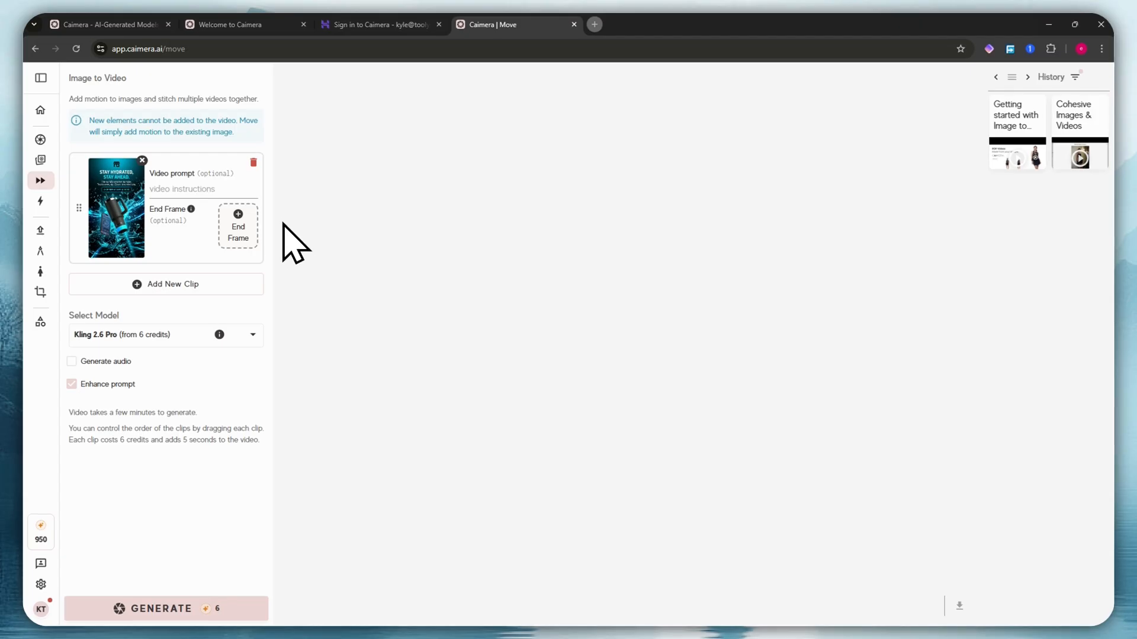
Enter the video prompt "Add some movements on the product. Also make the water splash on the background move a bit."
left_click(184, 189)
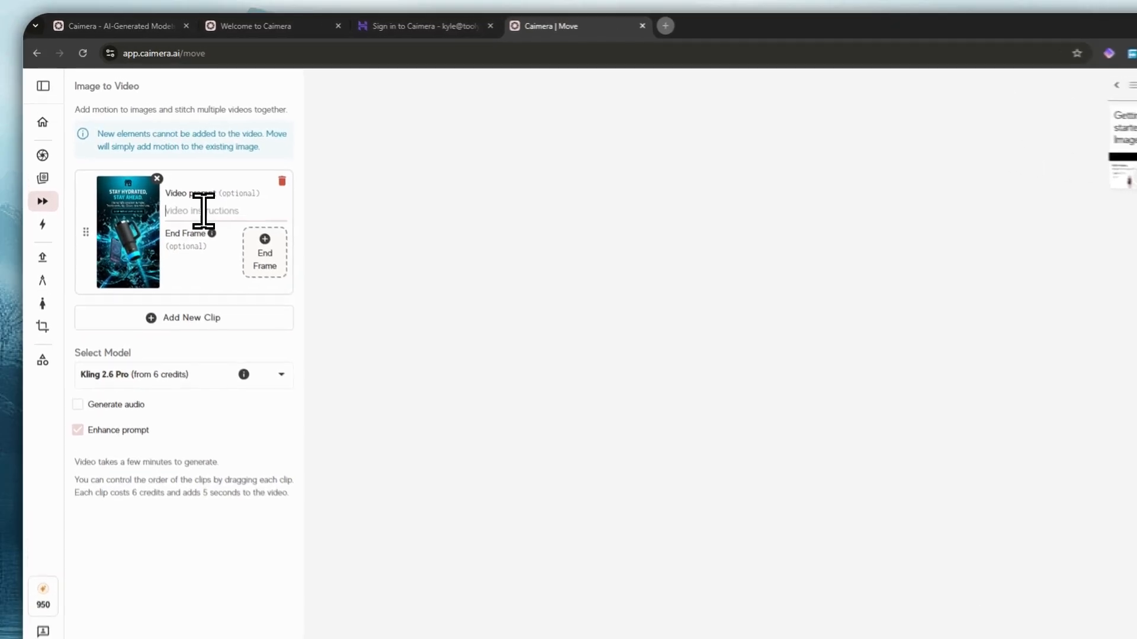
type("Add some")
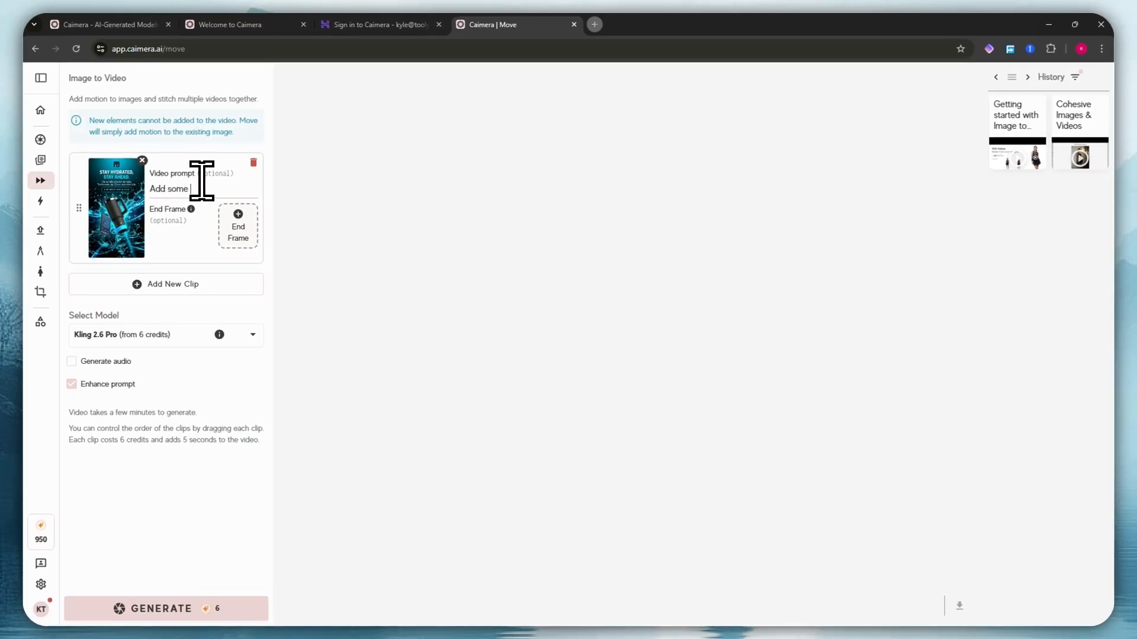
type(" movements on the pr")
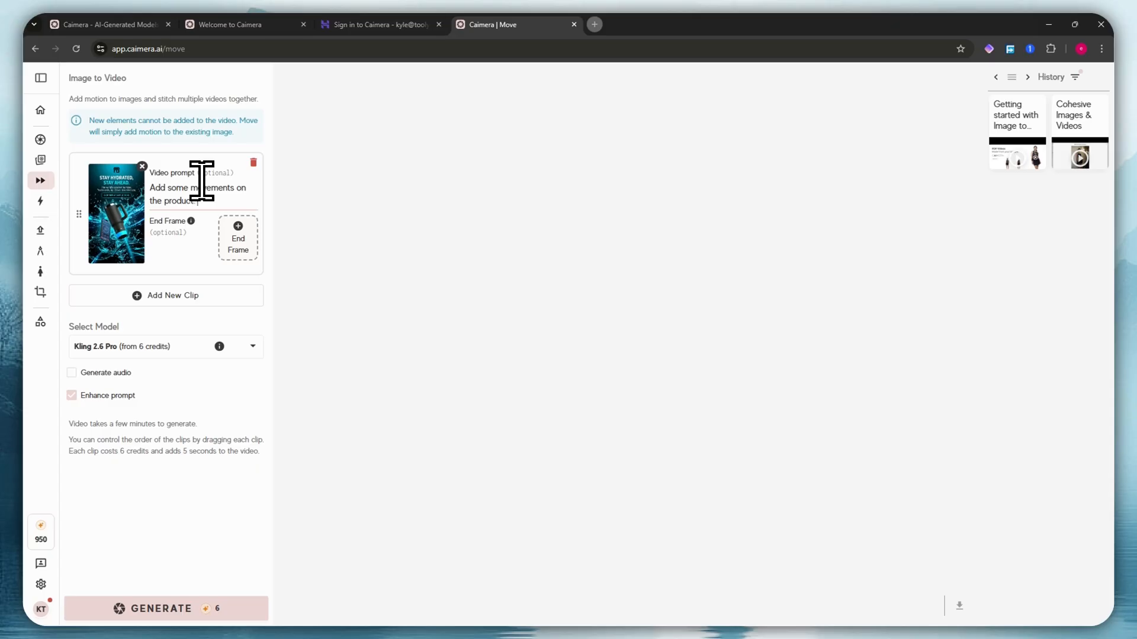
type("oduct.")
key("BackSpace")
type("Also make the water sp")
key("BackSpace")
type("lash on th")
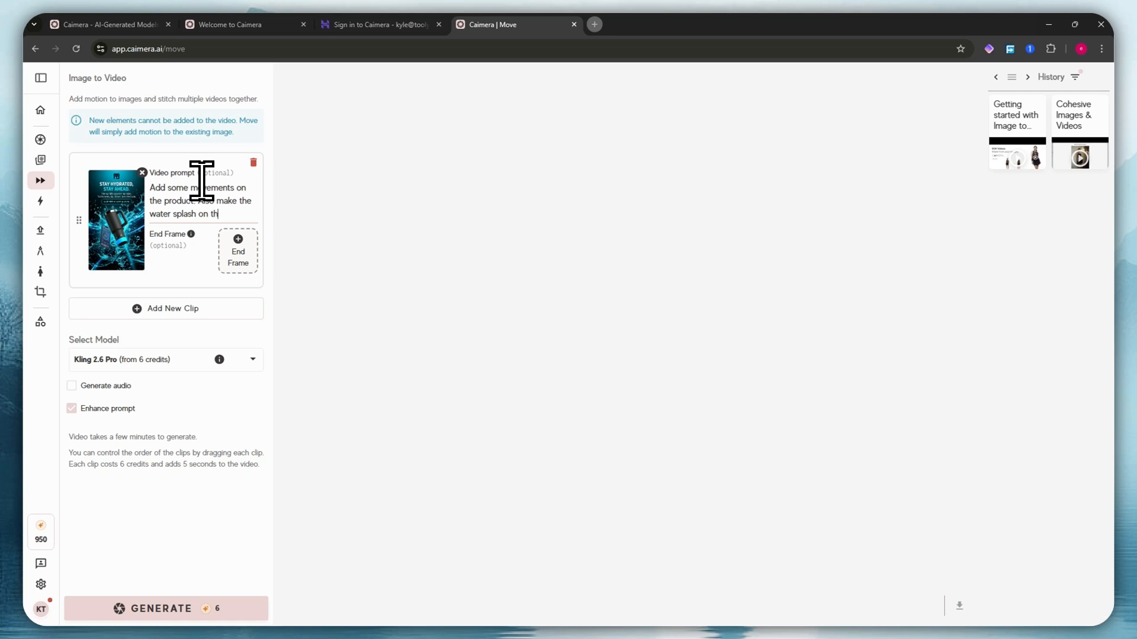
type("e background")
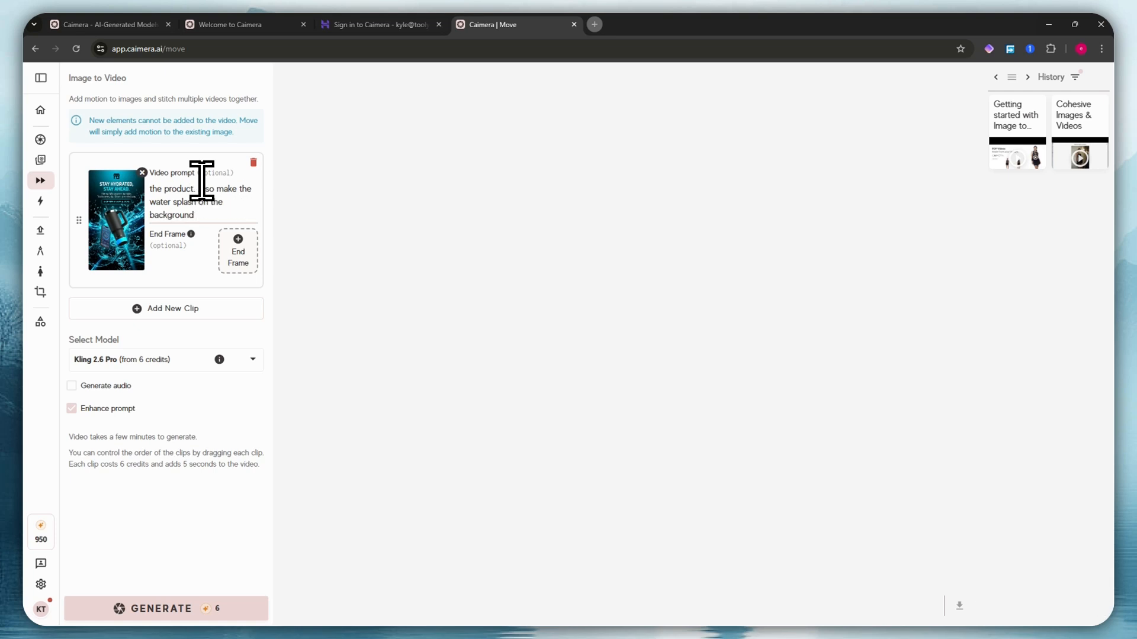
type(" ha")
key("BackSpace")
key("BackSpace")
type("move a bit.")
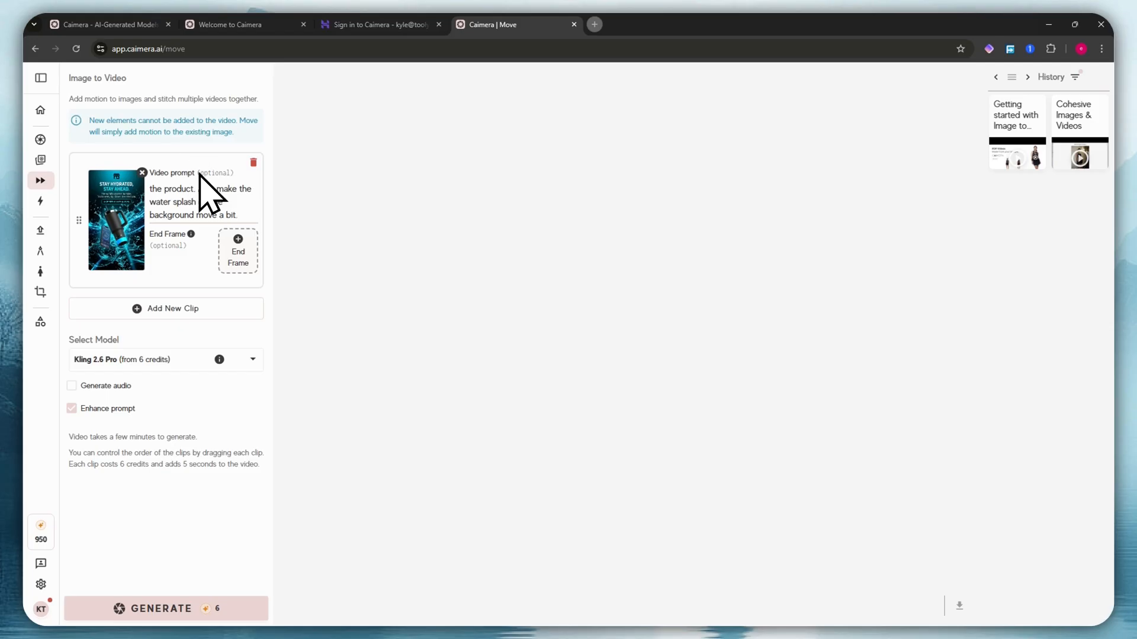
mouse_move(162, 244)
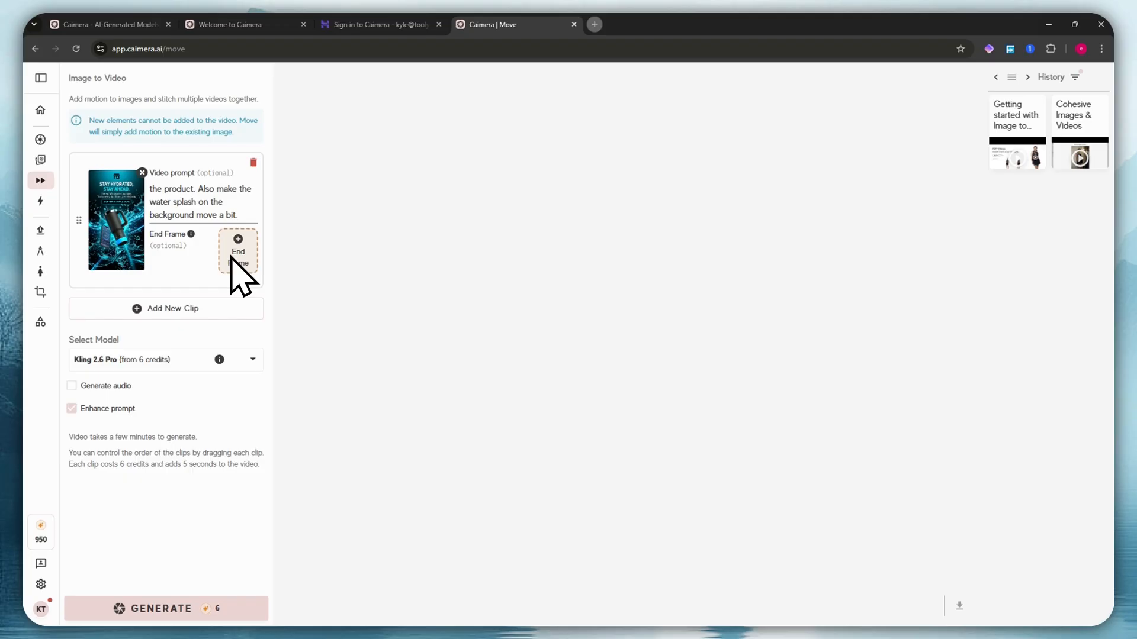
left_click(155, 308)
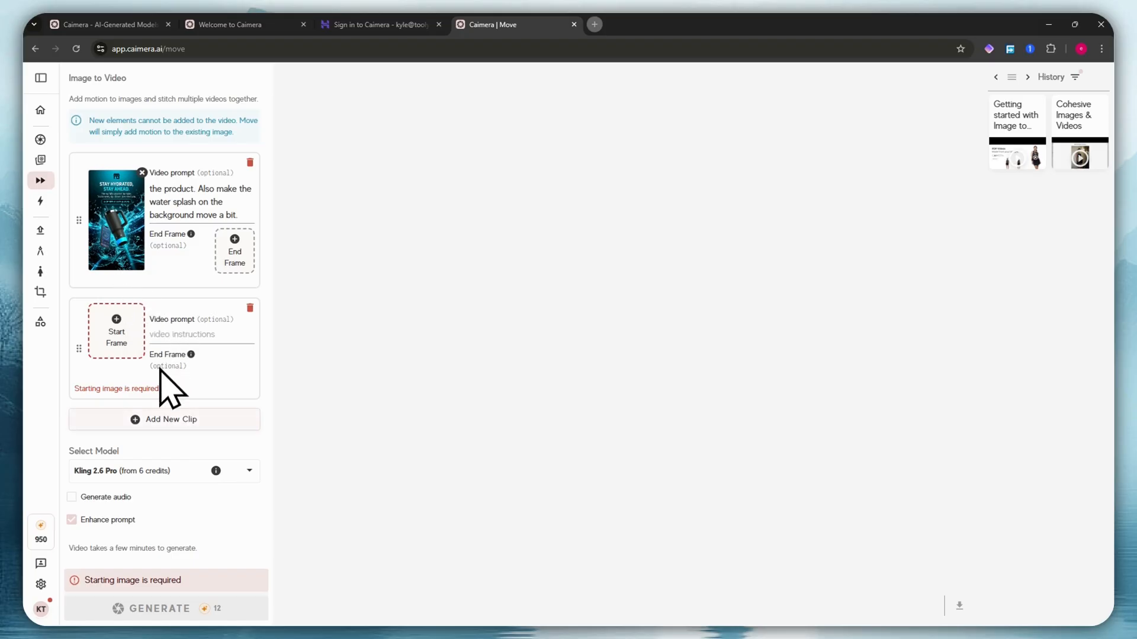
left_click(249, 307)
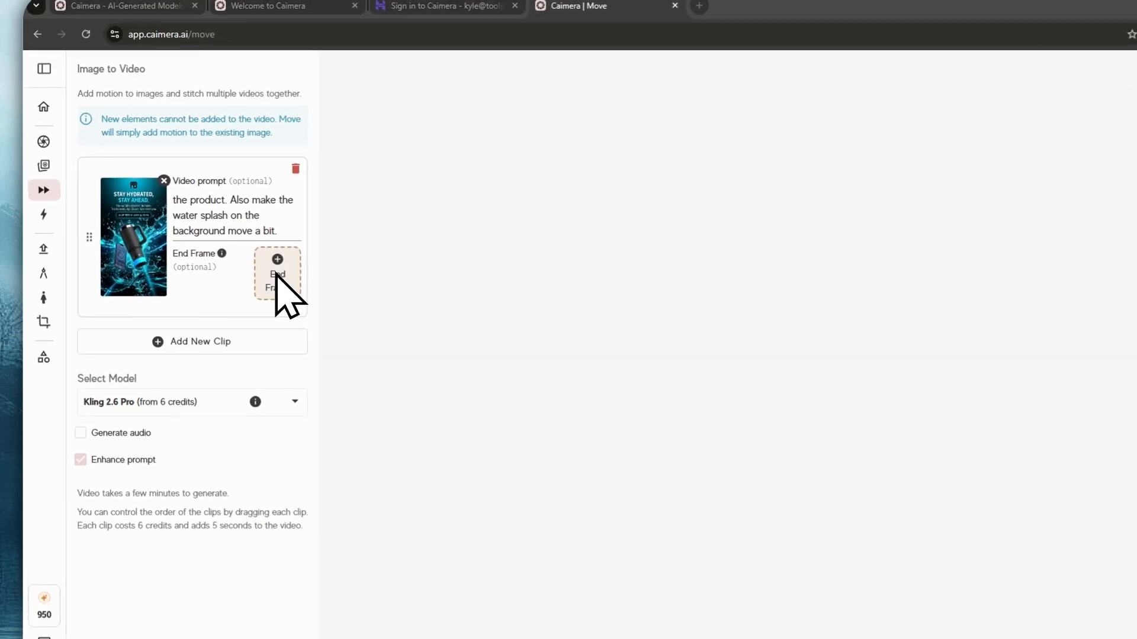
Upload 33w.jpg from Downloads as the end frame of the same clip
left_click(276, 274)
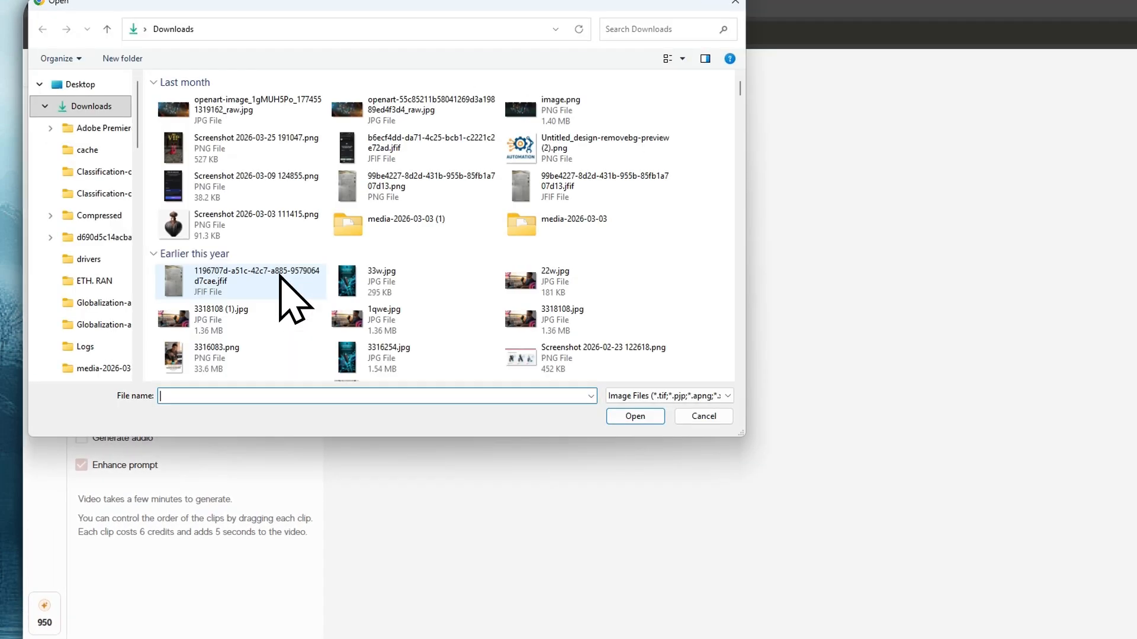
left_click(364, 280)
left_click(634, 415)
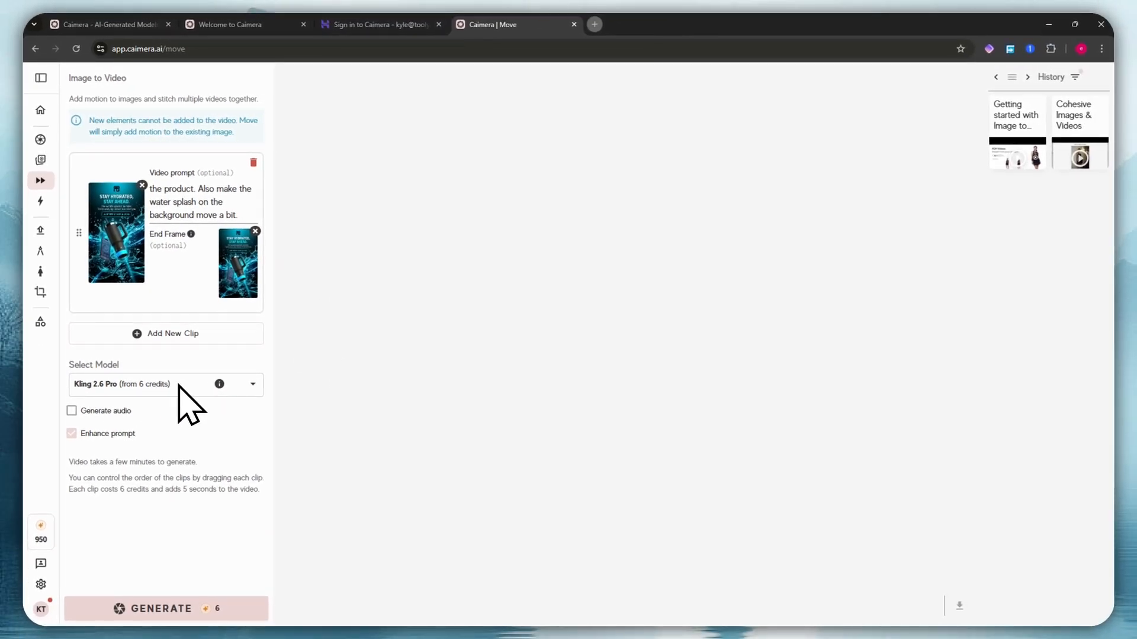
Generate the video with the Pro (10 credits) model and play the result
left_click(176, 388)
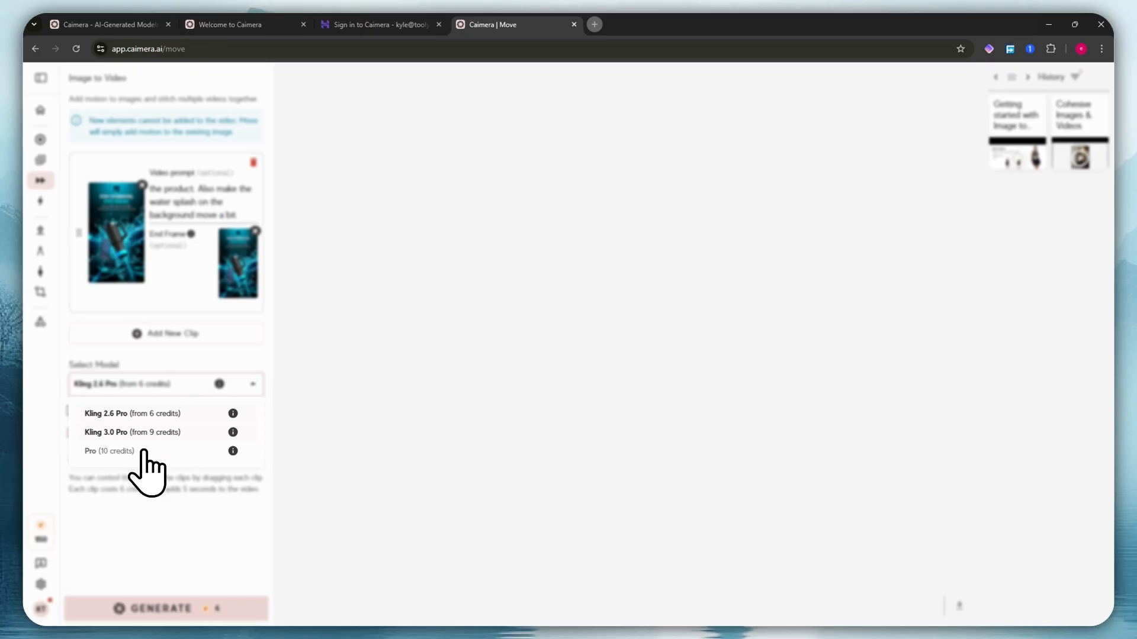
left_click(143, 451)
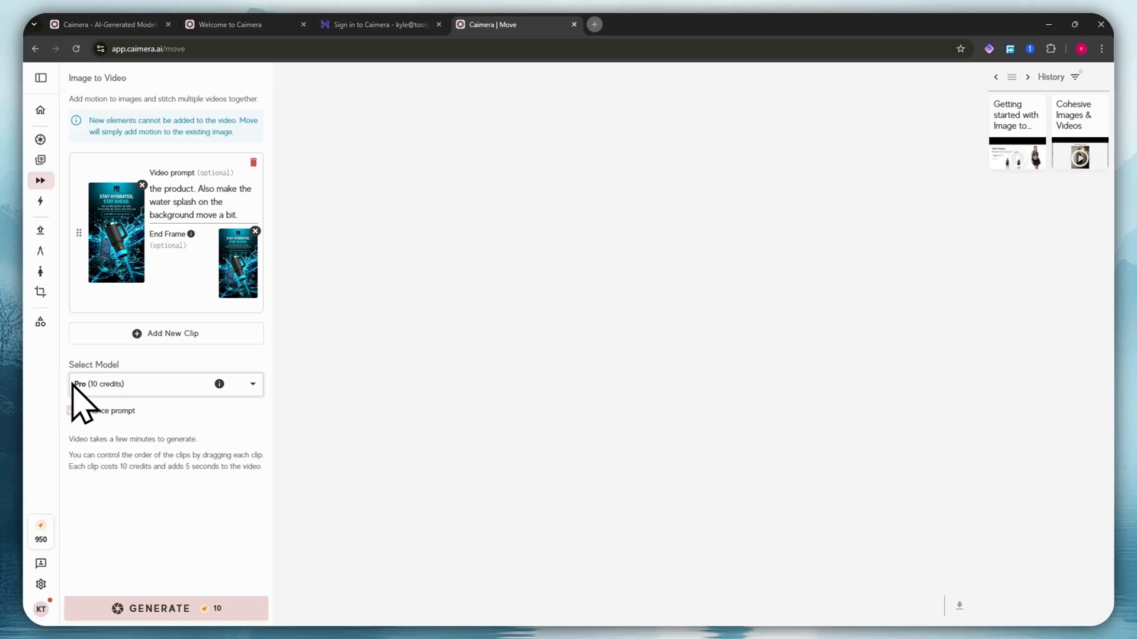
mouse_move(77, 410)
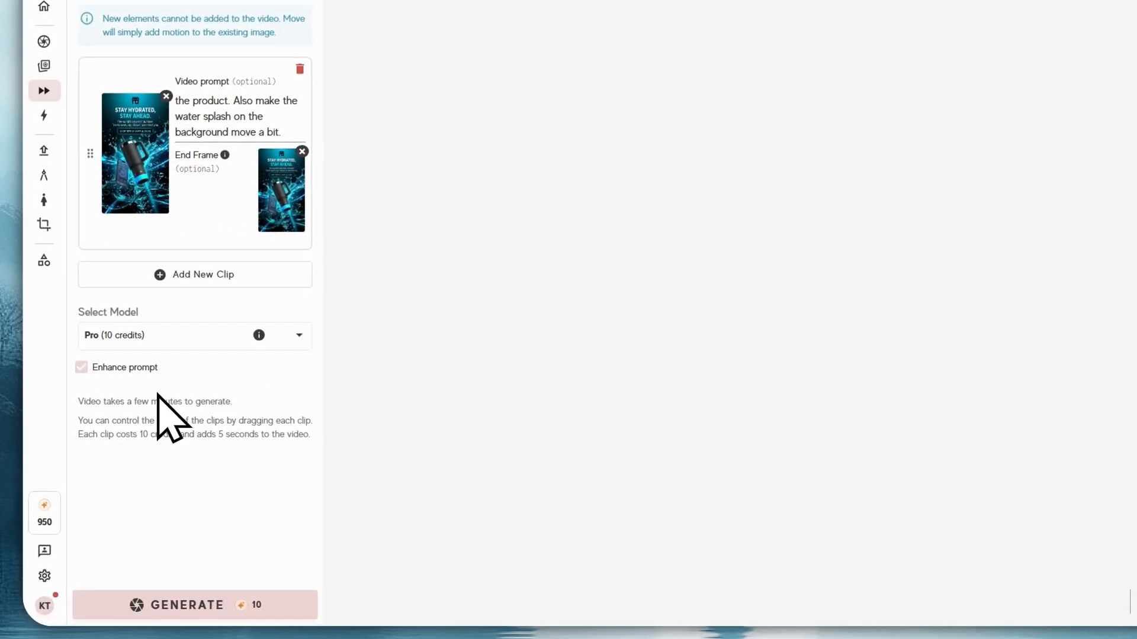
left_click(196, 606)
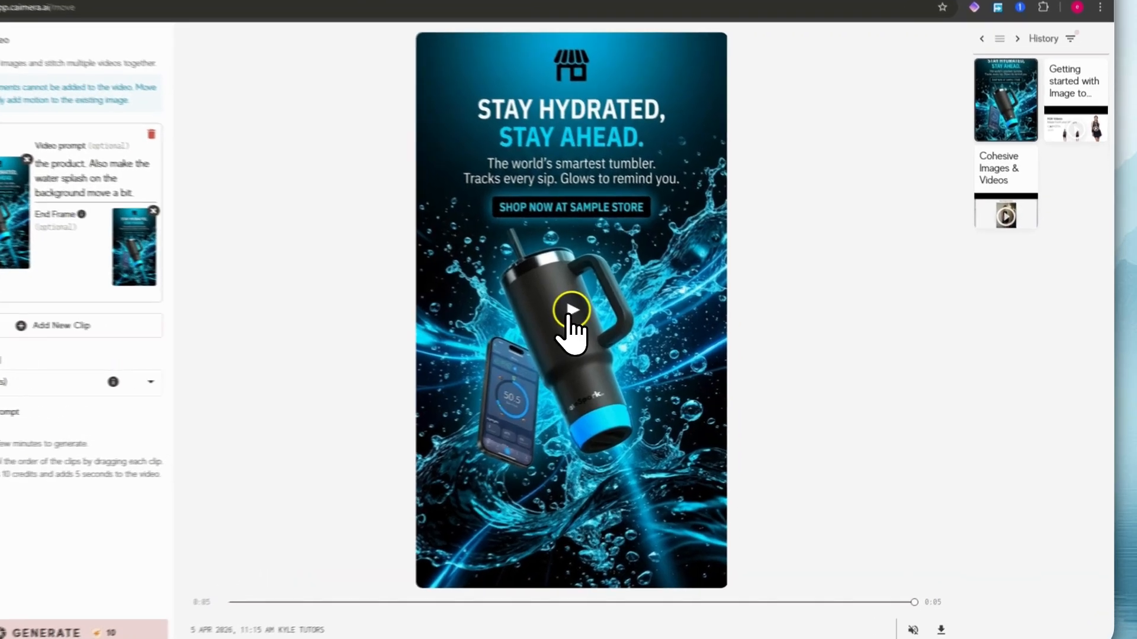
left_click(628, 320)
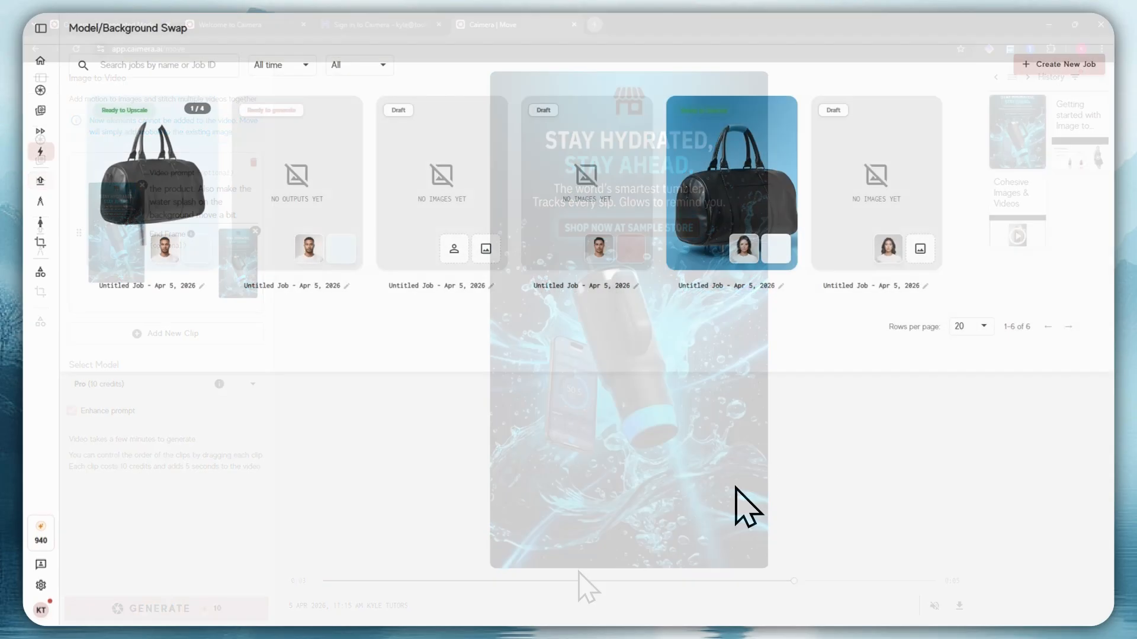
Create a new Model/Background Swap job with the male model with tied-up dreadlocks, leaving the entire-model swap off
left_click_drag(84, 27, 208, 32)
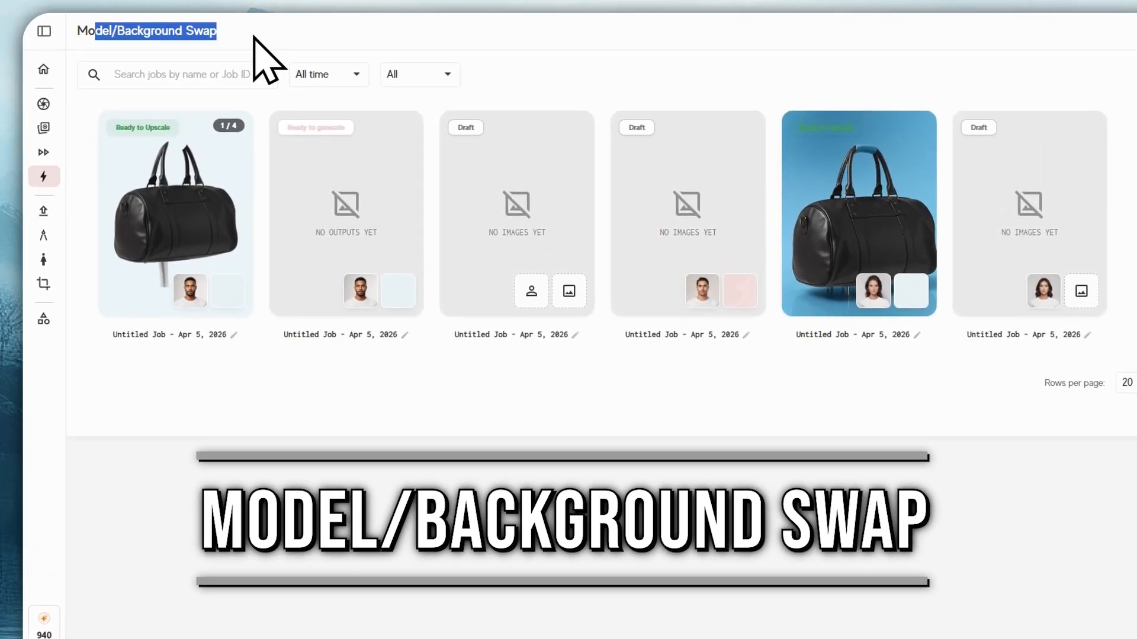
left_click(371, 37)
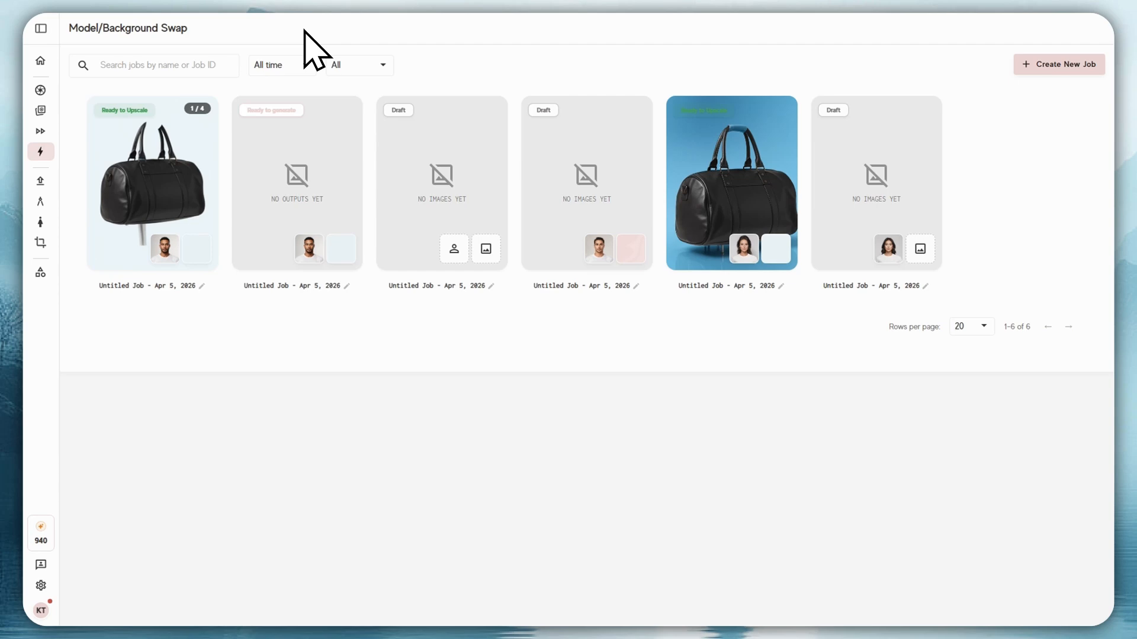
left_click(1060, 66)
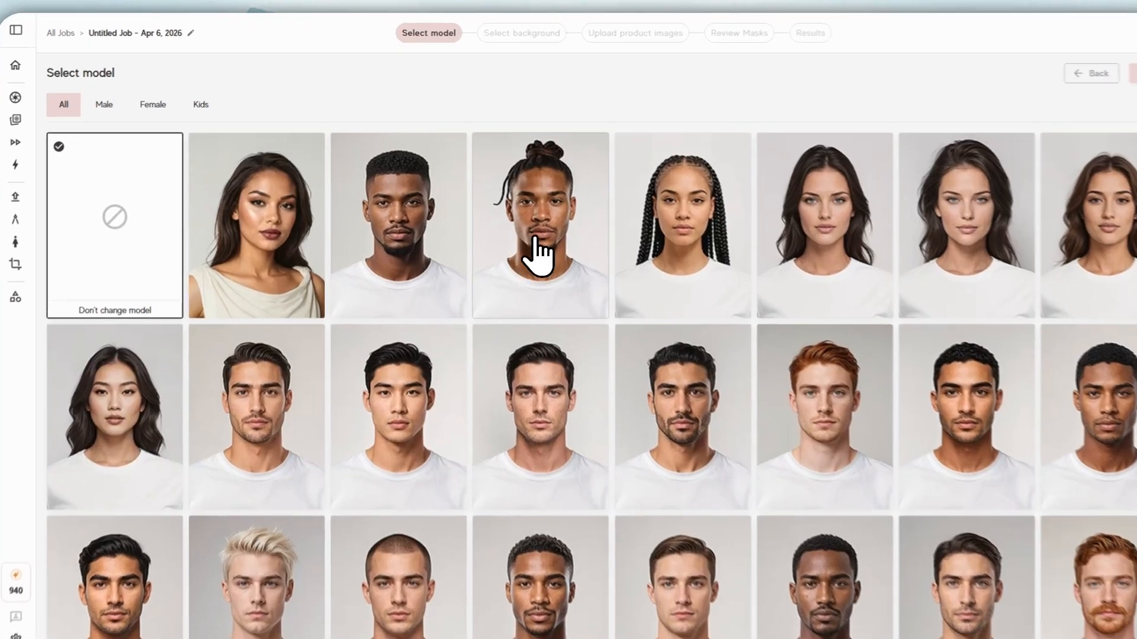
left_click(506, 264)
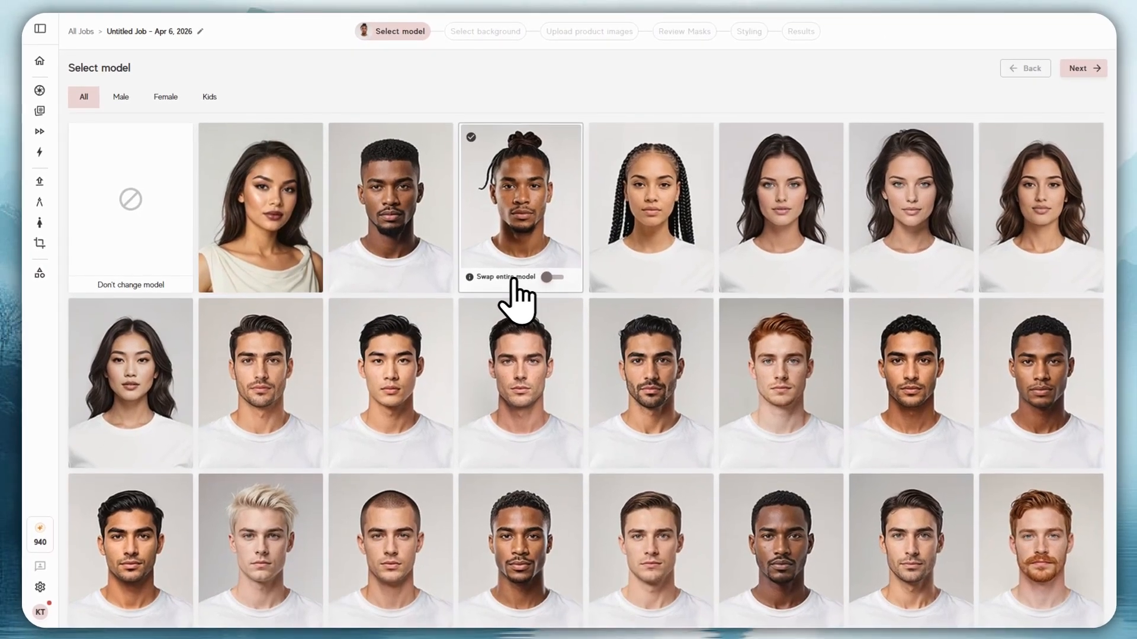
mouse_move(496, 326)
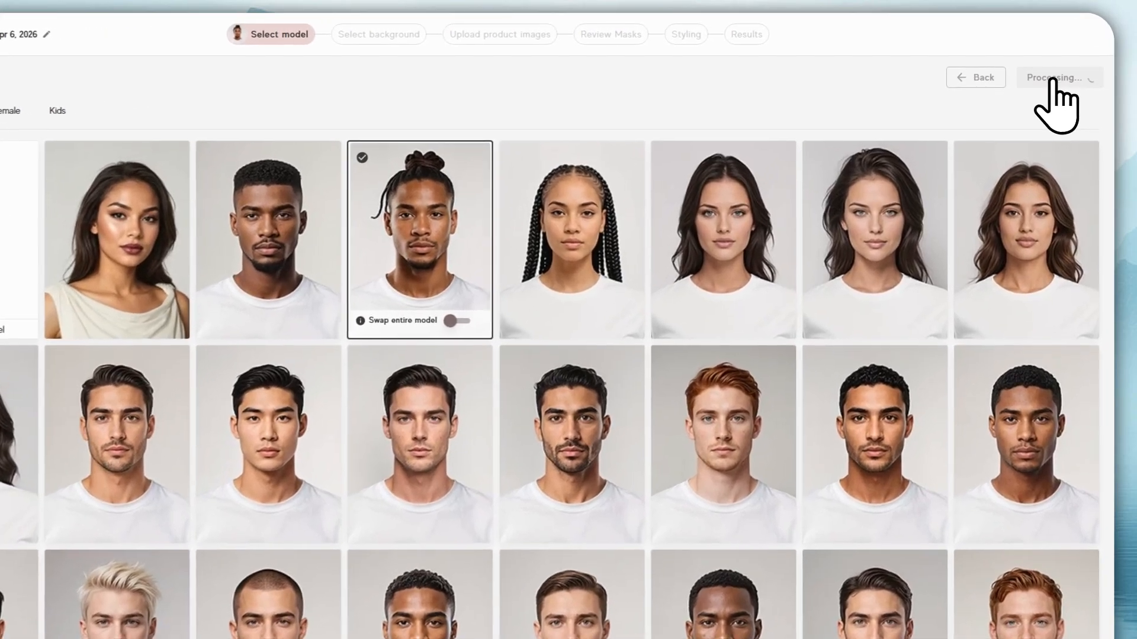
left_click(1081, 67)
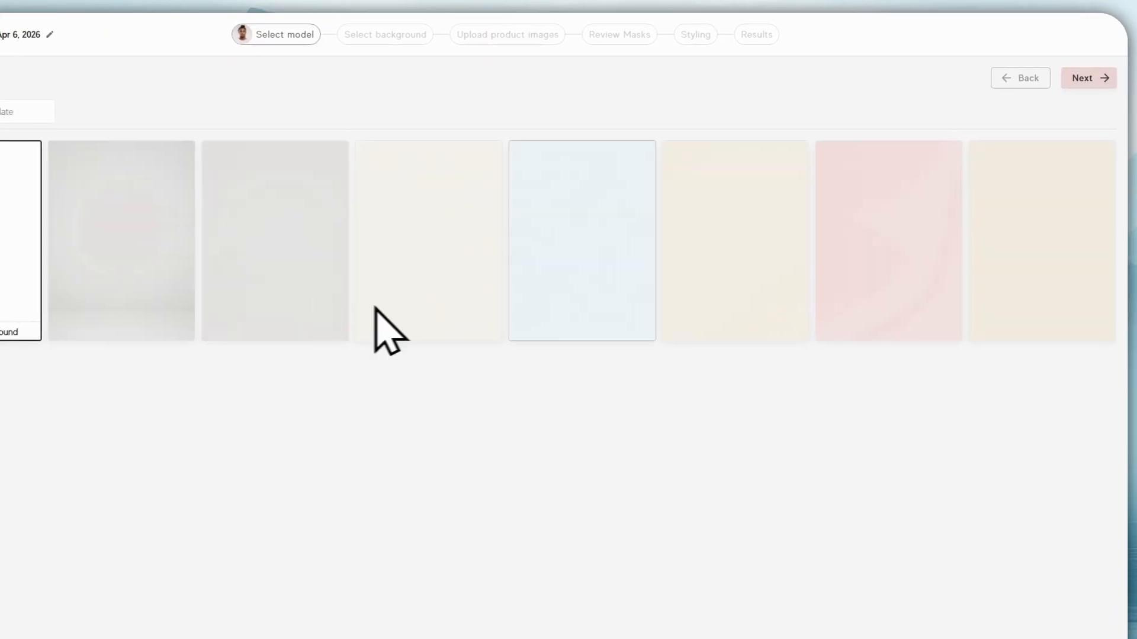
Choose the plain light blue background and add the demo product default_click_dress to the job
left_click(585, 277)
left_click(1105, 77)
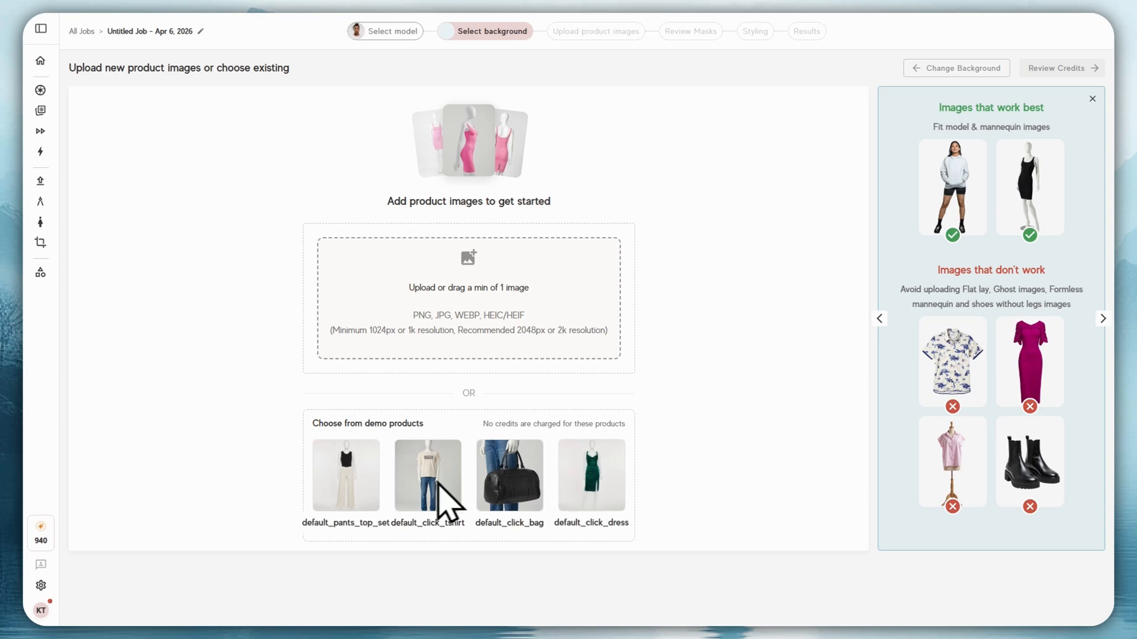
left_click(577, 472)
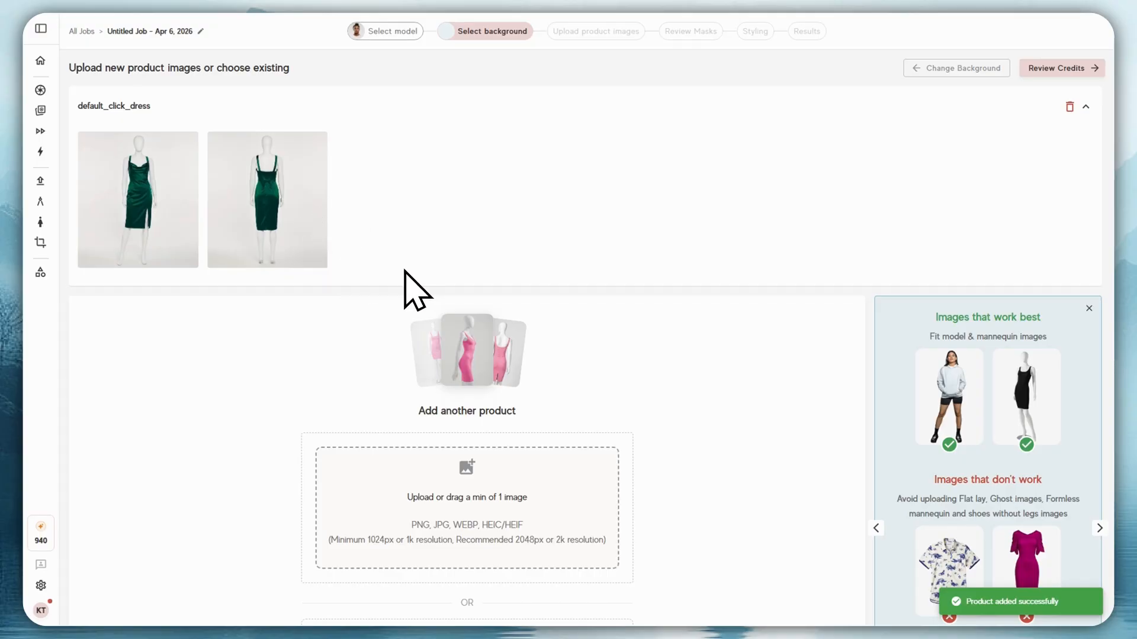
scroll(456, 525, "down", 3)
scroll(375, 274, "up", 3)
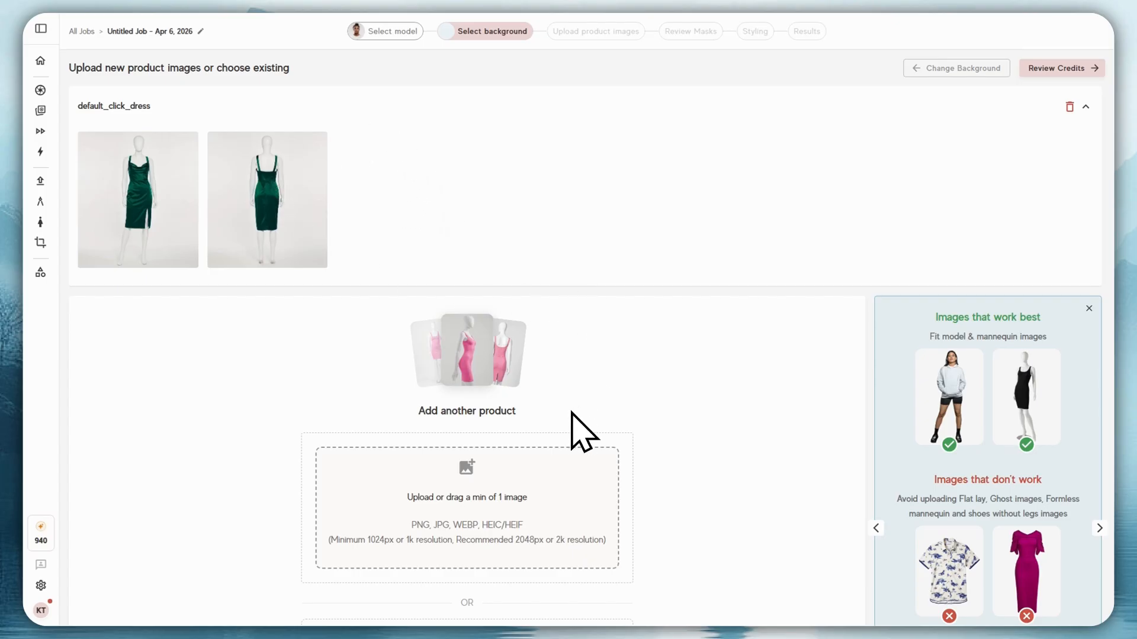
Review the job's credits and start masking the dress images, accepting that the image selection is locked from here on
left_click(1045, 71)
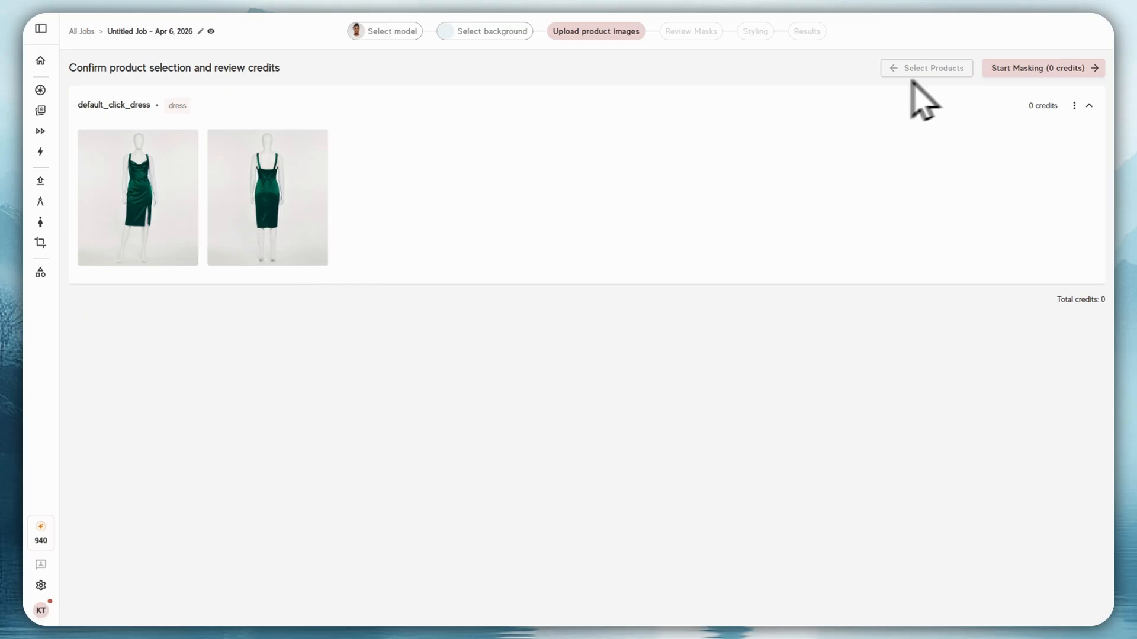
left_click(1043, 71)
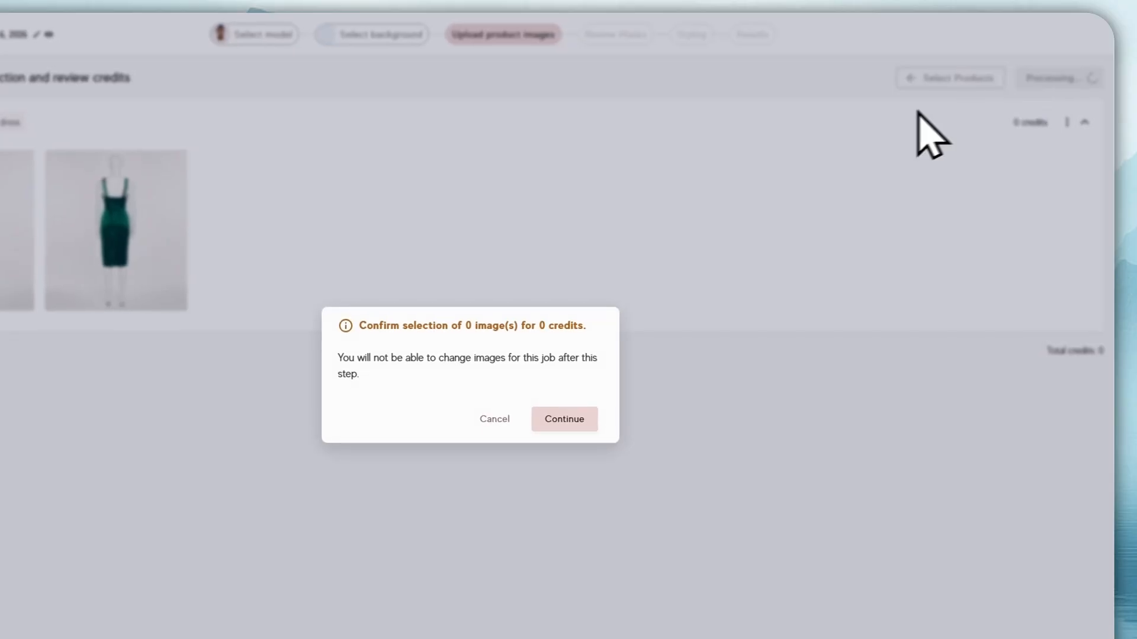
left_click_drag(464, 297, 672, 292)
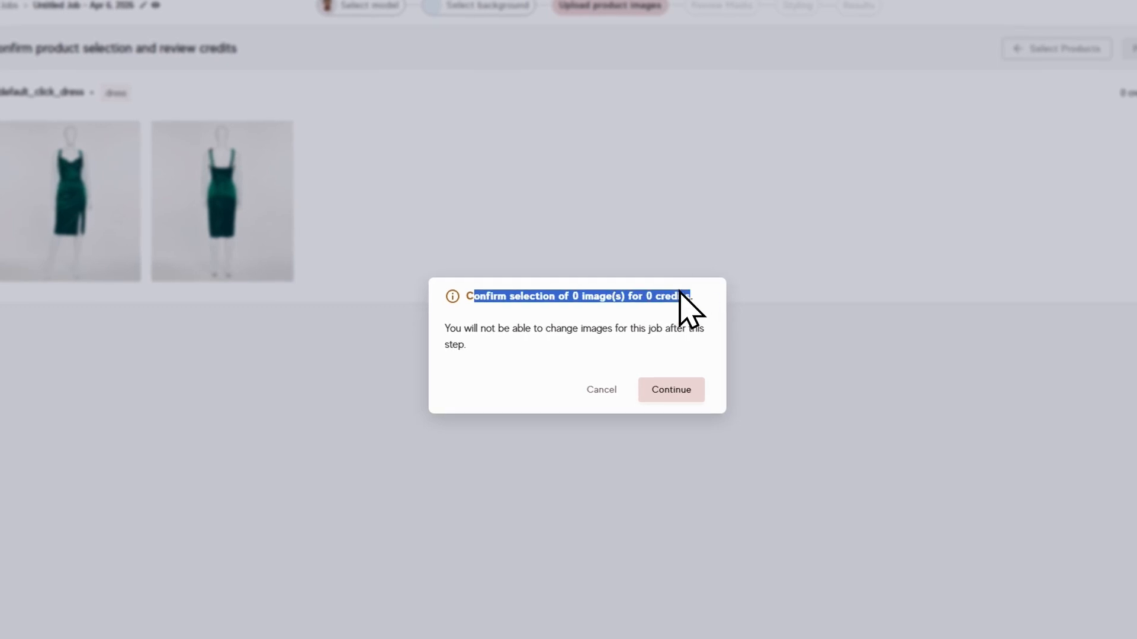
left_click_drag(445, 330, 518, 329)
left_click(567, 330)
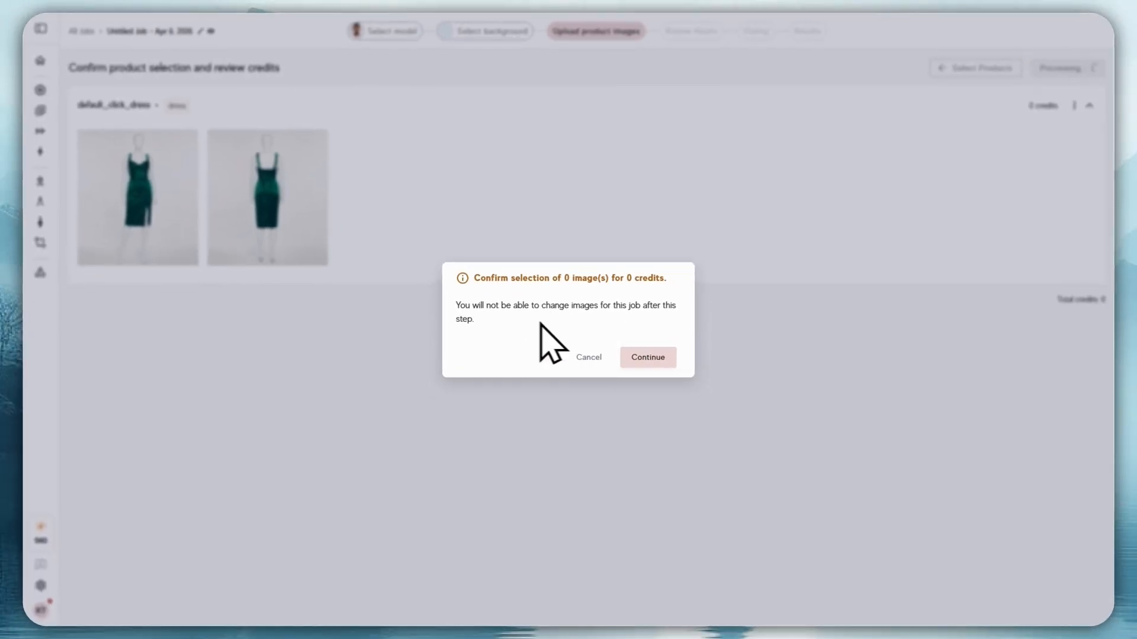
left_click(647, 357)
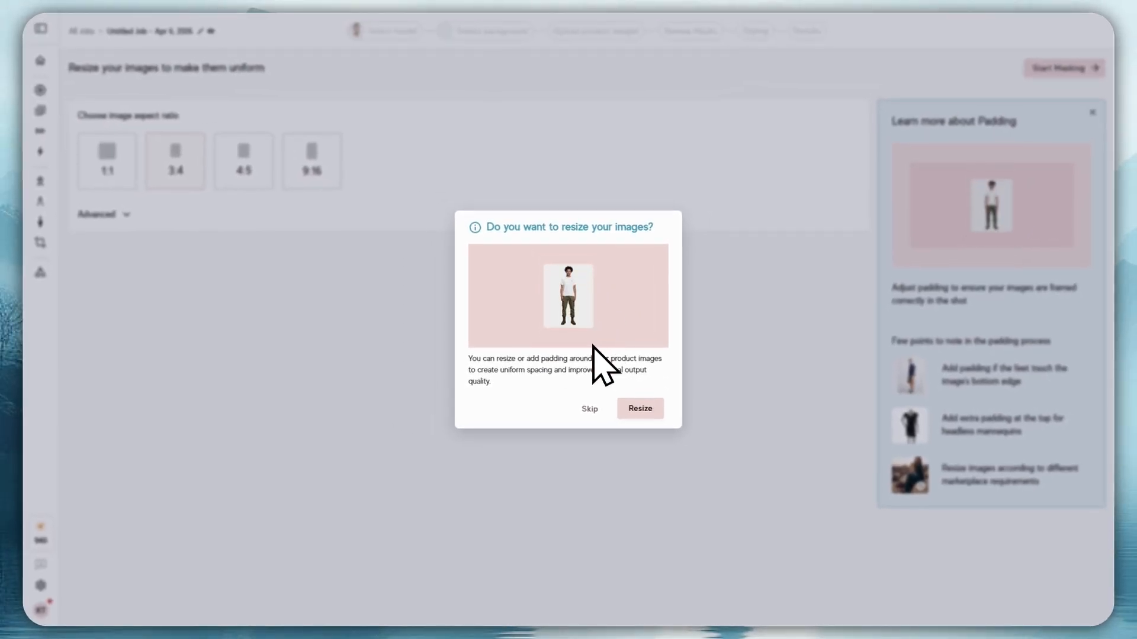
Skip resizing the dress images, accept their generated product masks, and choose to add styling accessories
left_click(577, 393)
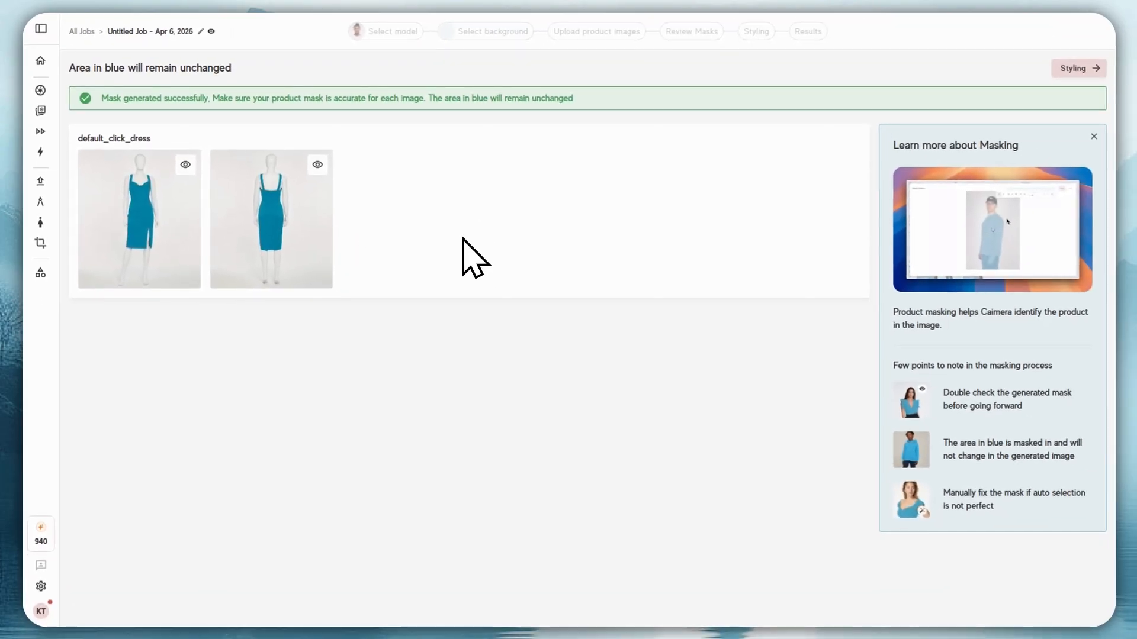
left_click(1071, 67)
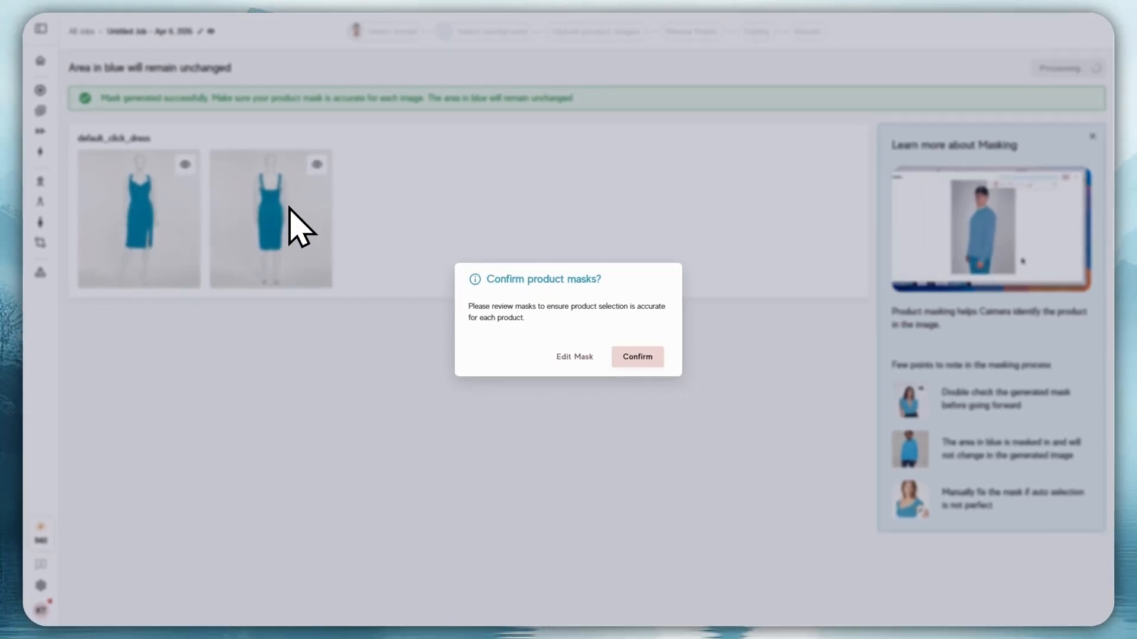
left_click(618, 362)
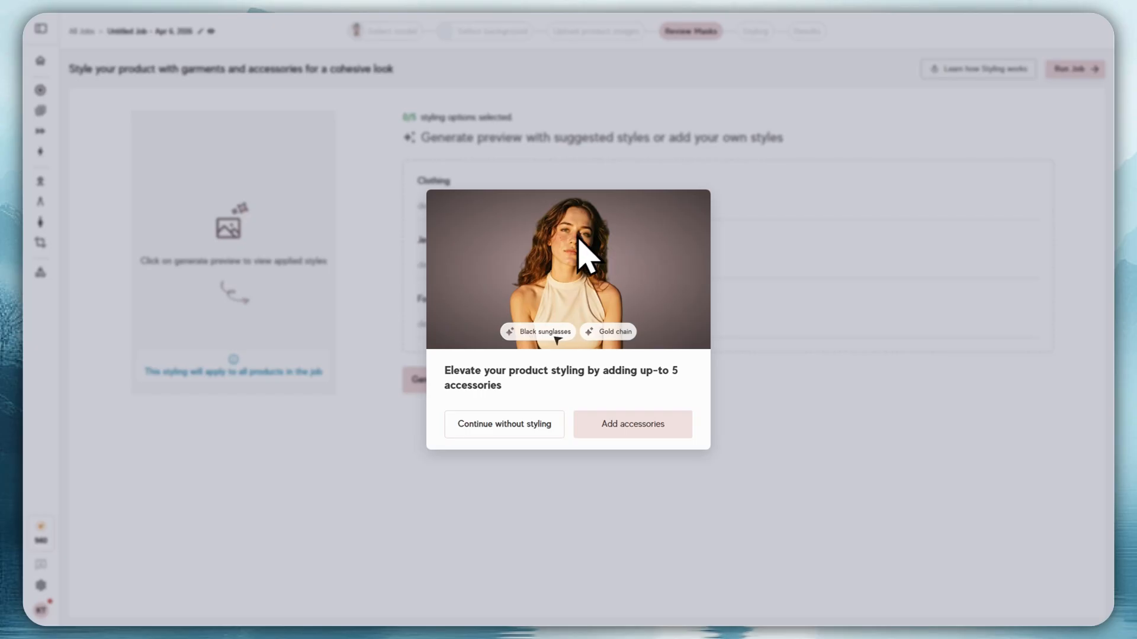
left_click(617, 425)
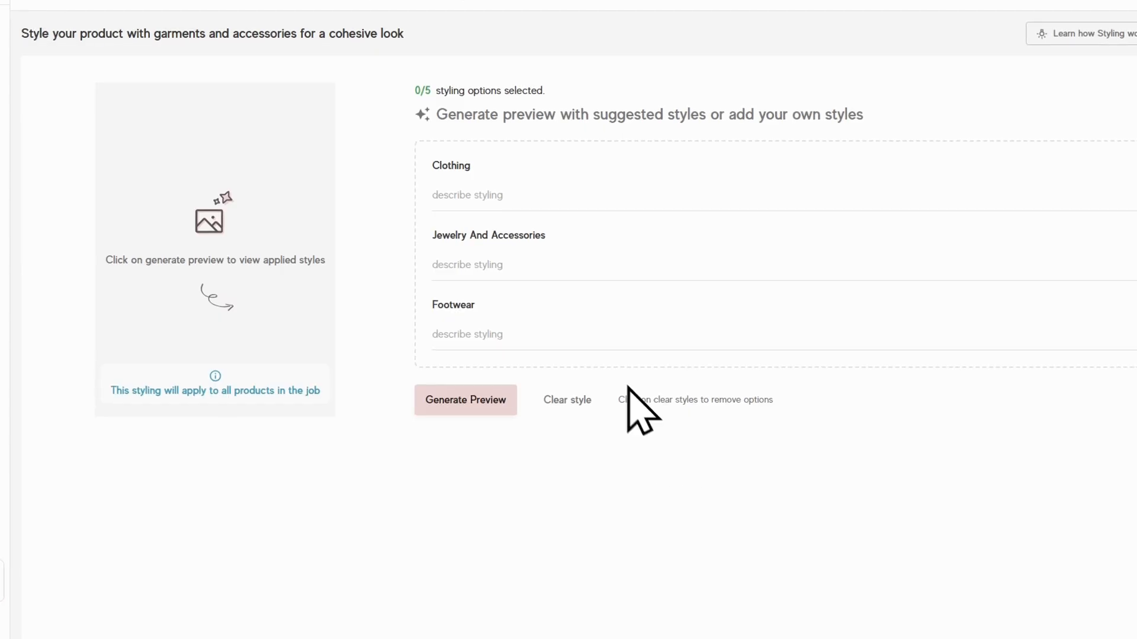
Try "hoodie" as a clothing style and remove that entry again
left_click(474, 189)
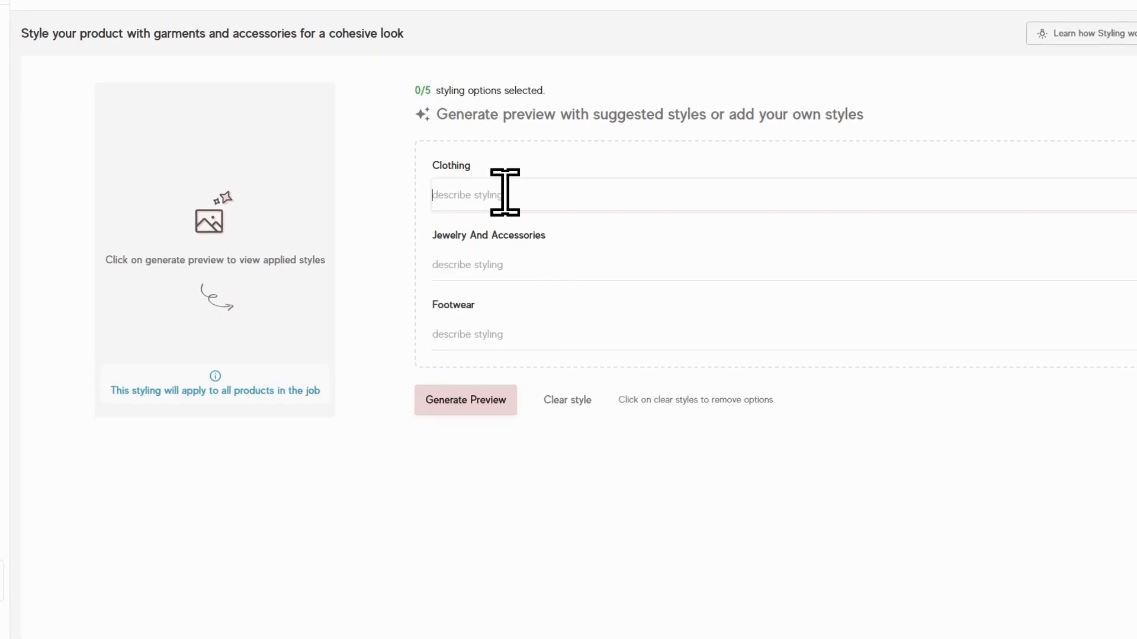
left_click(477, 258)
left_click(480, 331)
left_click(479, 191)
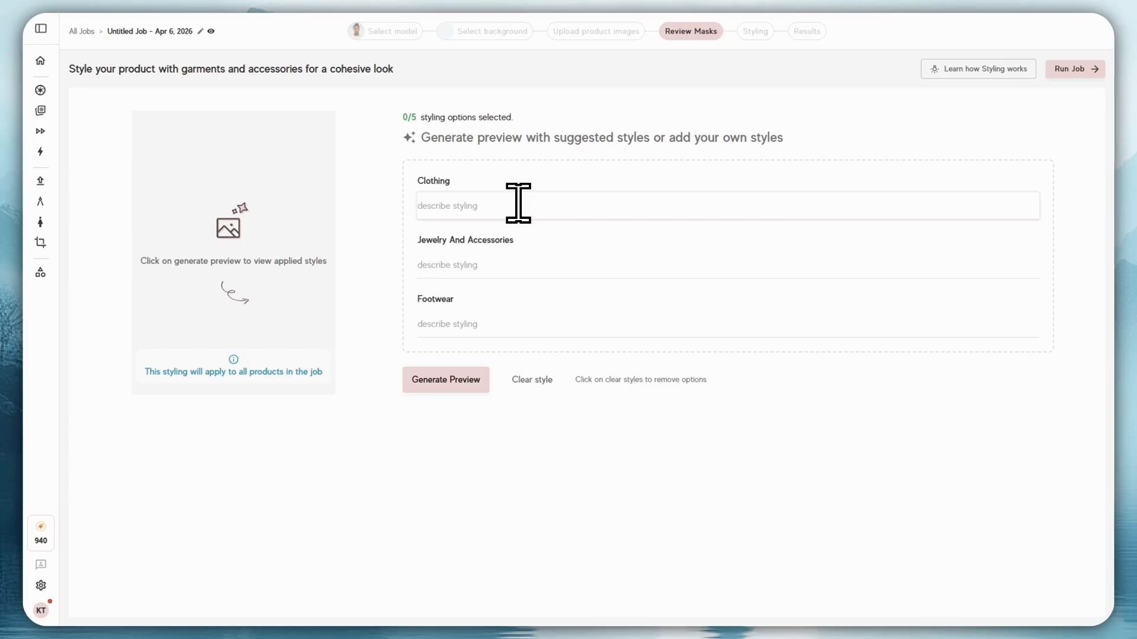
key("BackSpace")
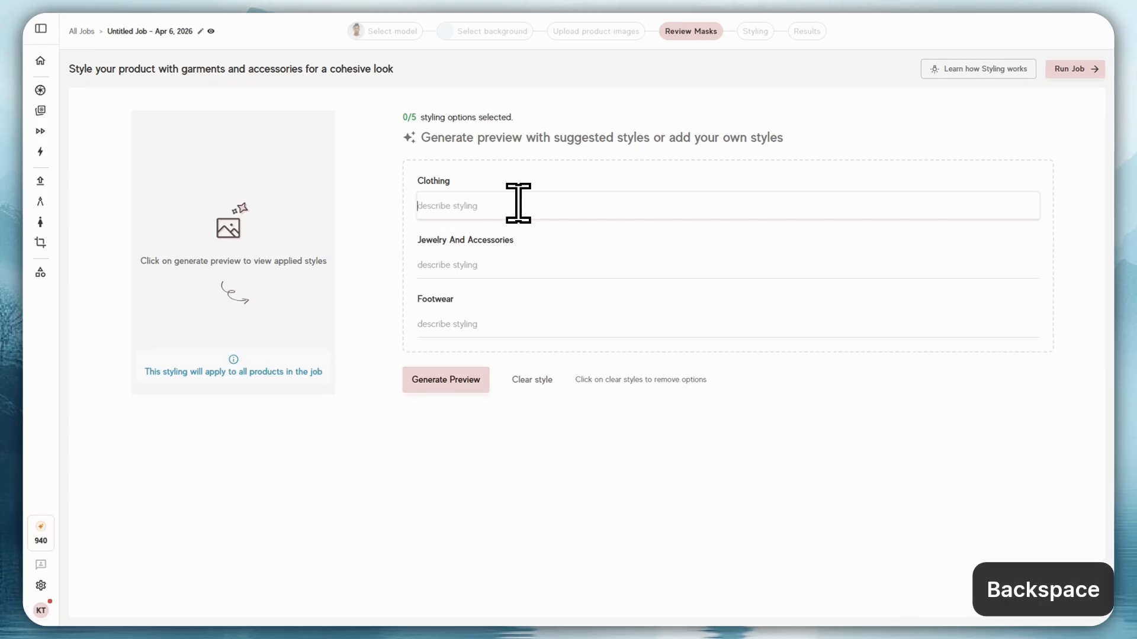
type("hood")
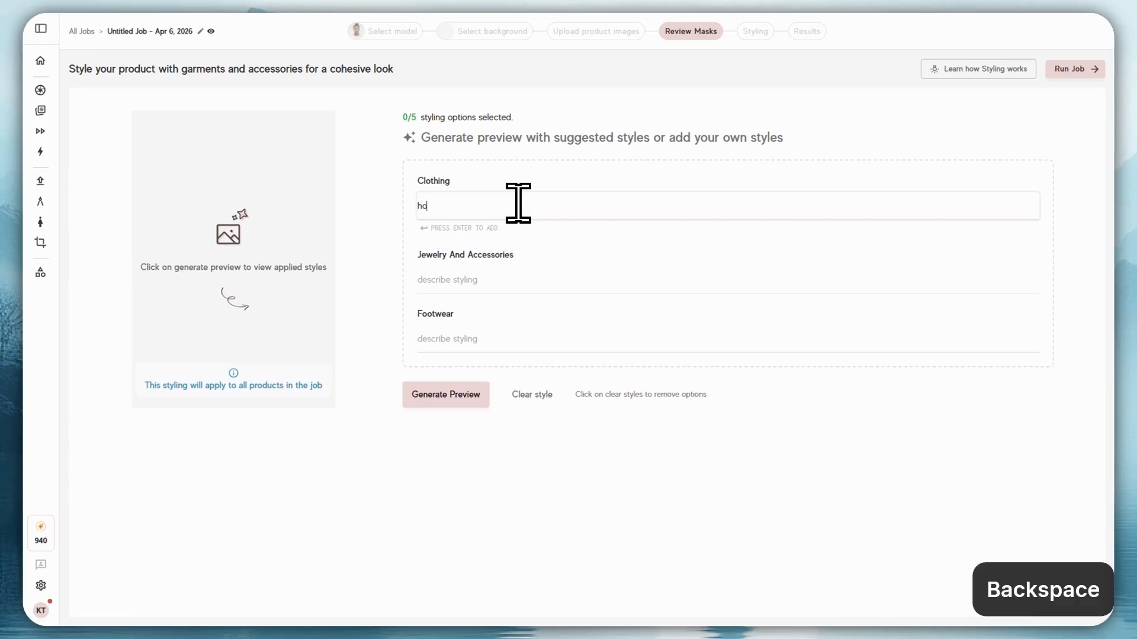
type("ie")
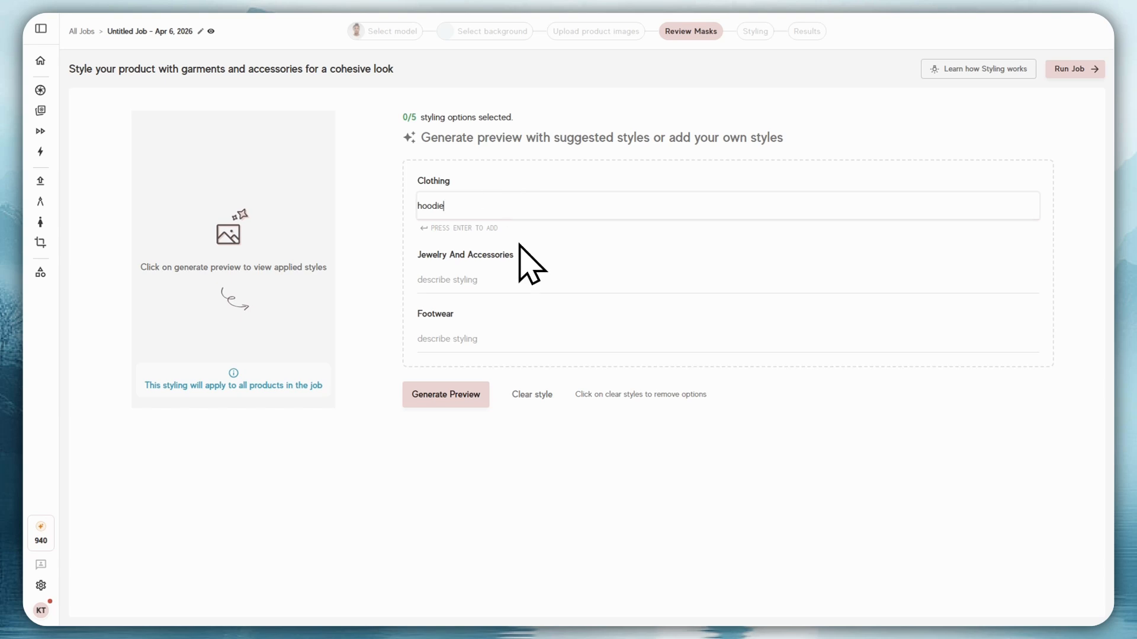
key("Return")
left_click(497, 280)
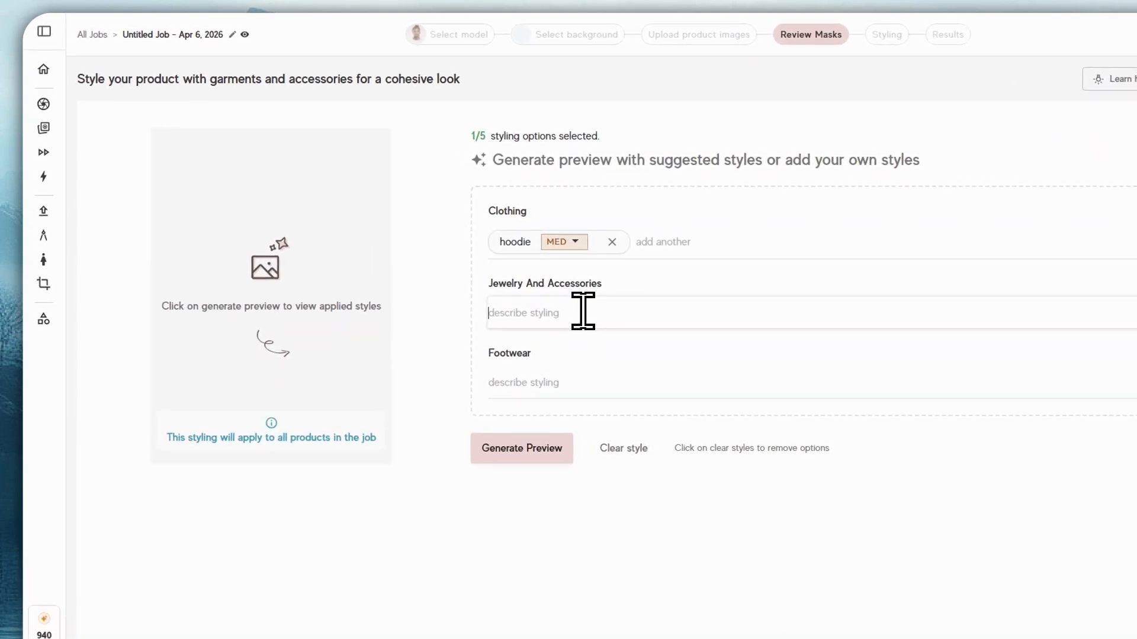
left_click(501, 240)
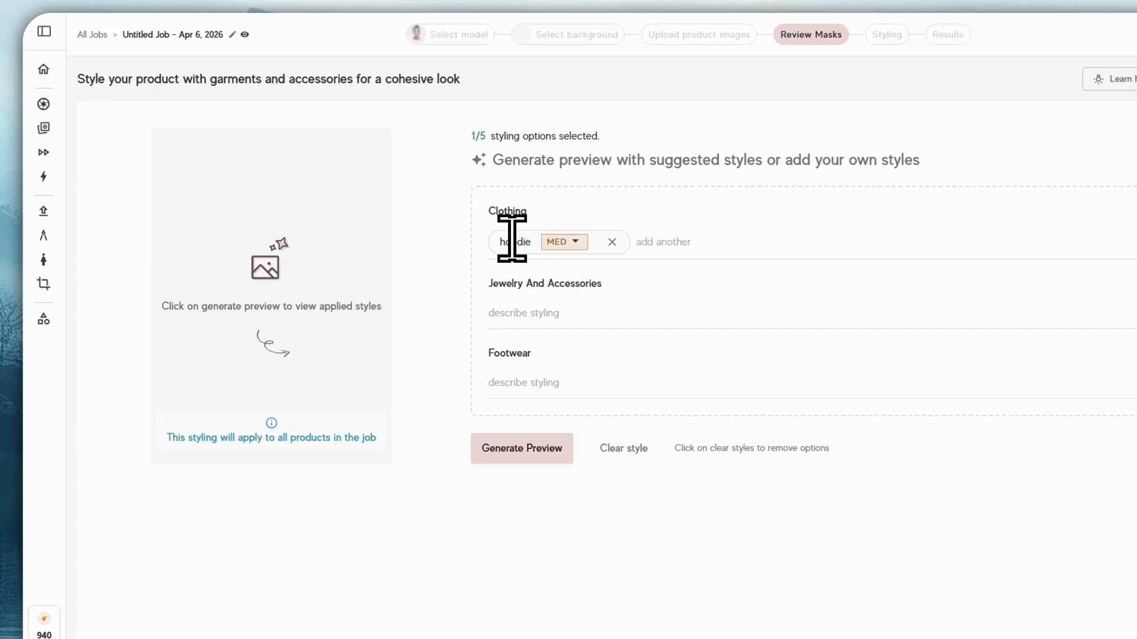
left_click(612, 242)
Add "red hoodie" as the clothing style for the job
left_click(584, 242)
type("re")
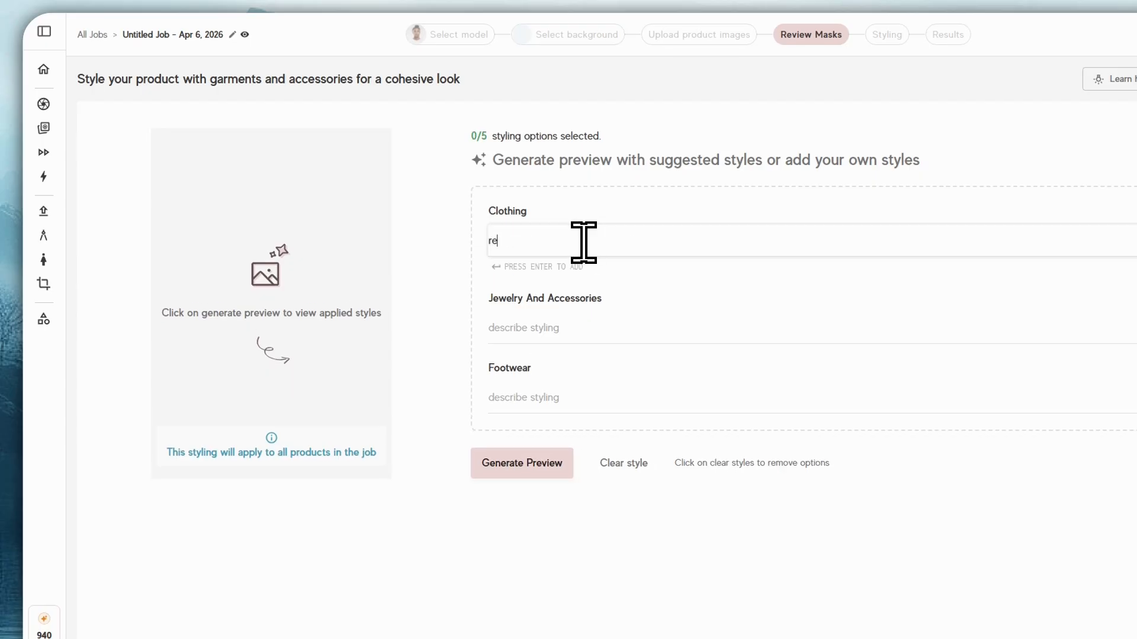
type("d hoodie")
key("Return")
Add "gold necklace" as the jewelry and accessories style
left_click(566, 326)
type("gl")
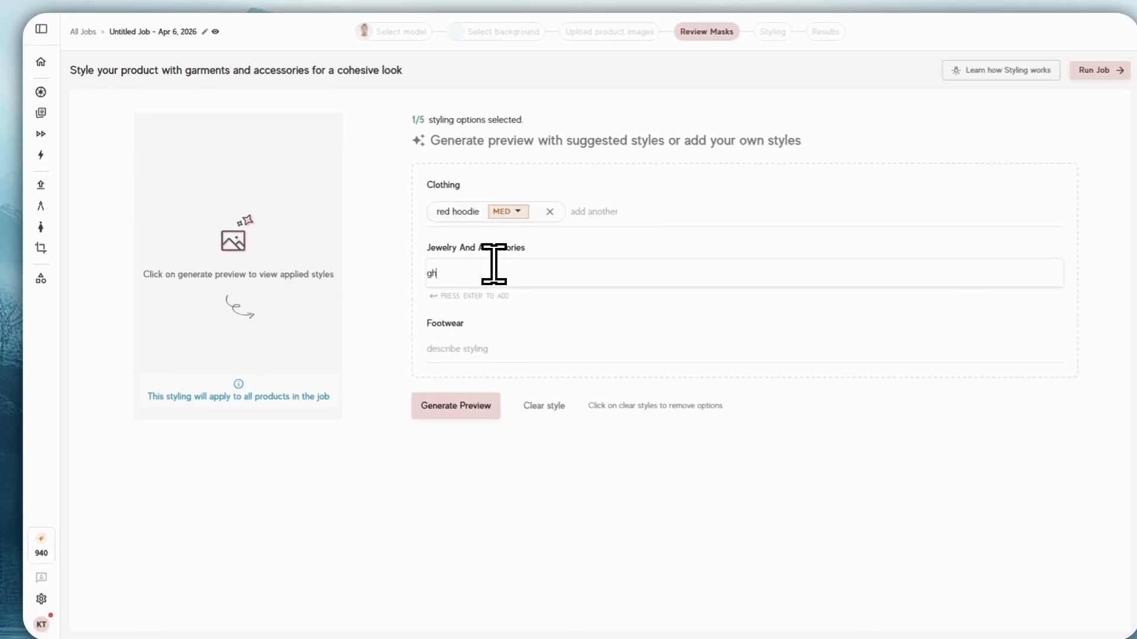
key("BackSpace")
type("old necklace")
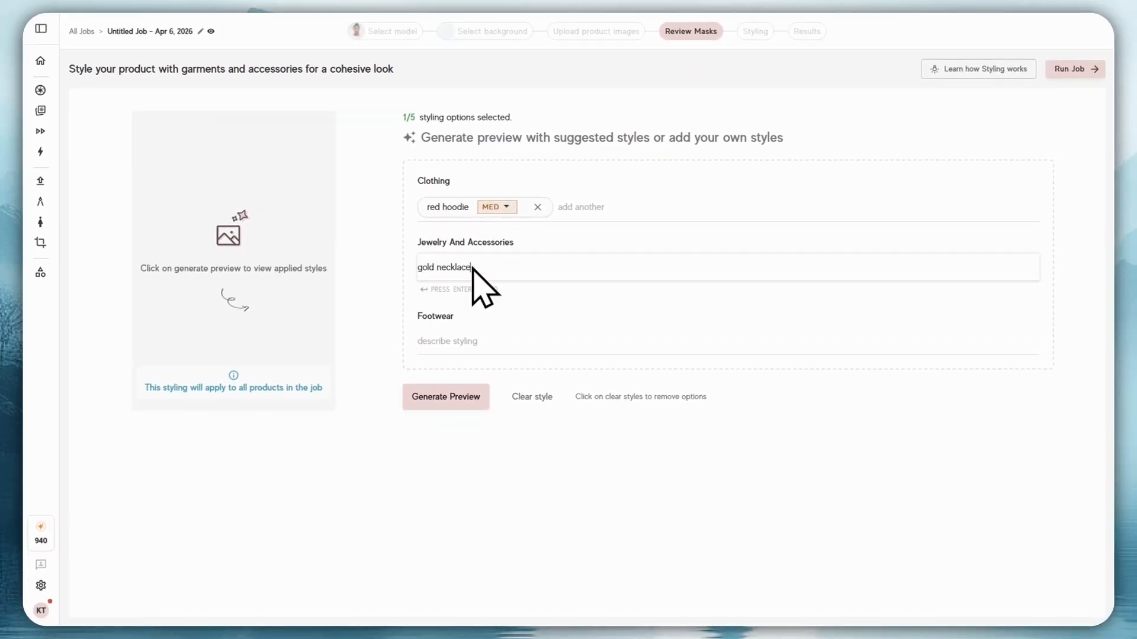
key("Return")
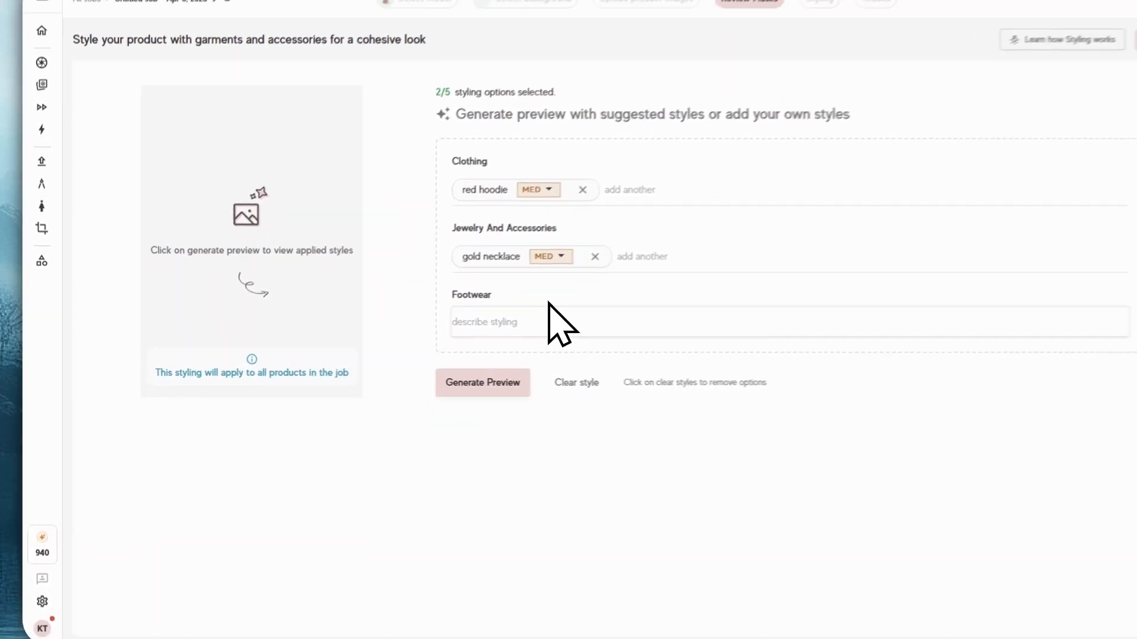
Add "white shoes" as the footwear style
left_click(555, 307)
type("wht")
key("BackSpace")
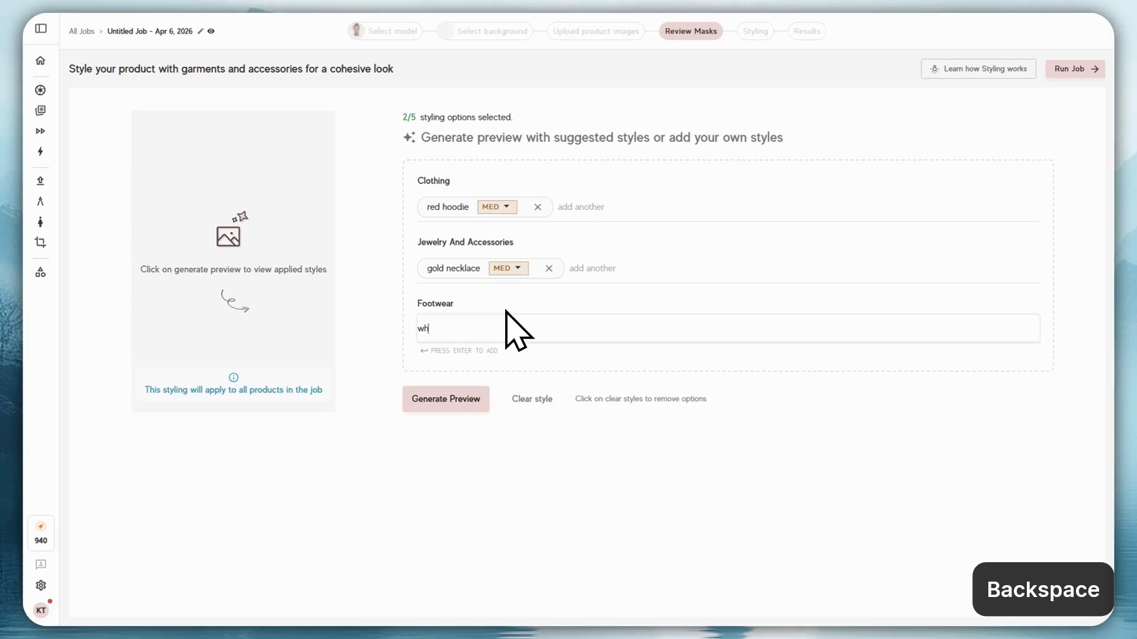
type("ite shoes")
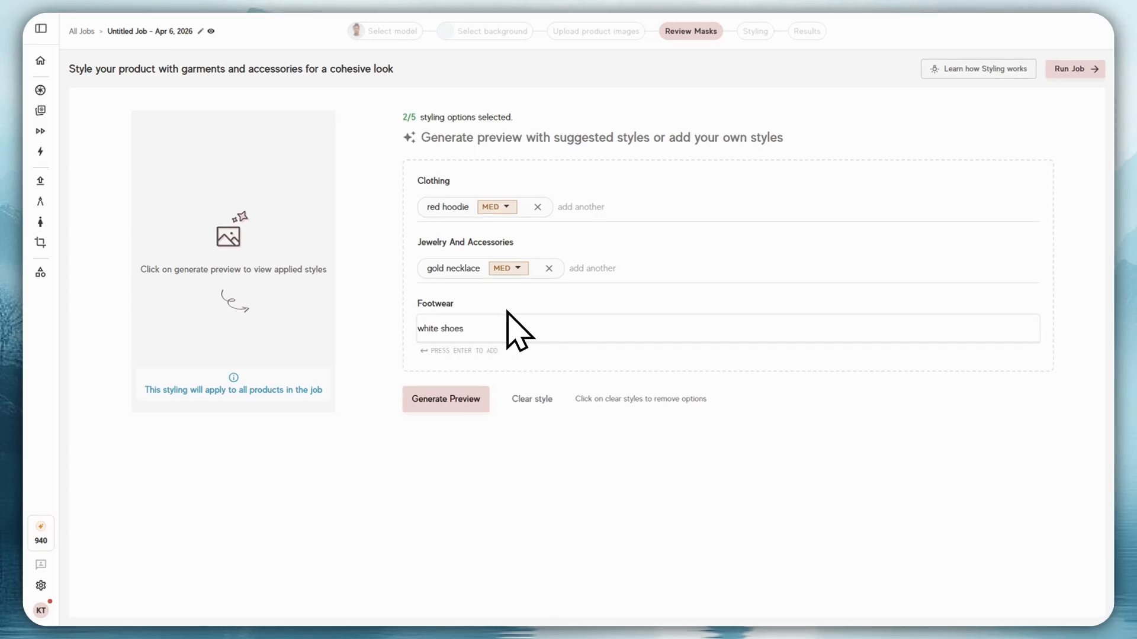
key("Return")
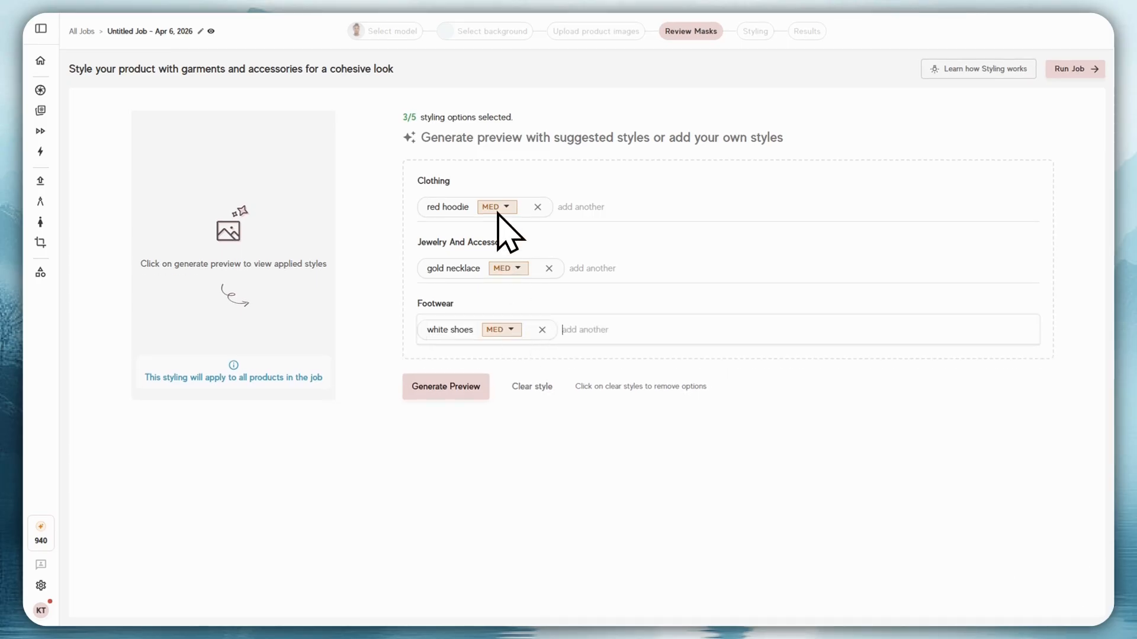
Examine the strength options available for the red hoodie and the guidance on how styling works
left_click(496, 206)
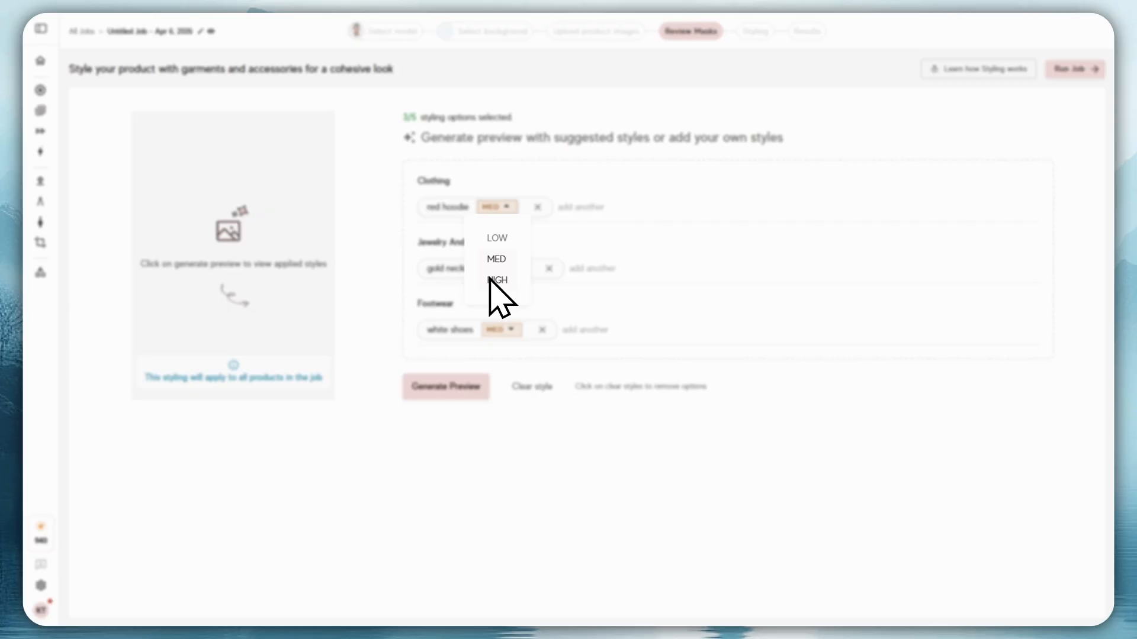
left_click(455, 206)
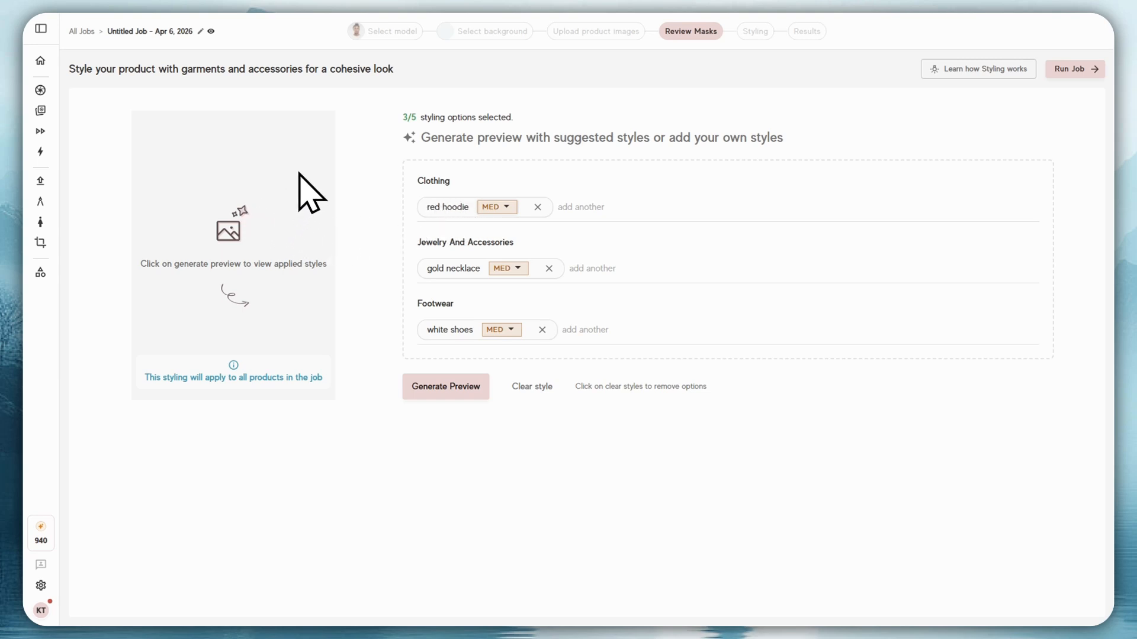
left_click(501, 207)
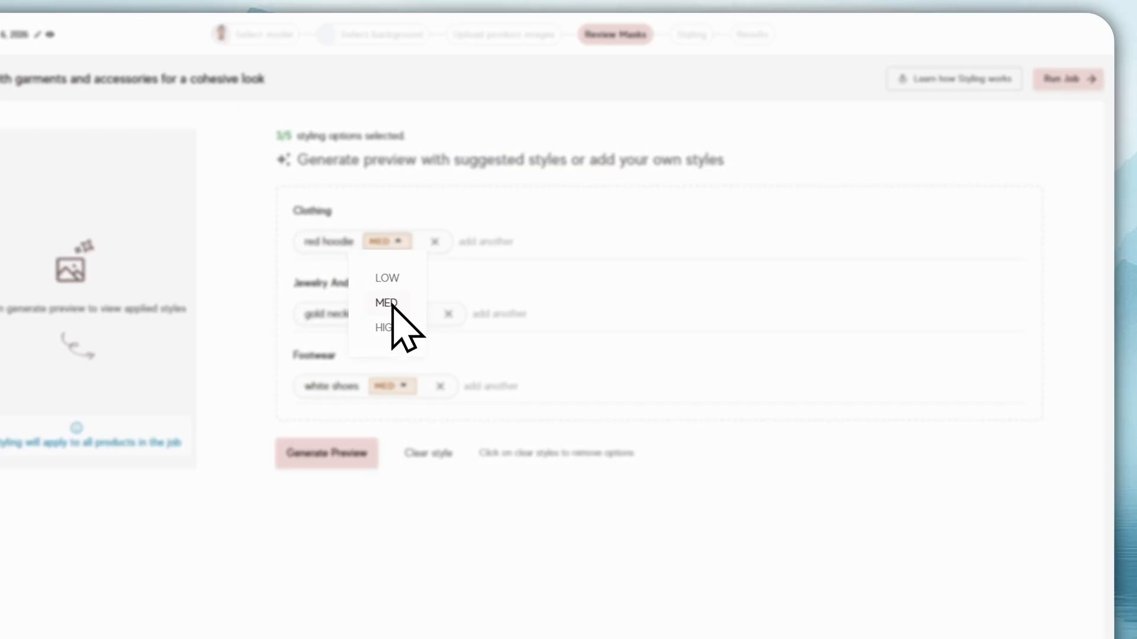
left_click(464, 247)
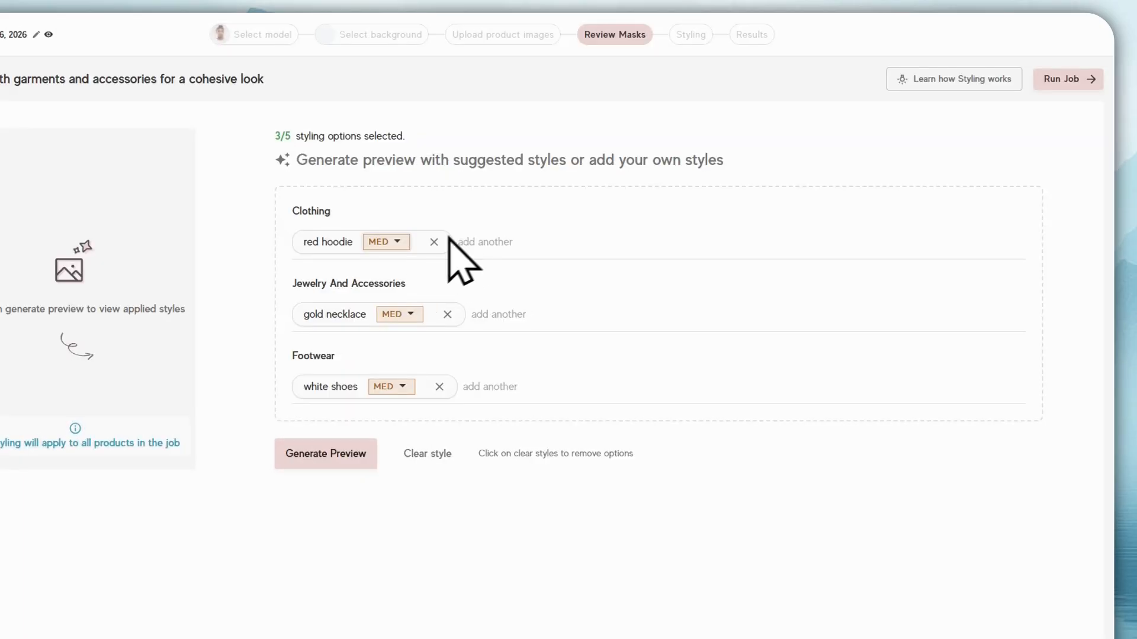
left_click(931, 81)
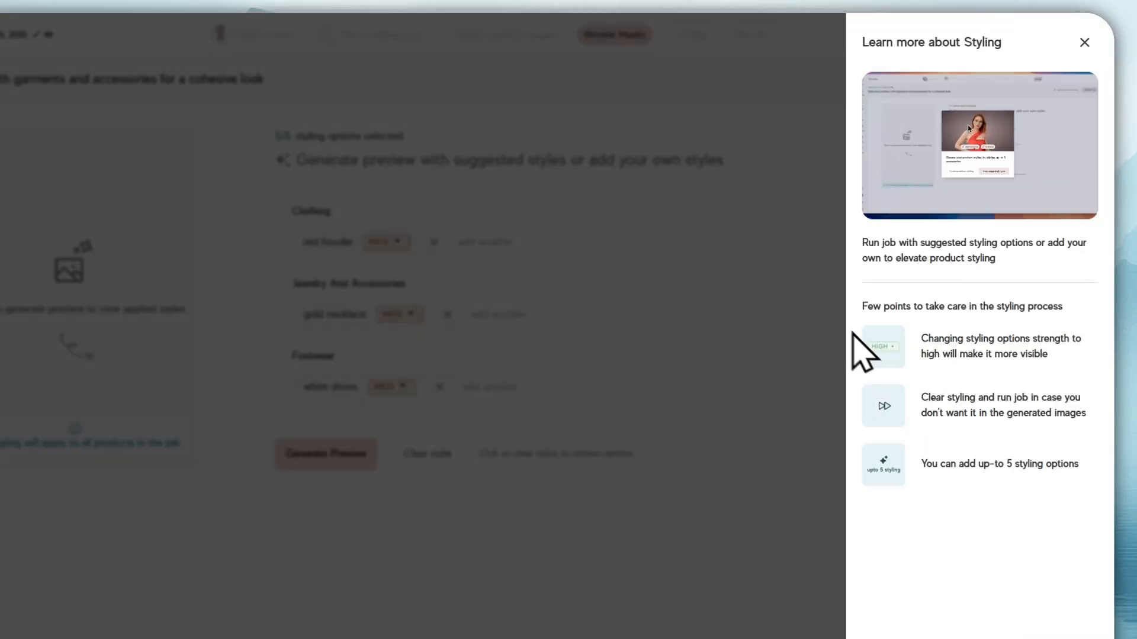
left_click(692, 208)
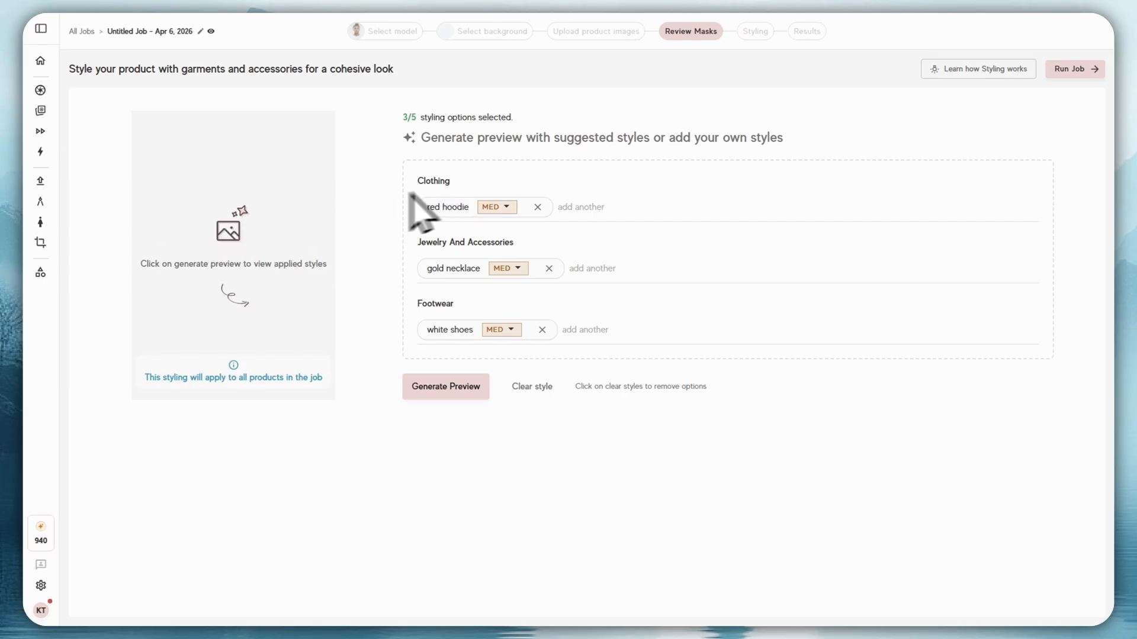
Run the dress job and confirm adding the red hoodie, gold necklace and white shoes styling options
left_click(1075, 75)
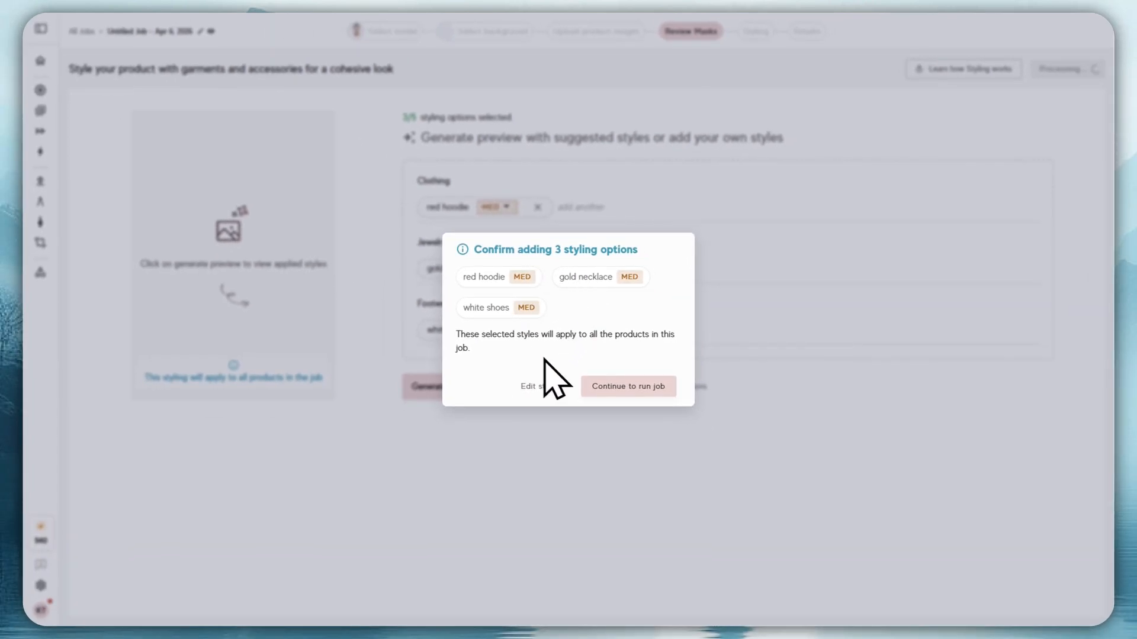
left_click(619, 389)
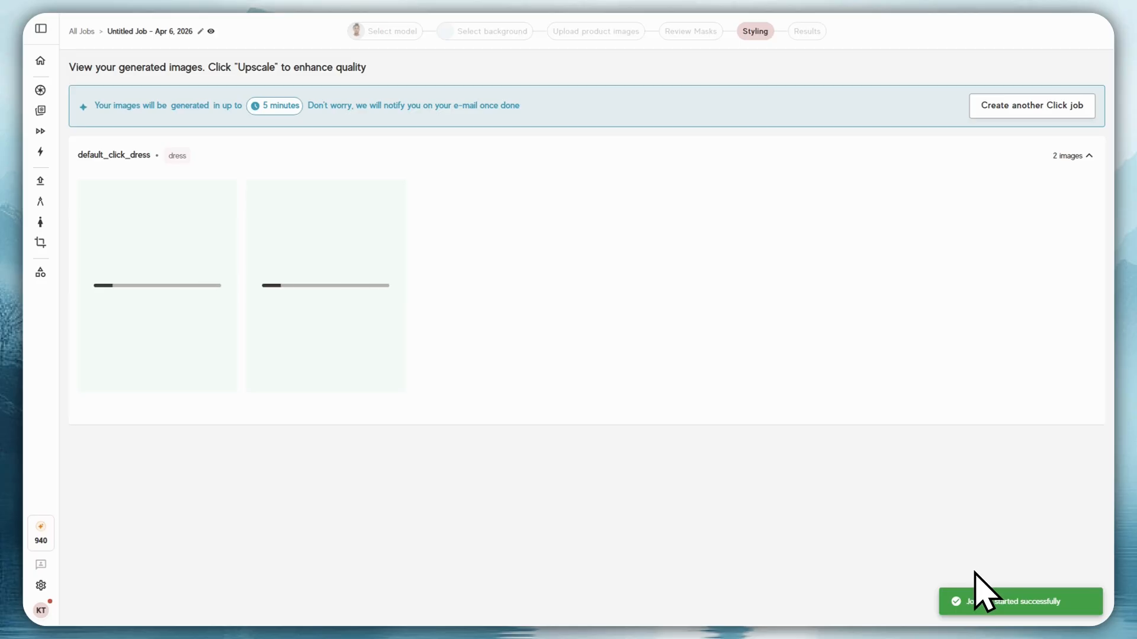
left_click_drag(263, 105, 299, 107)
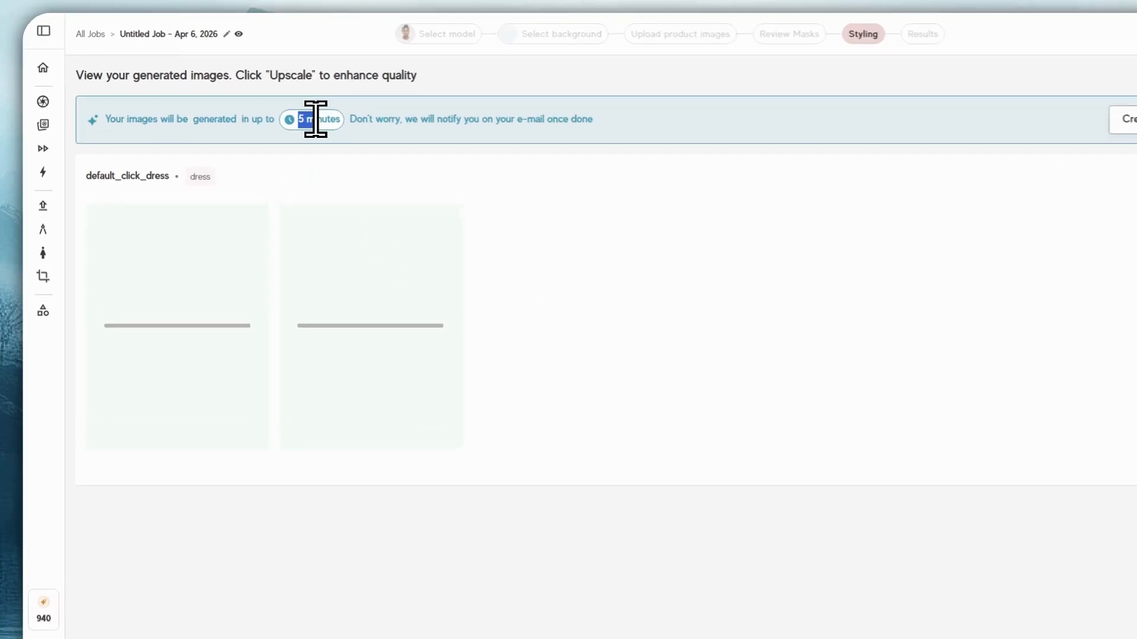
left_click(258, 156)
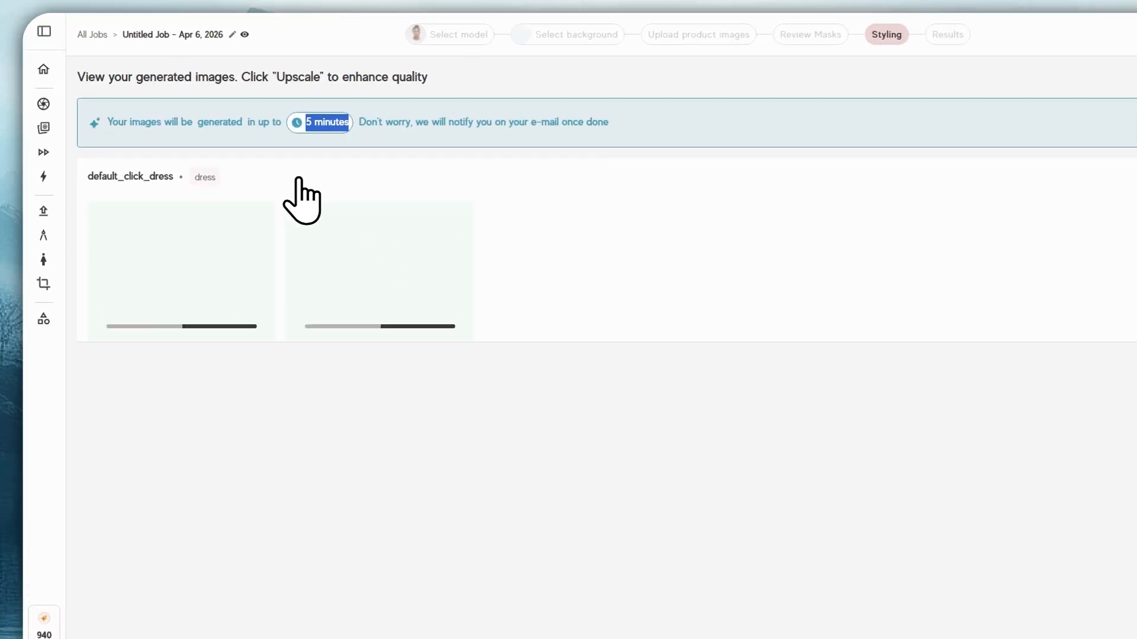
Open the Apr 5 job showing the black bag ready to upscale and compare the generated bag with its original and mask
left_click(85, 35)
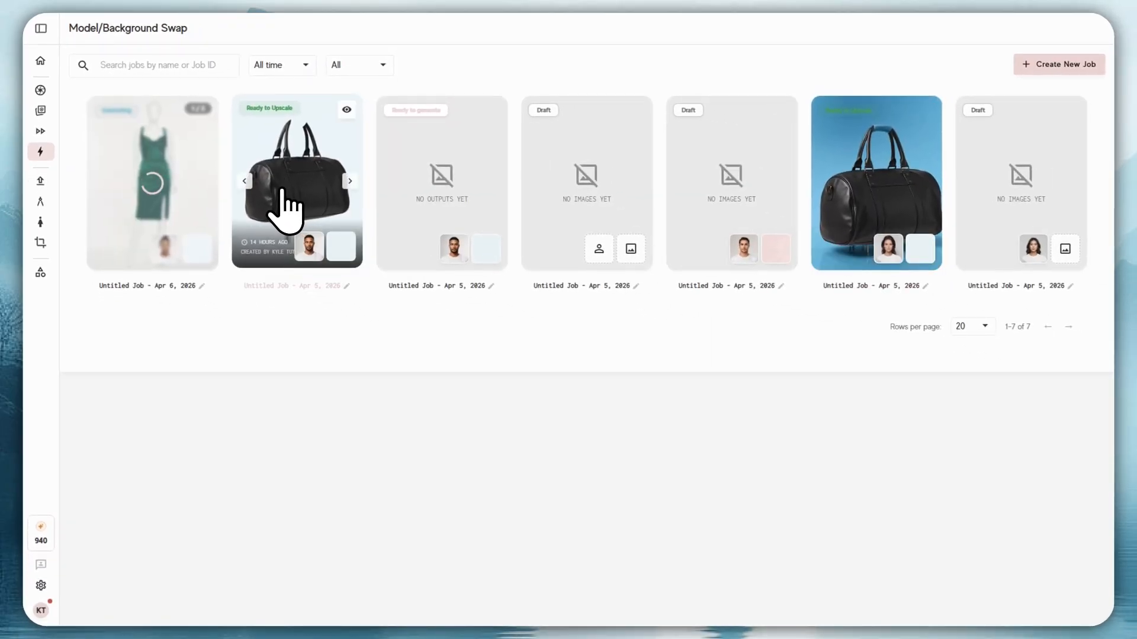
left_click(294, 205)
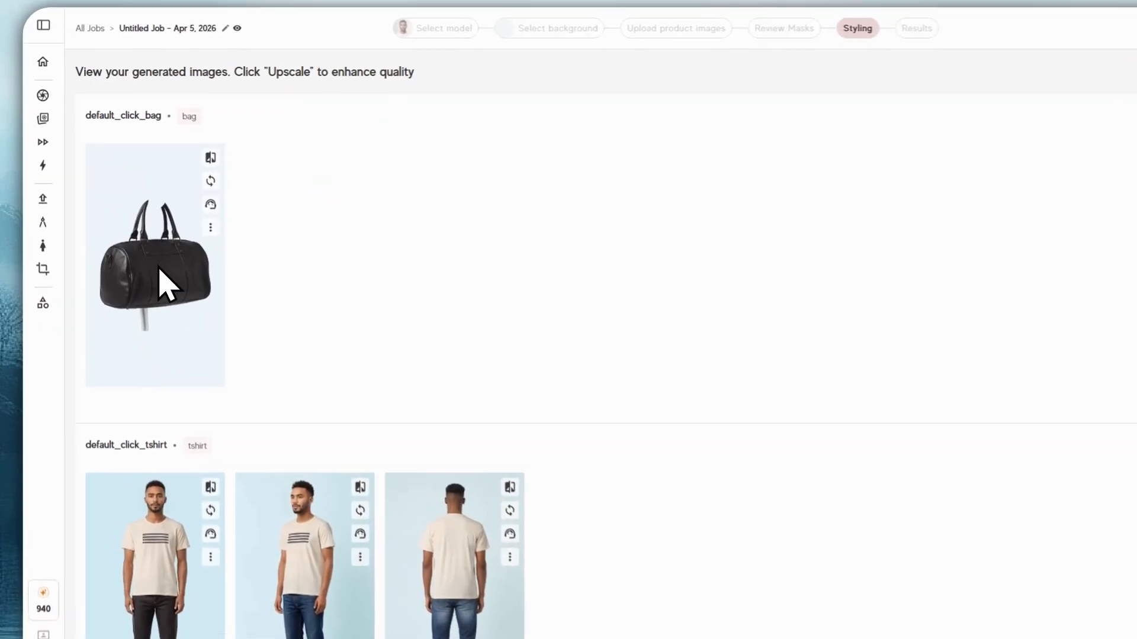
left_click(143, 259)
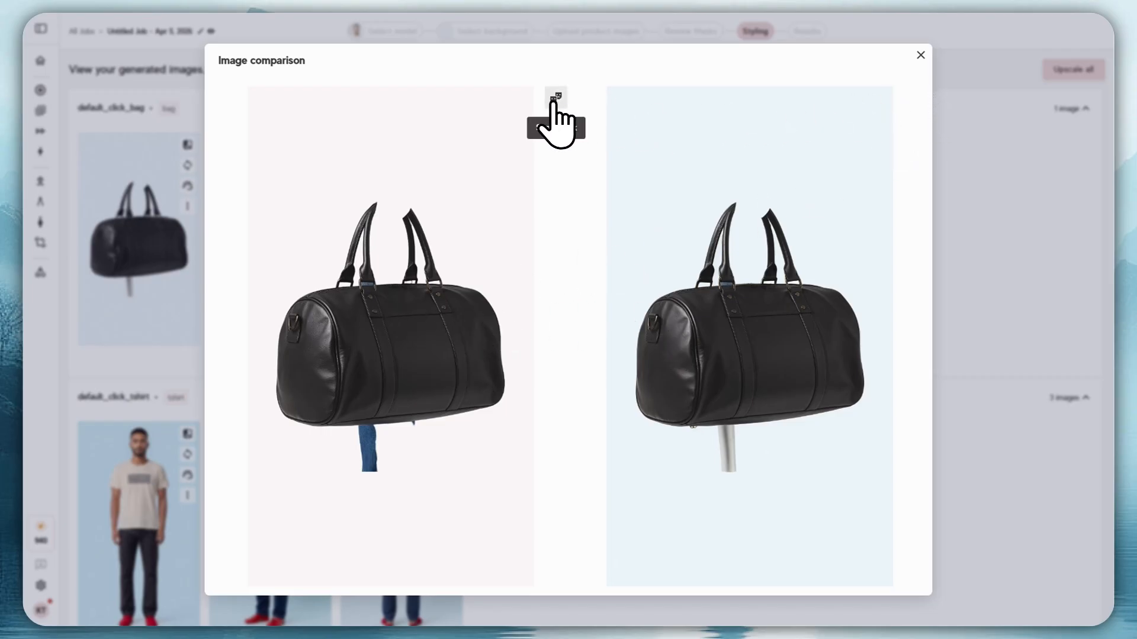
left_click(556, 97)
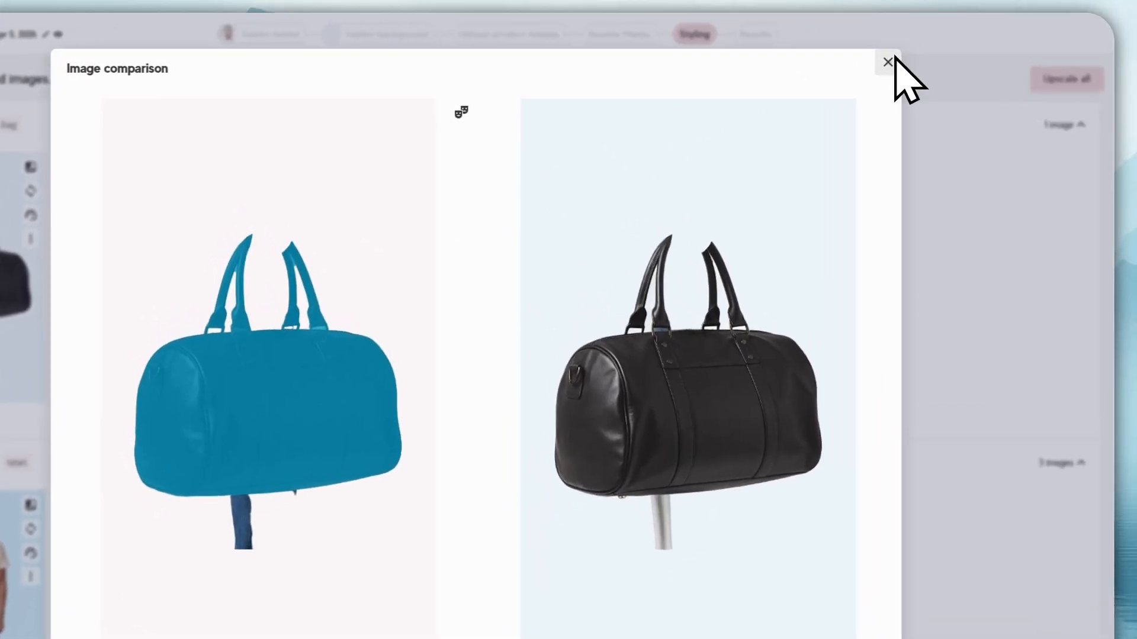
left_click(920, 54)
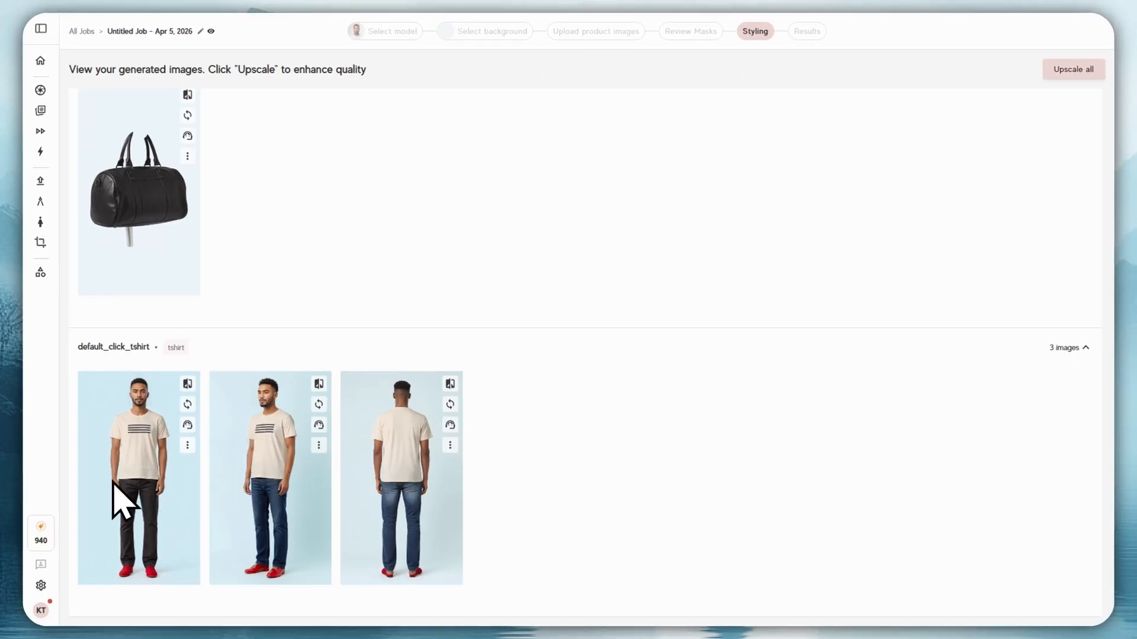
Compare the generated front view of default_click_tshirt with the original mannequin image
left_click(142, 440)
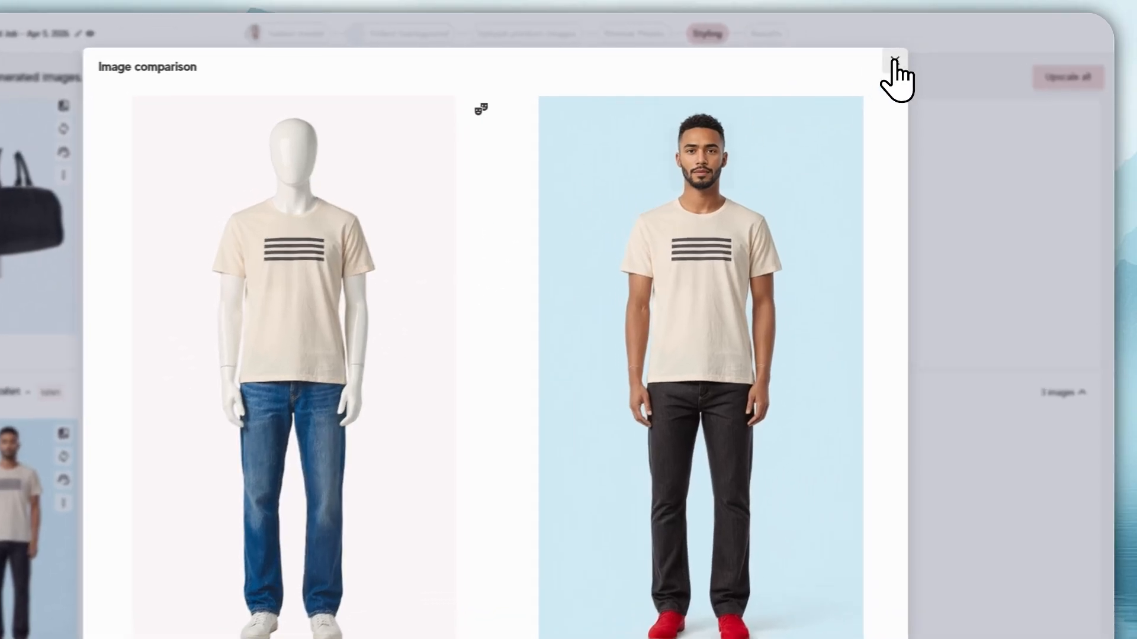
left_click(920, 55)
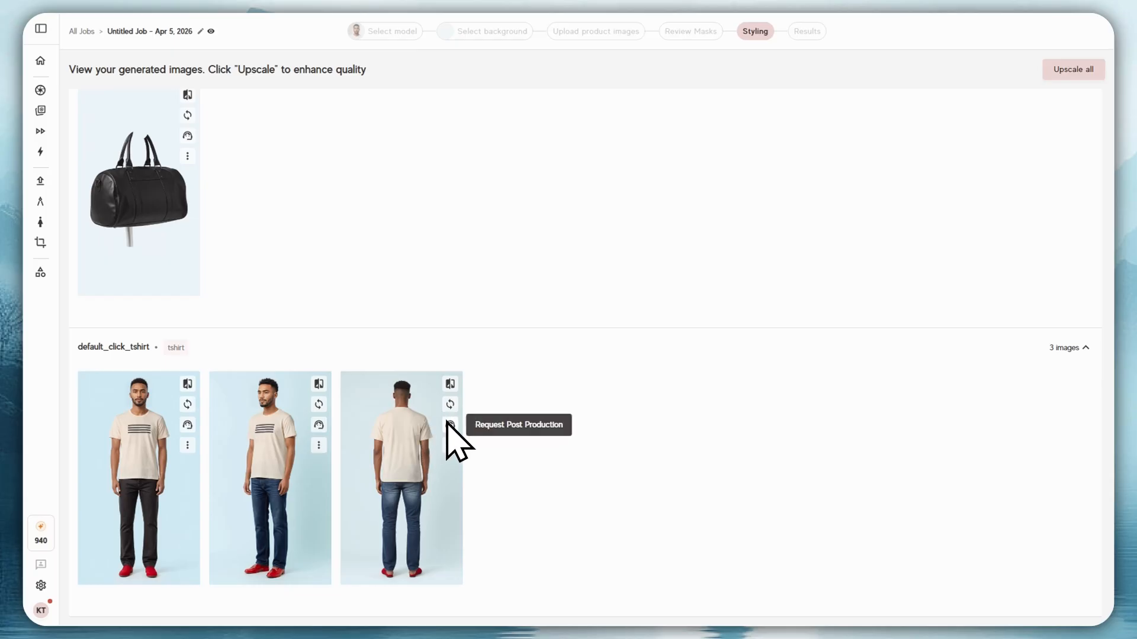
Examine the additional options for the generated back view of default_click_tshirt, including editing its mask and regenerating
left_click(450, 445)
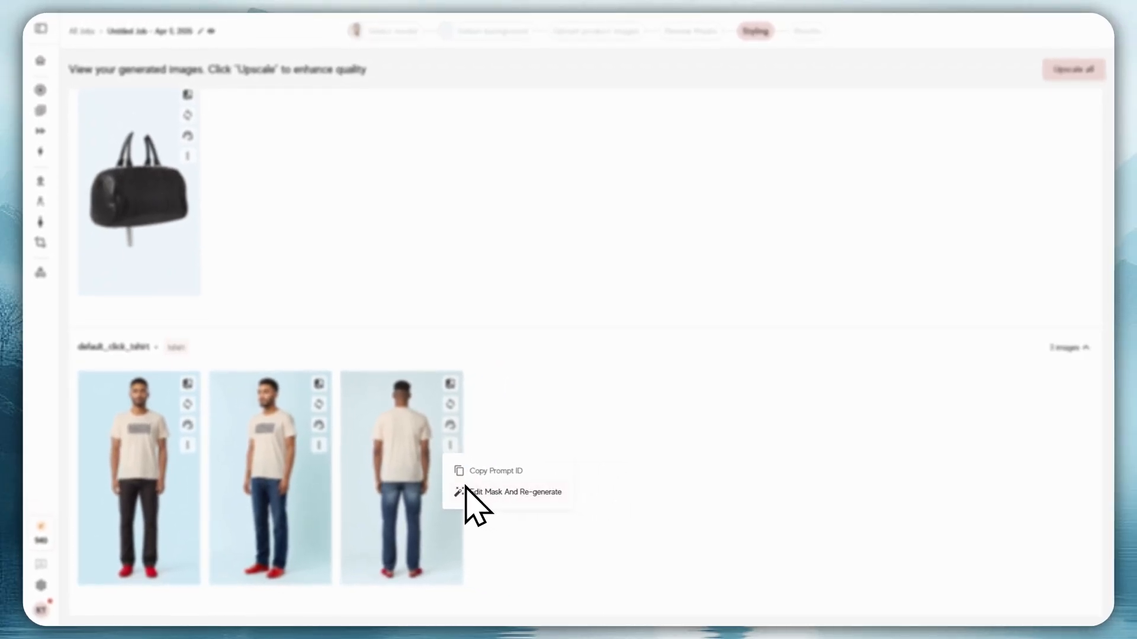
left_click(409, 431)
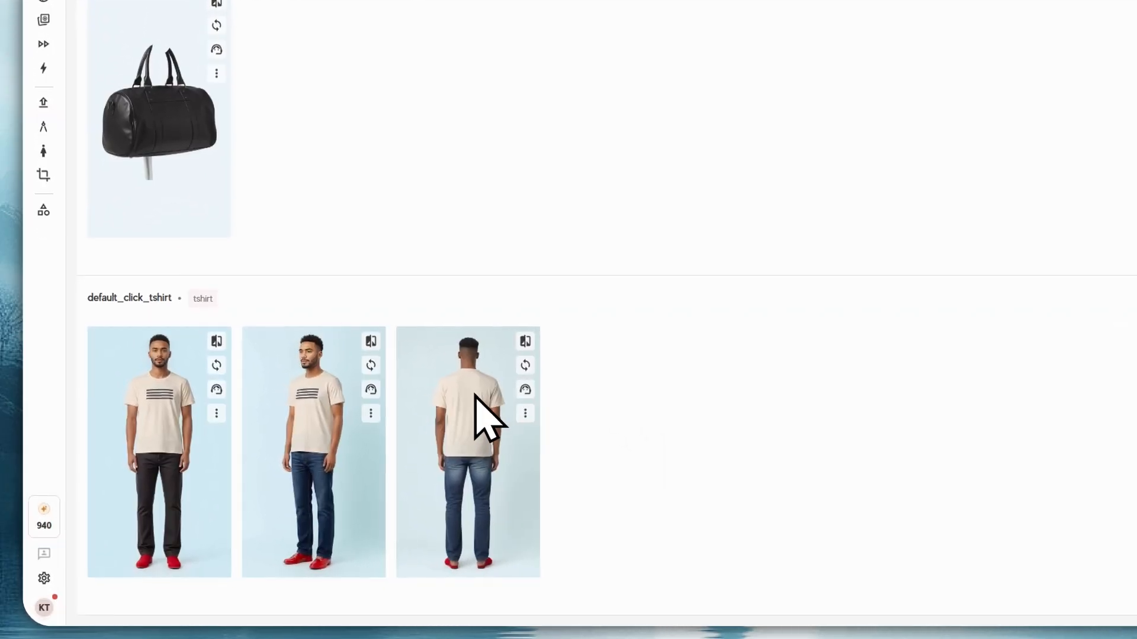
left_click(527, 413)
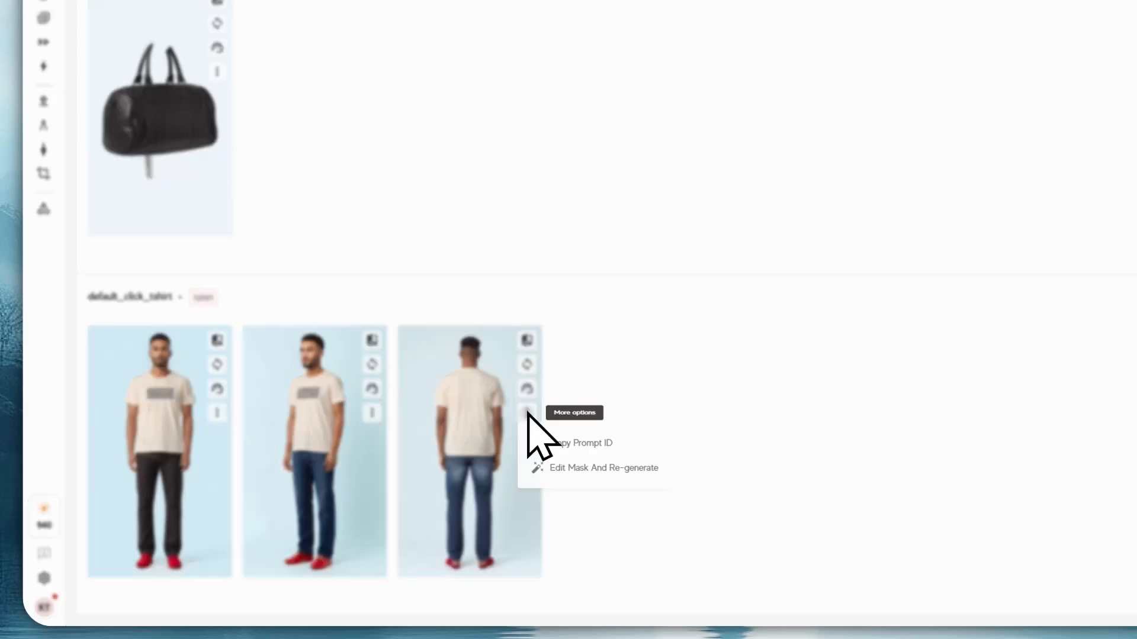
left_click(562, 471)
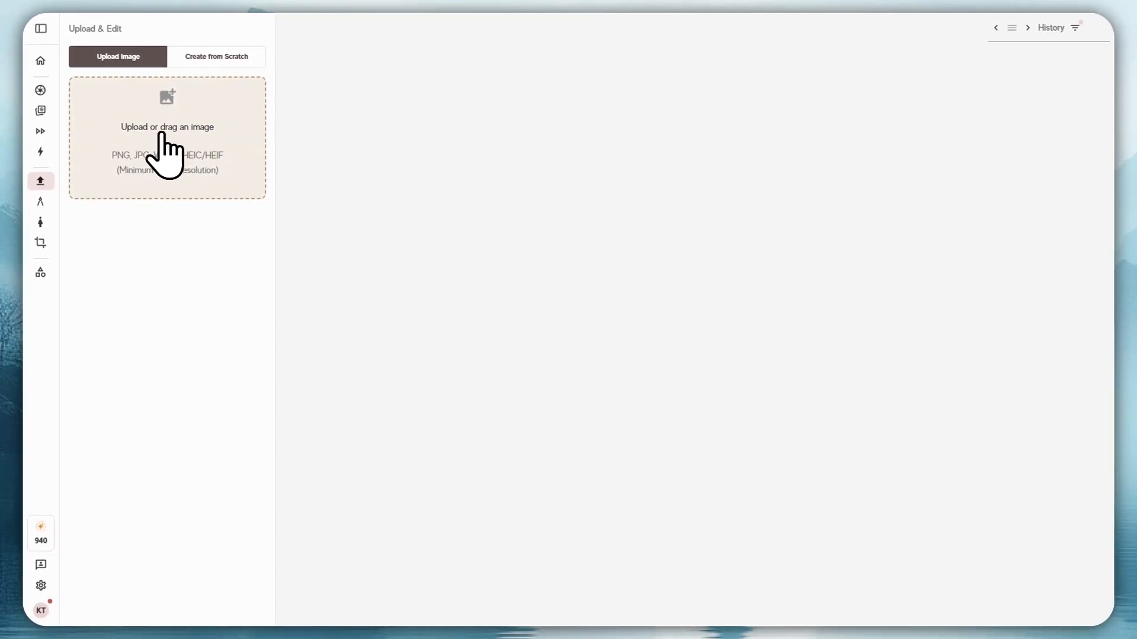
Upload 33w.jpg to Upload & Edit, confirm the legal right to use and modify it, and start editing
left_click(172, 136)
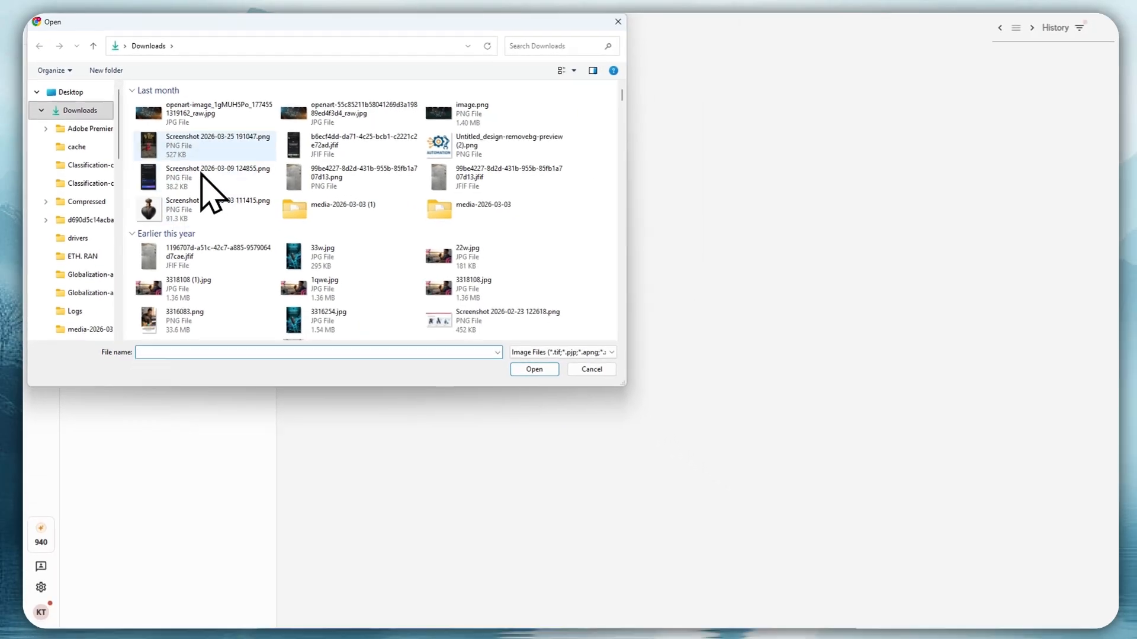
left_click(320, 261)
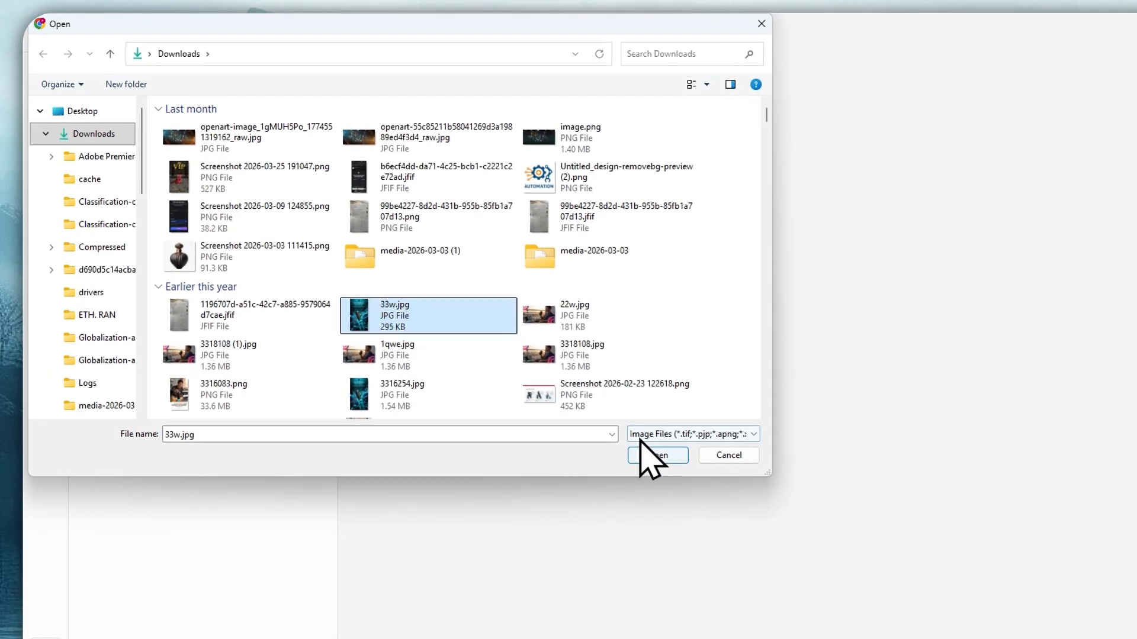
left_click(643, 454)
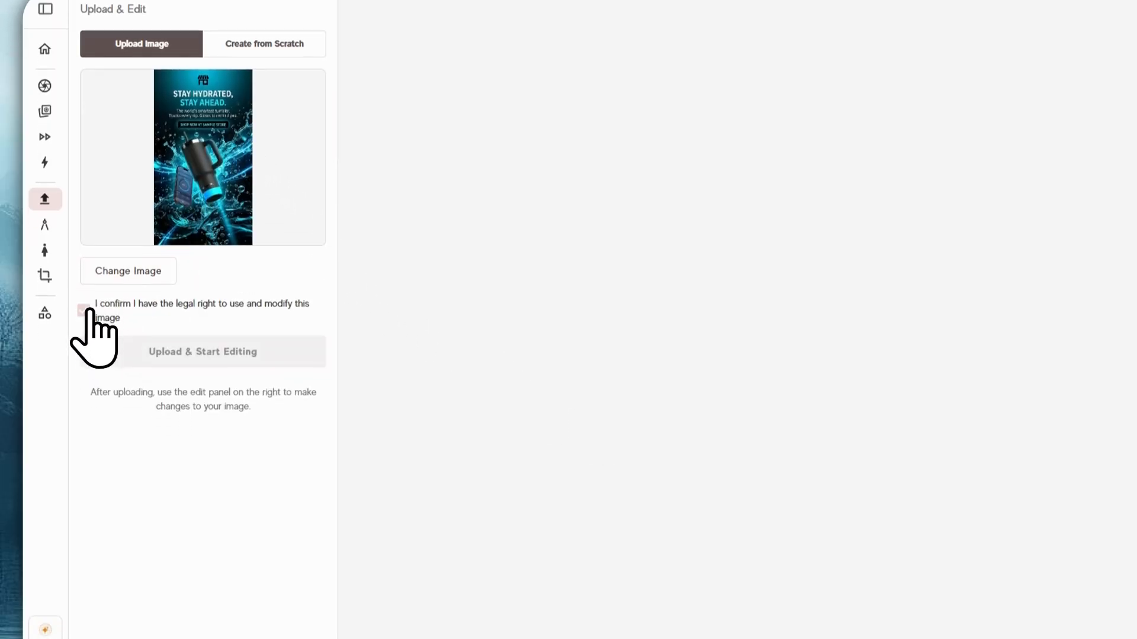
left_click(83, 334)
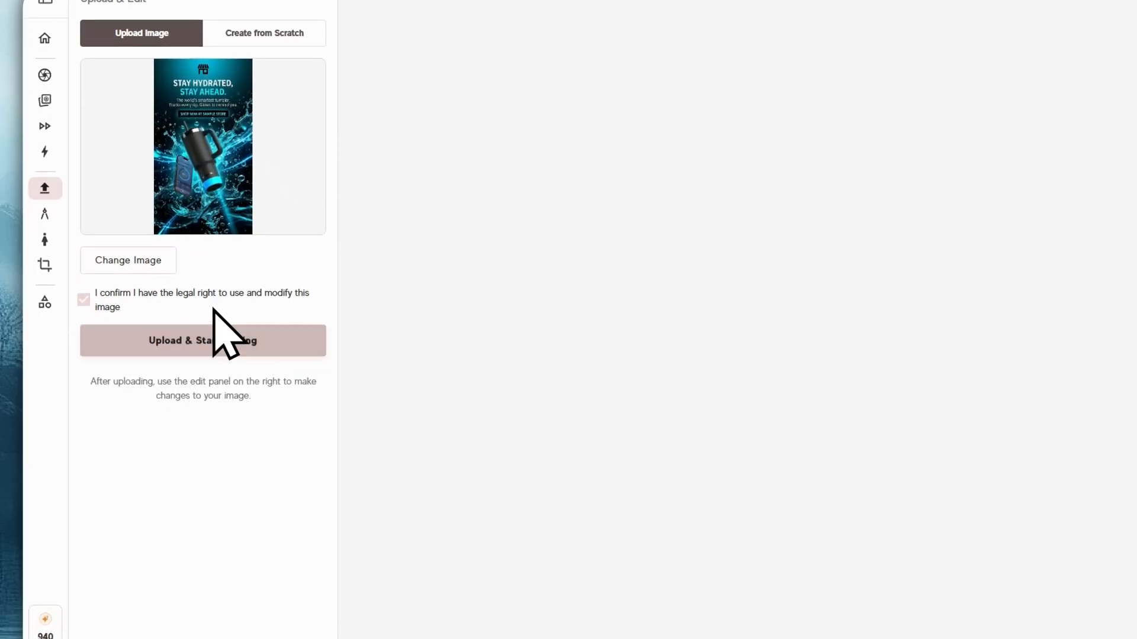
left_click(208, 346)
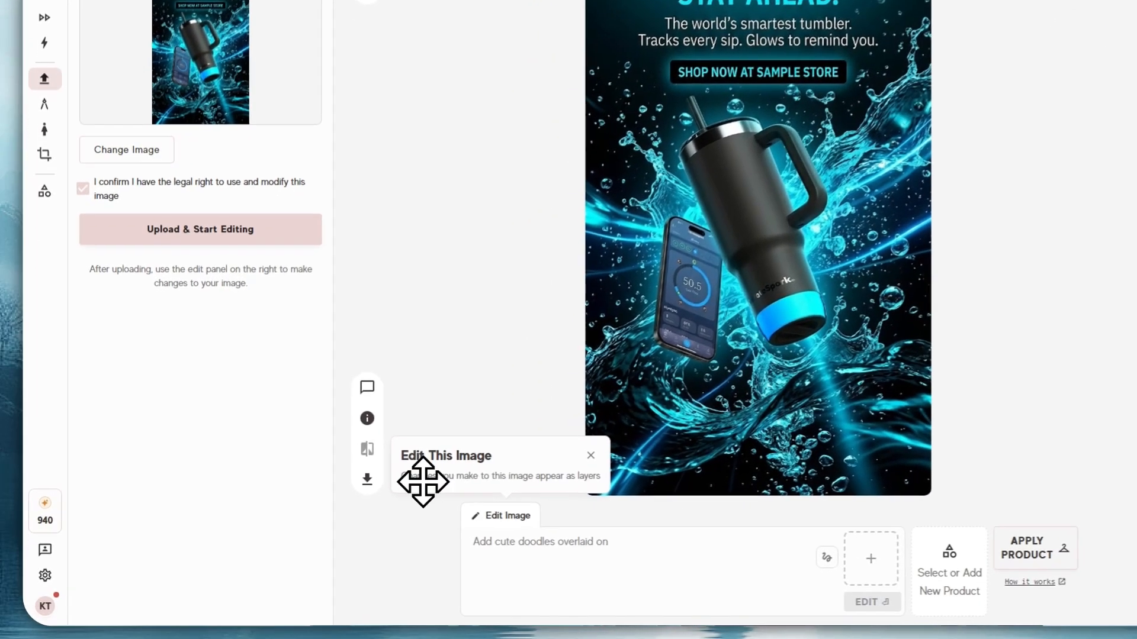
Examine the tumbler image's editing tools, the existing-product selection and the Apply Product option
mouse_move(371, 405)
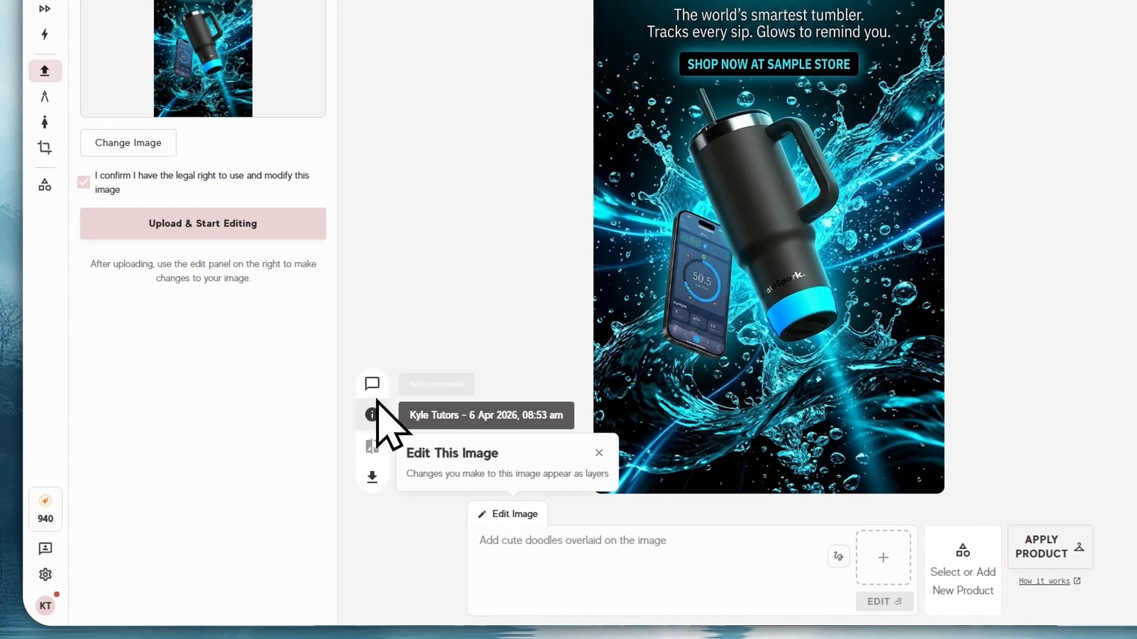
left_click(530, 542)
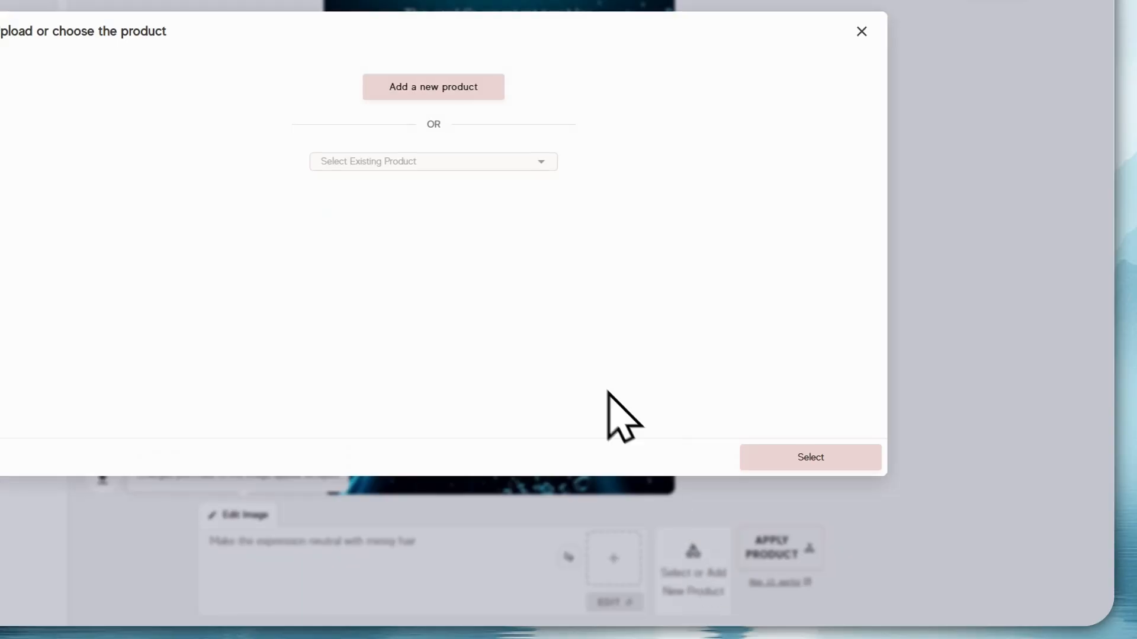
left_click(425, 161)
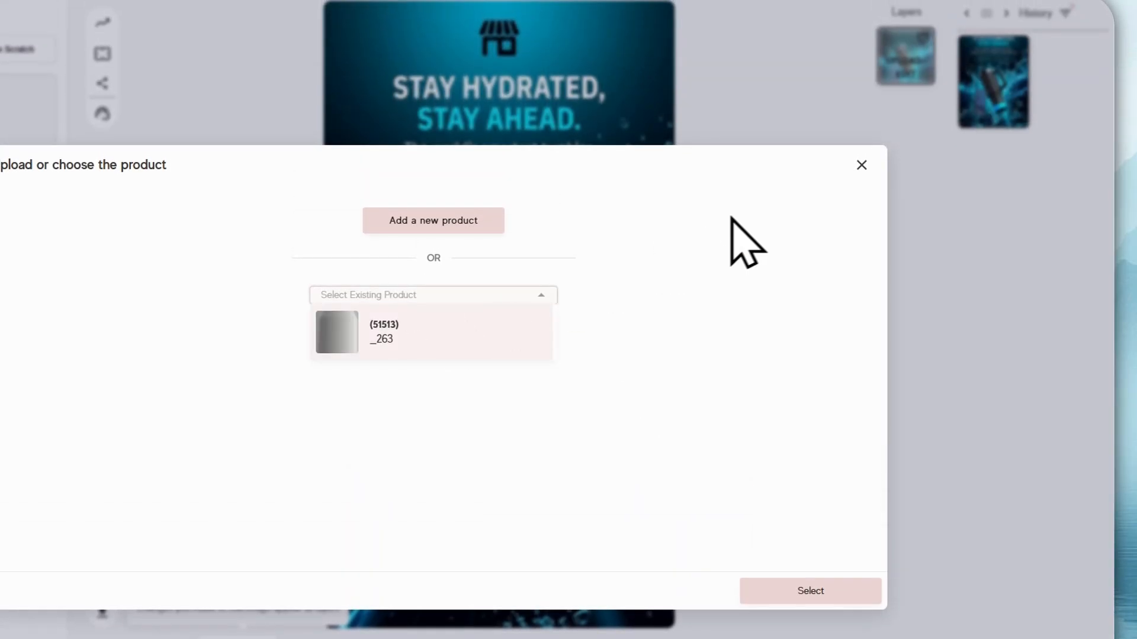
left_click(861, 165)
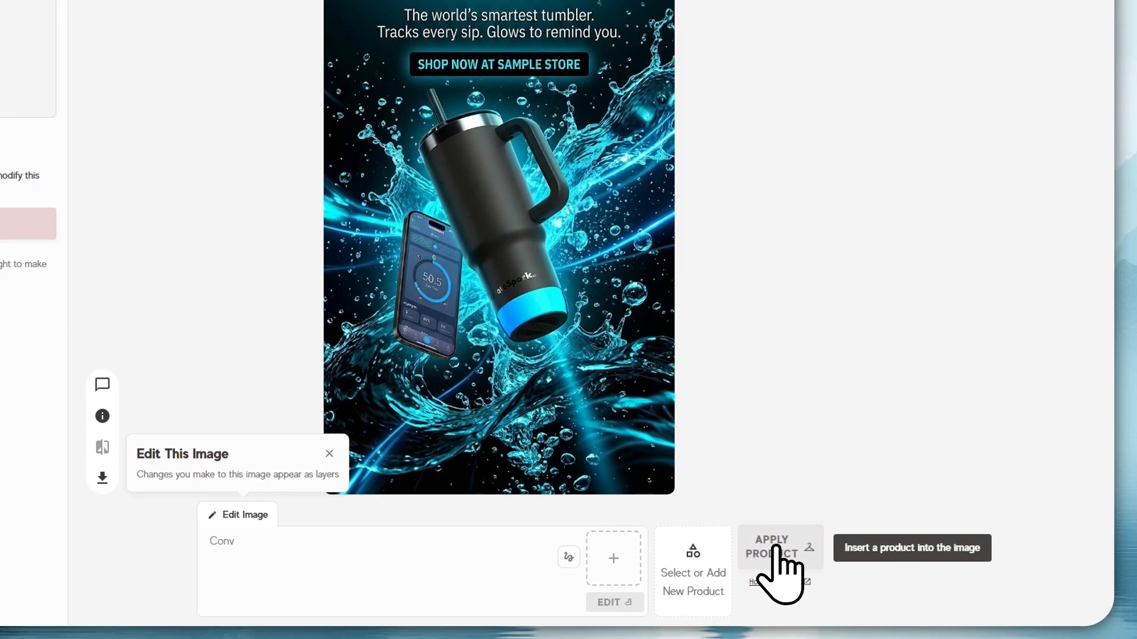
left_click(776, 551)
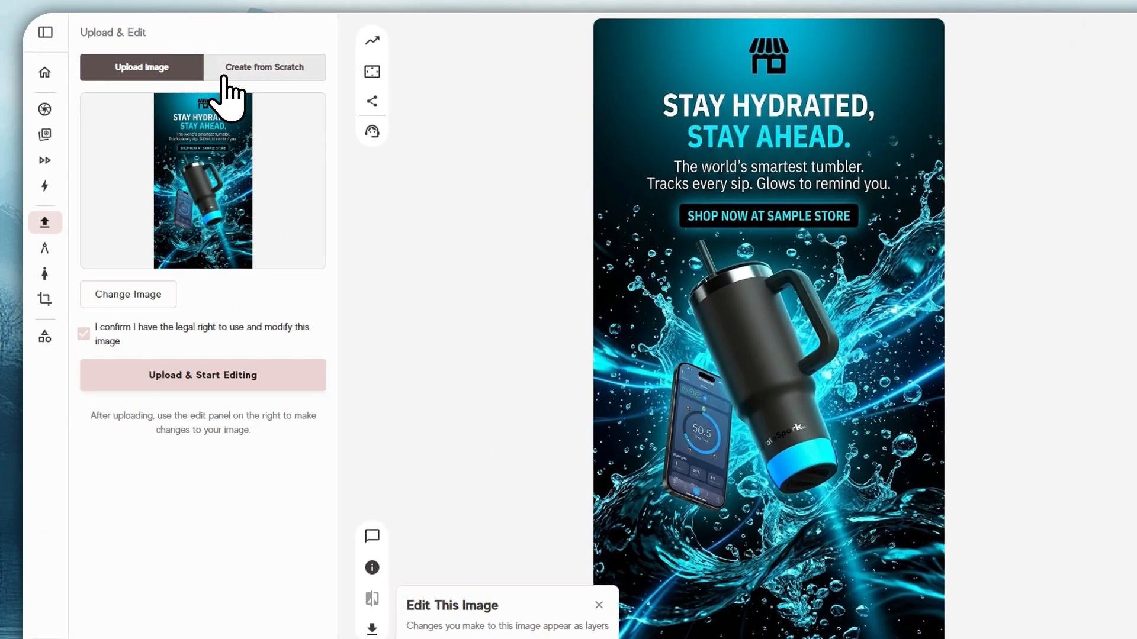
Switch to creating an image from scratch and set the model to Gemini 3.1 Flash
left_click(226, 80)
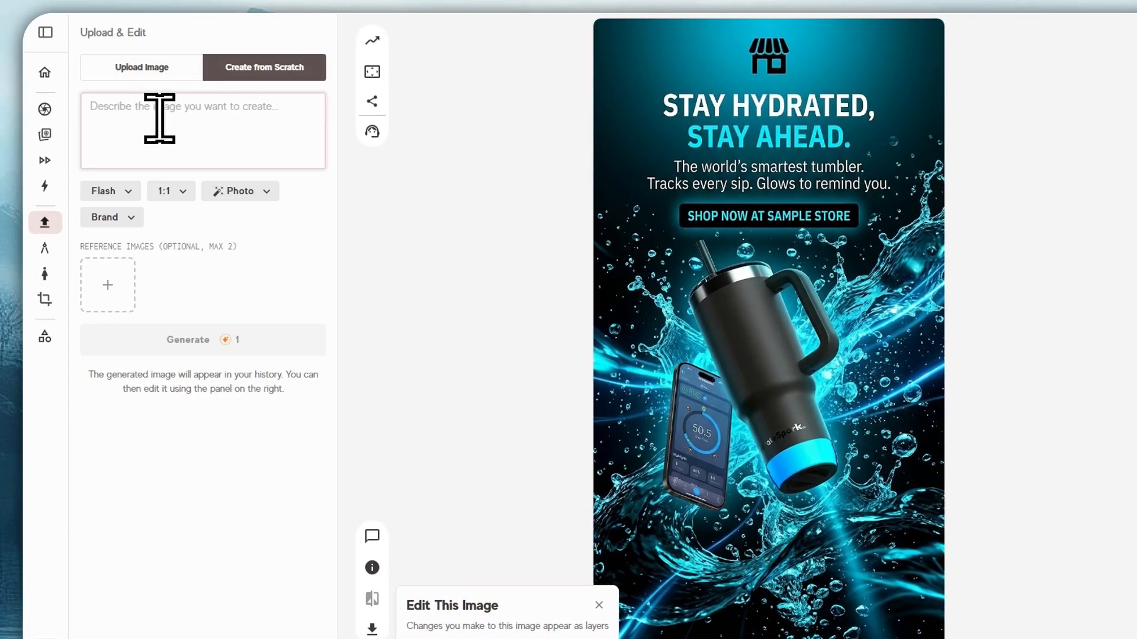
left_click(112, 191)
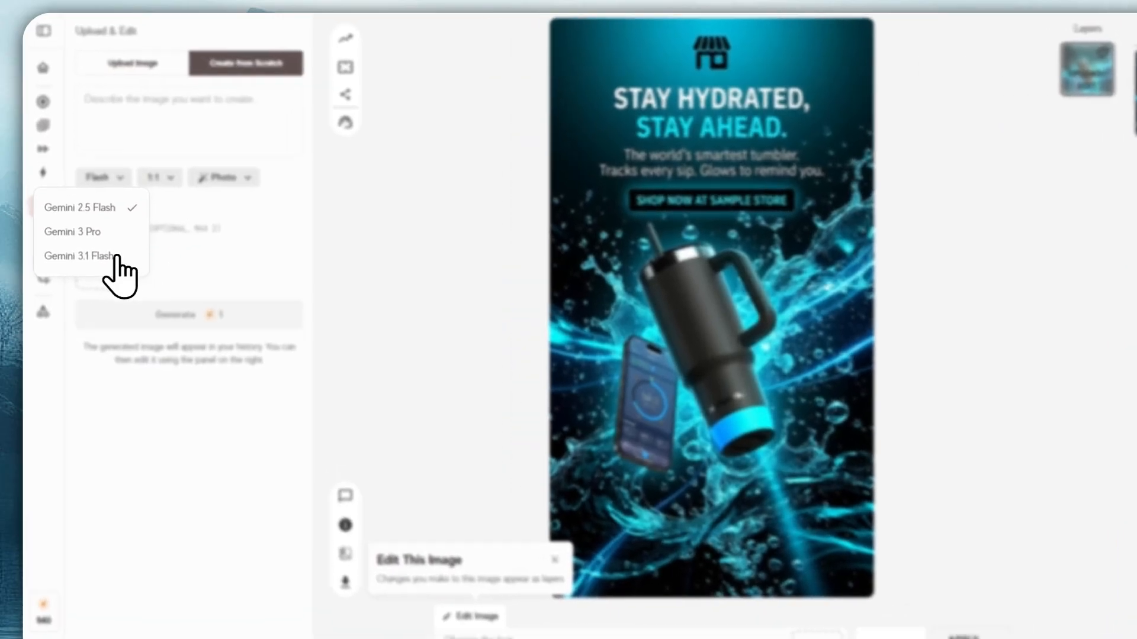
left_click(77, 224)
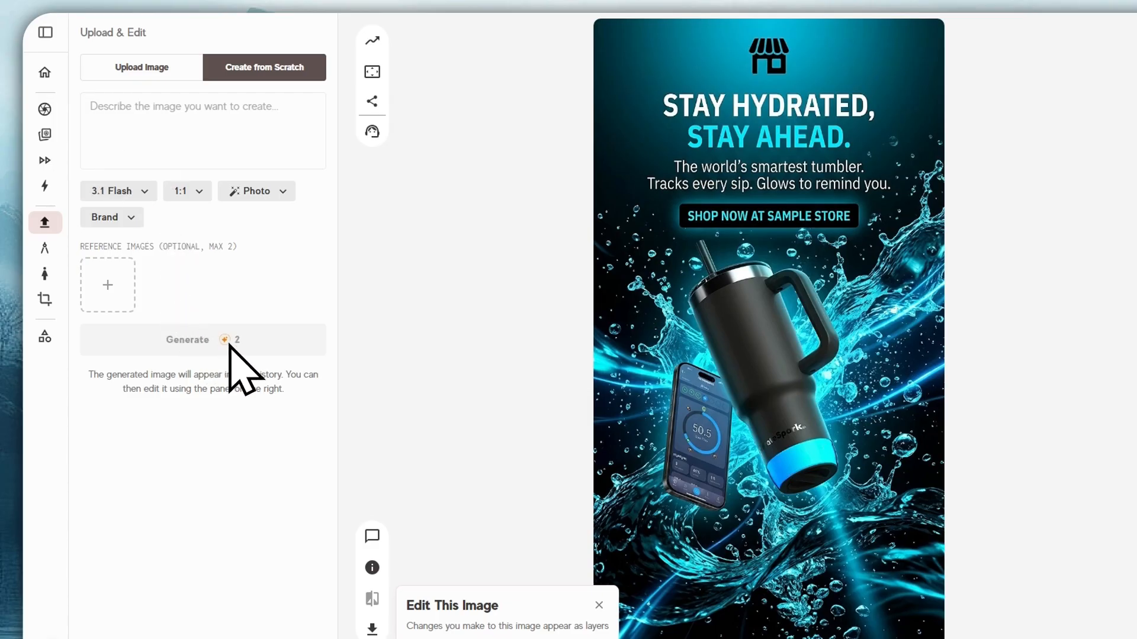
Review the available aspect ratios and set the image style for the new creation to Graphic
left_click(188, 194)
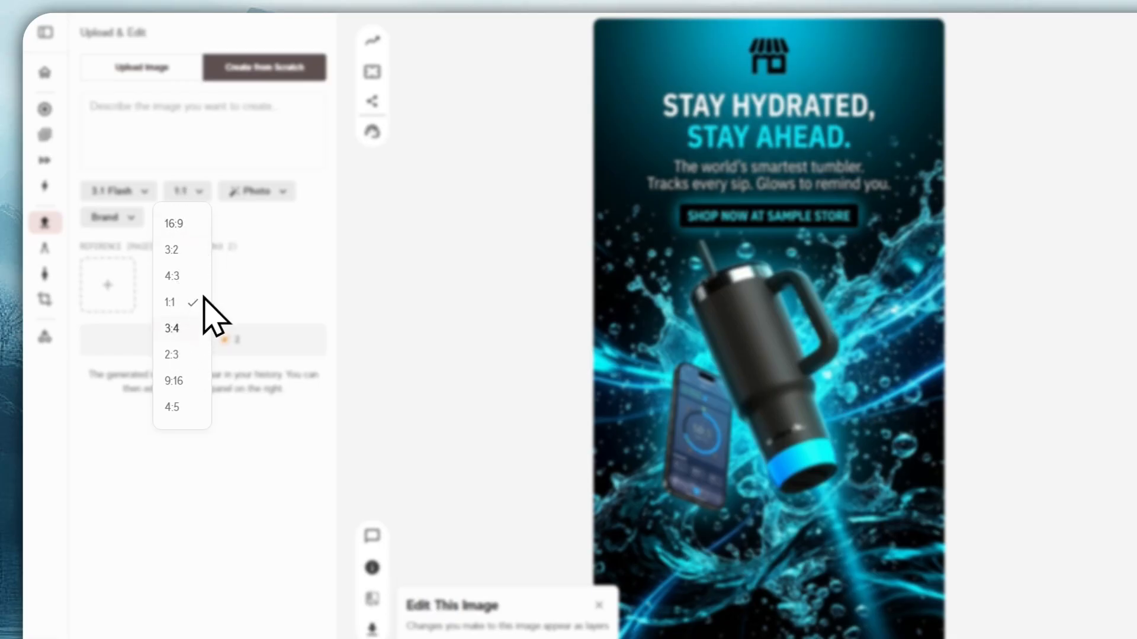
left_click(264, 200)
left_click(277, 192)
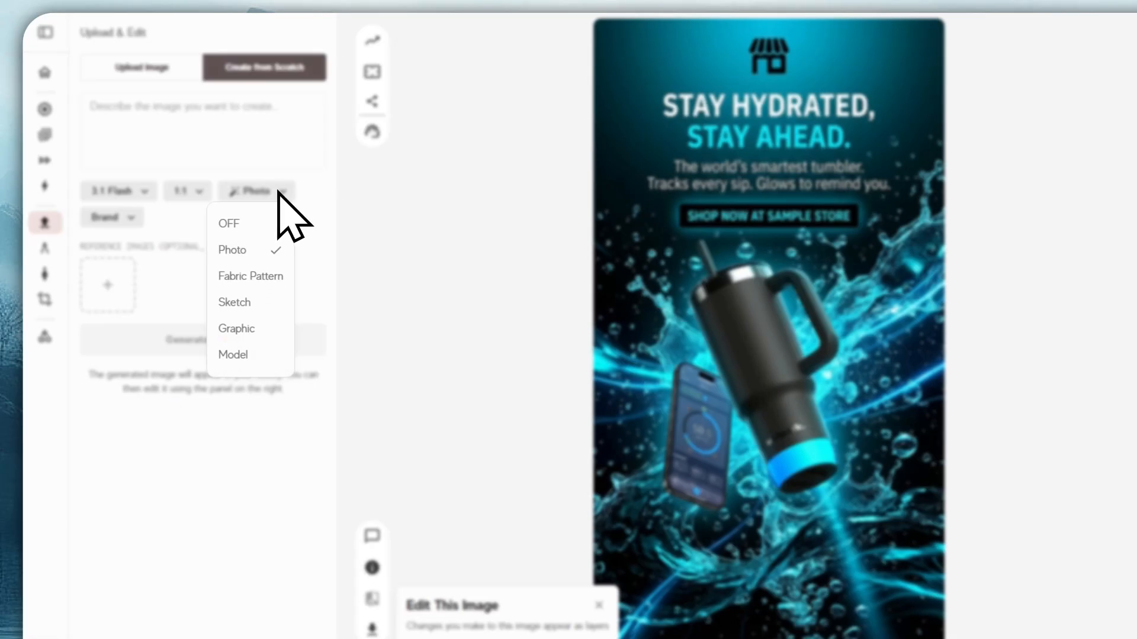
left_click(174, 291)
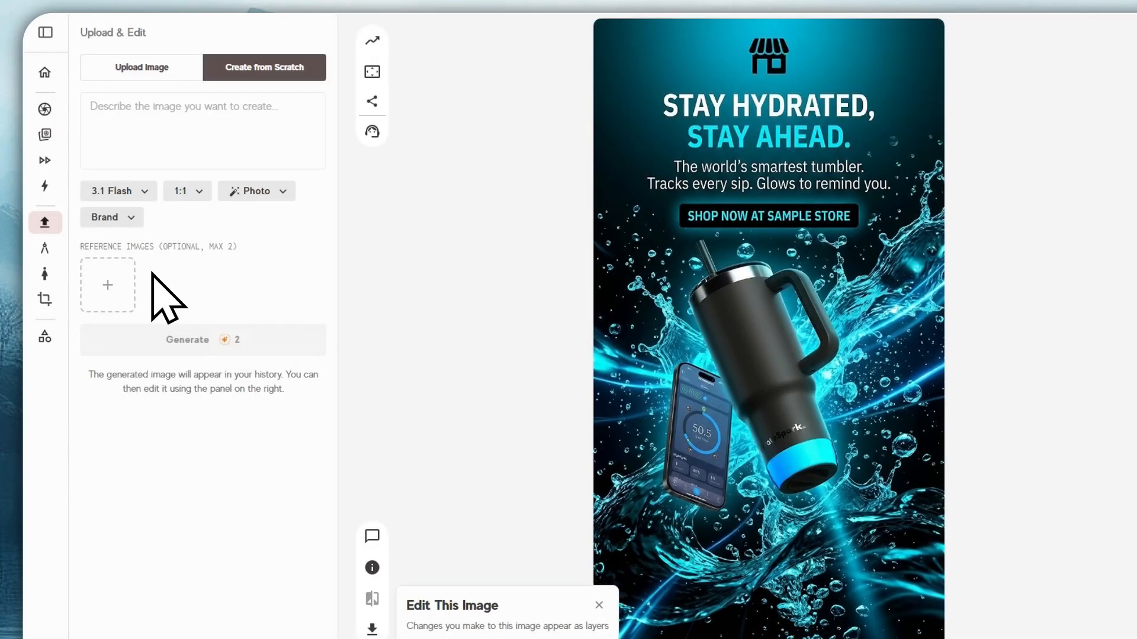
left_click(248, 190)
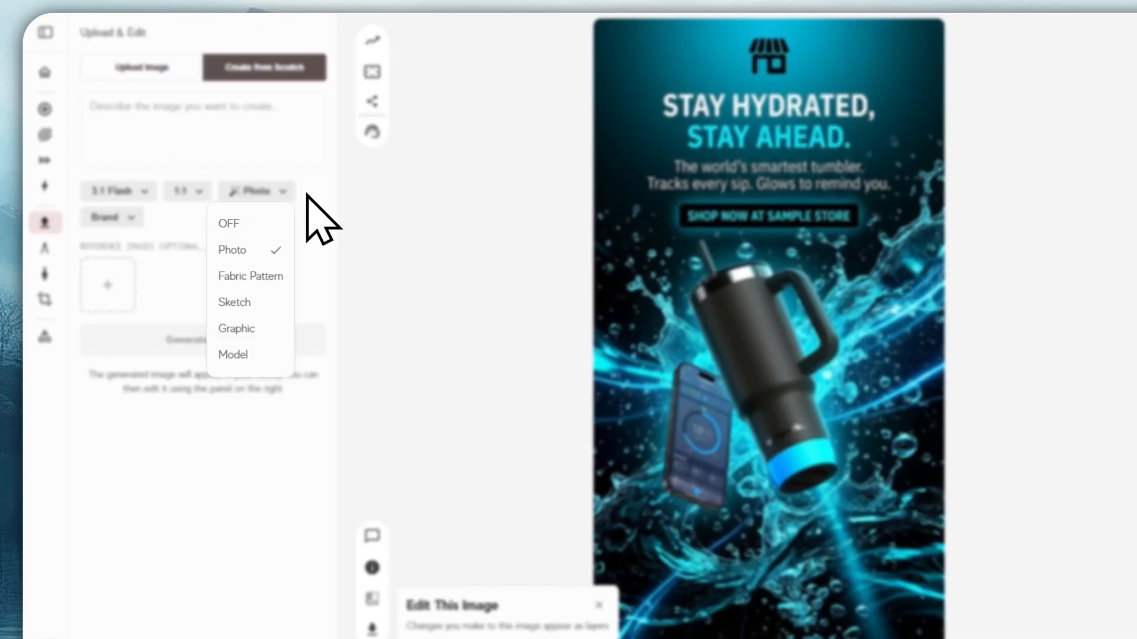
left_click(283, 191)
left_click(266, 189)
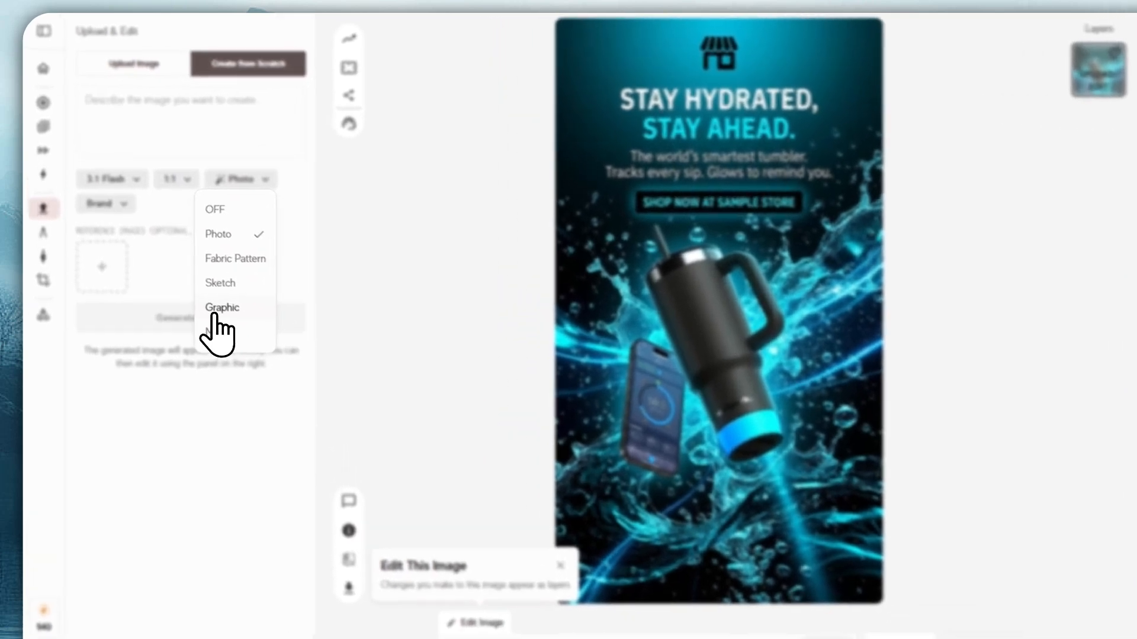
left_click(192, 267)
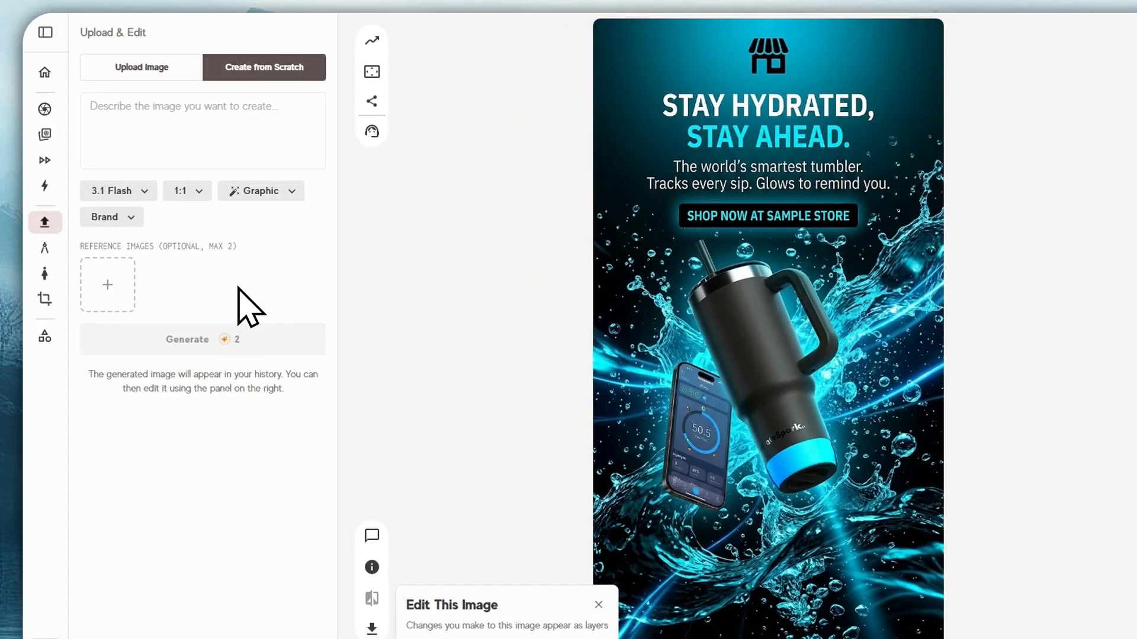
Set the brand aesthetic to Toolysto and enter the prompt "A watter bottle campaign graphic for christmas."
left_click(110, 216)
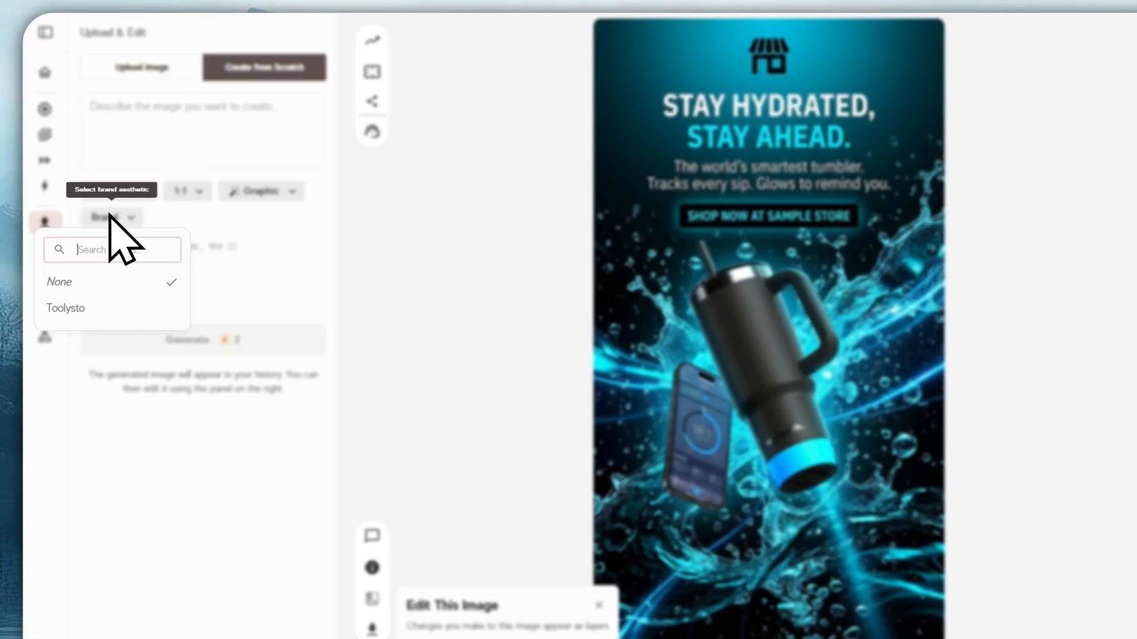
left_click(87, 309)
left_click(180, 133)
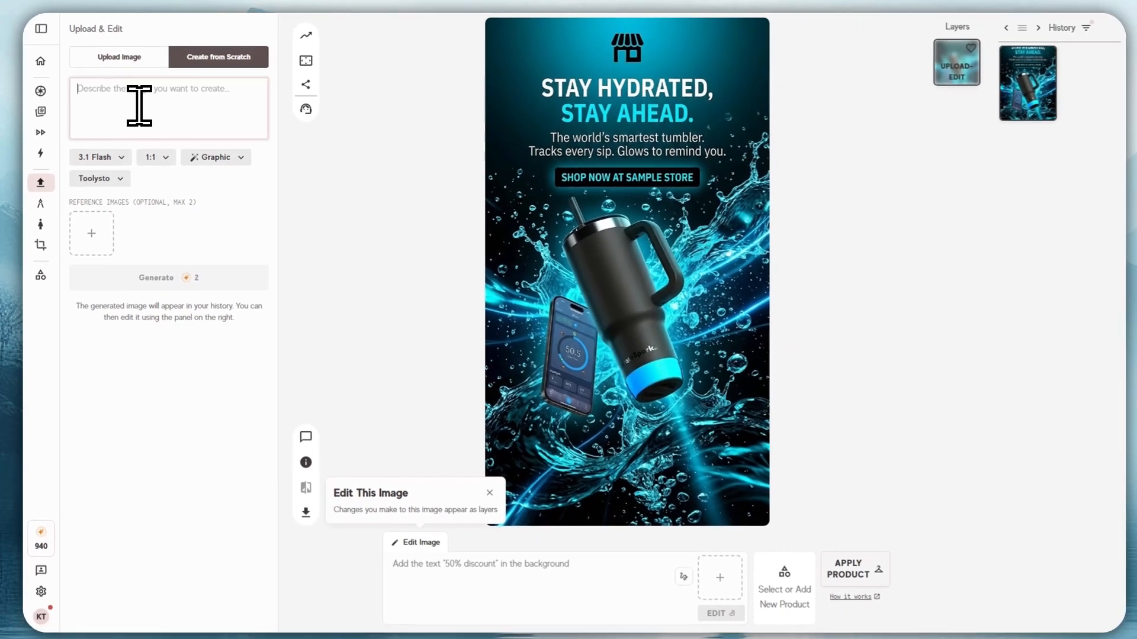
type("A")
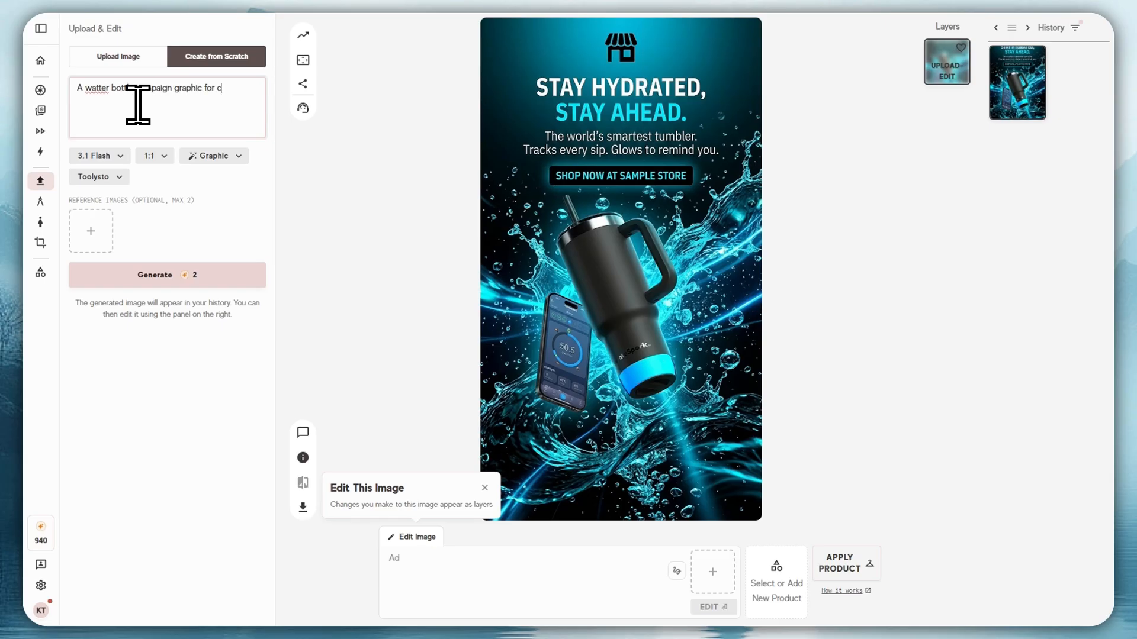
type(".")
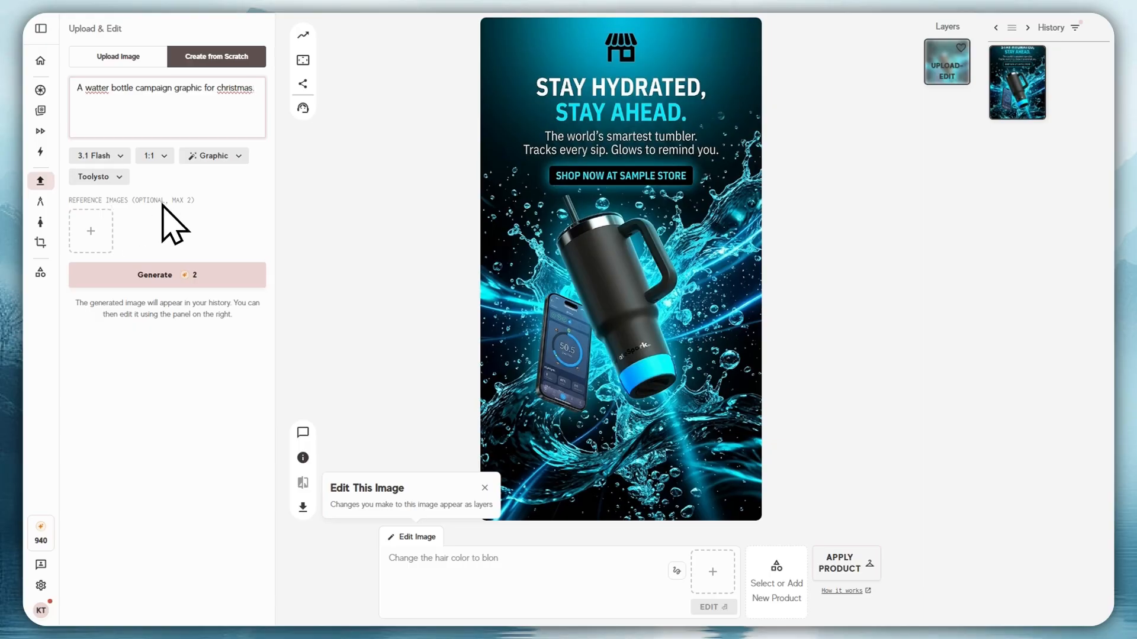
Add 33w.jpg as a reference image and generate the Christmas campaign graphic
left_click(77, 238)
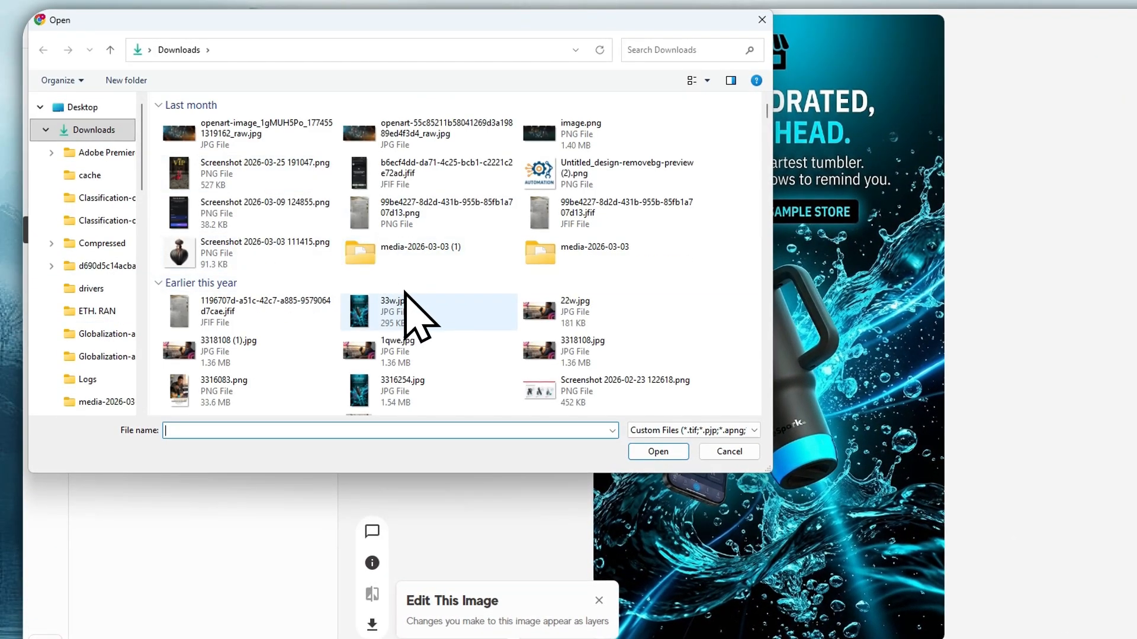
left_click(361, 308)
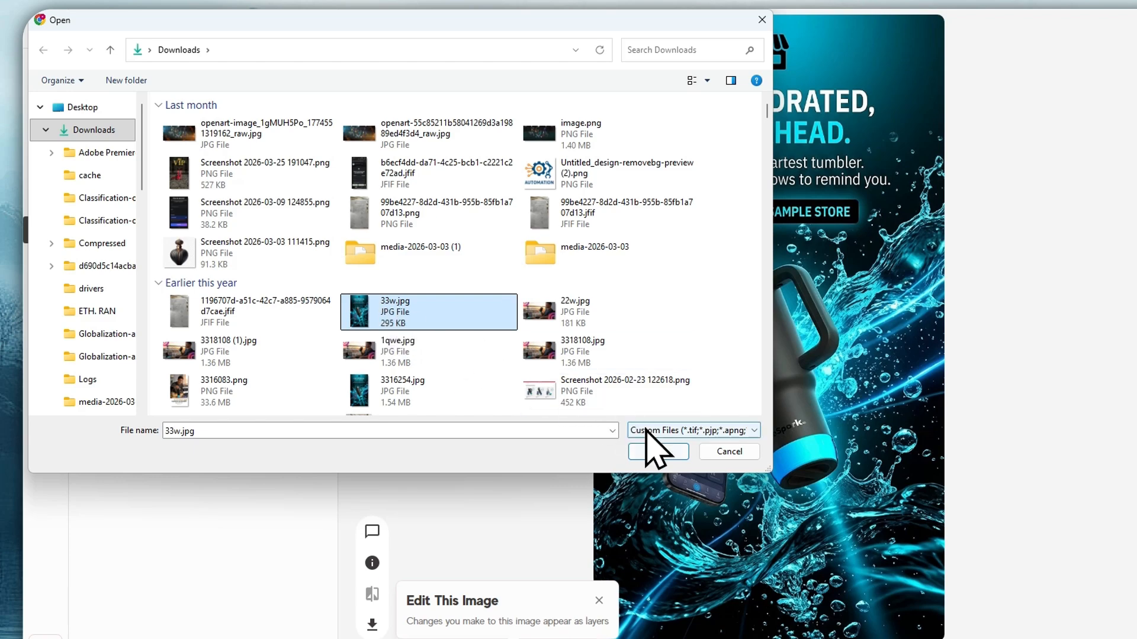
left_click(654, 450)
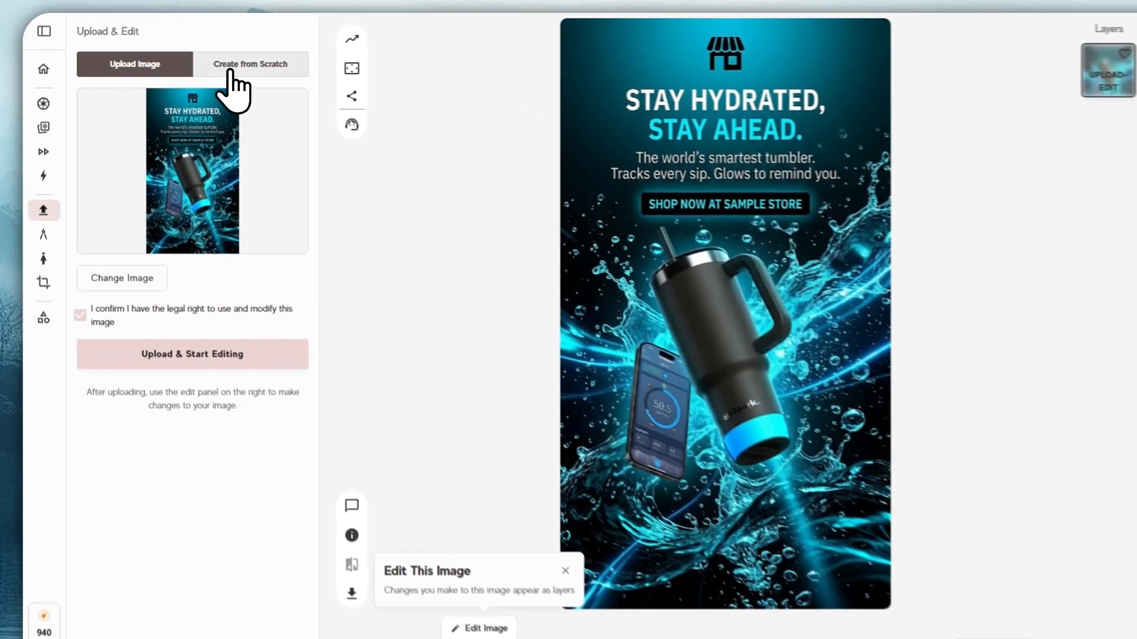
left_click(204, 57)
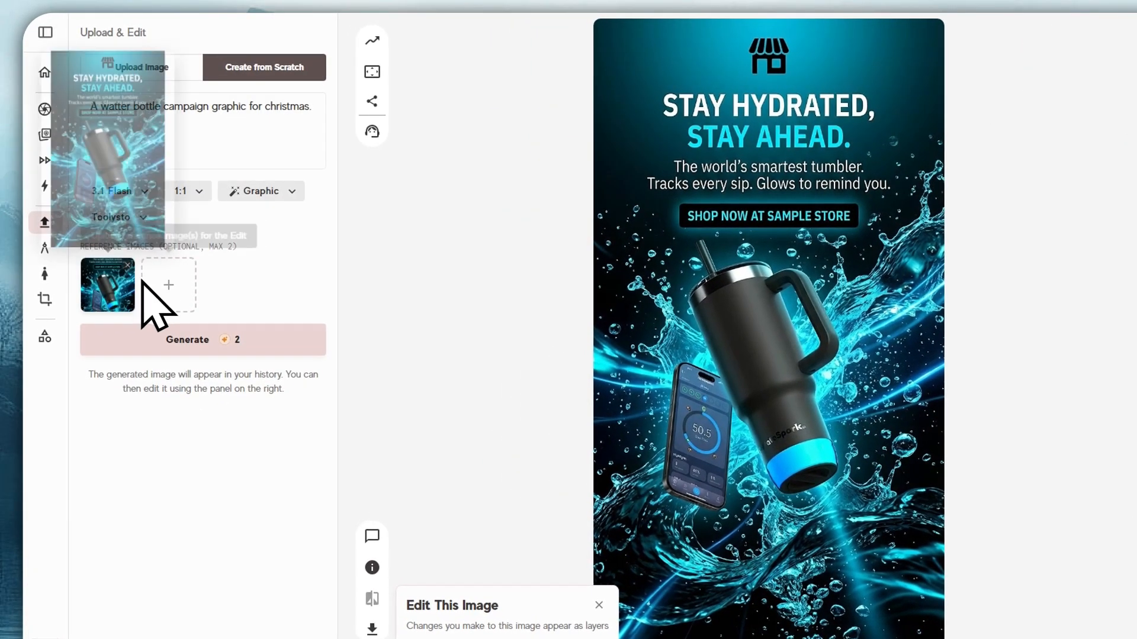
left_click(192, 340)
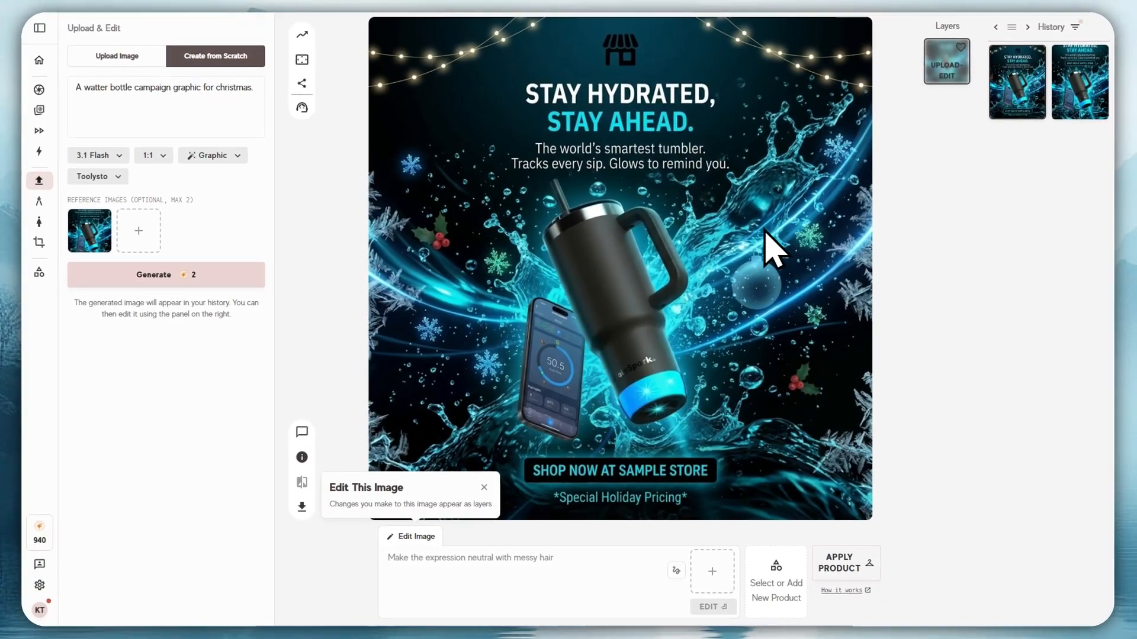
mouse_move(95, 240)
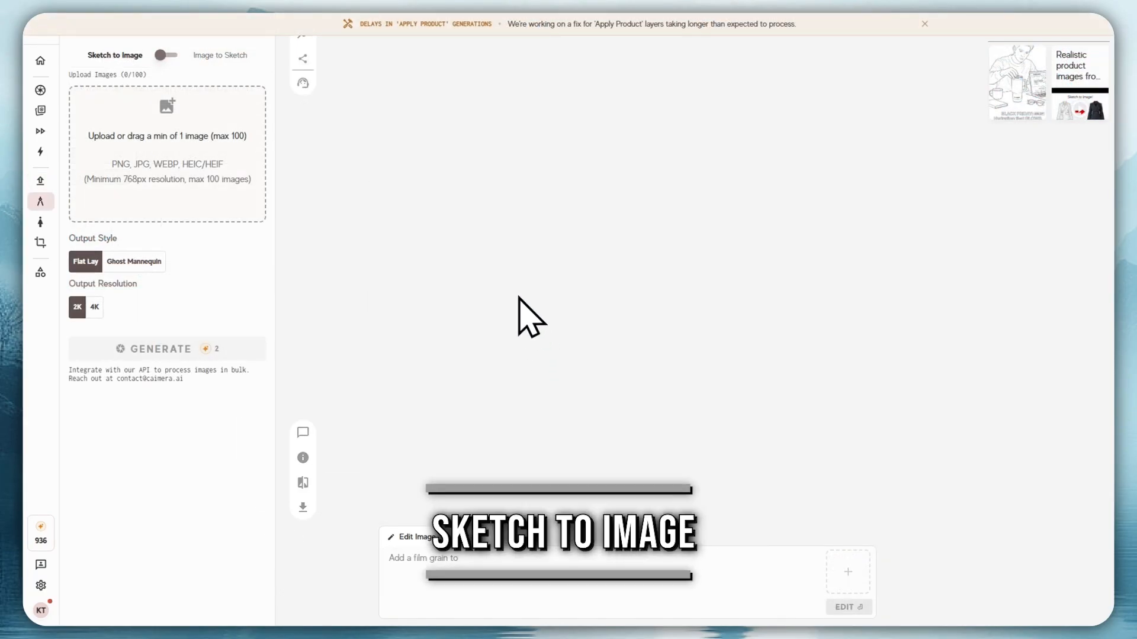
Upload today's generated sketch PNG from Downloads as the source for the Sketch to Image conversion
mouse_move(38, 215)
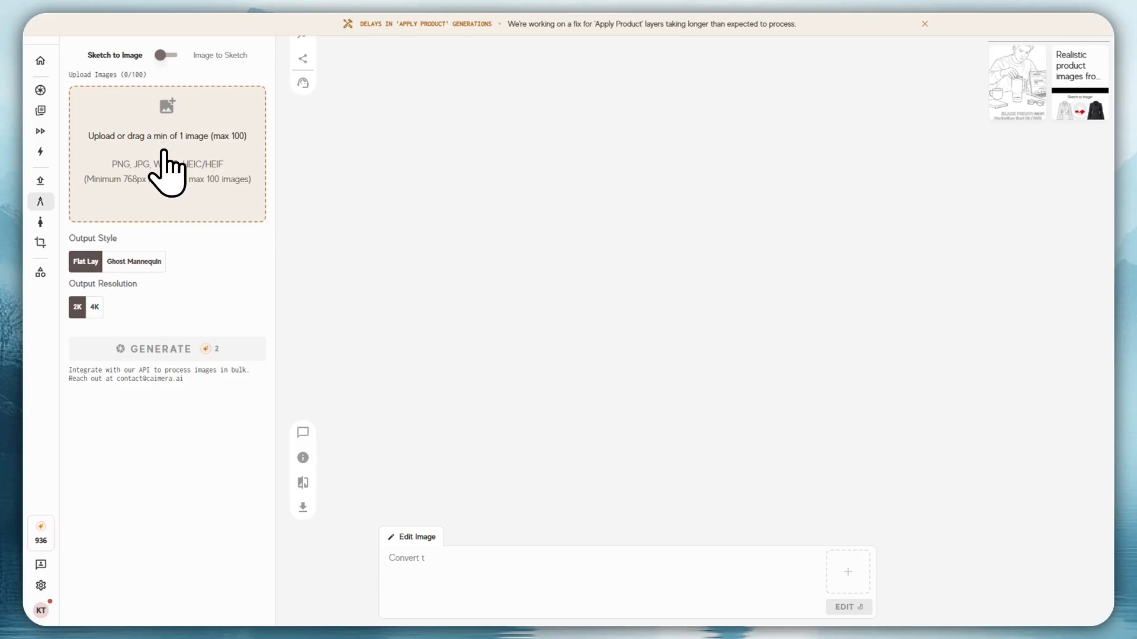
left_click(168, 163)
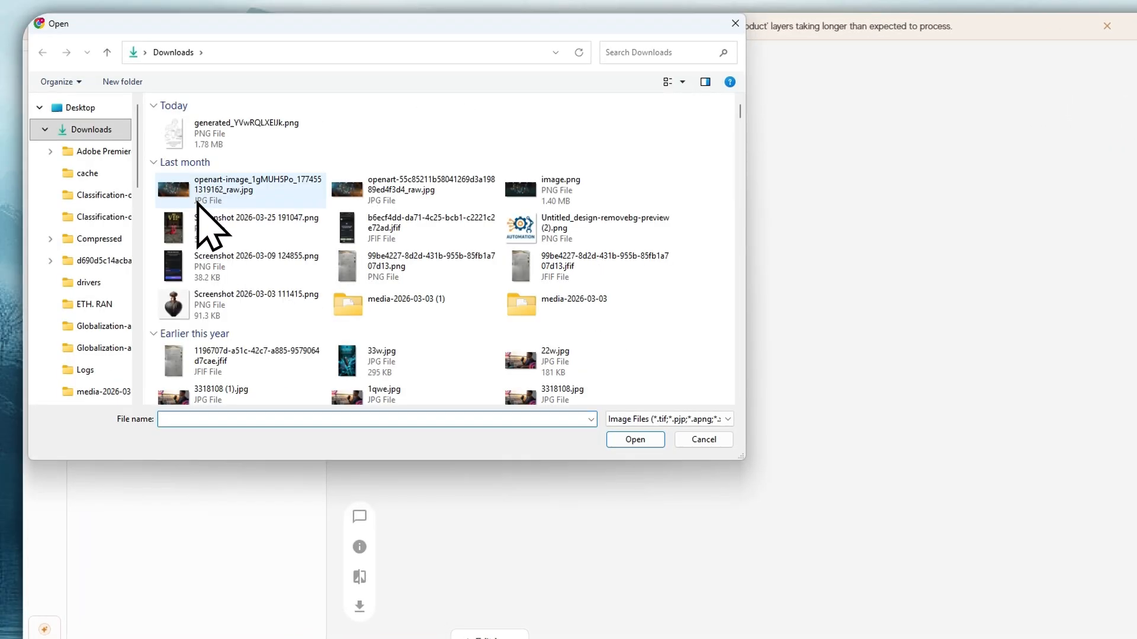
left_click(204, 136)
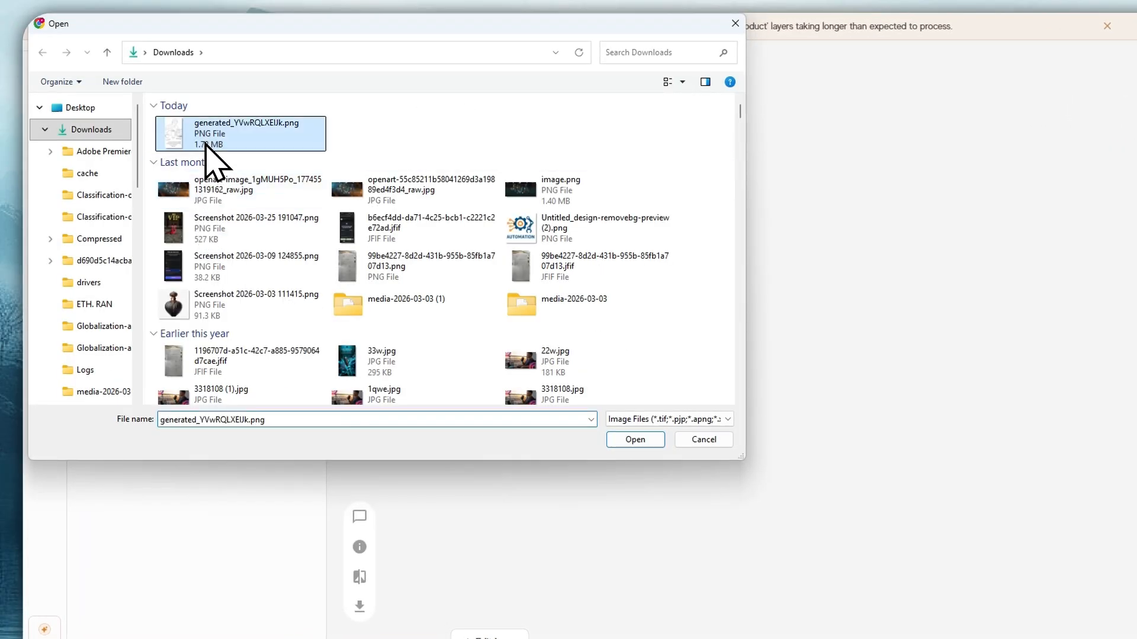
left_click(635, 439)
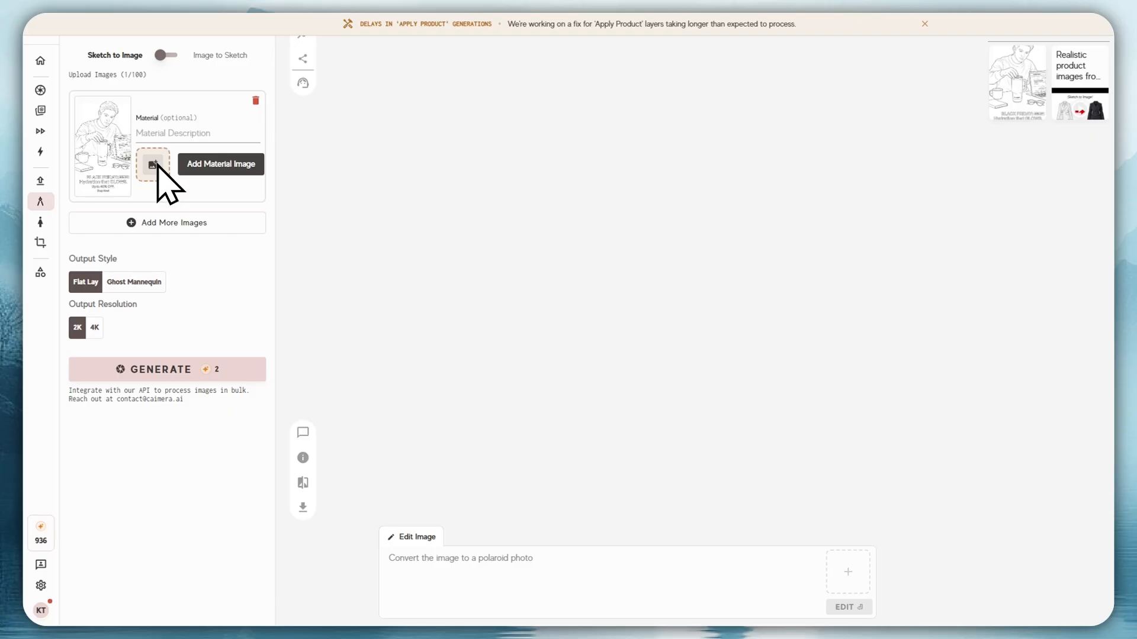
left_click(159, 134)
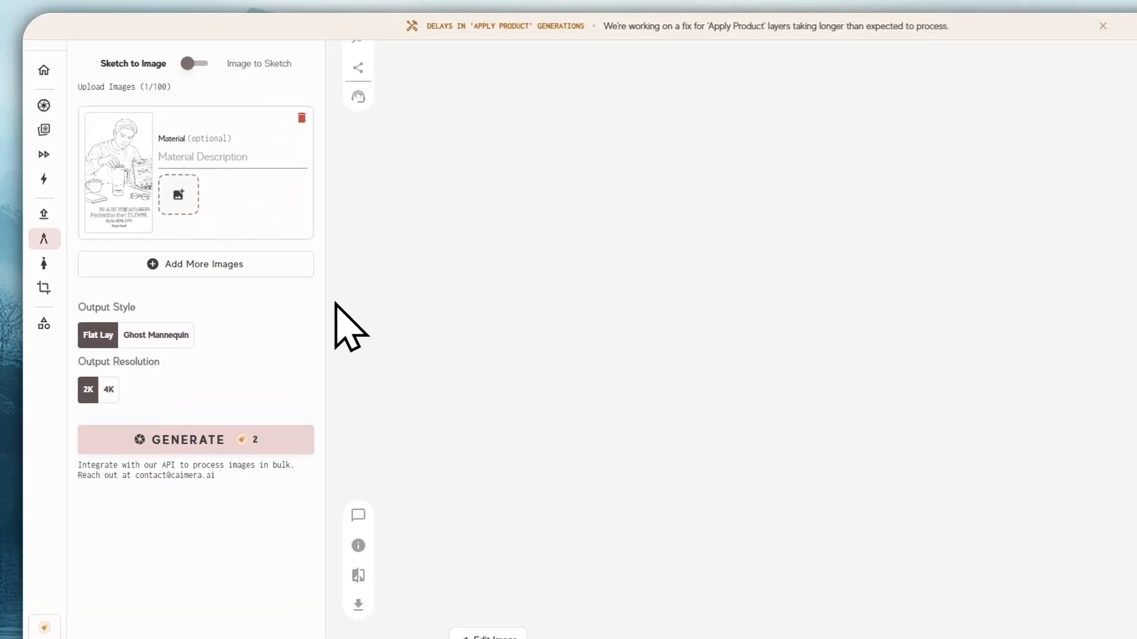
left_click(211, 268)
left_click(704, 441)
left_click_drag(80, 257, 137, 258)
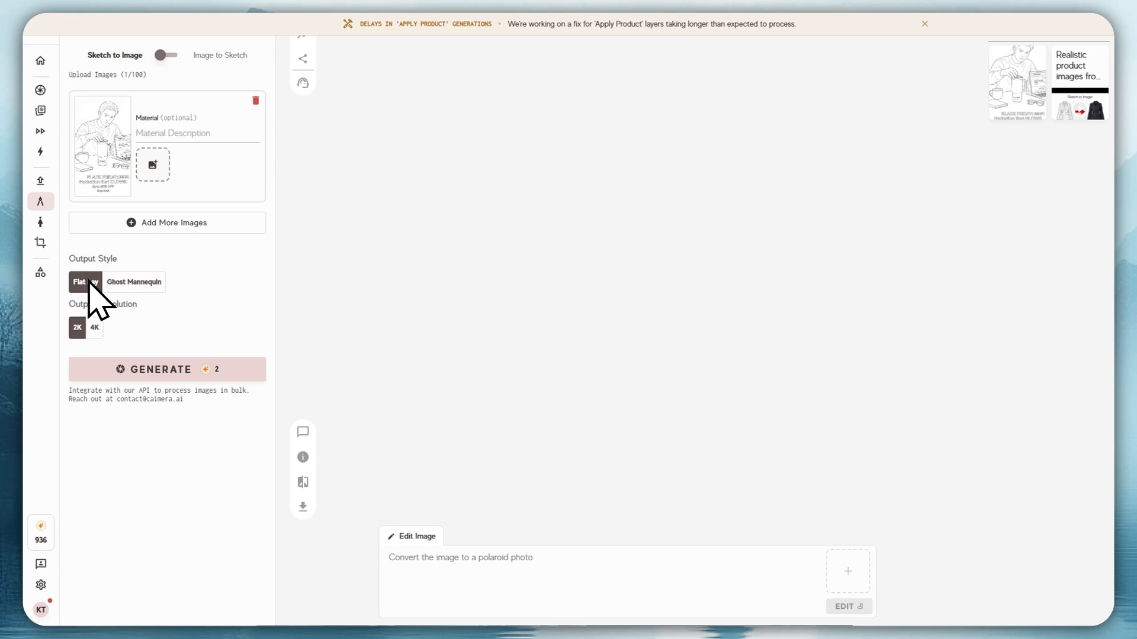
type("film grai")
Try the Ghost Mannequin output style for the uploaded sketch
left_click(136, 282)
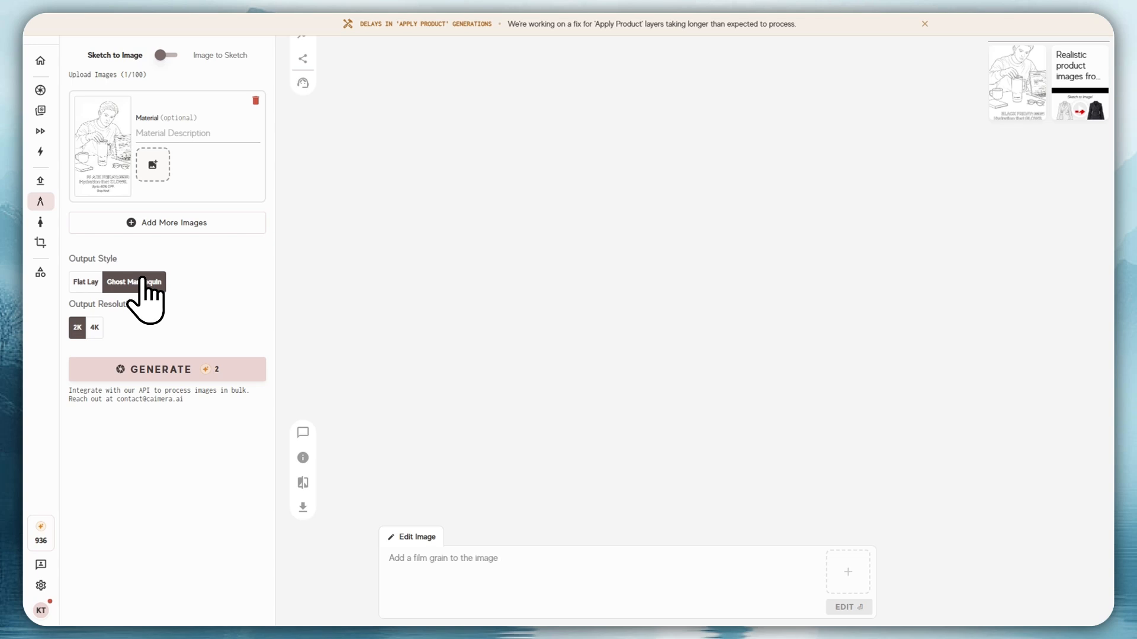
type("Make a model wear the garment")
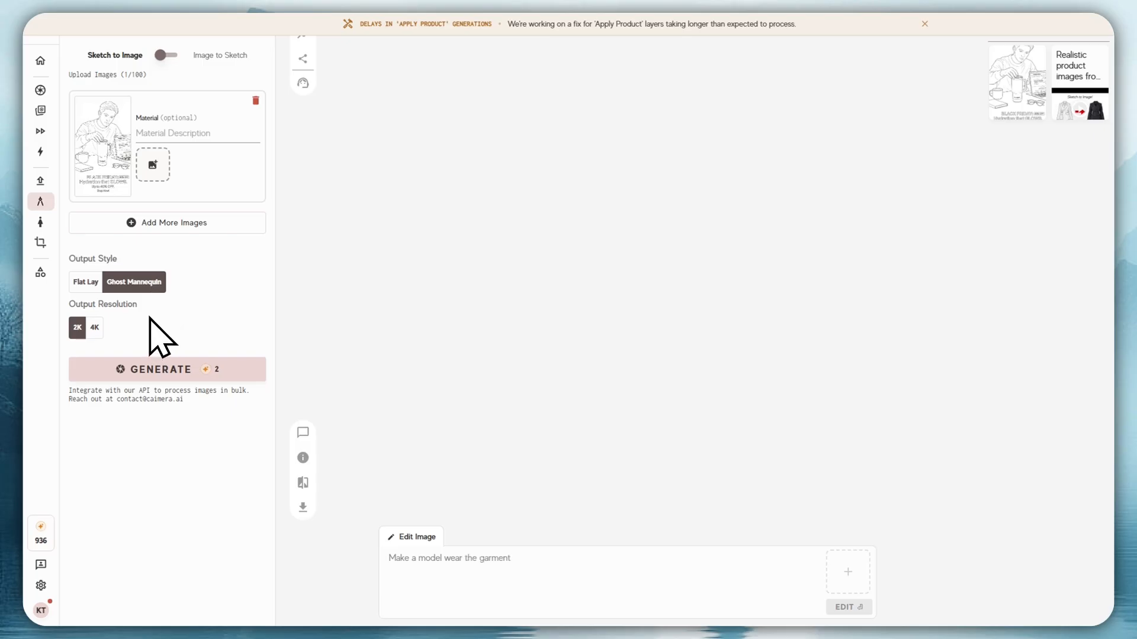
key("ctrl+a")
type("C")
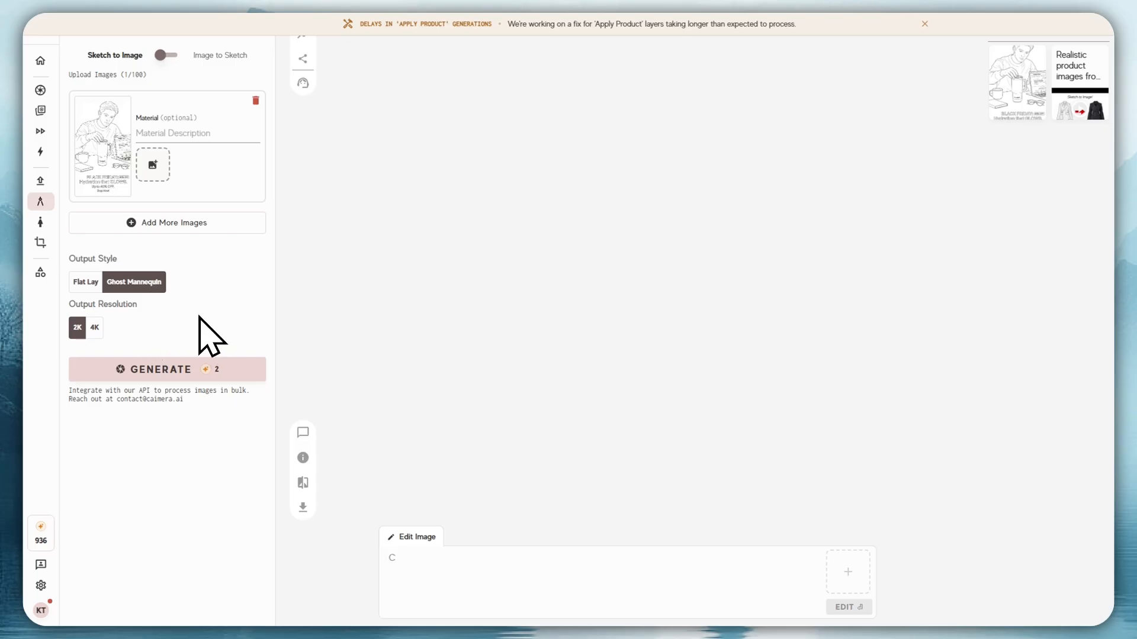
type("onvert the image to a polaroid photo")
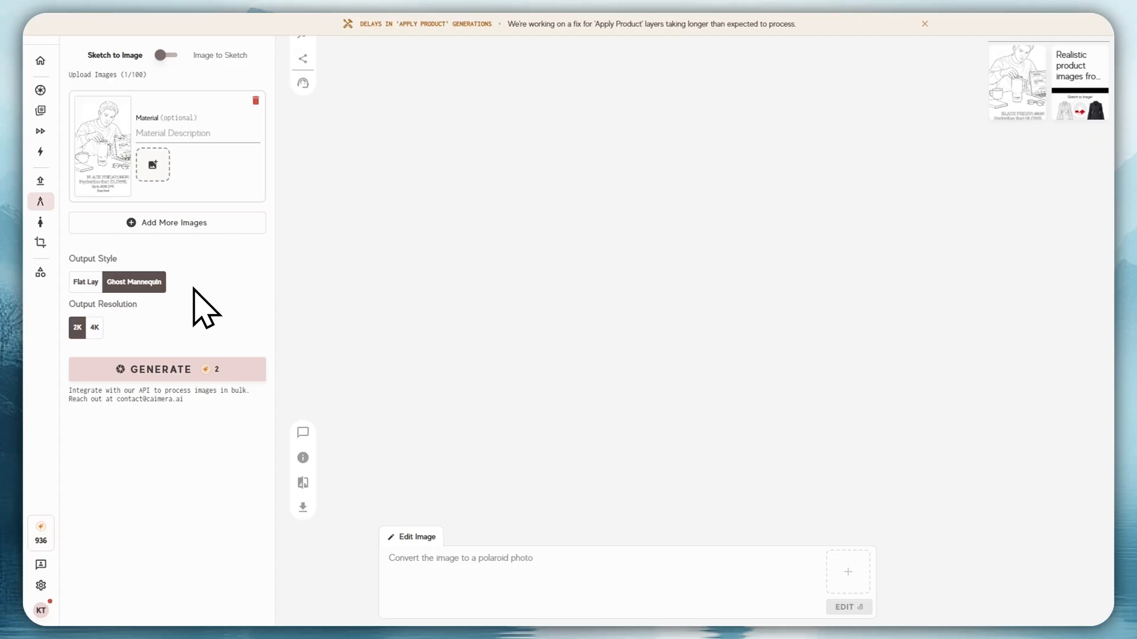
key("ctrl+a")
type("Add a film grain to the image")
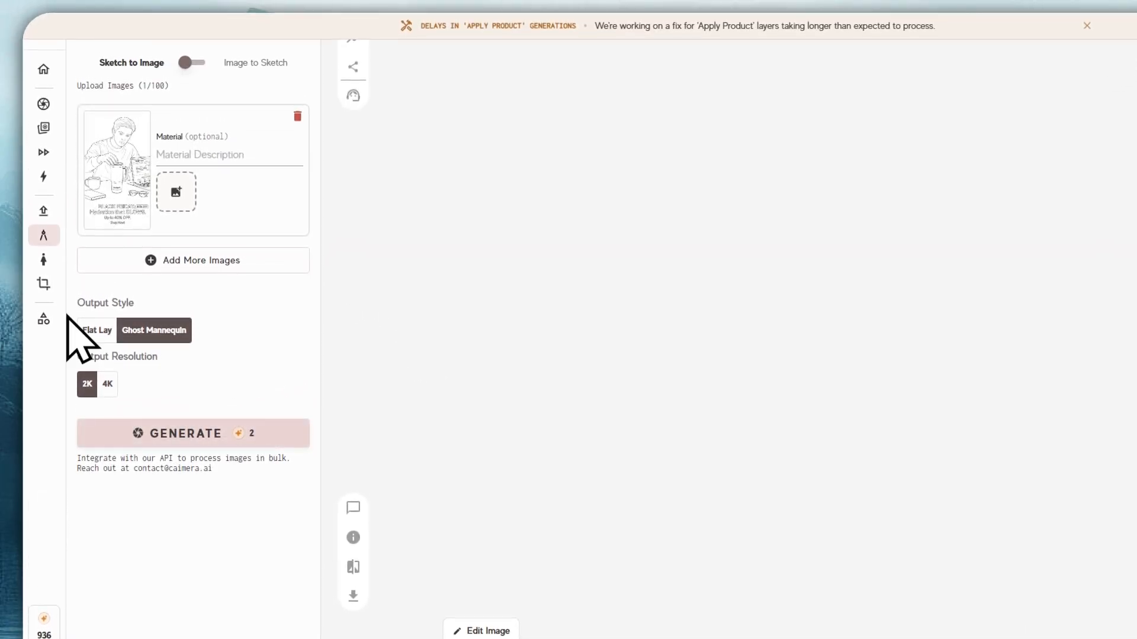
Set the output style to Flat Lay and generate a 2K image from the uploaded sketch
left_click(95, 330)
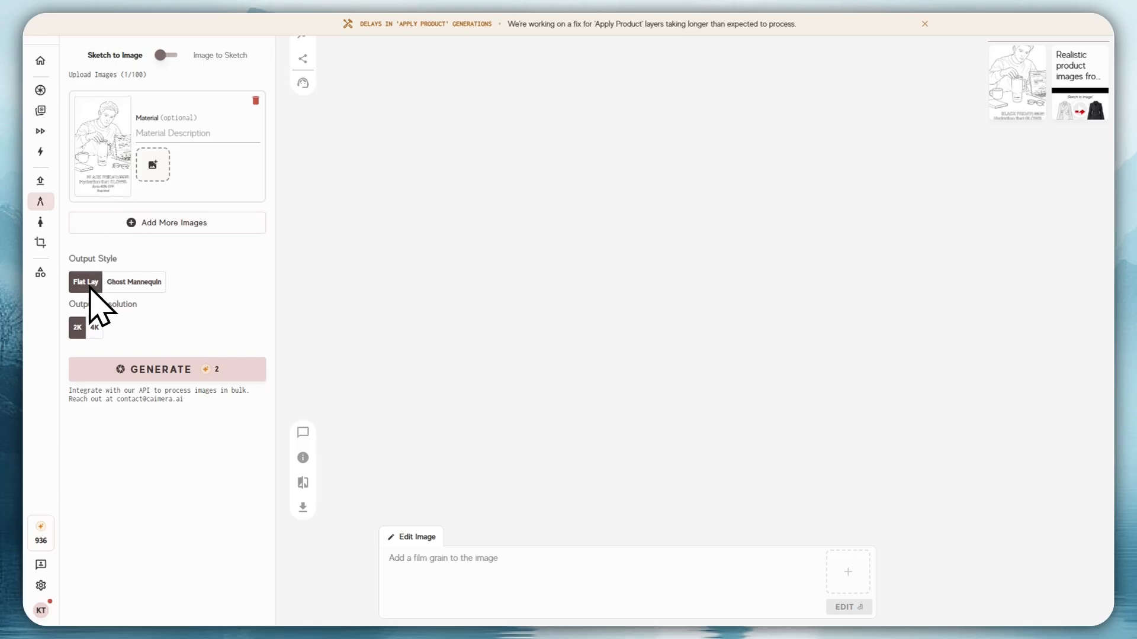
left_click_drag(75, 304, 131, 303)
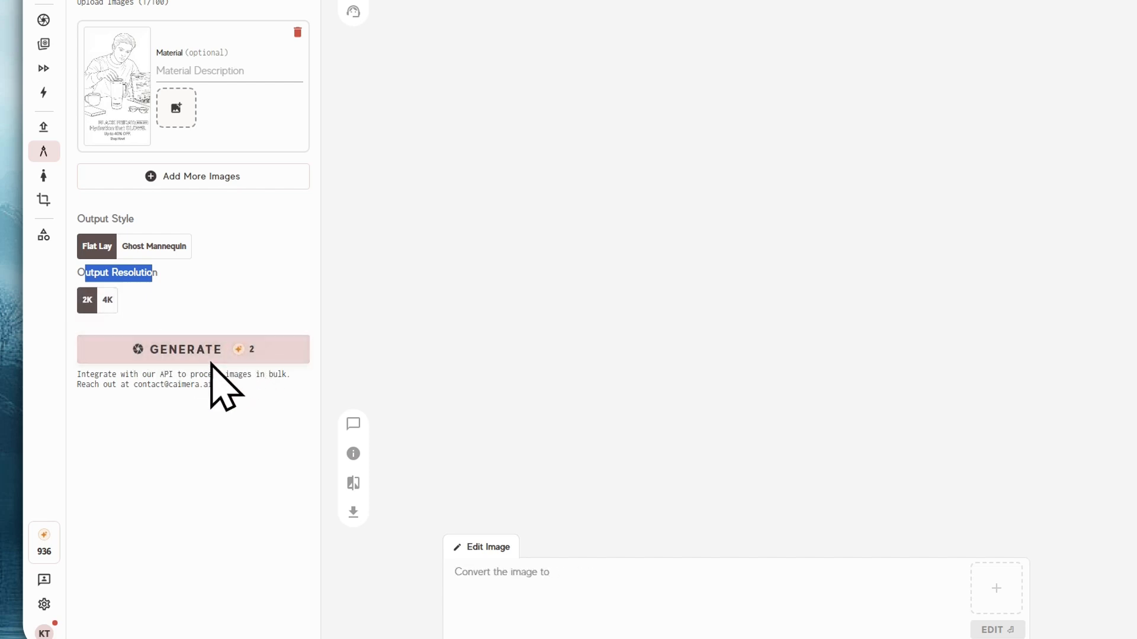
left_click(189, 356)
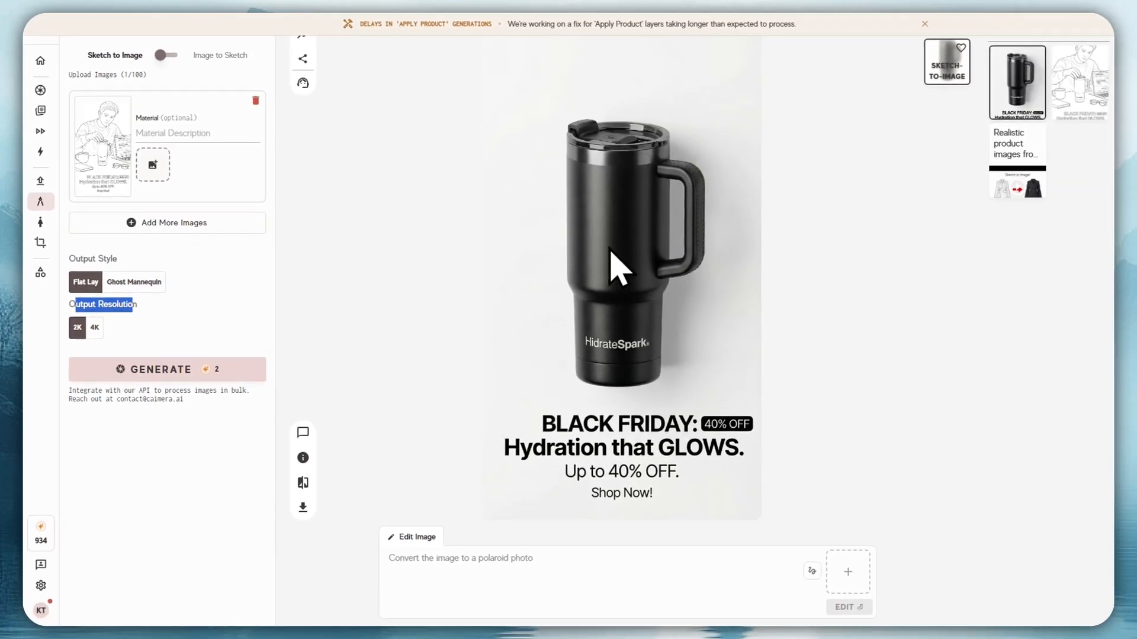
Set the output style to Ghost Mannequin and generate a second image from the same sketch
left_click(134, 282)
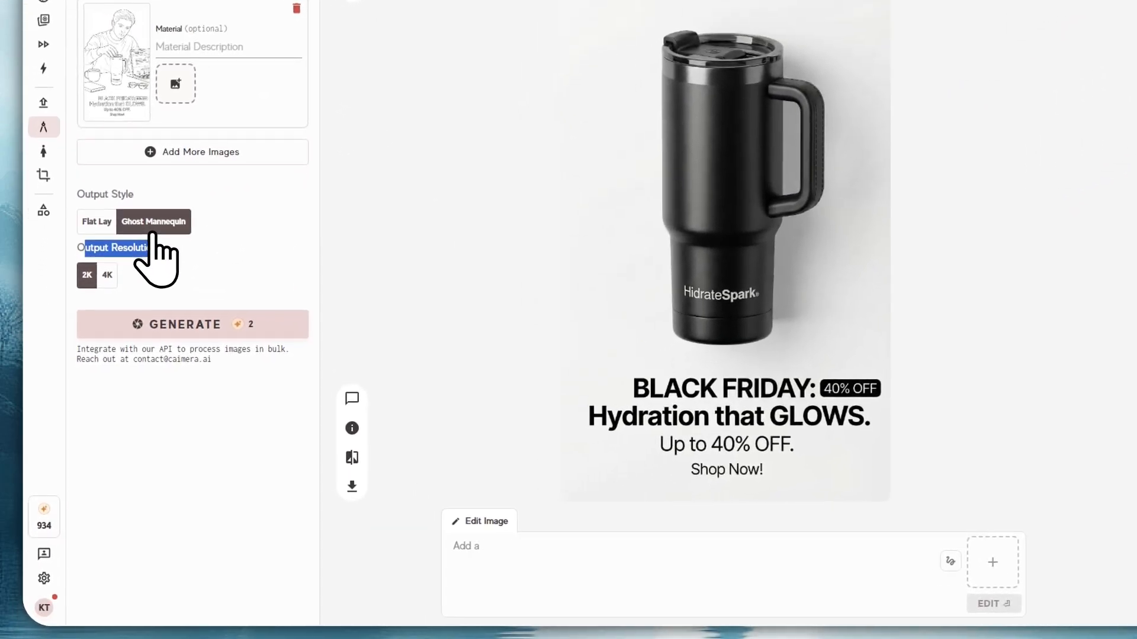
left_click(174, 327)
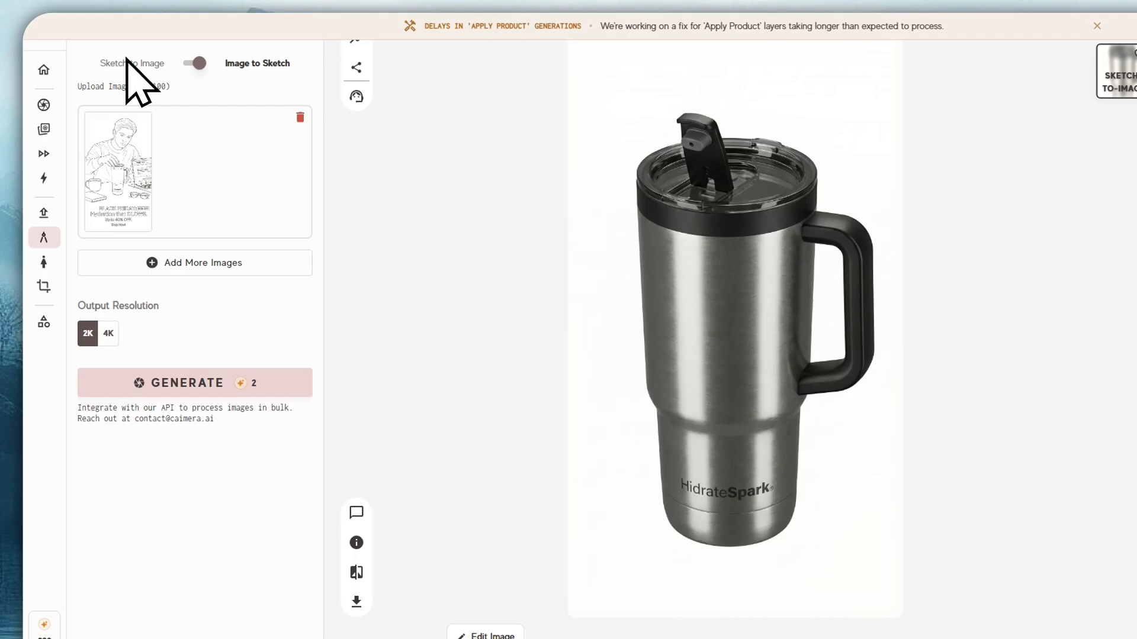
Reload the page to clear the uploaded sketch and switch the conversion mode to Image to Sketch
key("ctrl+r")
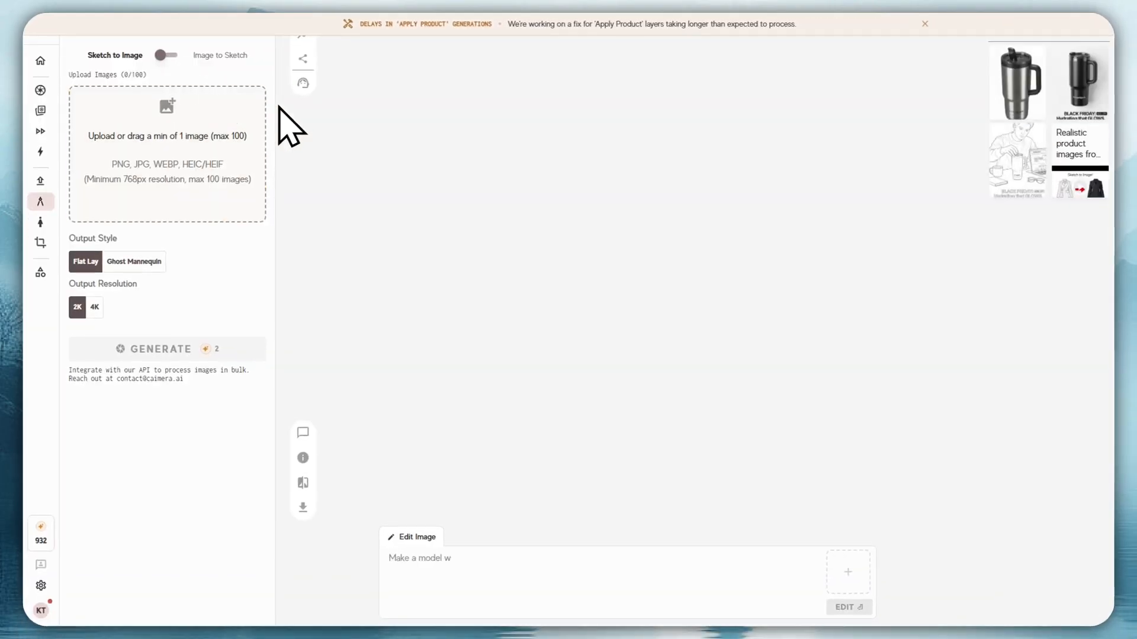
left_click(167, 55)
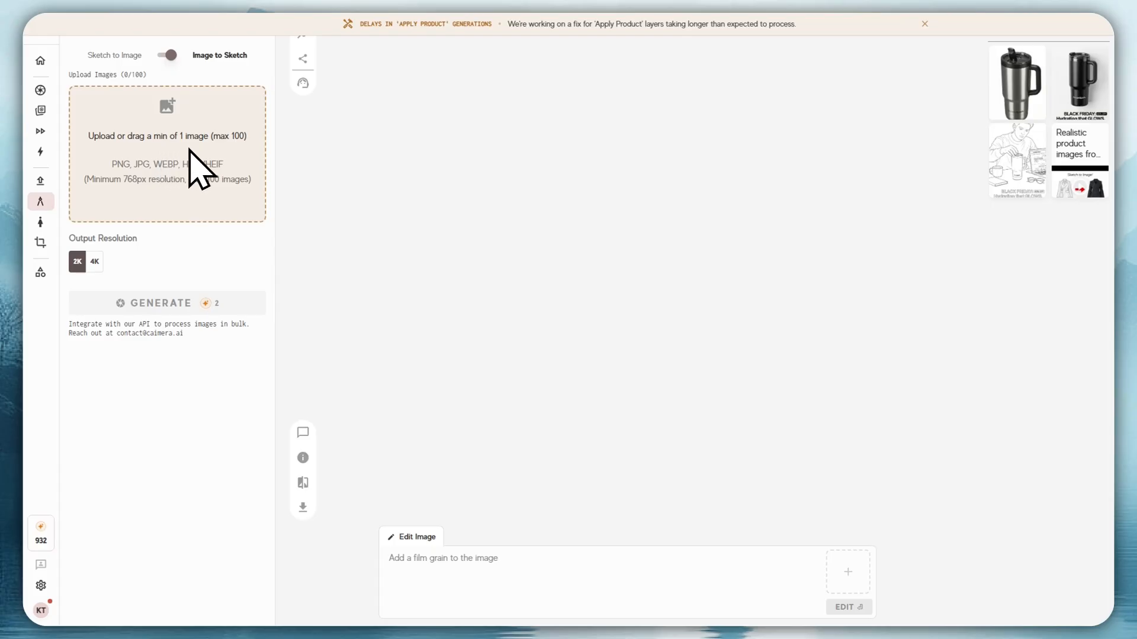
left_click(168, 55)
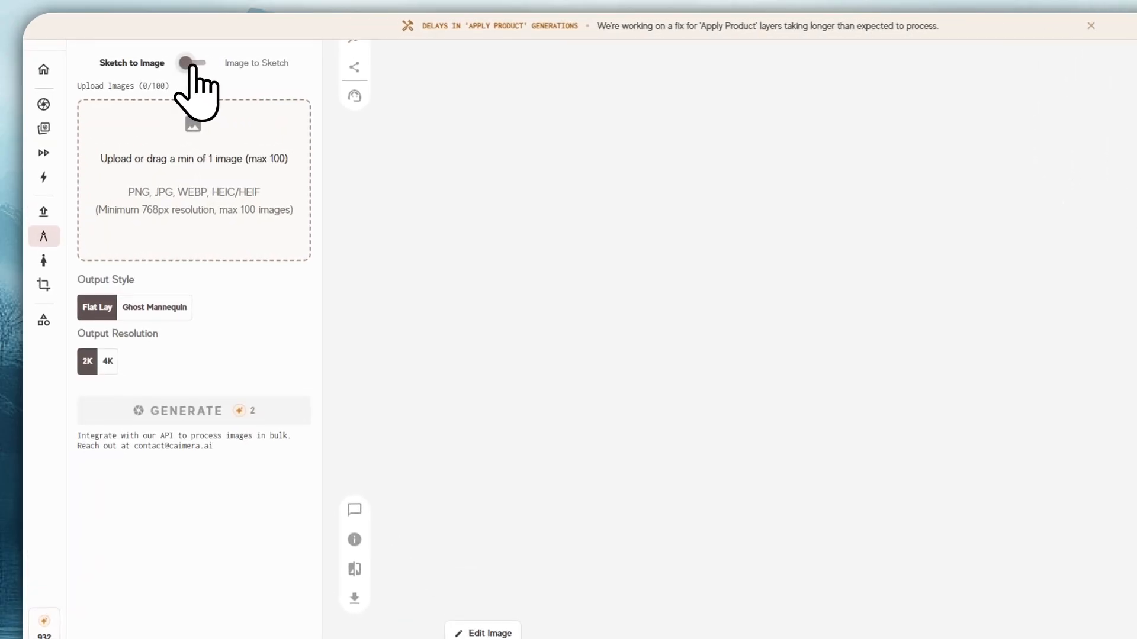
left_click(142, 66)
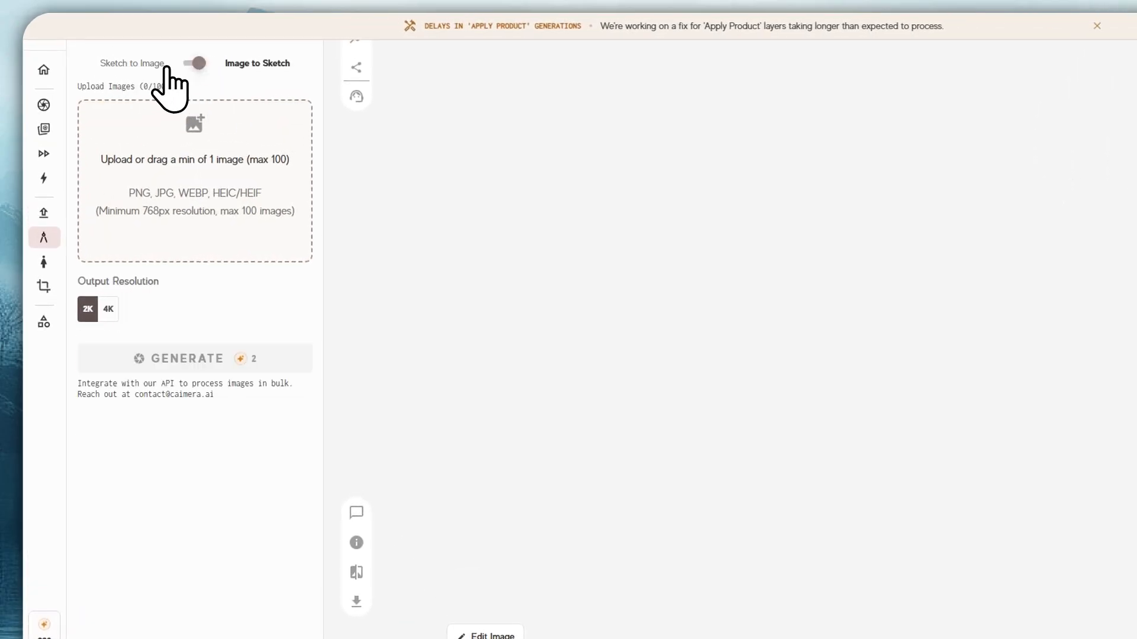
Upload 33w.jpg from Downloads and generate a 2K sketch from it
left_click(183, 151)
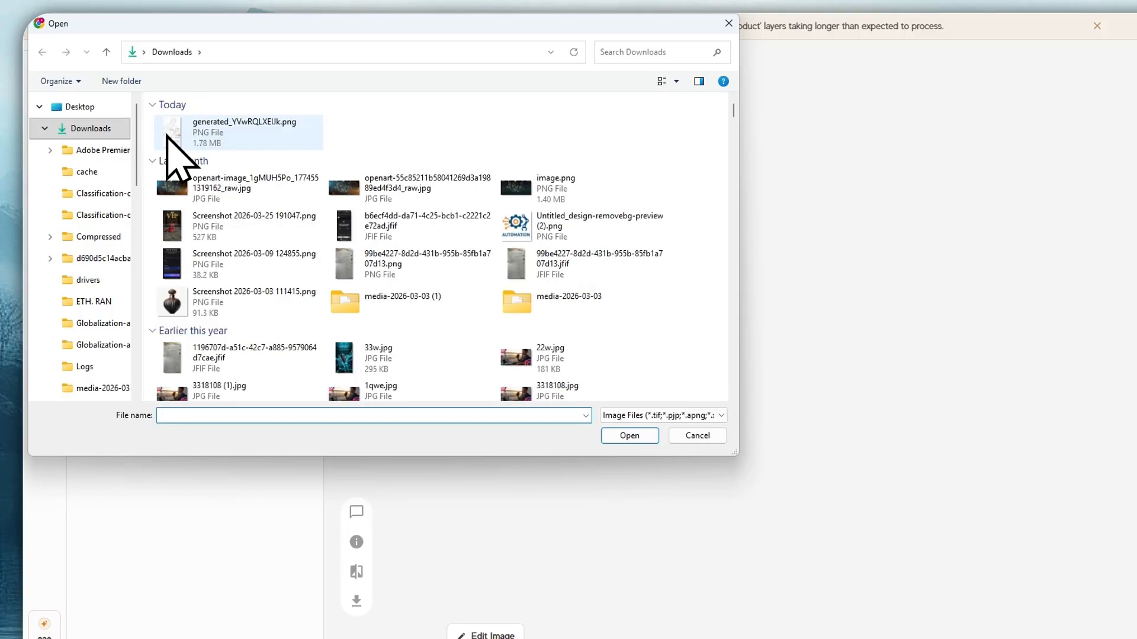
left_click(237, 218)
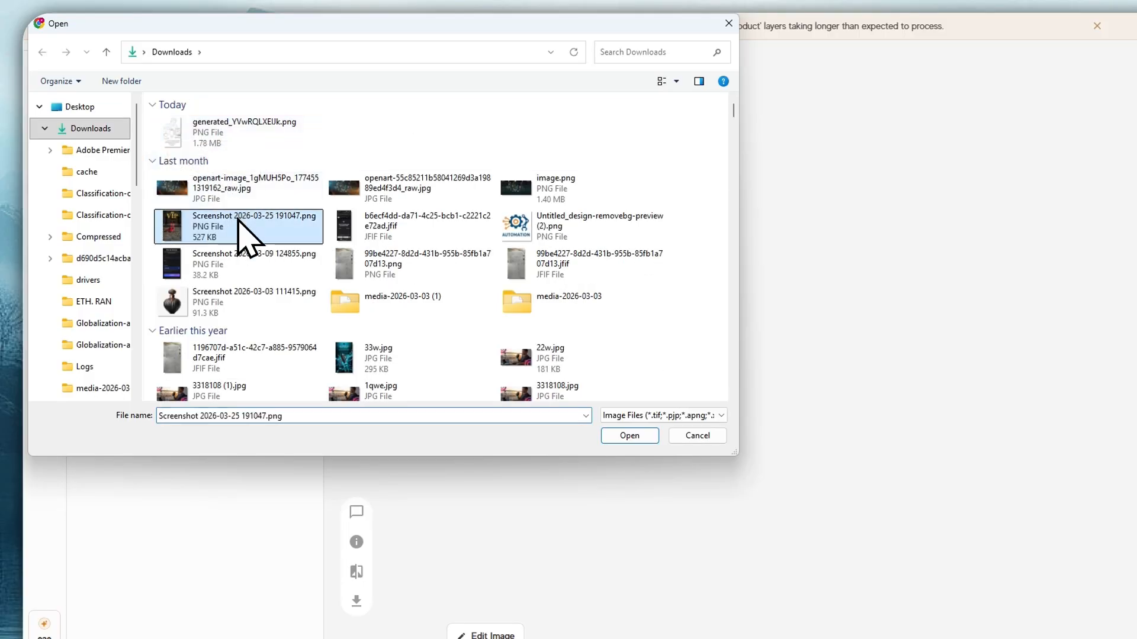
scroll(238, 219, "down", 2)
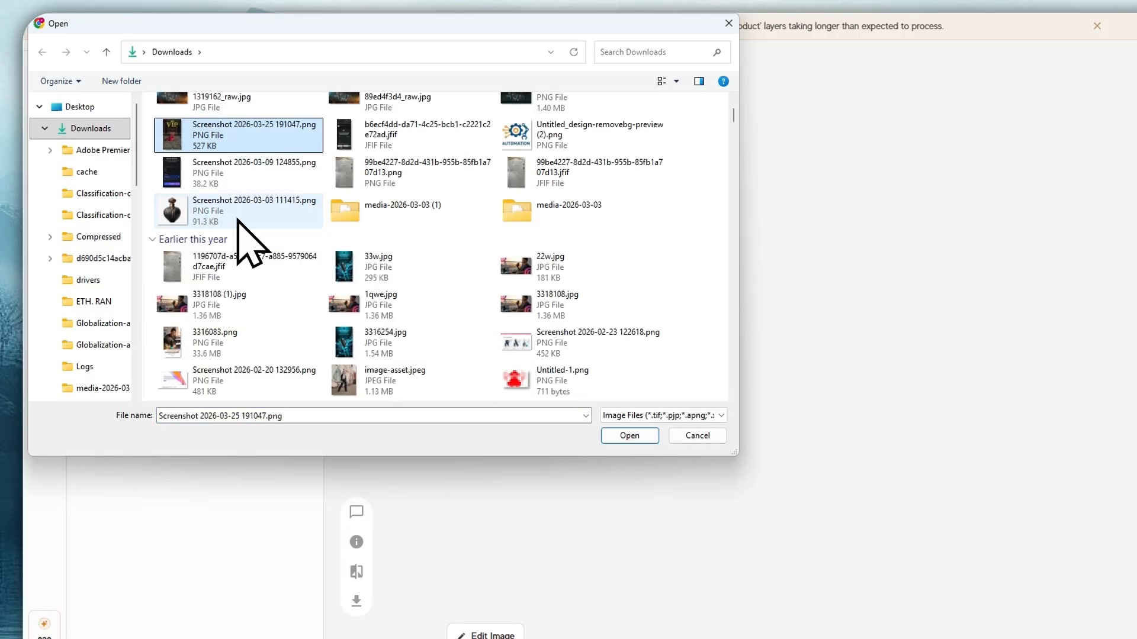
left_click(364, 270)
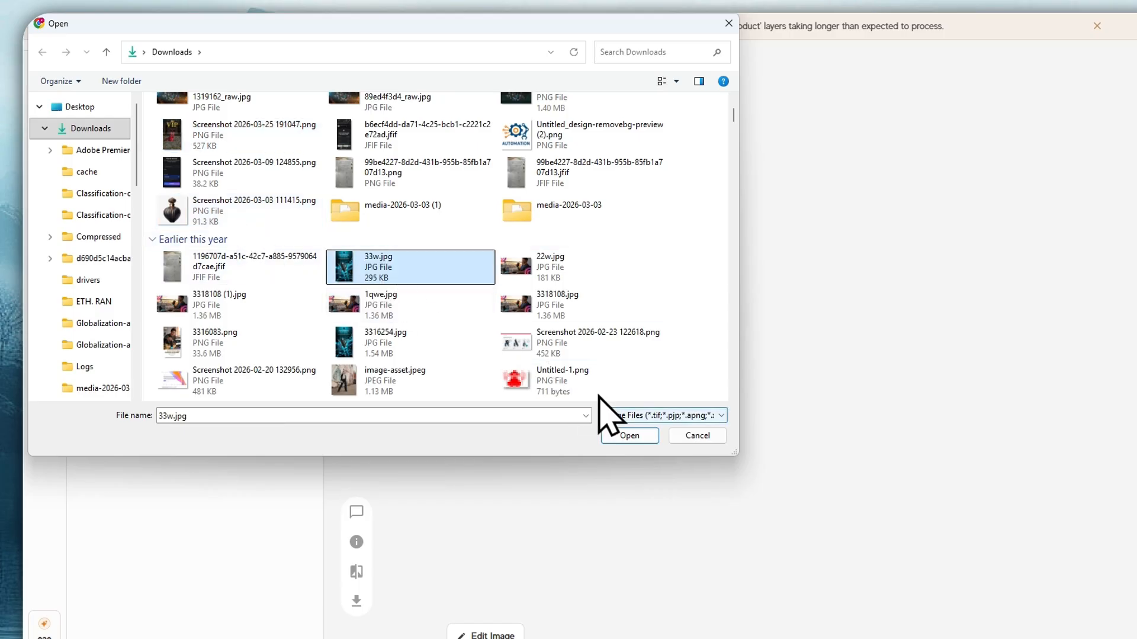
left_click(629, 435)
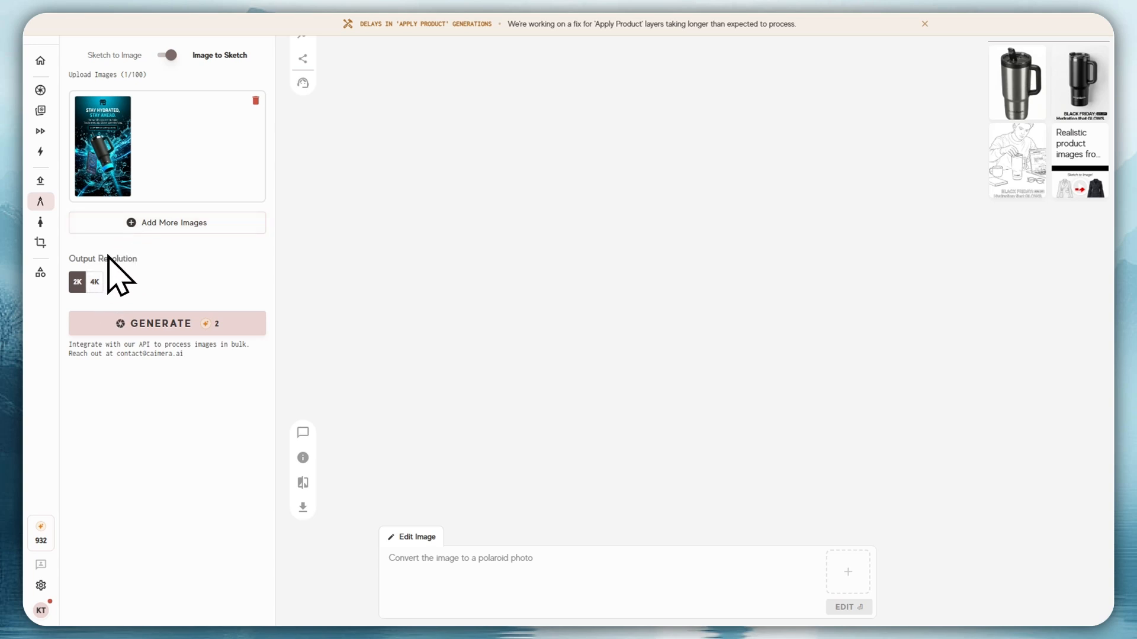
left_click(102, 319)
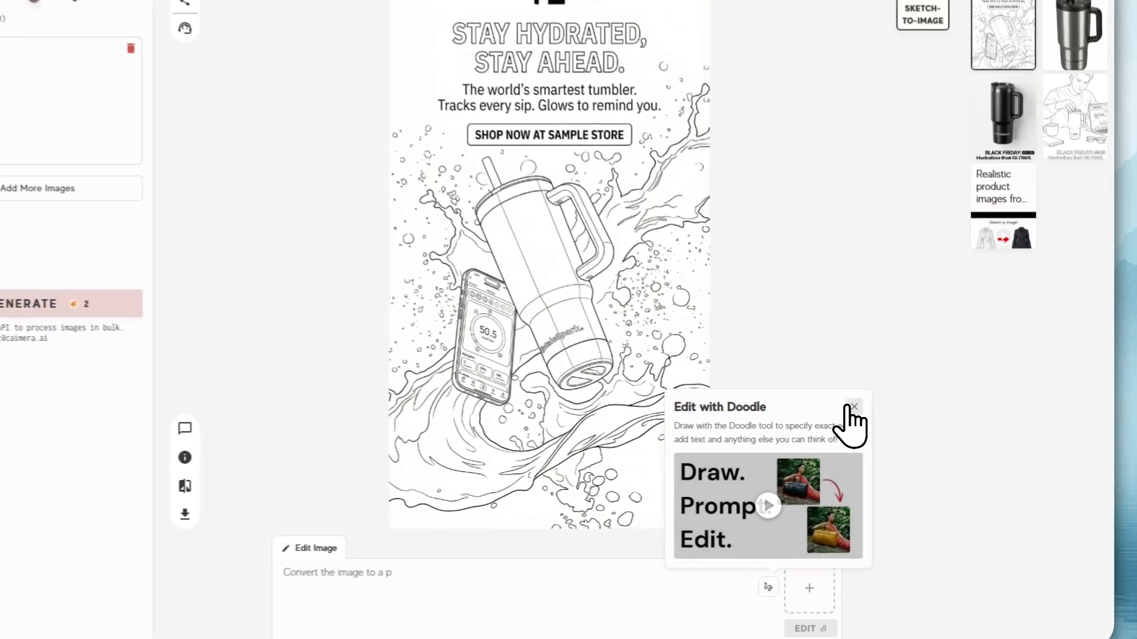
left_click(886, 413)
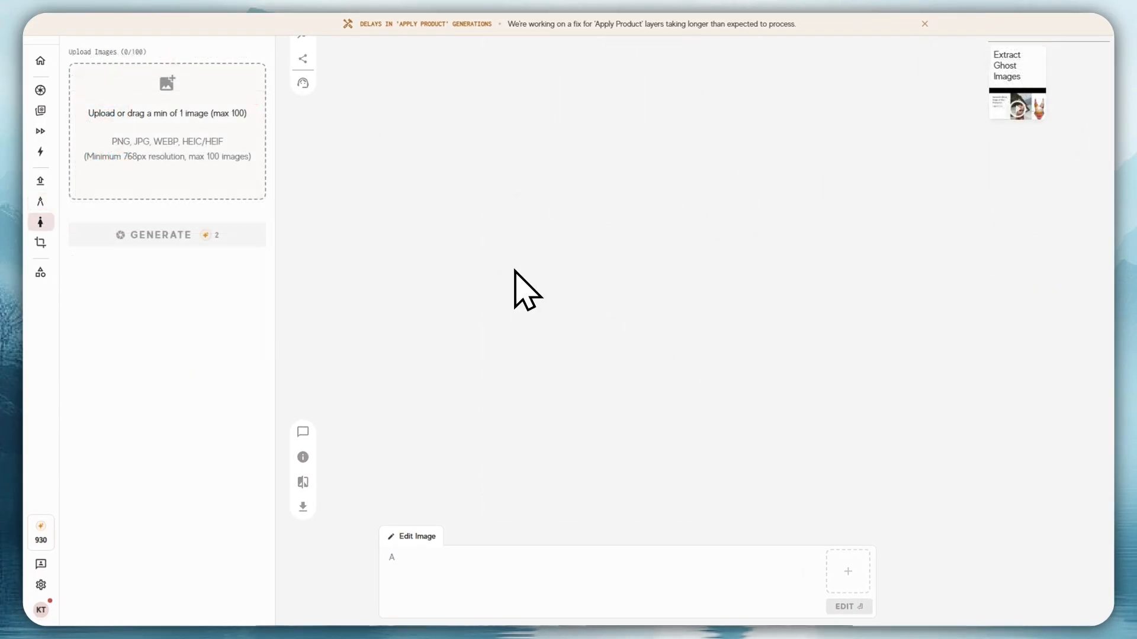
Go to the Extract Product tool and upload 33w.jpg from Downloads as the image to extract from
type("a film grain to the image")
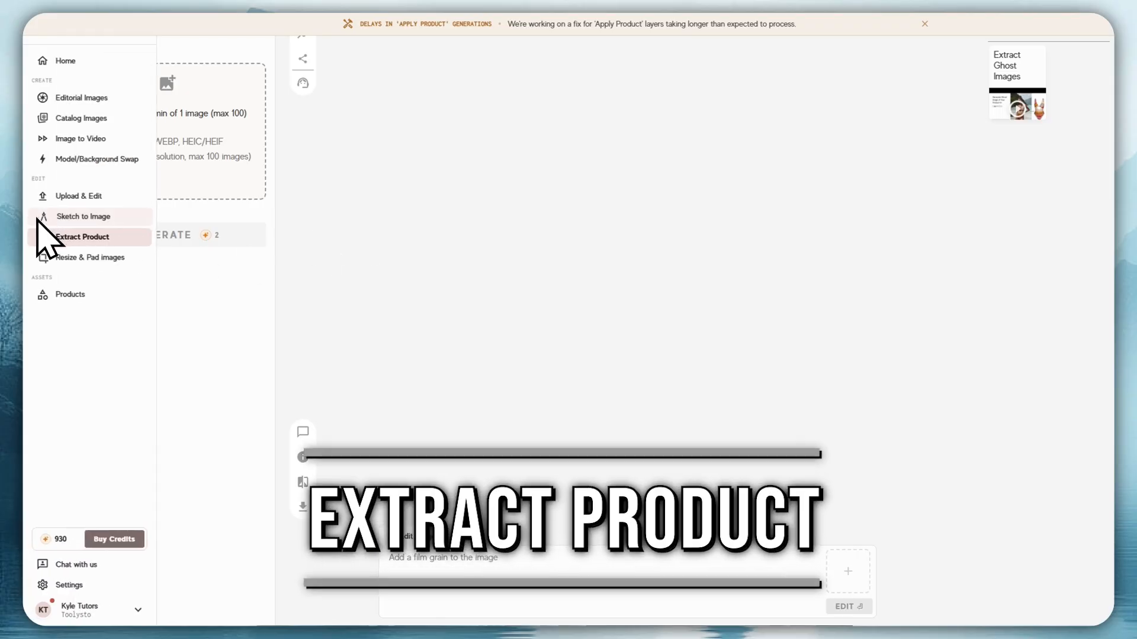
left_click(45, 235)
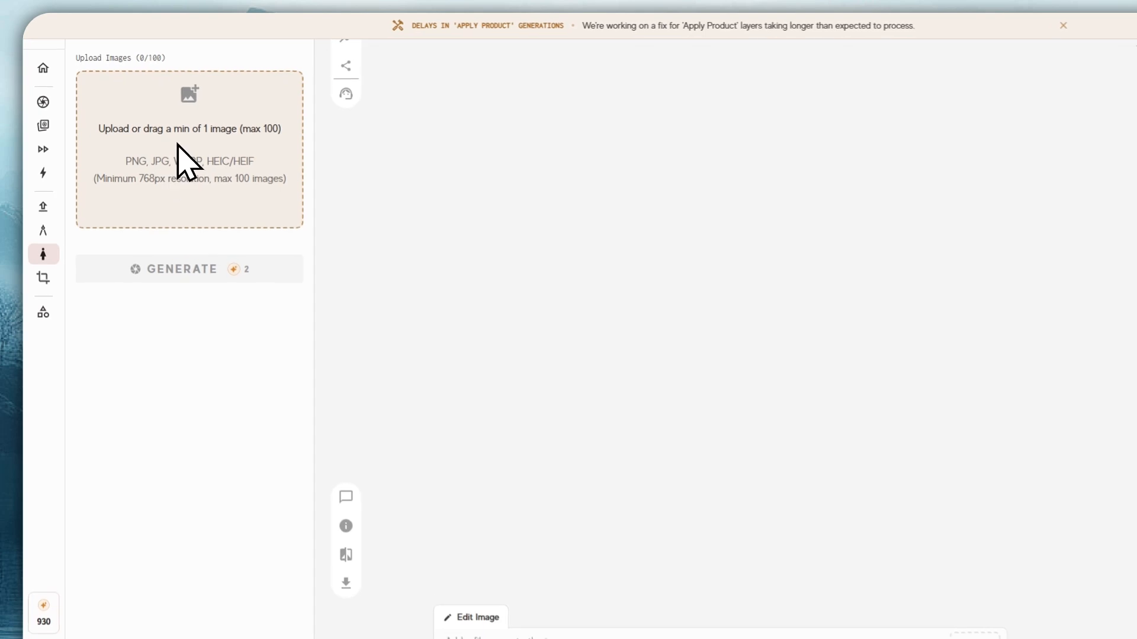
left_click(177, 145)
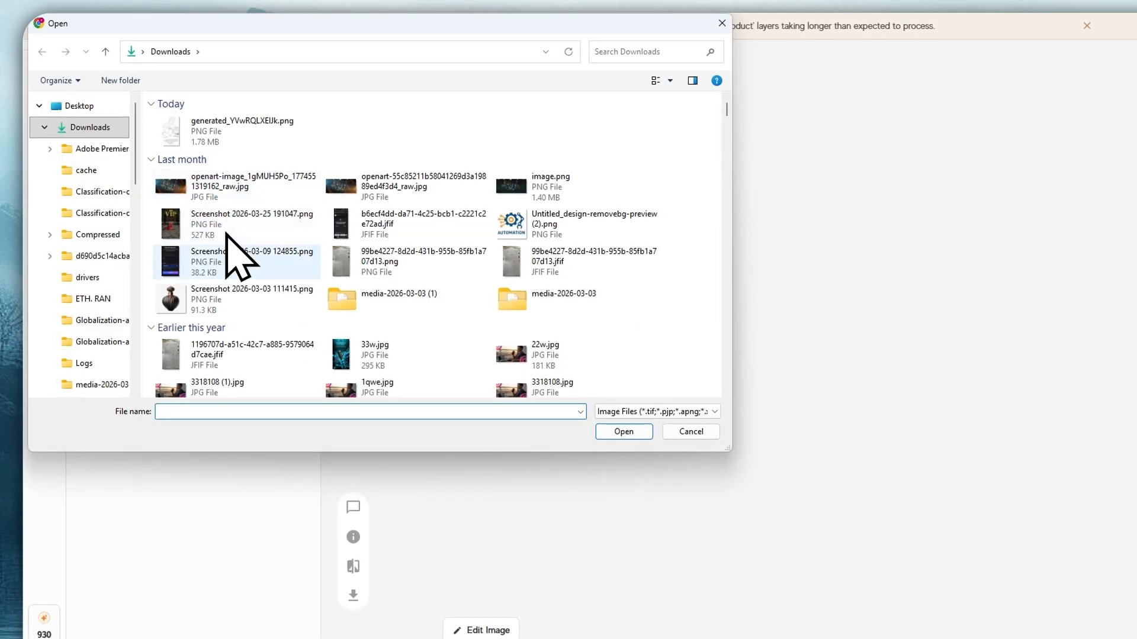
left_click(408, 354)
scroll(394, 338, "down", 2)
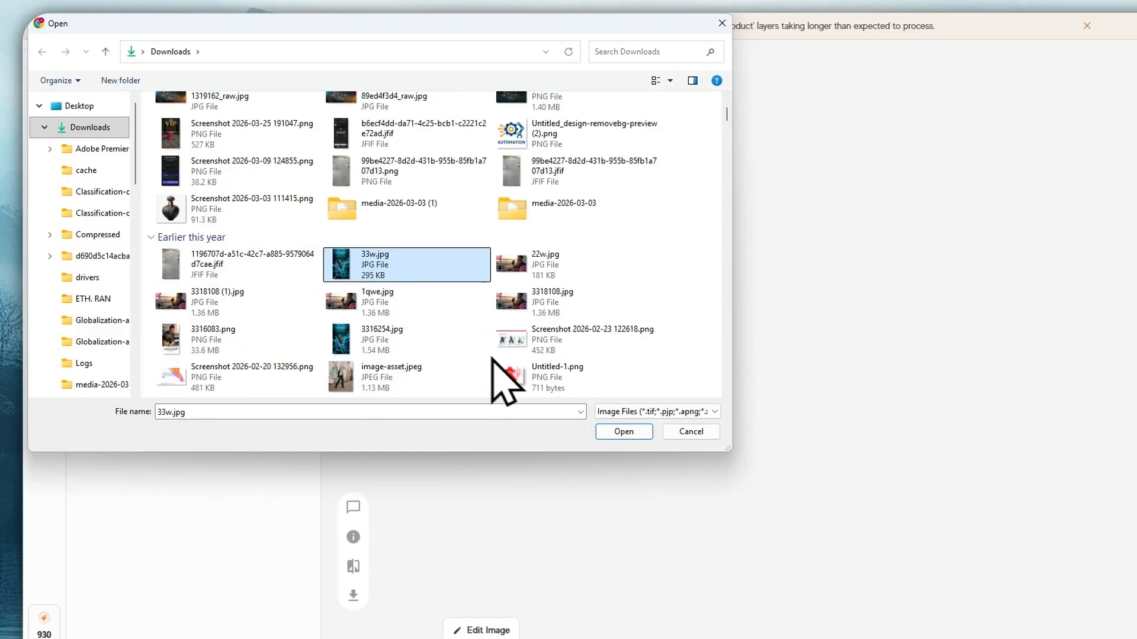
left_click(605, 433)
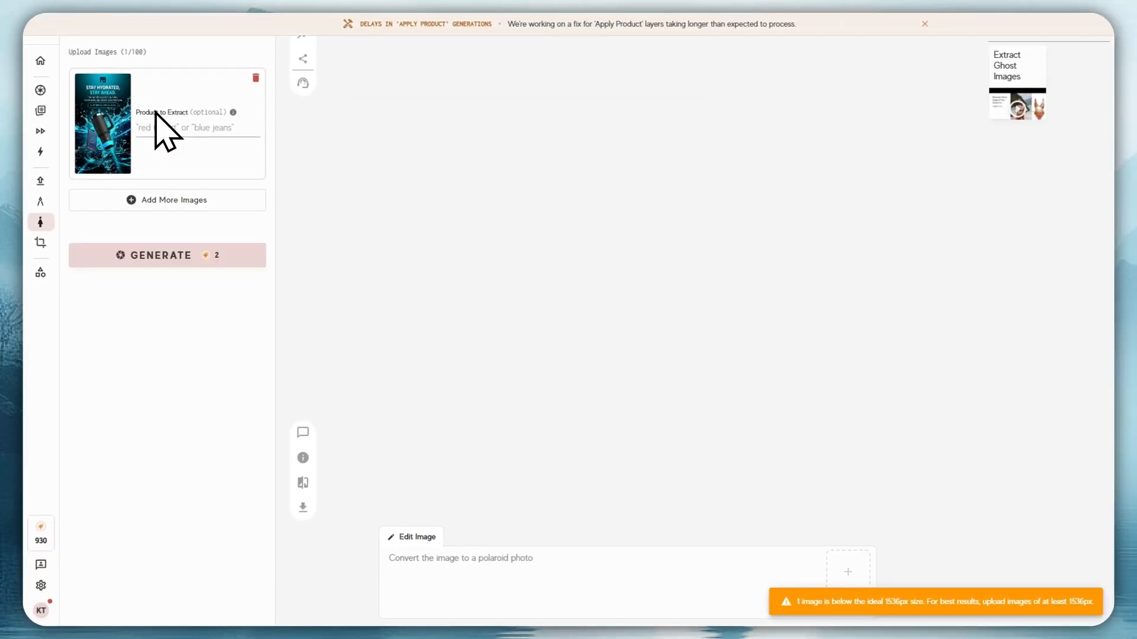
left_click_drag(818, 603, 1048, 601)
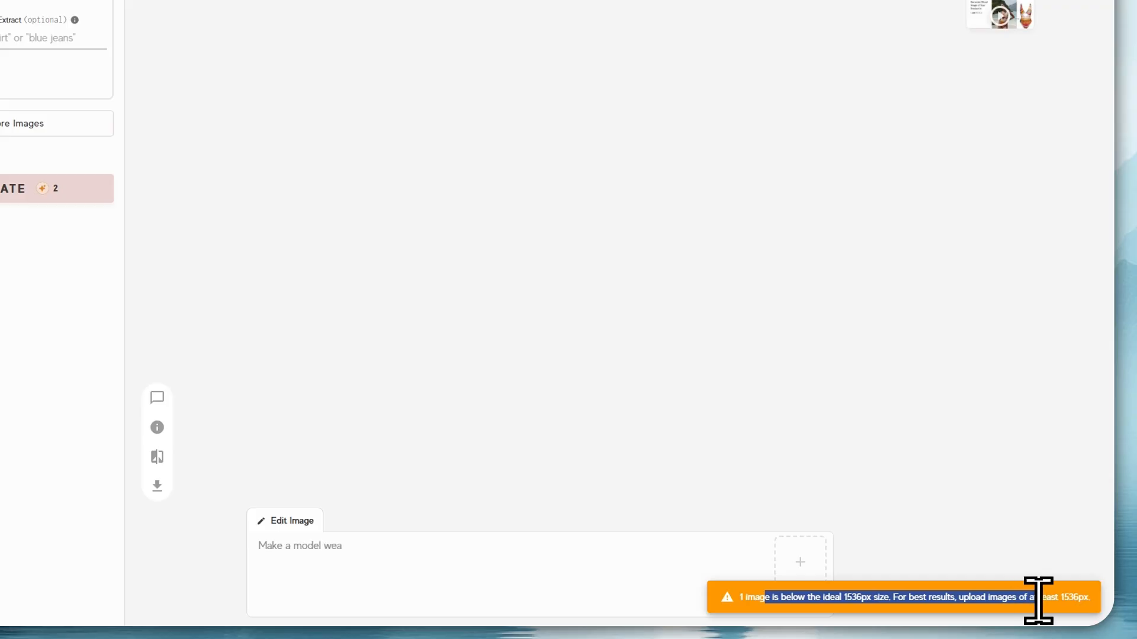
left_click_drag(1057, 598, 1092, 597)
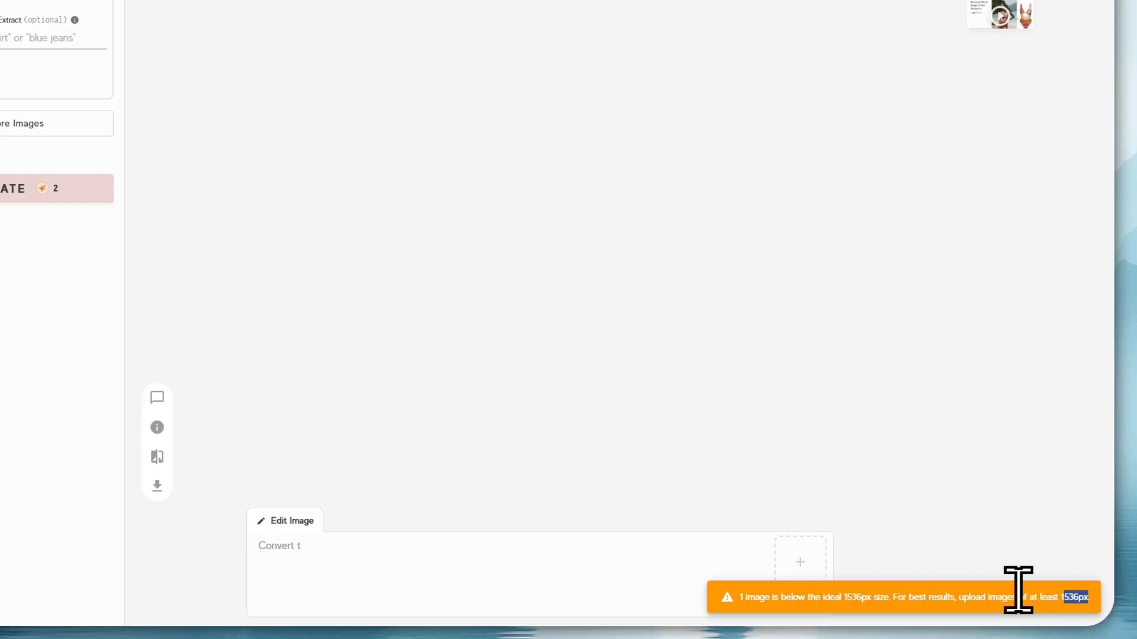
left_click(999, 598)
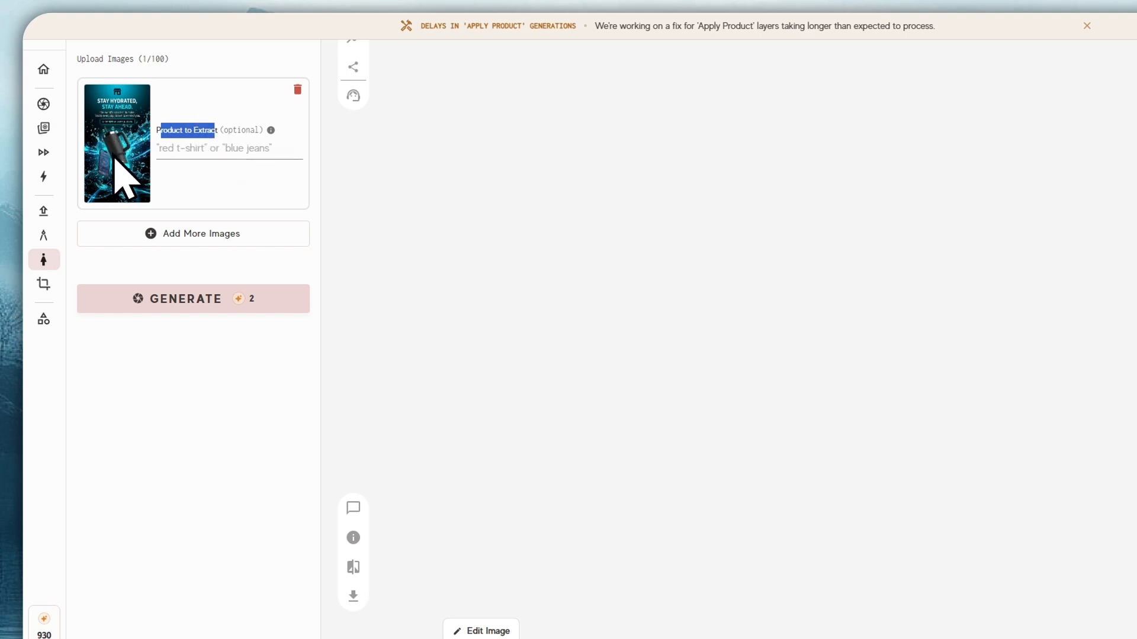
Generate an extraction from the uploaded poster image without describing the product to extract
left_click(183, 144)
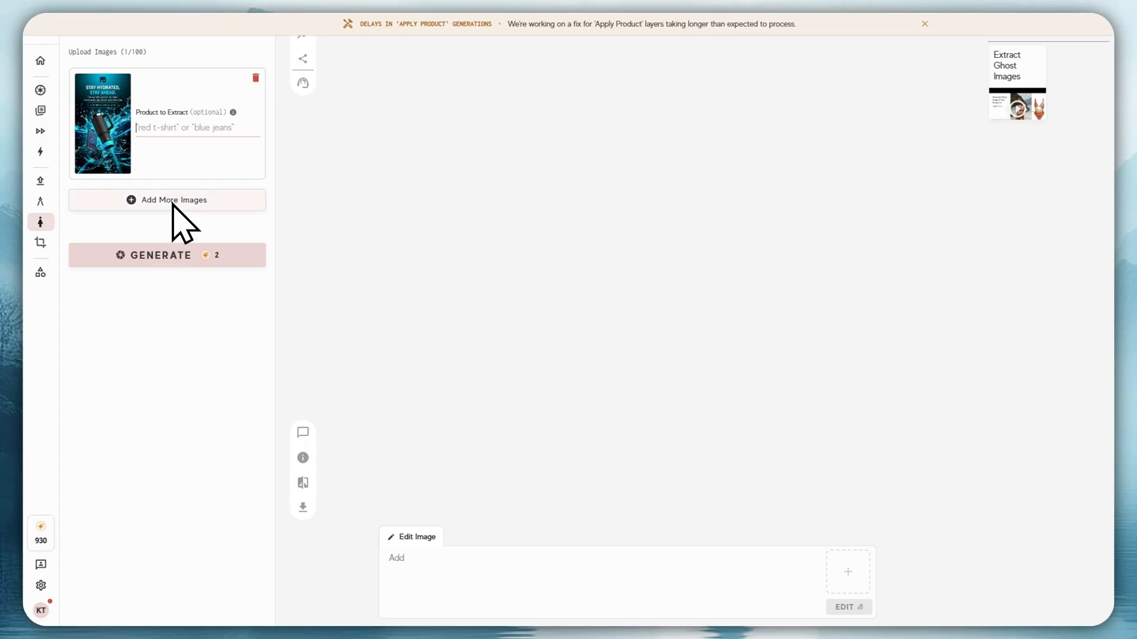
left_click(176, 254)
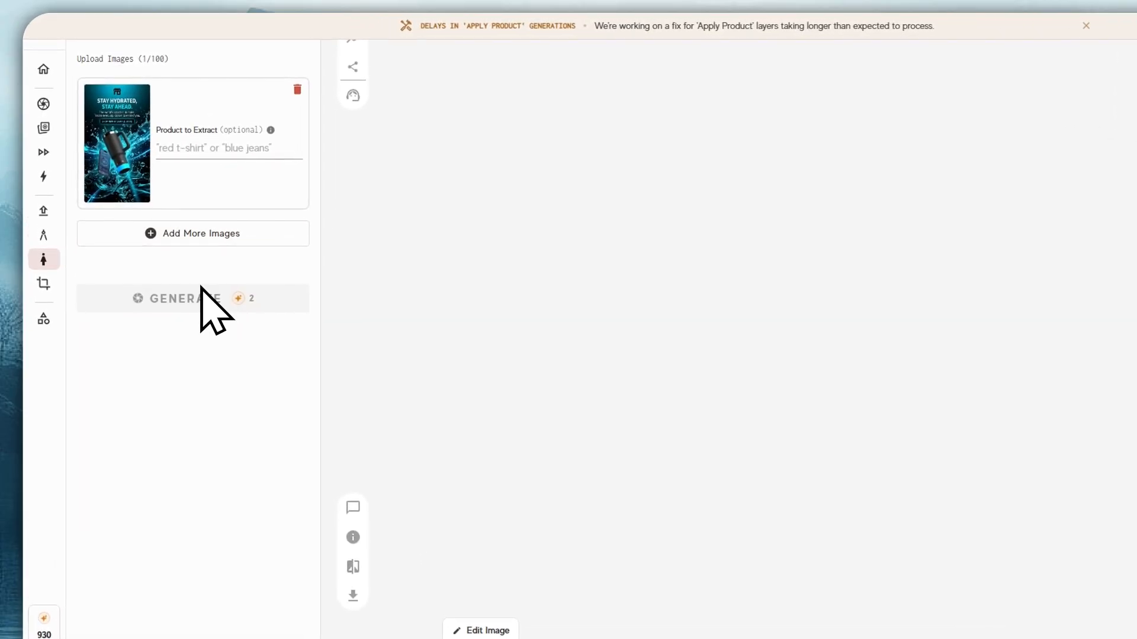
left_click(544, 571)
type("Ma")
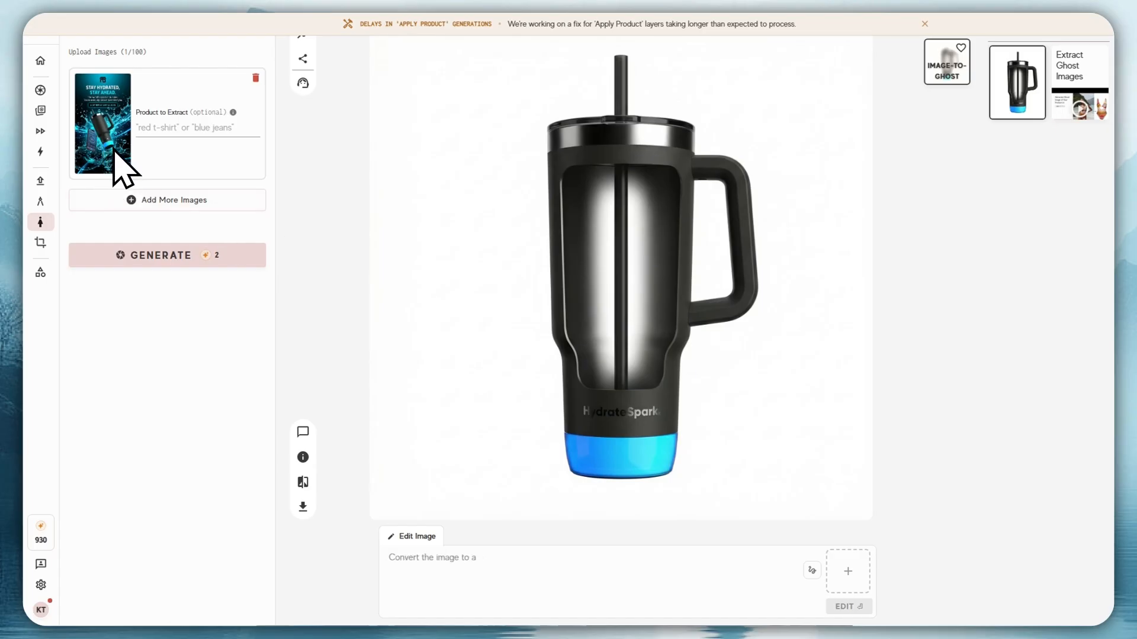
Describe the product to extract as "extract the phone and the tumbler." and generate the extraction again
left_click(175, 128)
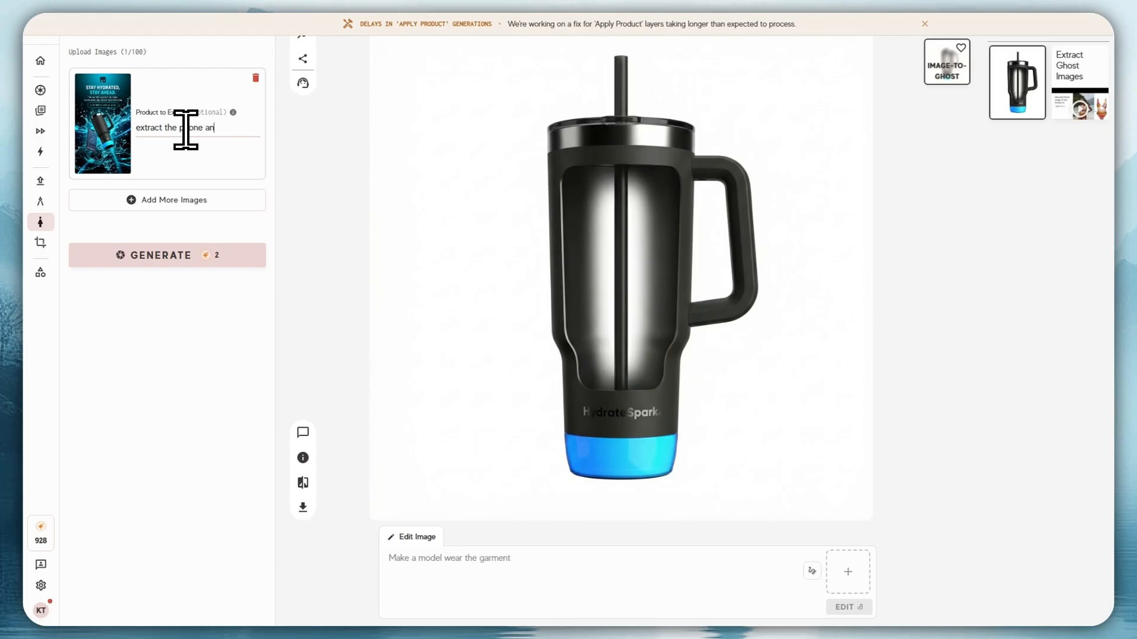
type("er.")
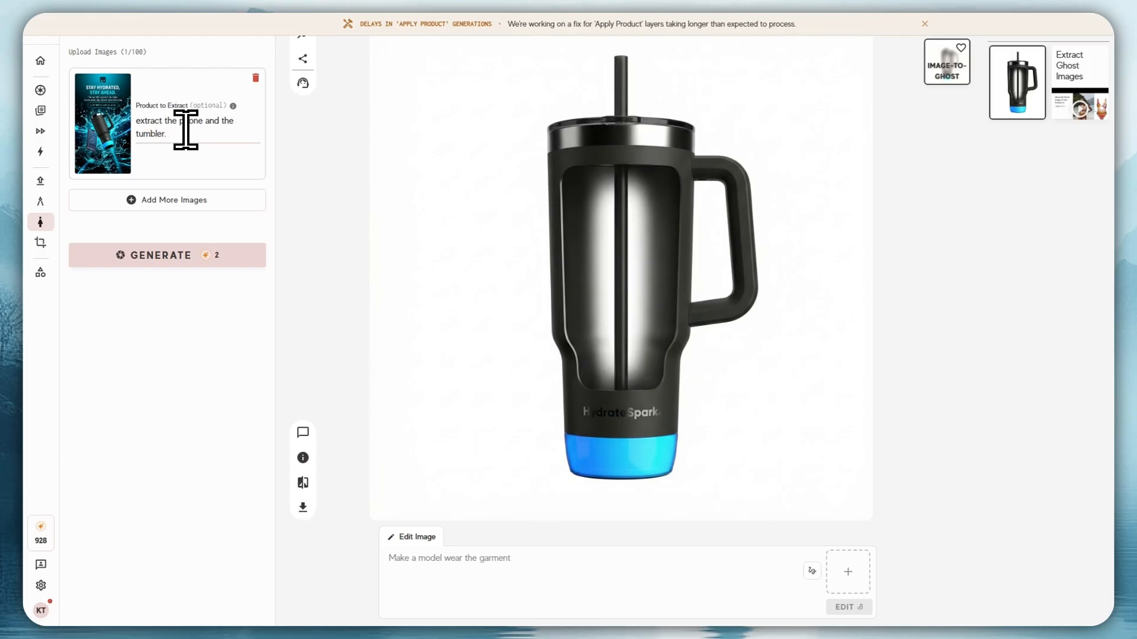
type(" a polaroid photo")
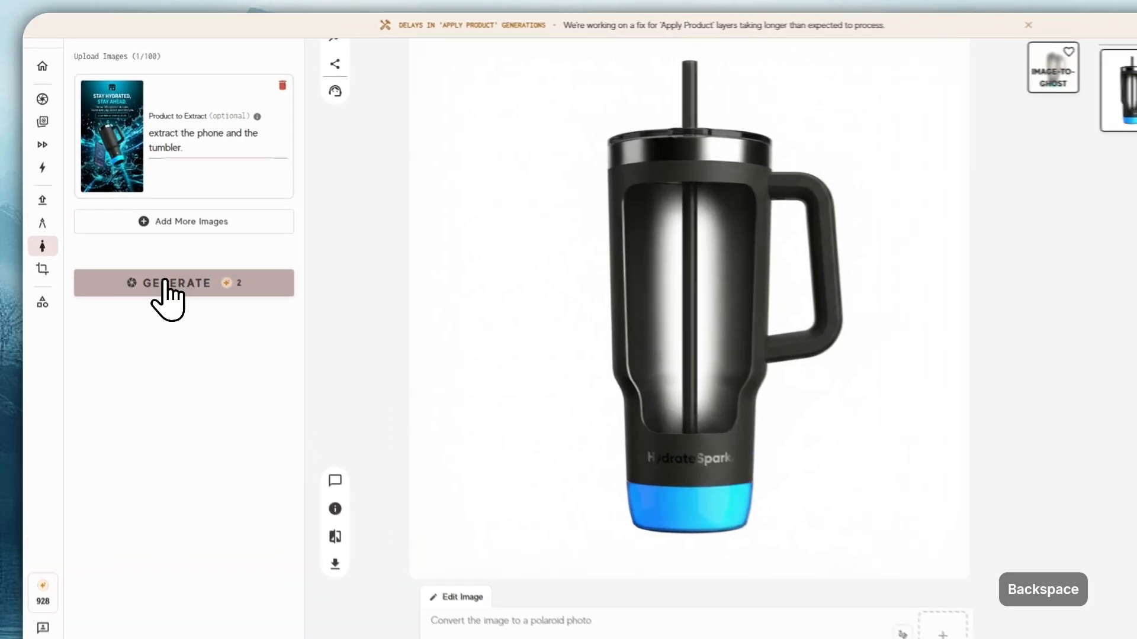
left_click(148, 257)
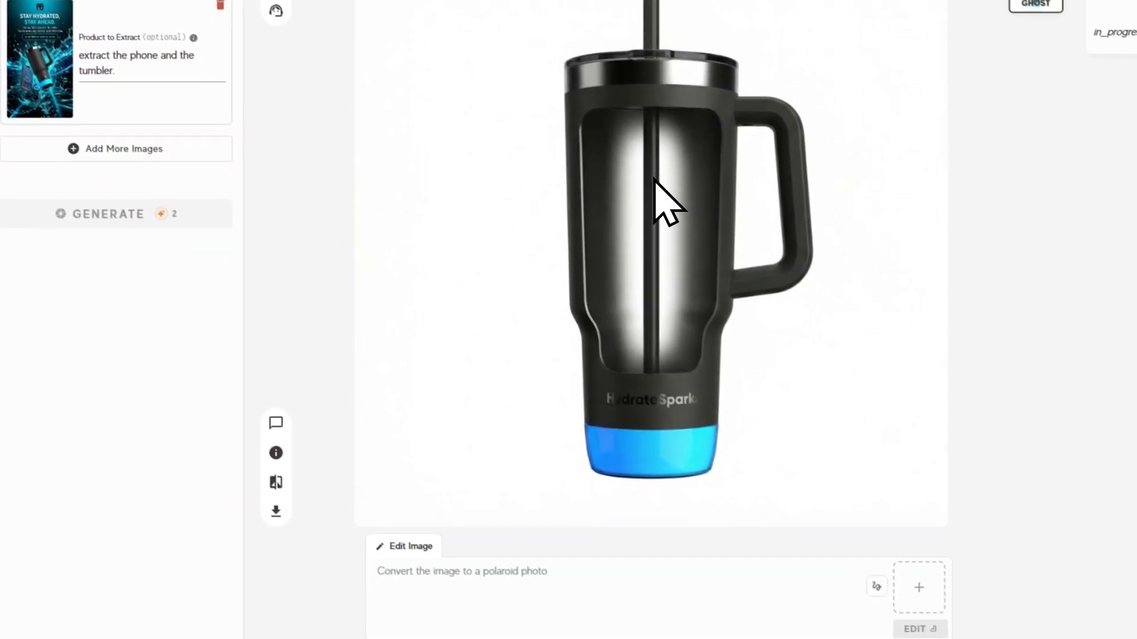
key("ctrl+a")
type("Add a film grain to")
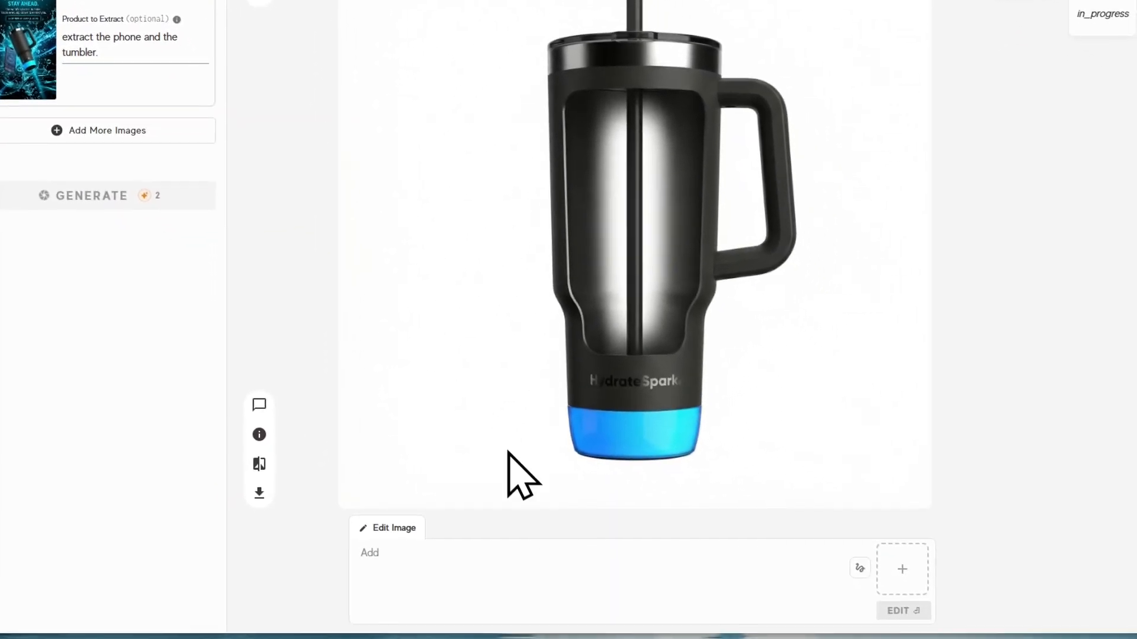
type(" the image")
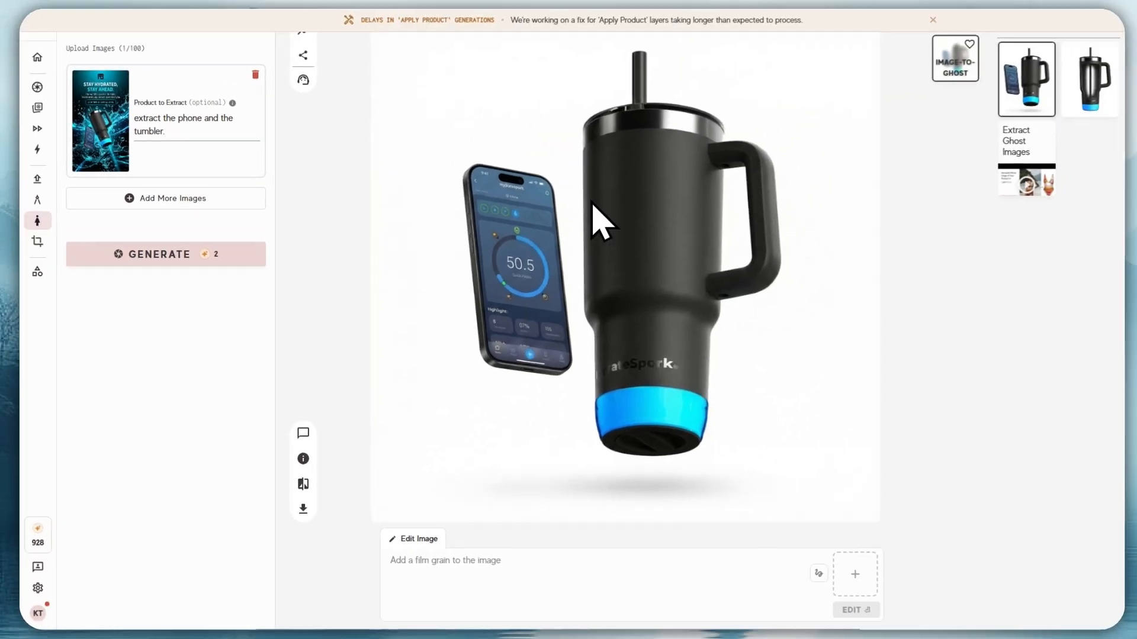
Compare the earlier tumbler-only extraction with the new phone-and-tumbler extraction
key("ctrl+a")
type("Make a model wear the garment")
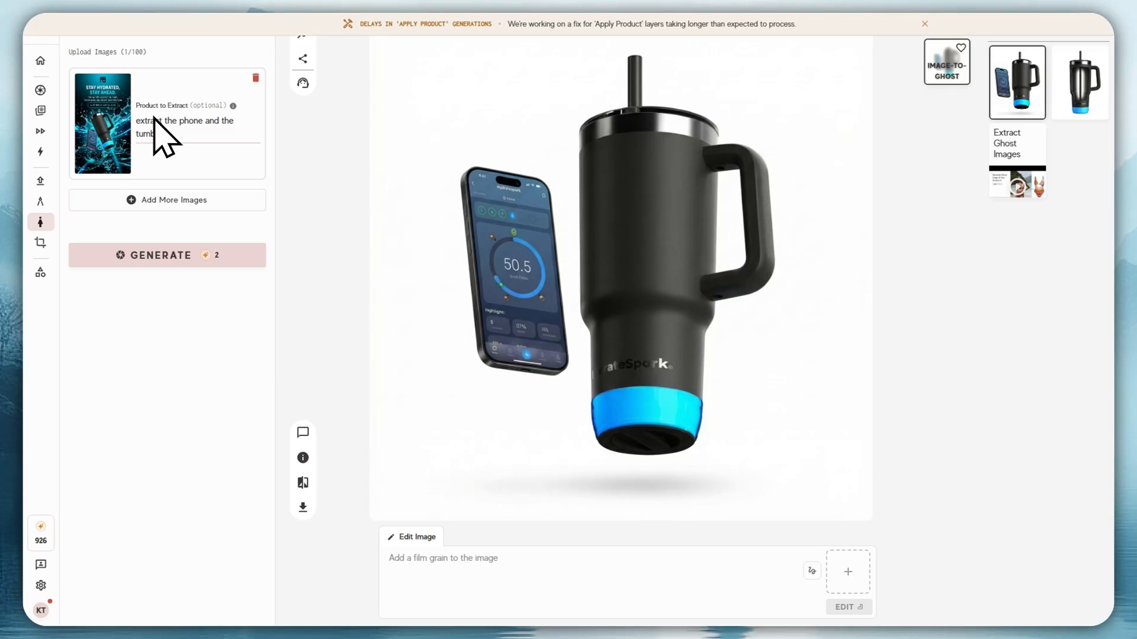
left_click(1078, 88)
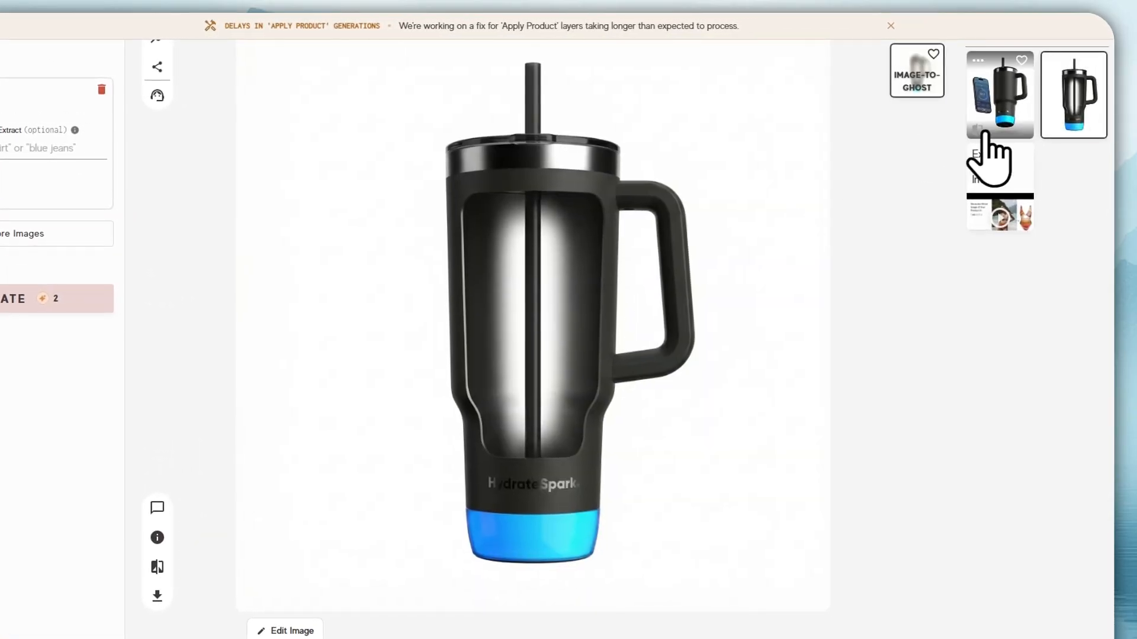
left_click(984, 132)
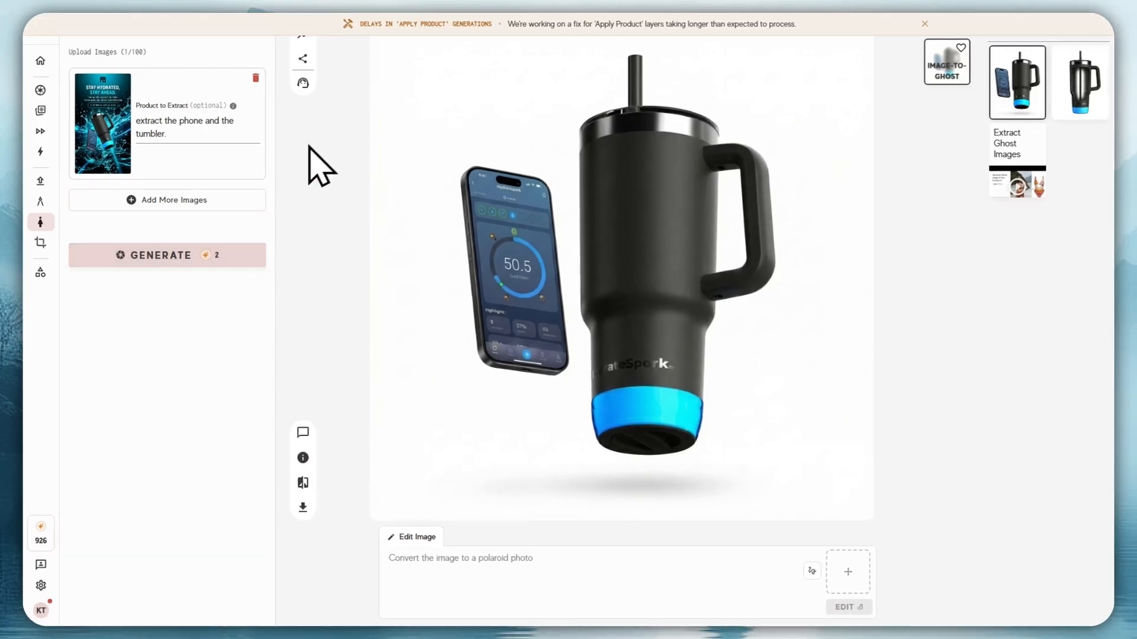
Open the image resizing and padding tool, choose Pad Object mode, and upload the tumbler poster image
mouse_move(36, 232)
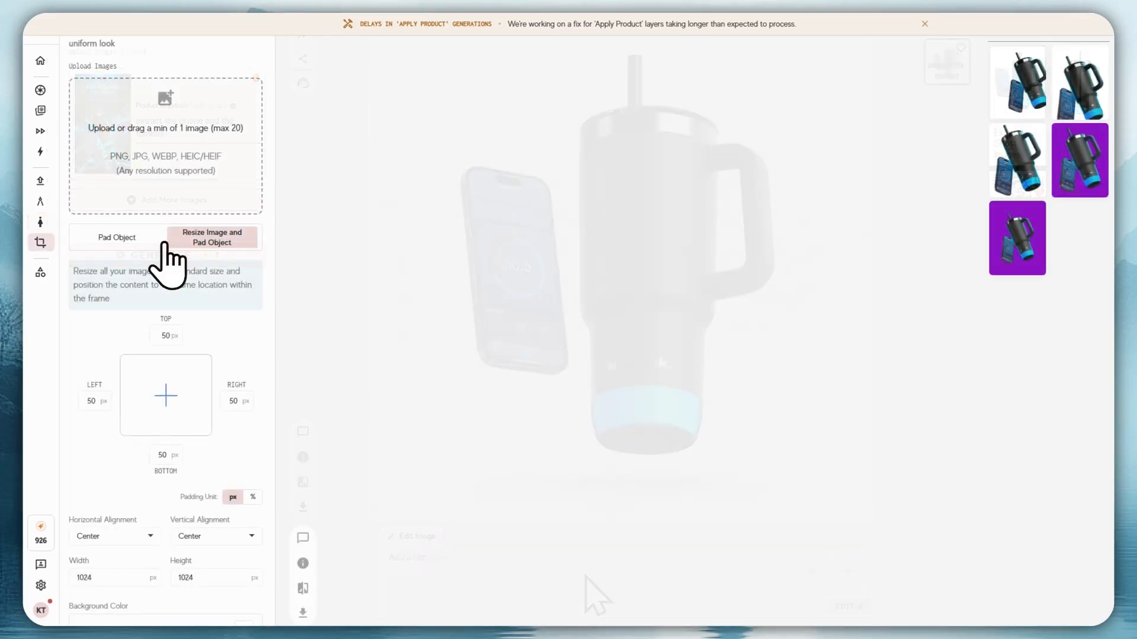
mouse_move(155, 135)
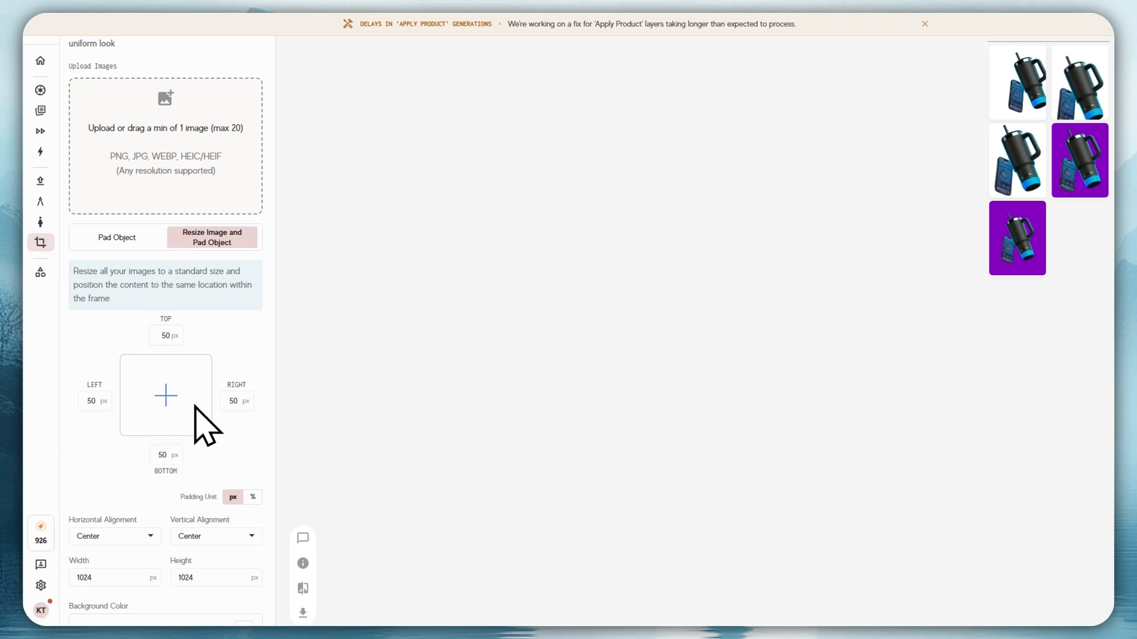
left_click(117, 238)
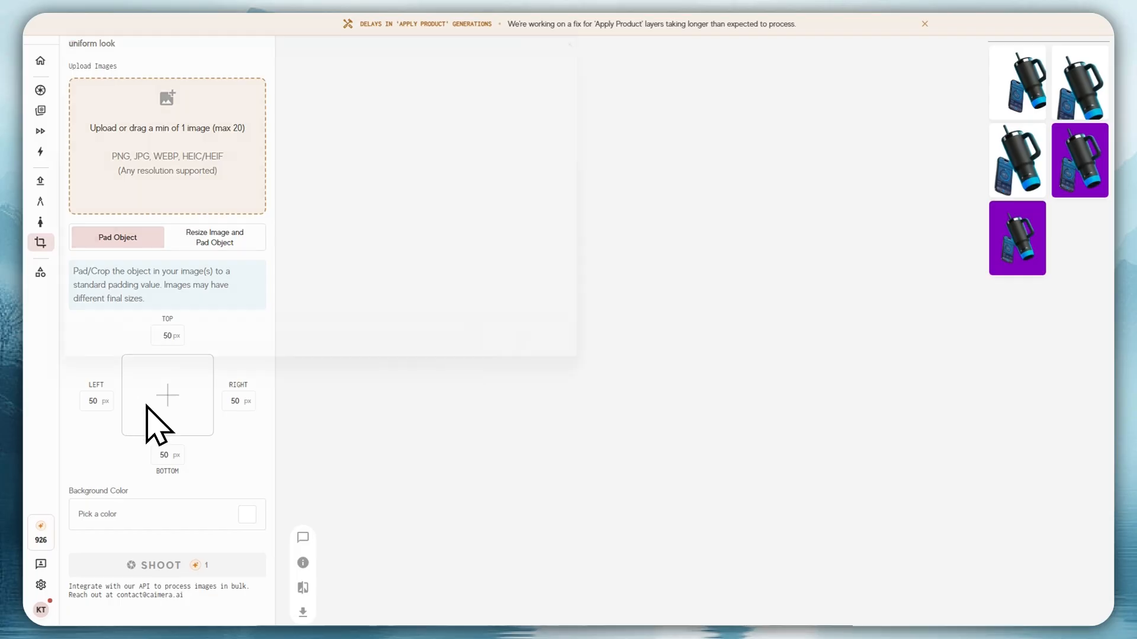
left_click(192, 155)
left_click(338, 303)
key("Return")
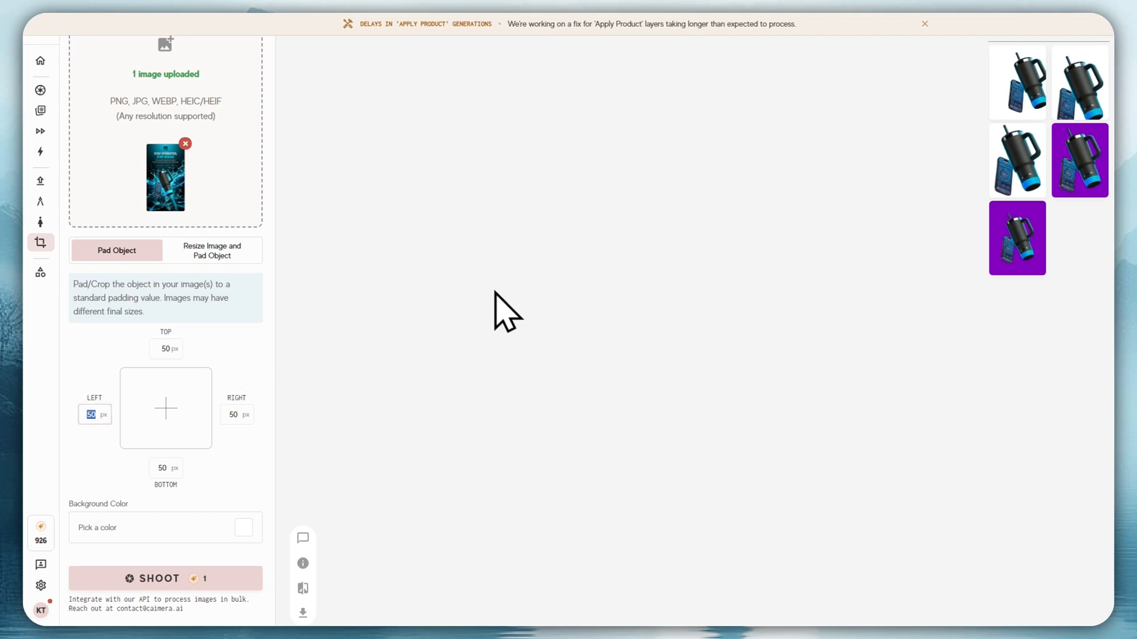
Set the left padding to 350 px and the background color to near-black, and generate the padded image
double_click(91, 414)
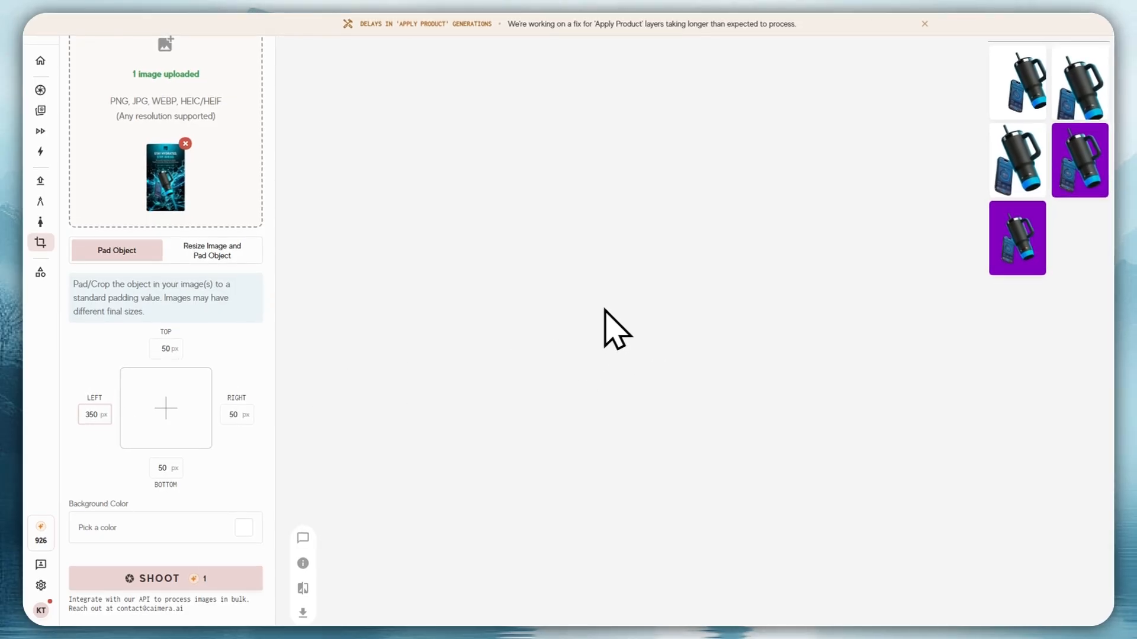
left_click(531, 311)
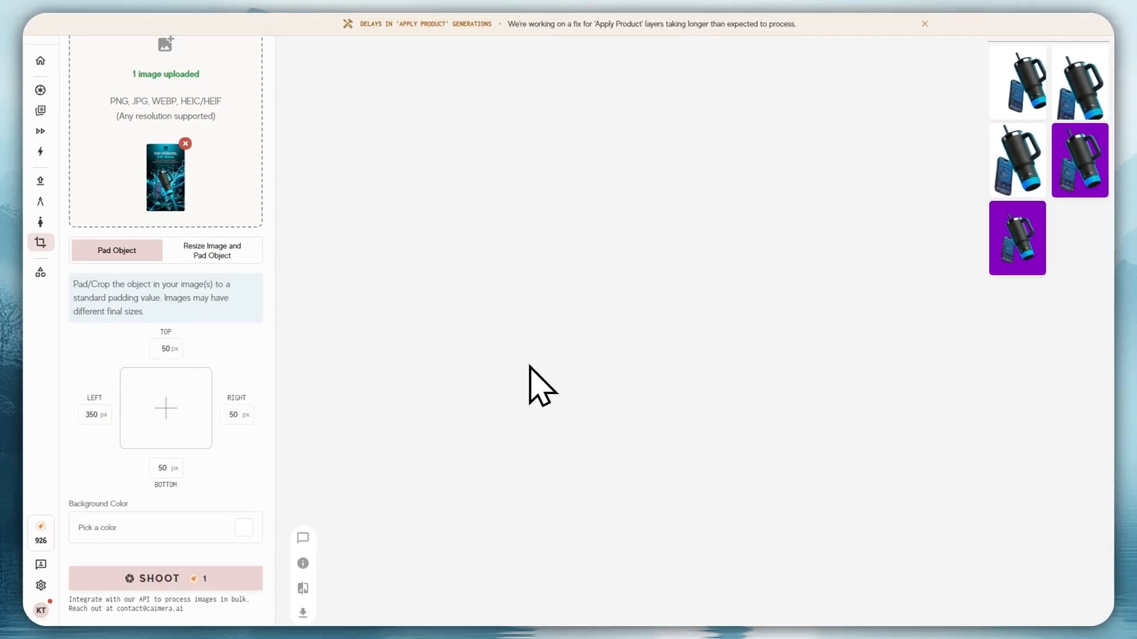
left_click(243, 528)
left_click(287, 414)
left_click_drag(287, 414, 366, 448)
left_click(519, 262)
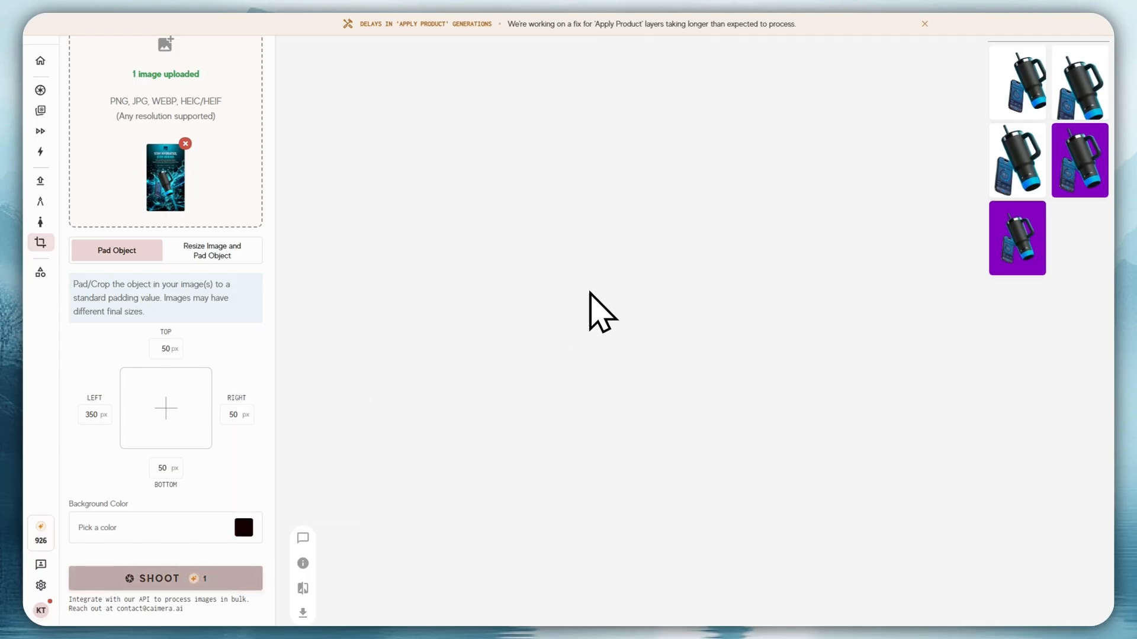
left_click(166, 579)
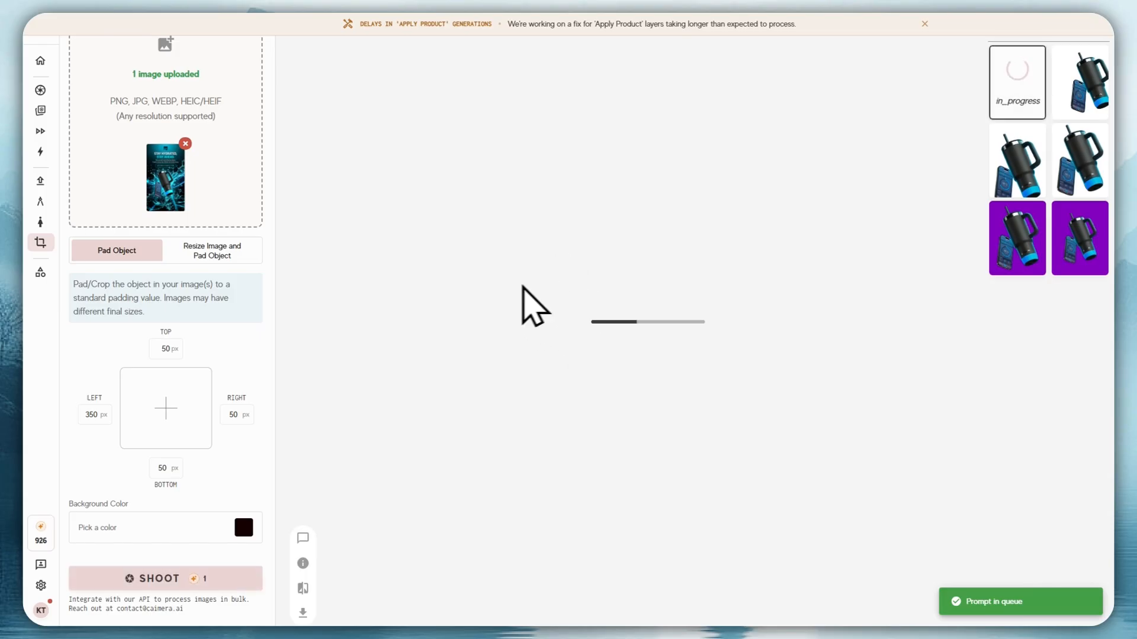
Switch to Resize Image and Pad Object mode and review its padding, alignment and size settings
double_click(91, 415)
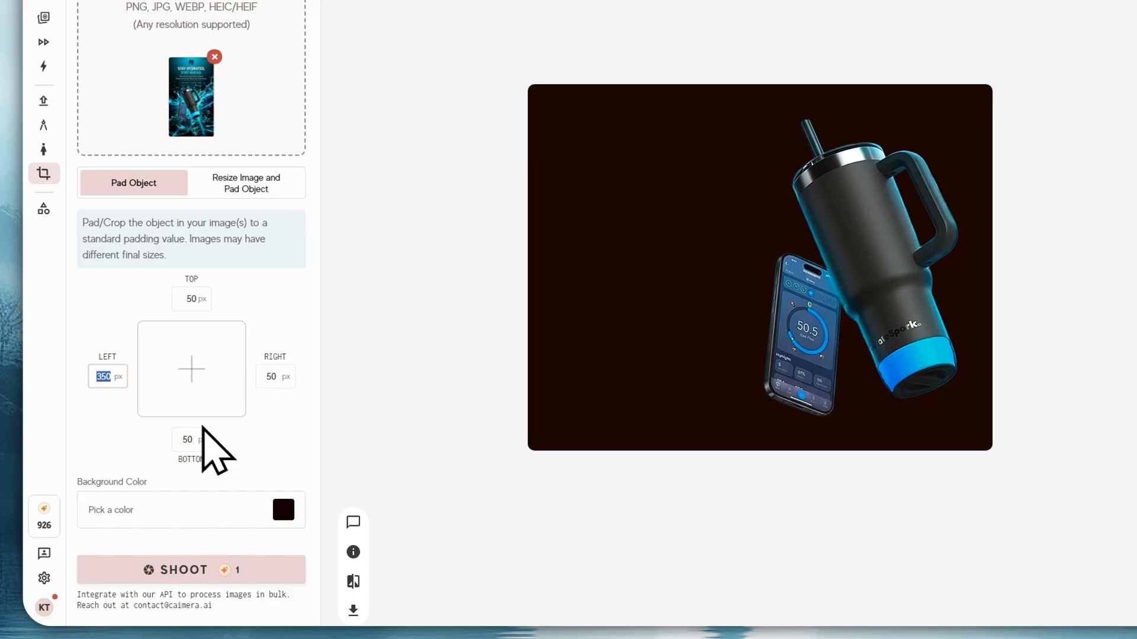
left_click(246, 183)
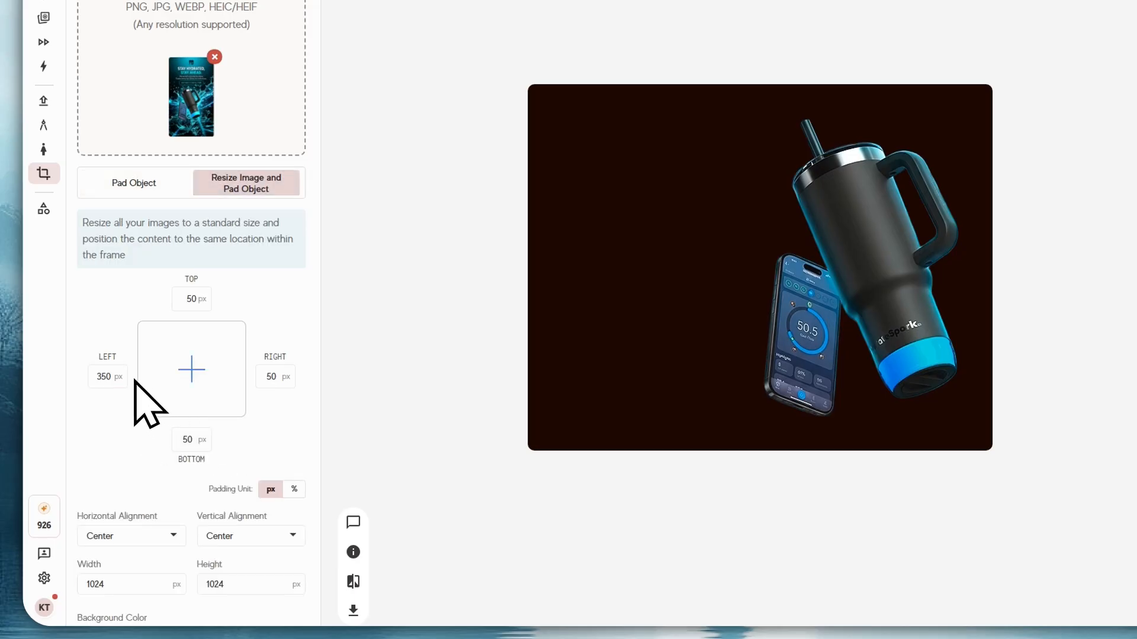
scroll(178, 343, "down", 1)
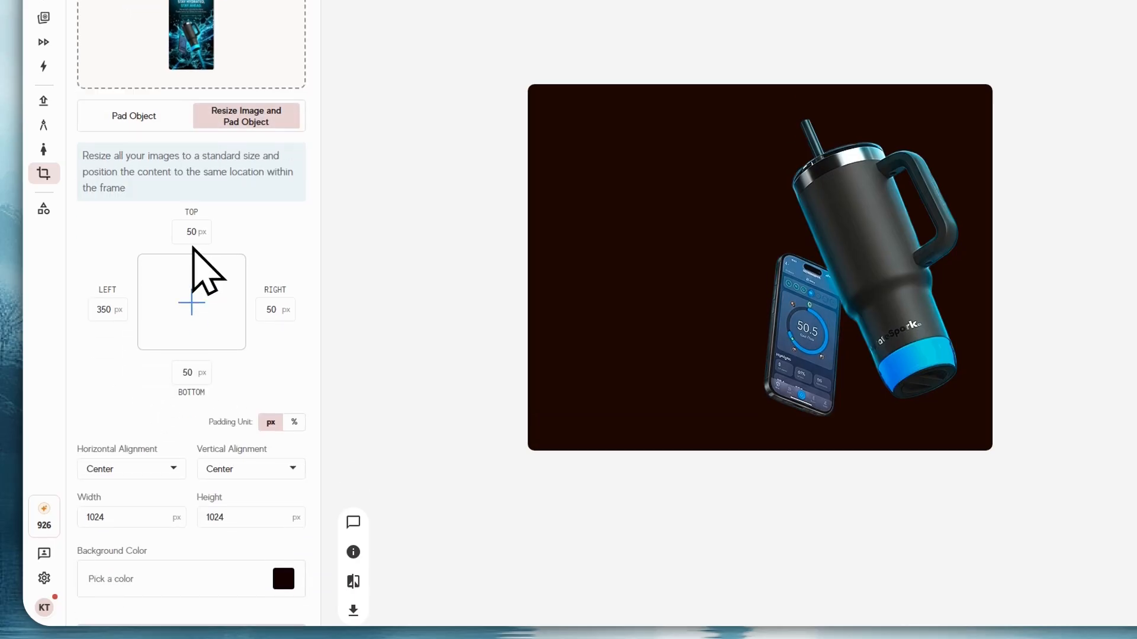
scroll(89, 239, "down", 1)
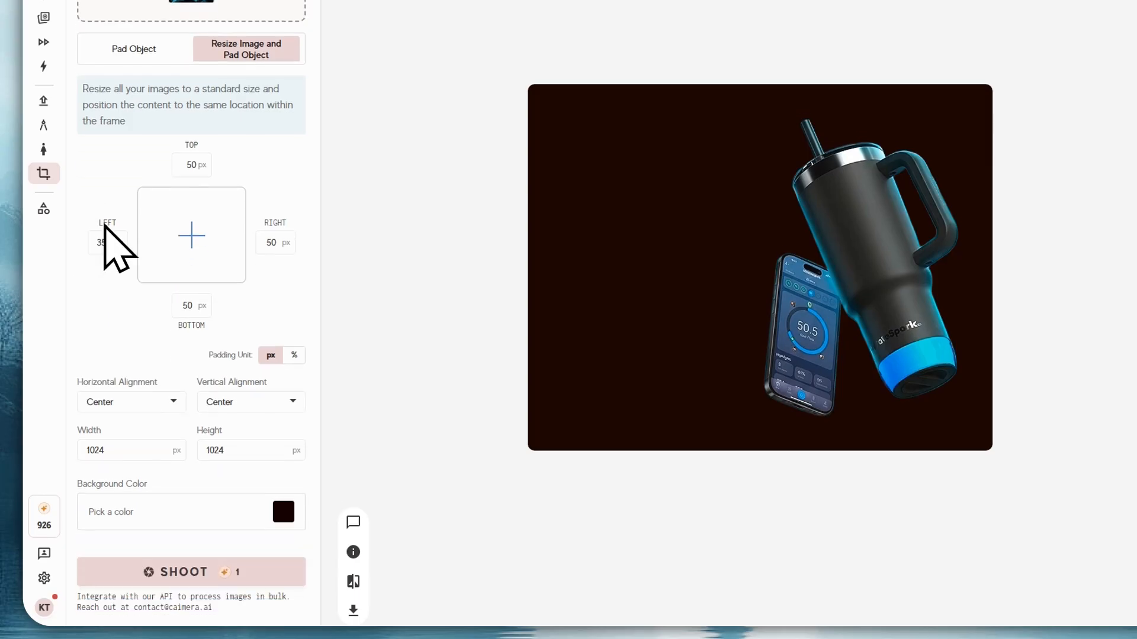
key("Right")
key("BackSpace")
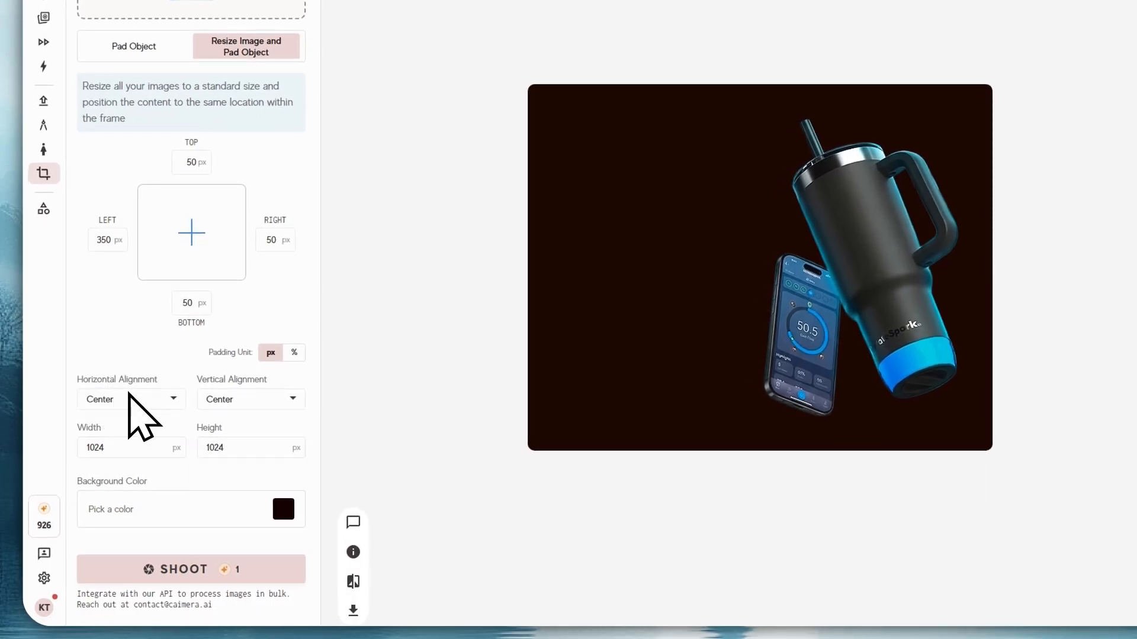
left_click(140, 456)
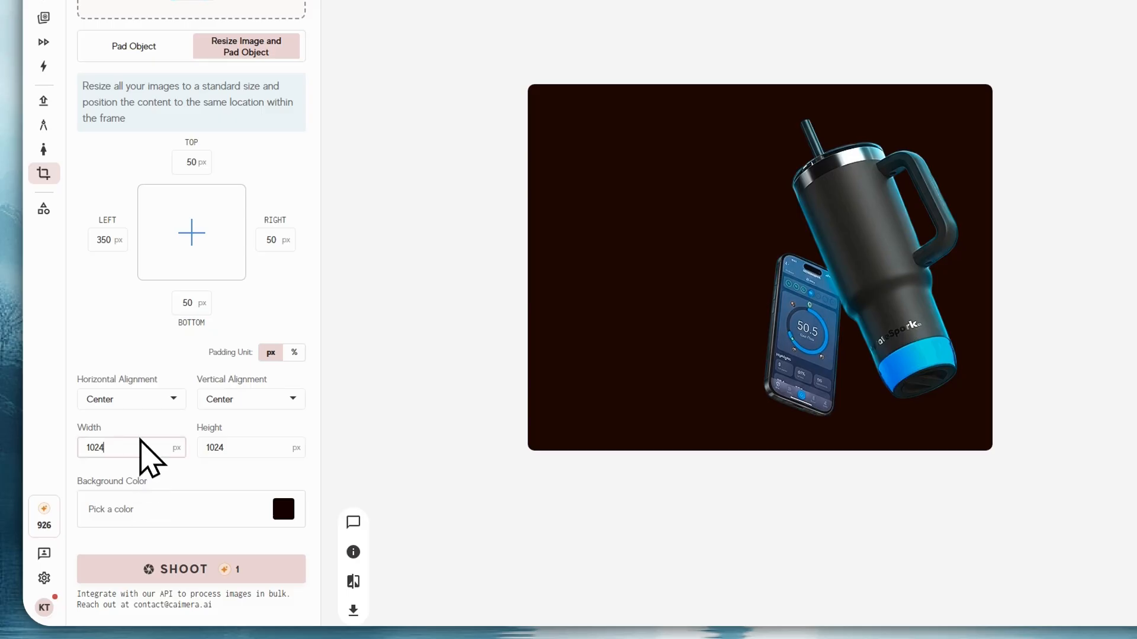
key("Tab")
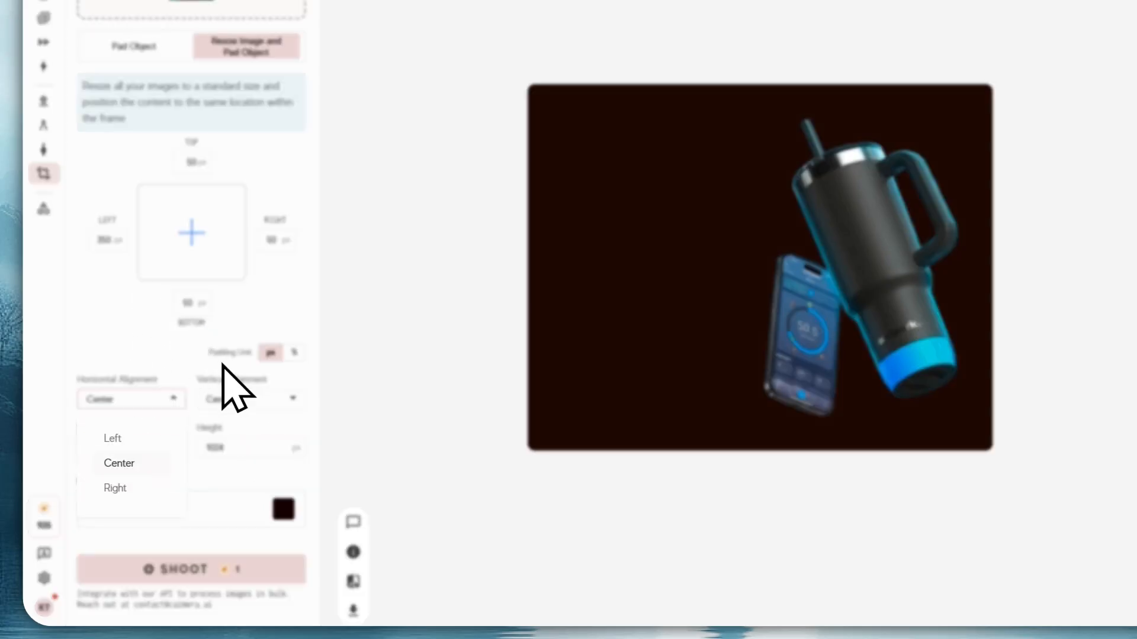
left_click(221, 363)
left_click(136, 395)
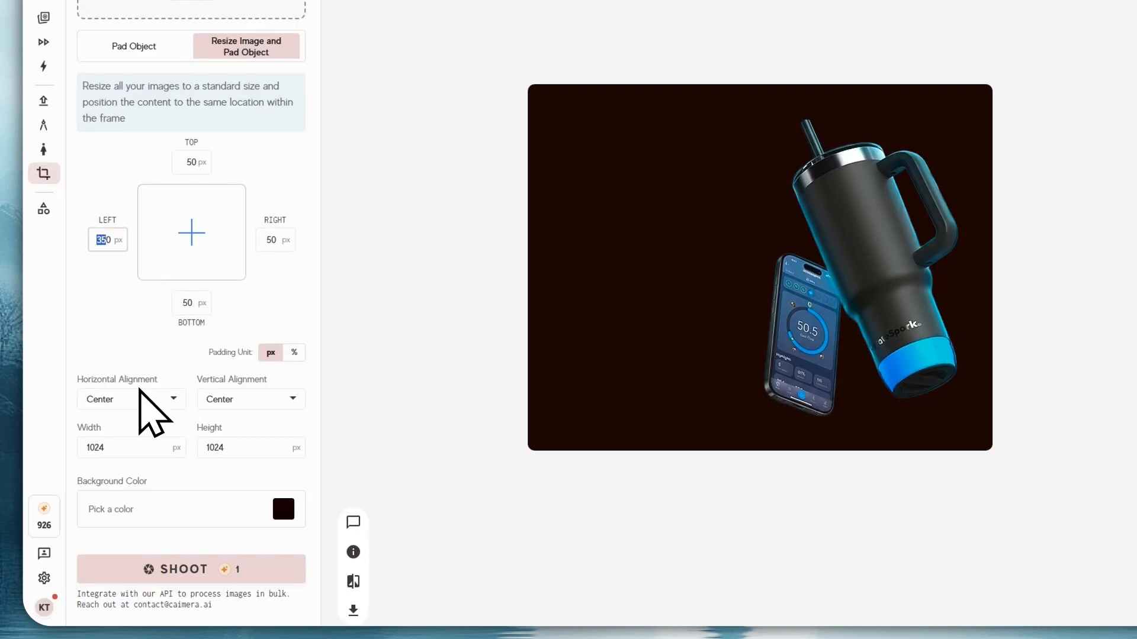
Set the left padding to 50 px
left_click(123, 483)
key("BackSpace")
key("BackSpace")
key("BackSpace")
type("5")
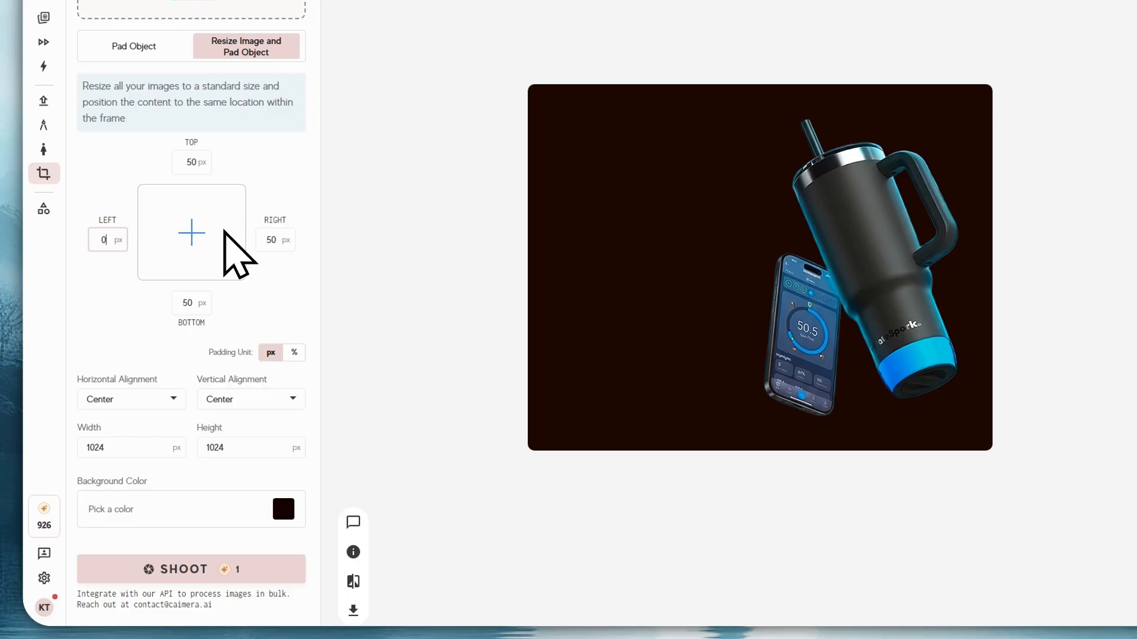
key("BackSpace")
type("50")
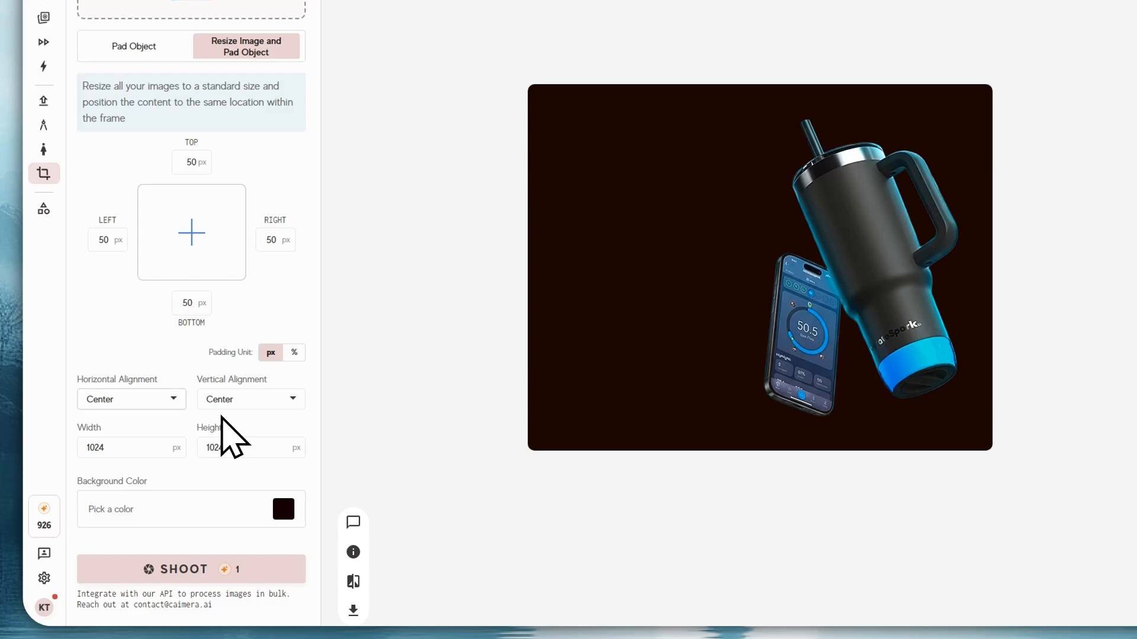
Check the alignment options, then set the left padding to 550 px and the horizontal alignment to Right
left_click(131, 399)
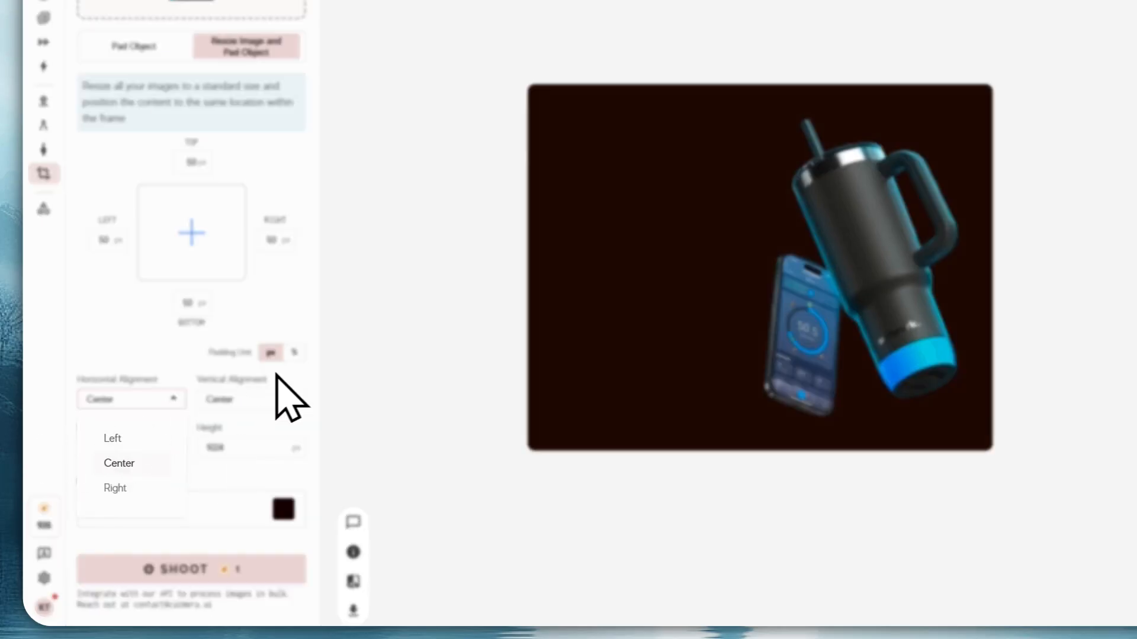
left_click(119, 457)
left_click(251, 399)
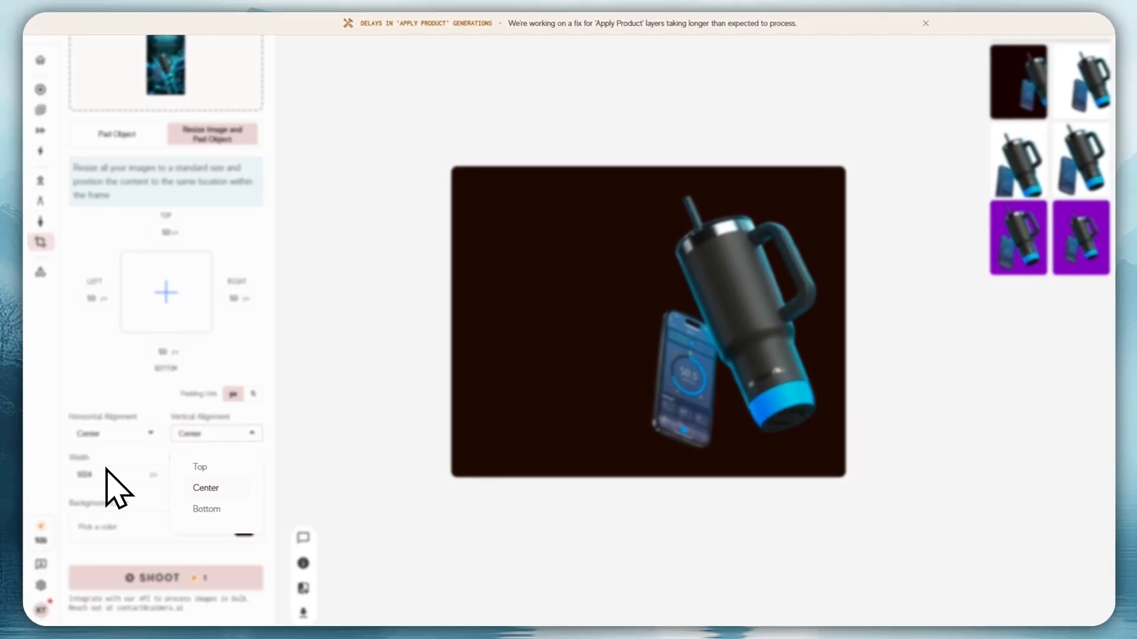
left_click(104, 475)
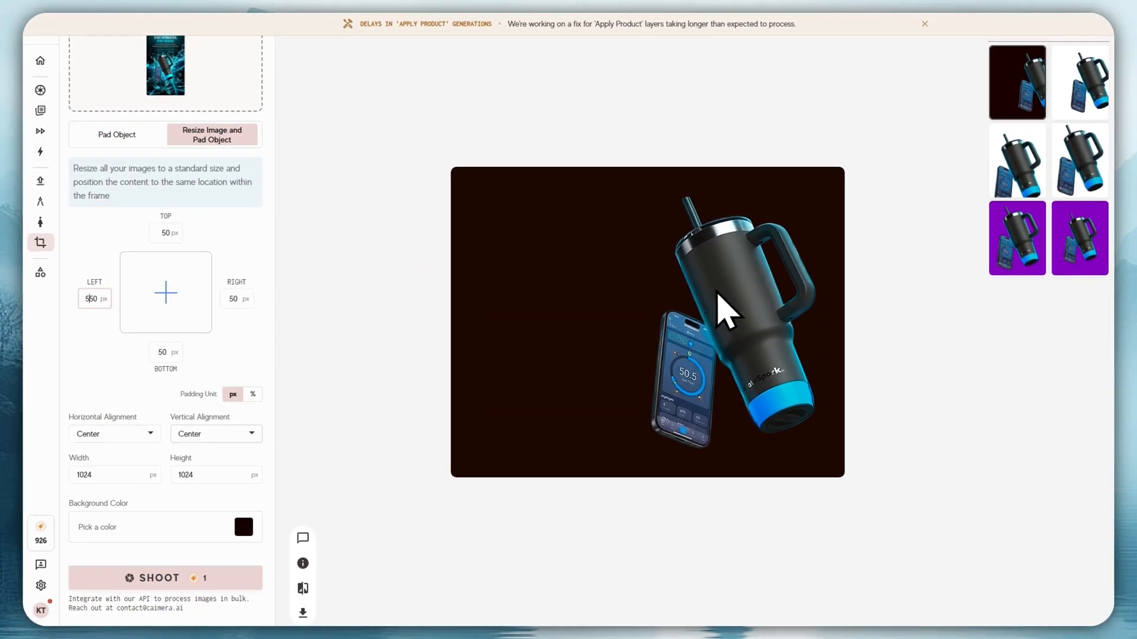
left_click(115, 434)
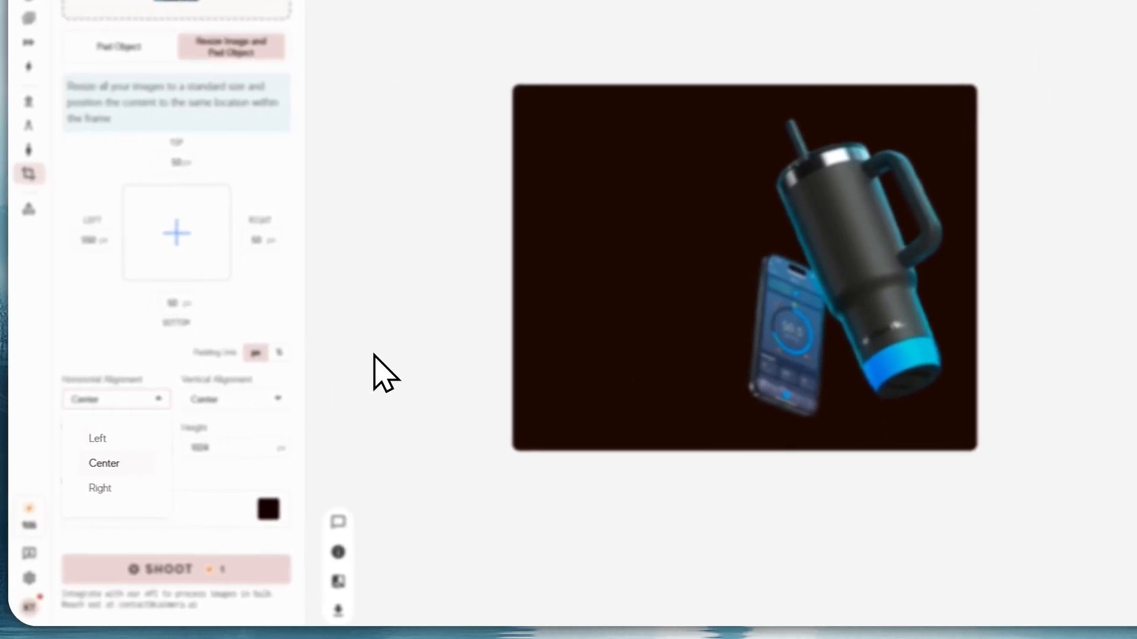
left_click(99, 488)
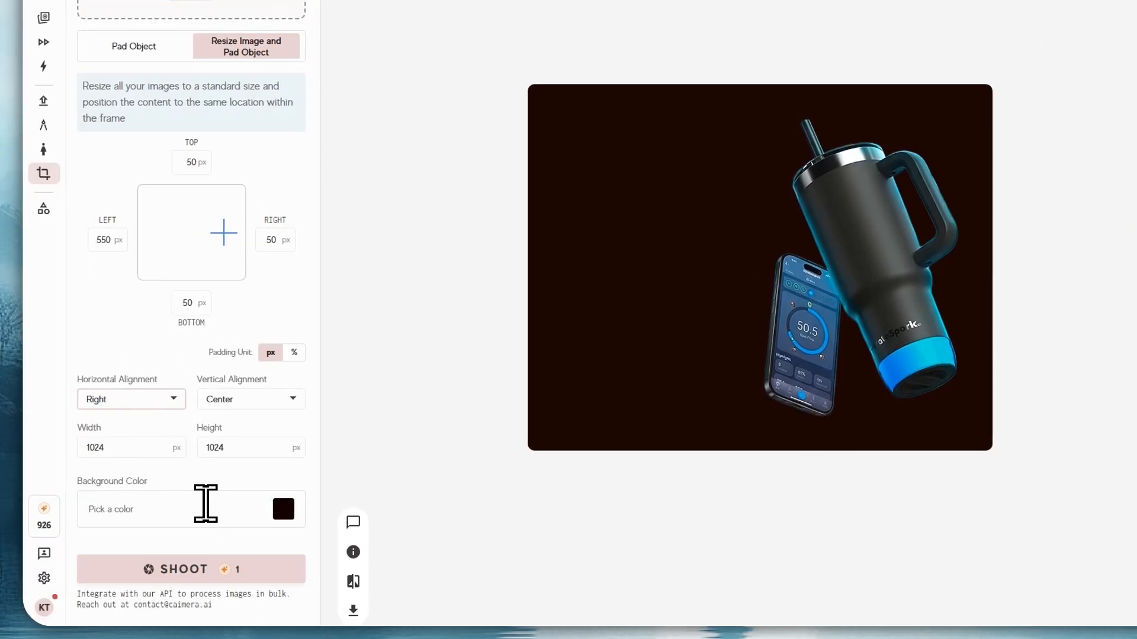
Set the horizontal alignment to Left and the output size to 512 px wide by 512 px high
left_click(131, 399)
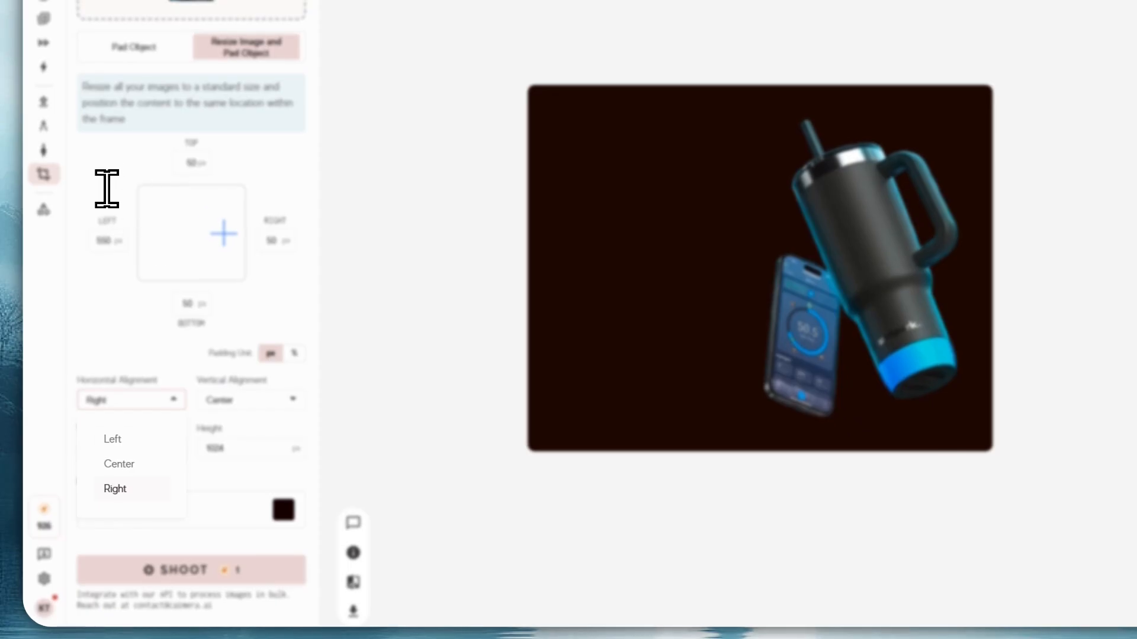
left_click(113, 437)
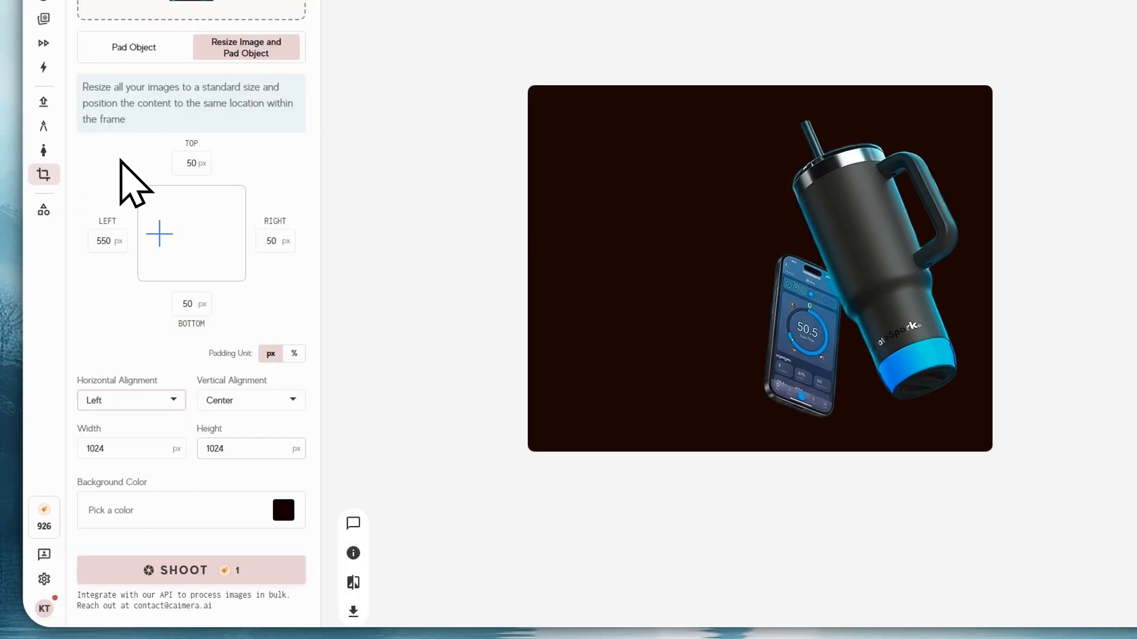
key("Tab")
key("Tab")
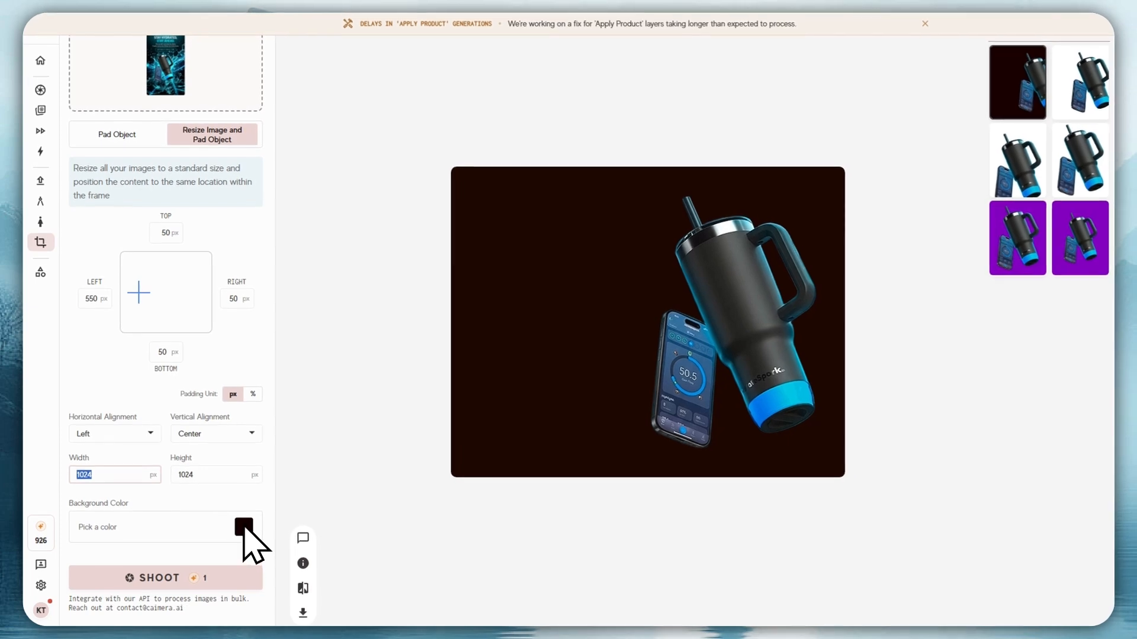
type("512")
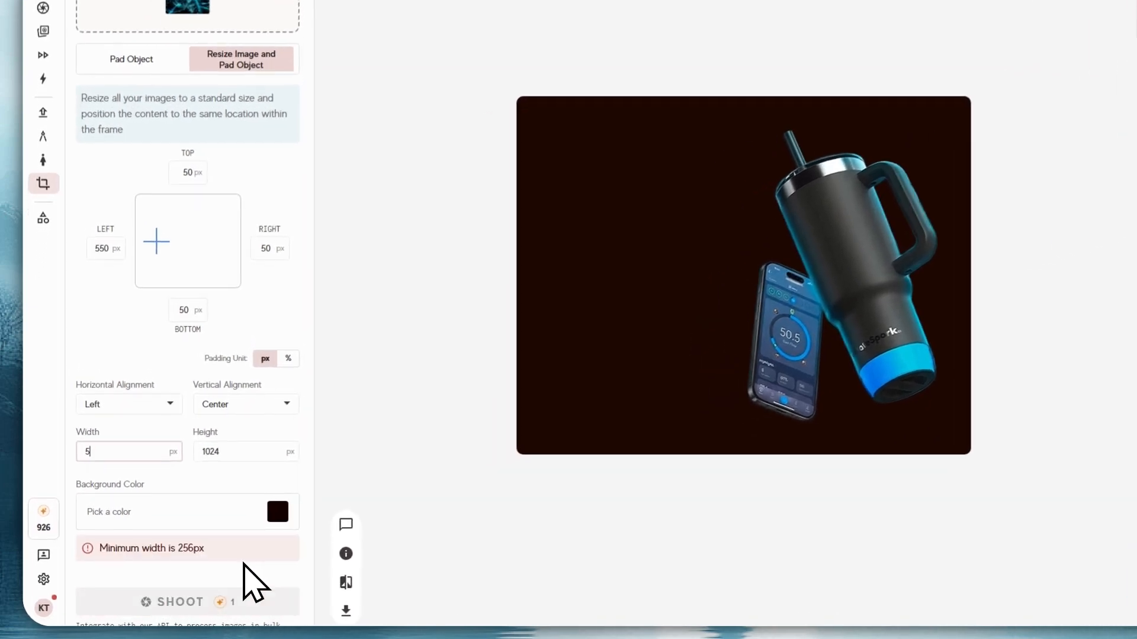
key("Tab")
type("512")
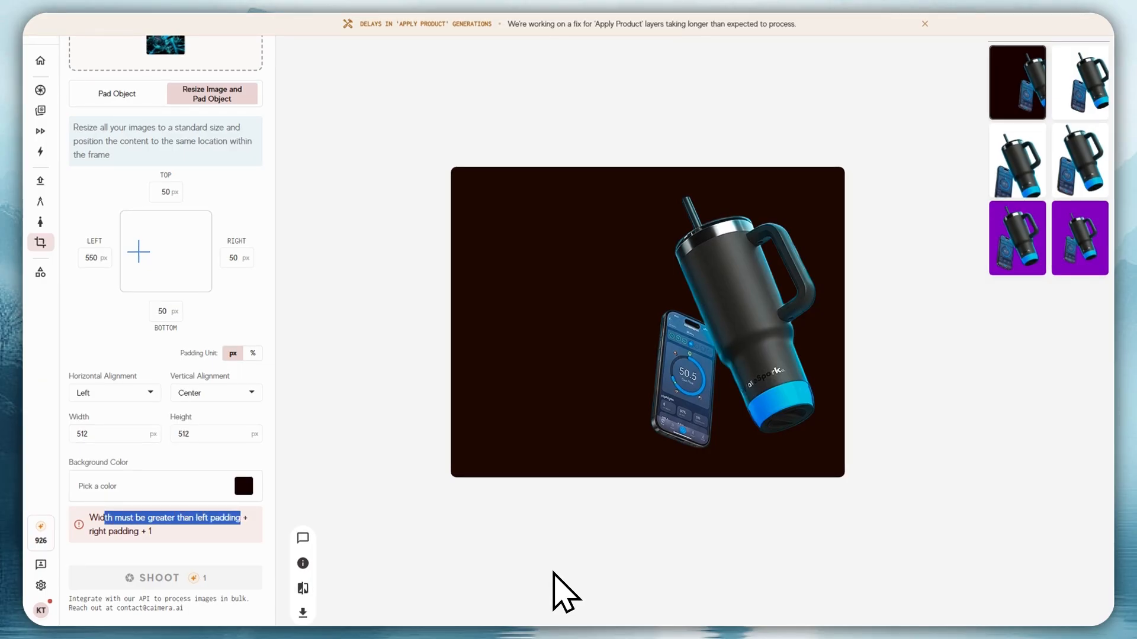
Set the left padding to 450 px and generate the resized image
double_click(91, 259)
type("45")
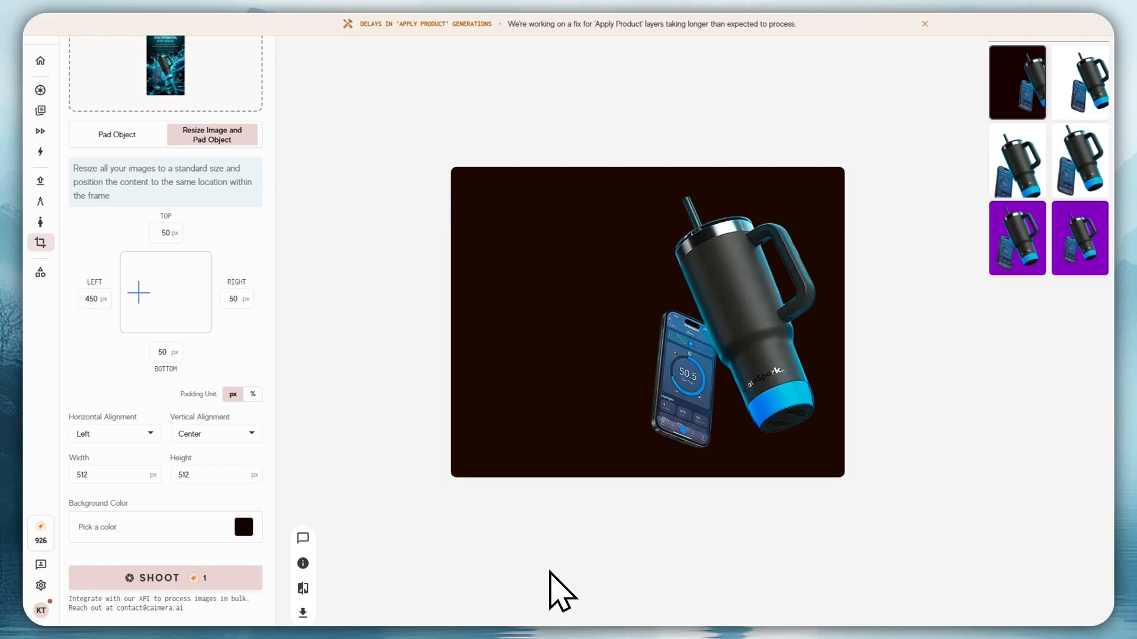
left_click(166, 577)
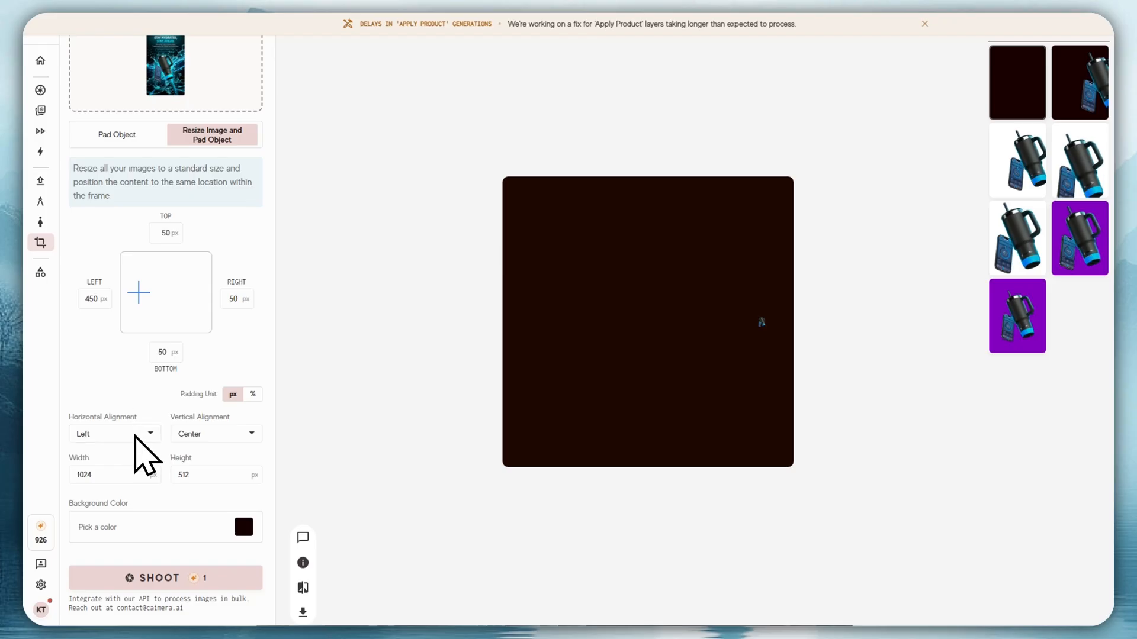
Set the output width and height to 1024 px and generate the padded image again
left_click_drag(102, 474, 74, 474)
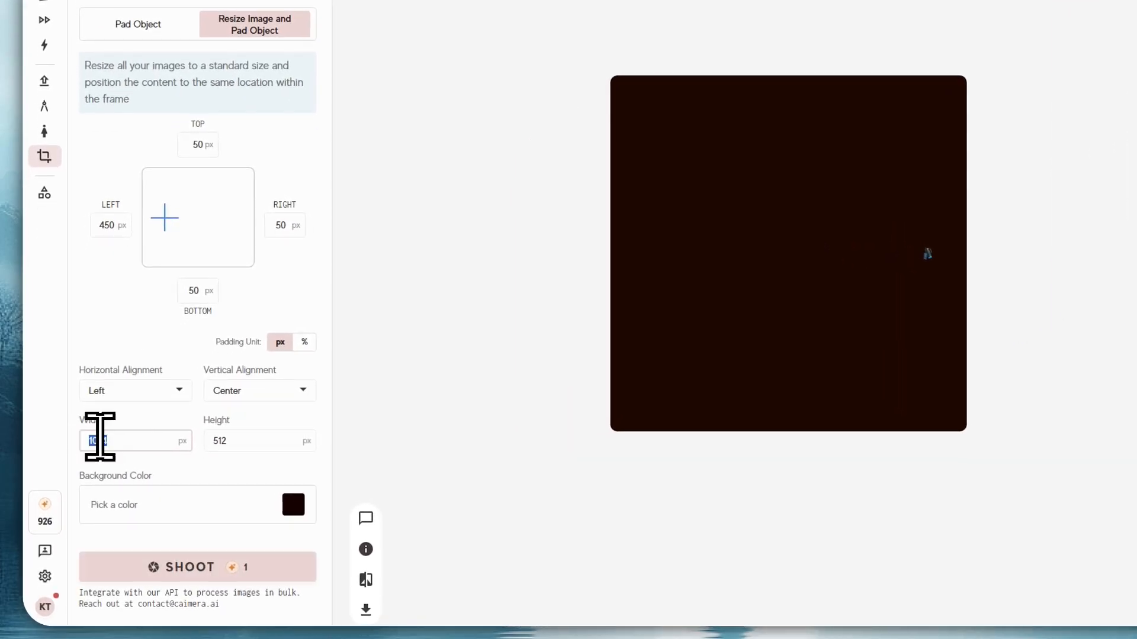
left_click_drag(230, 440, 155, 436)
type("102")
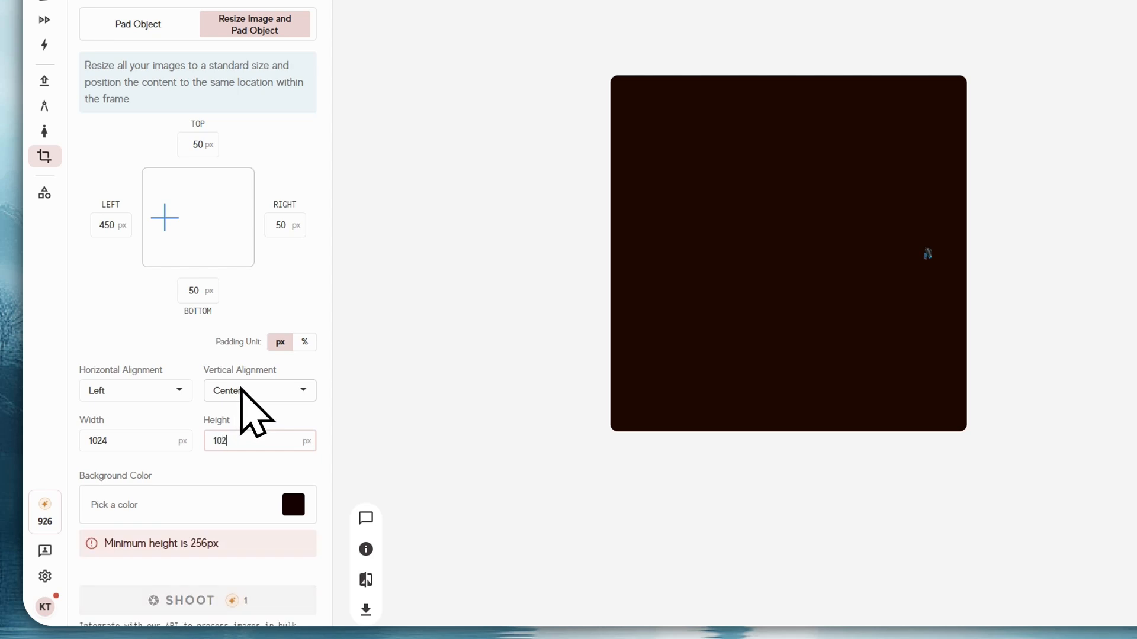
type("4")
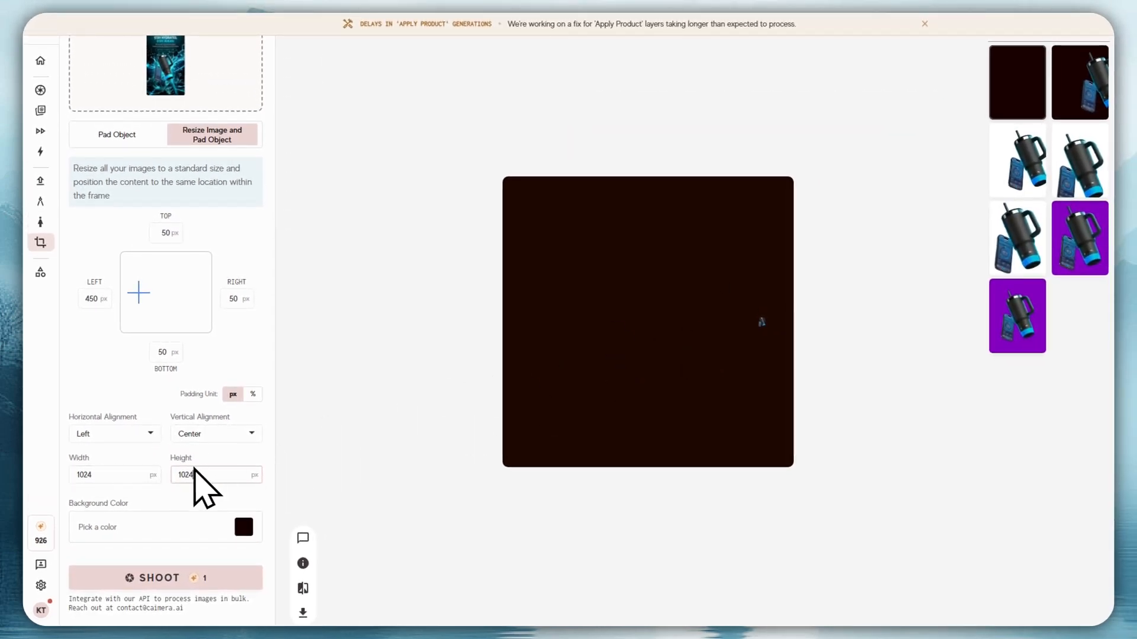
left_click(161, 580)
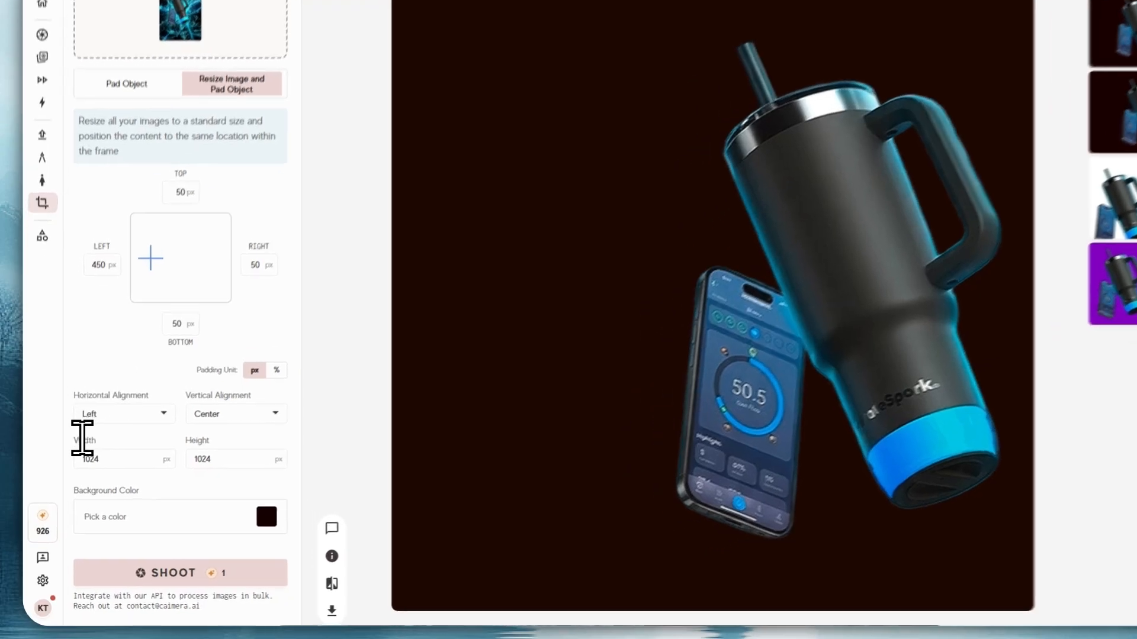
Compare the 1024 px result with the previously generated 512 px image in the gallery
left_click_drag(77, 458, 211, 451)
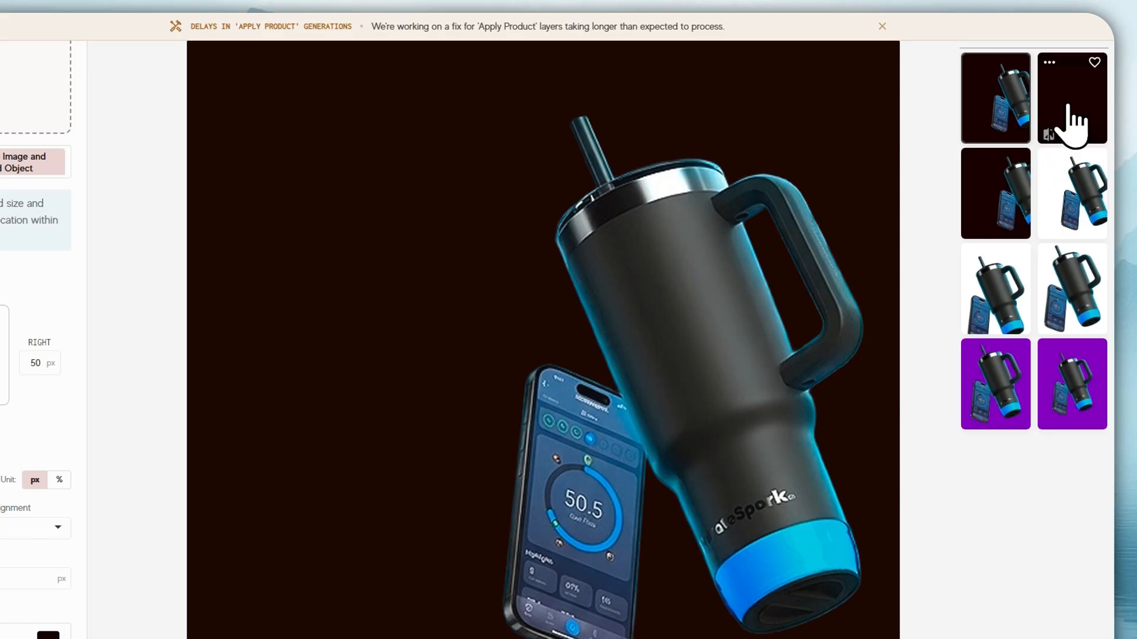
left_click(1060, 111)
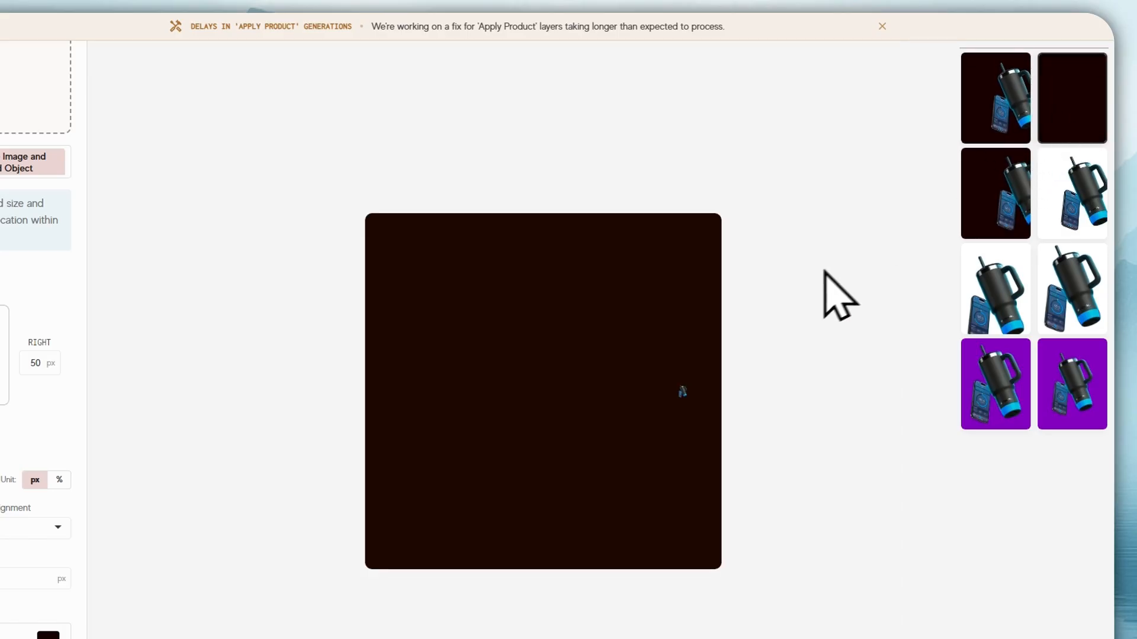
left_click(1015, 127)
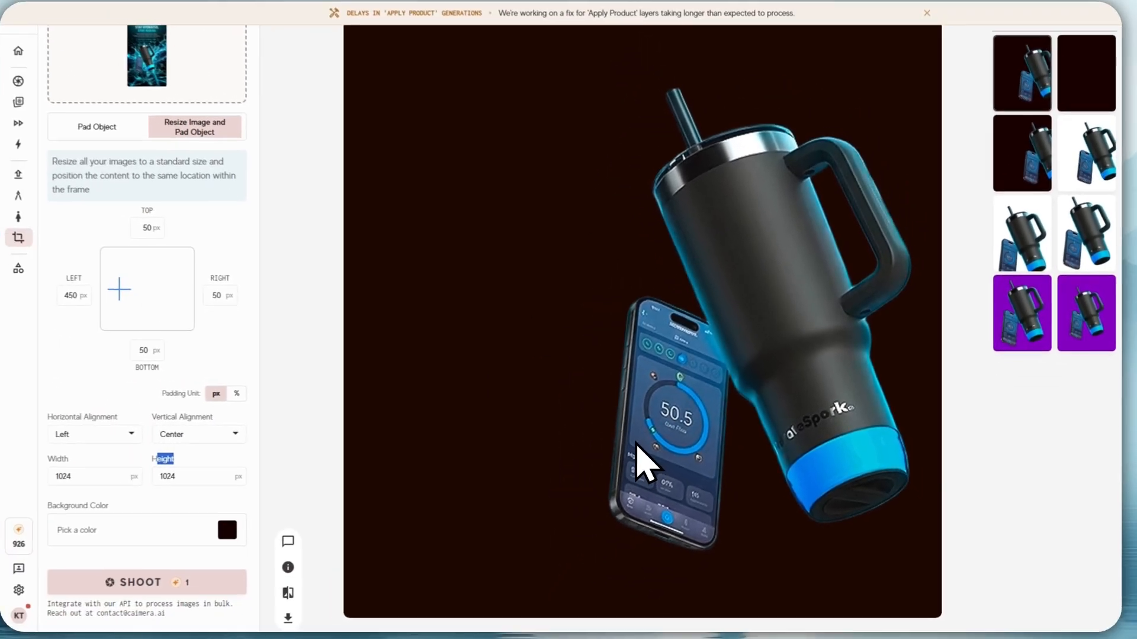
View the new-product form for generating campaign ideas in Editorial Images, and return to the Products page
mouse_move(18, 236)
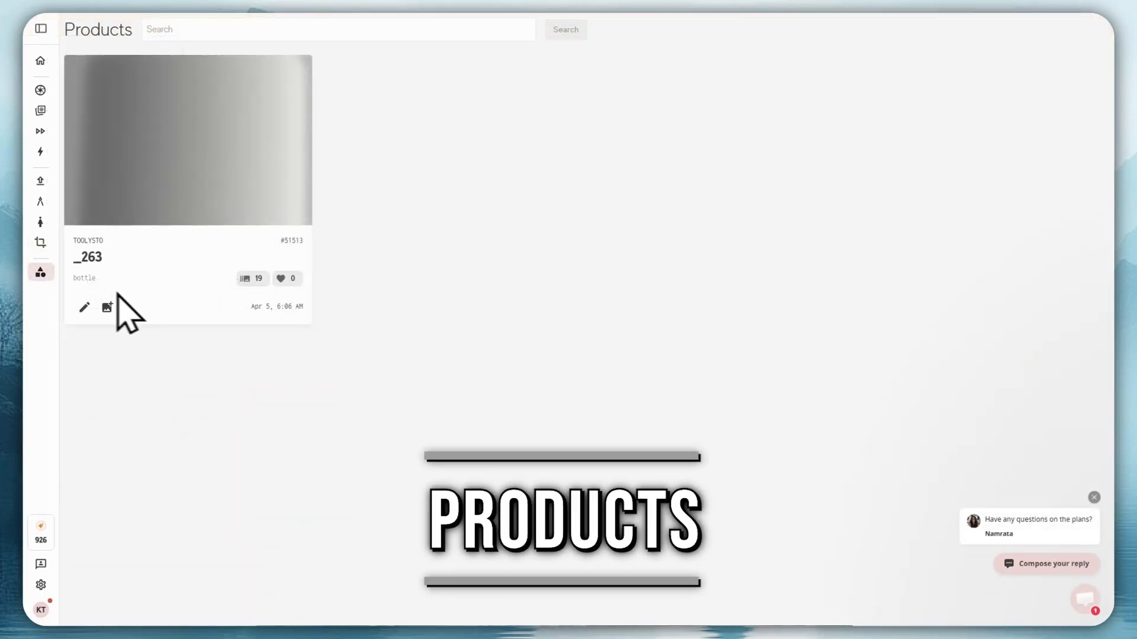
mouse_move(34, 279)
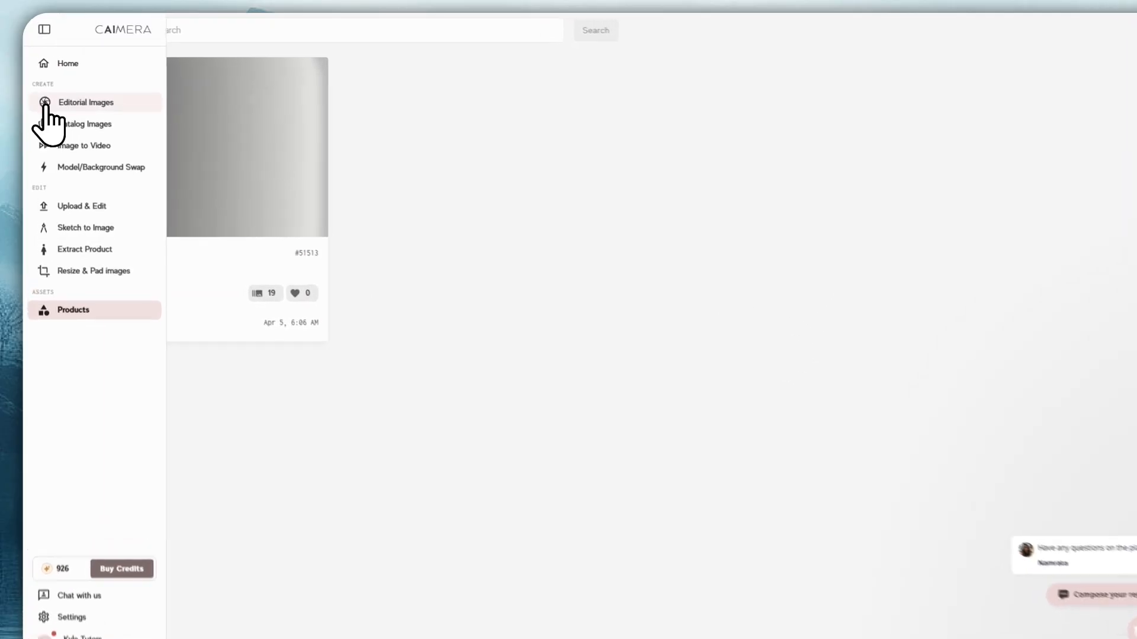
left_click(45, 103)
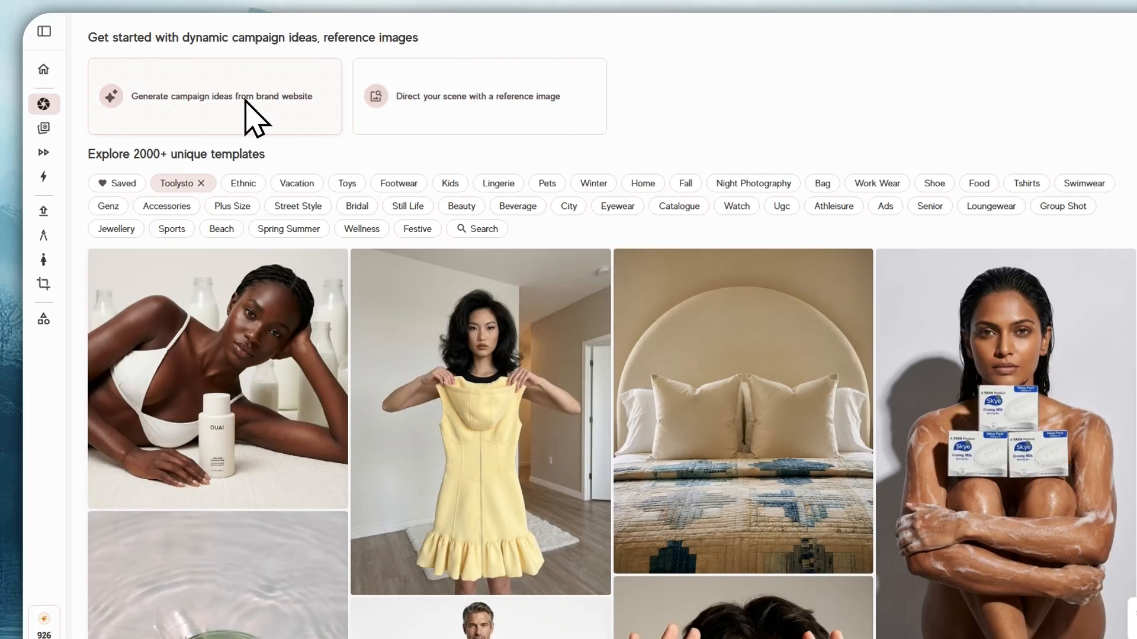
left_click(248, 115)
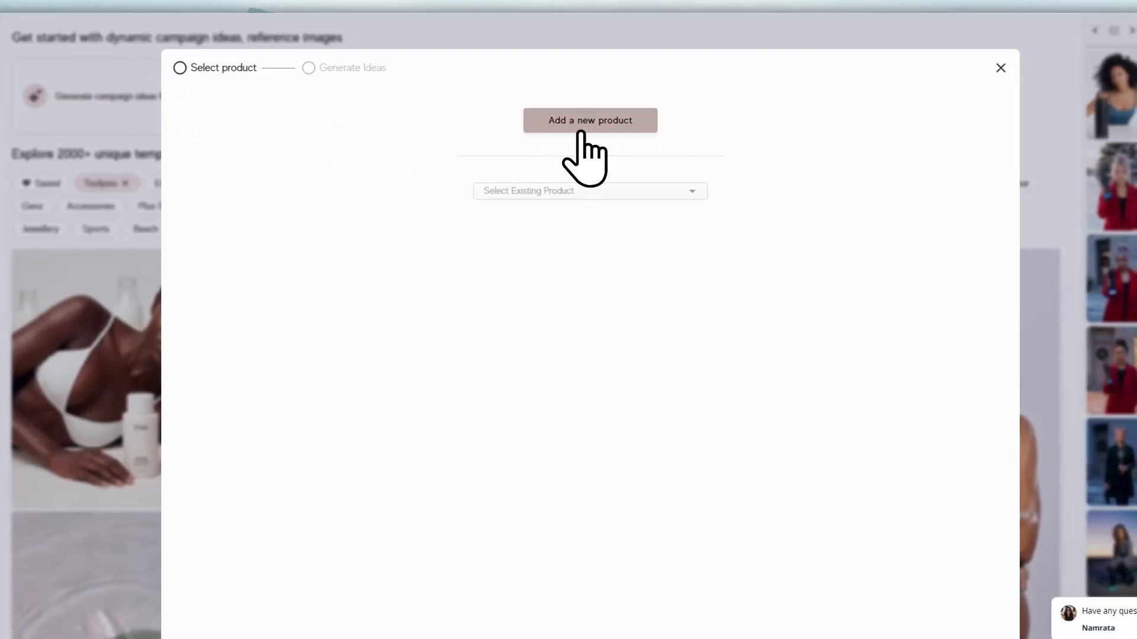
left_click(583, 124)
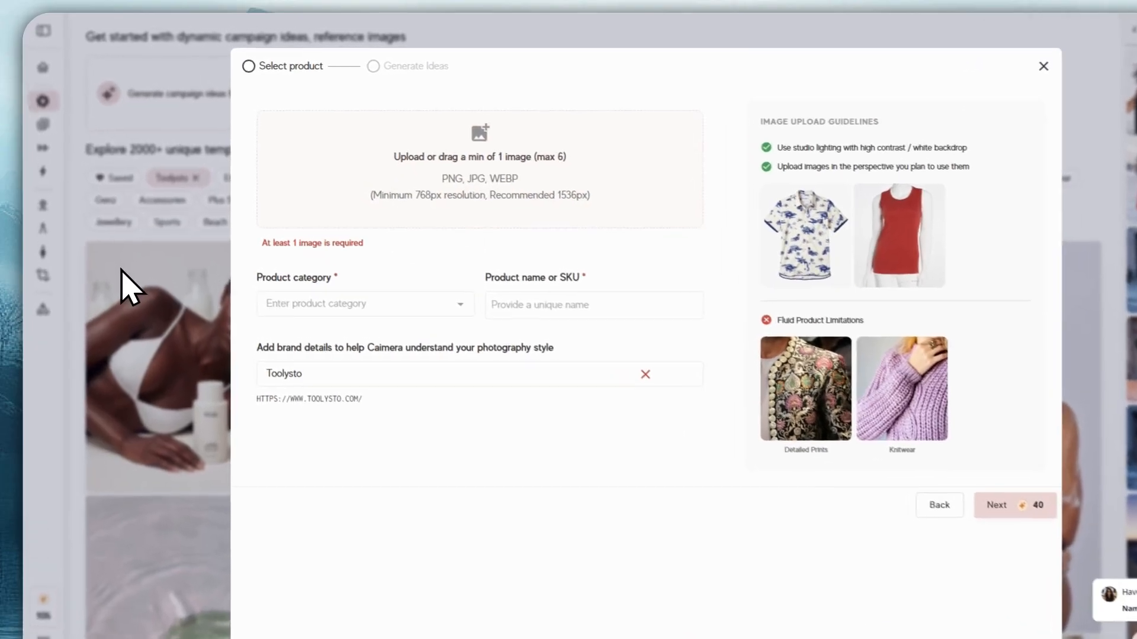
left_click(111, 252)
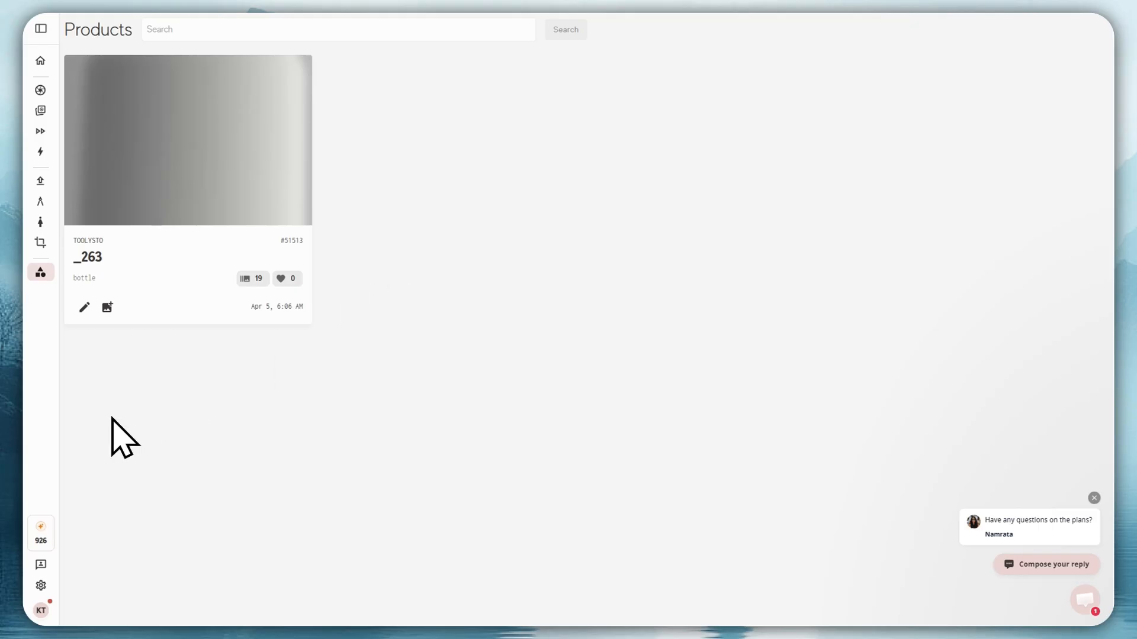
Open the support chat, and review the credit purchase options together with the upgrade plans
left_click(61, 567)
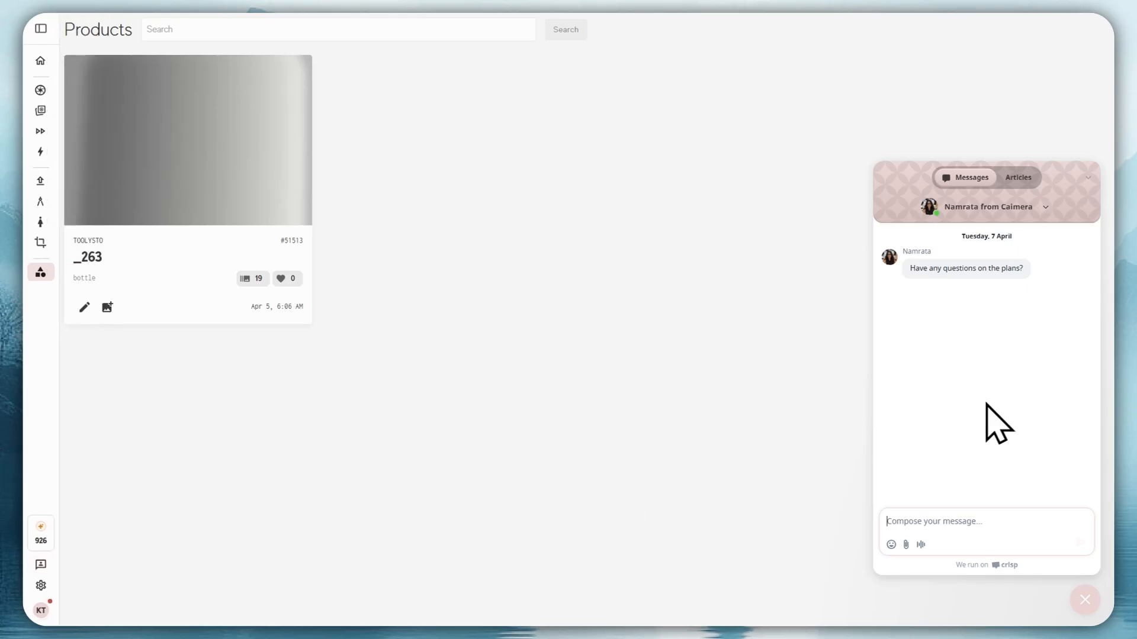
mouse_move(30, 588)
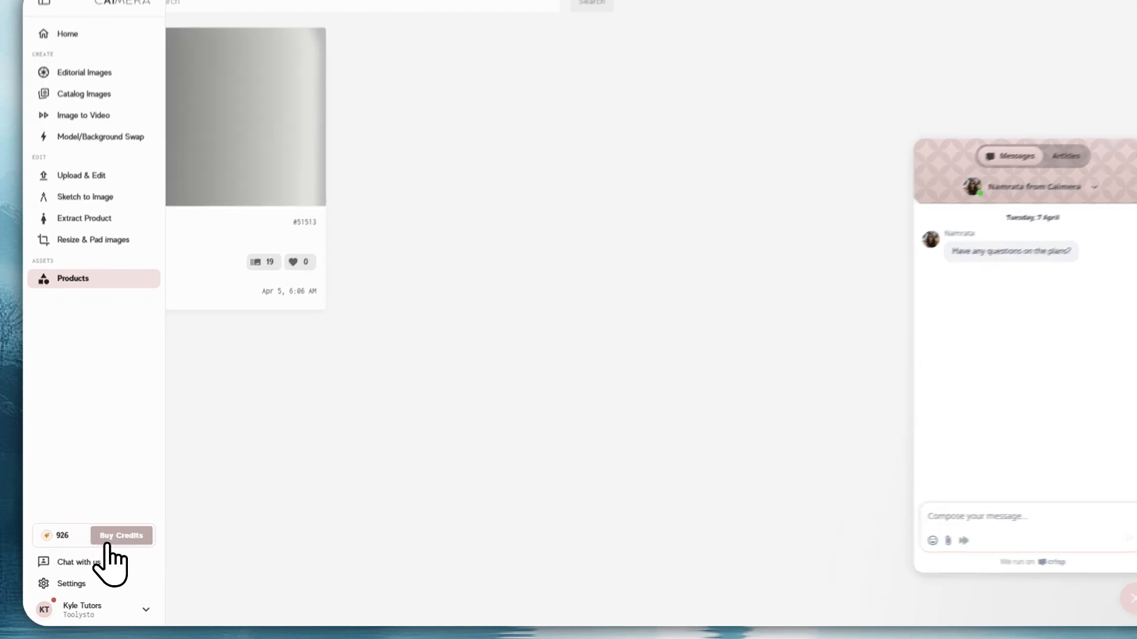
left_click(107, 541)
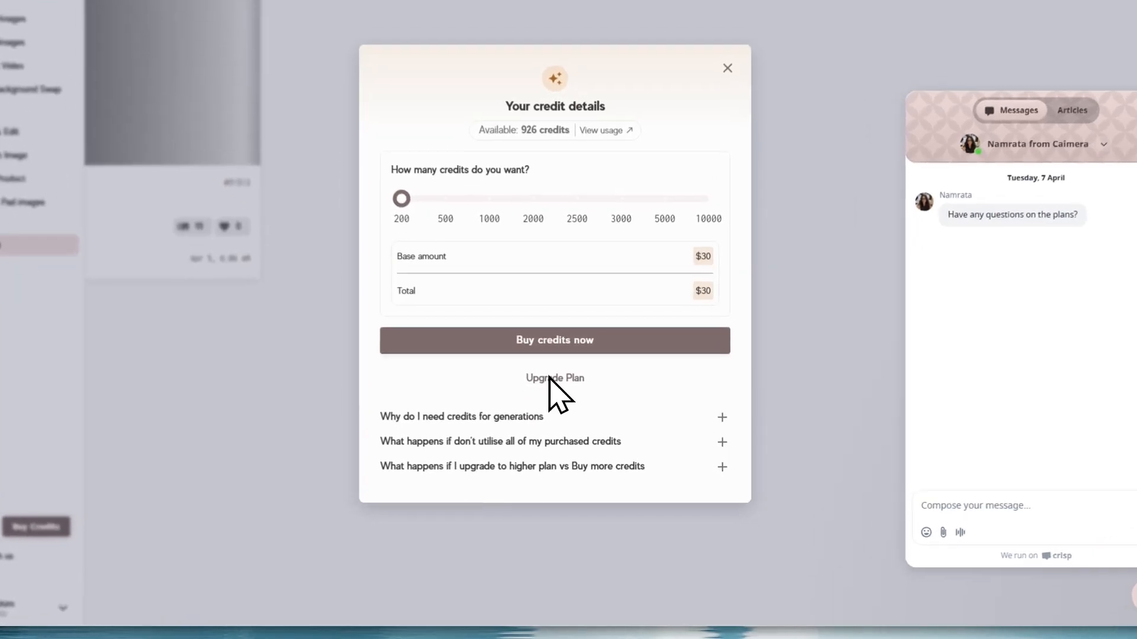
left_click(560, 412)
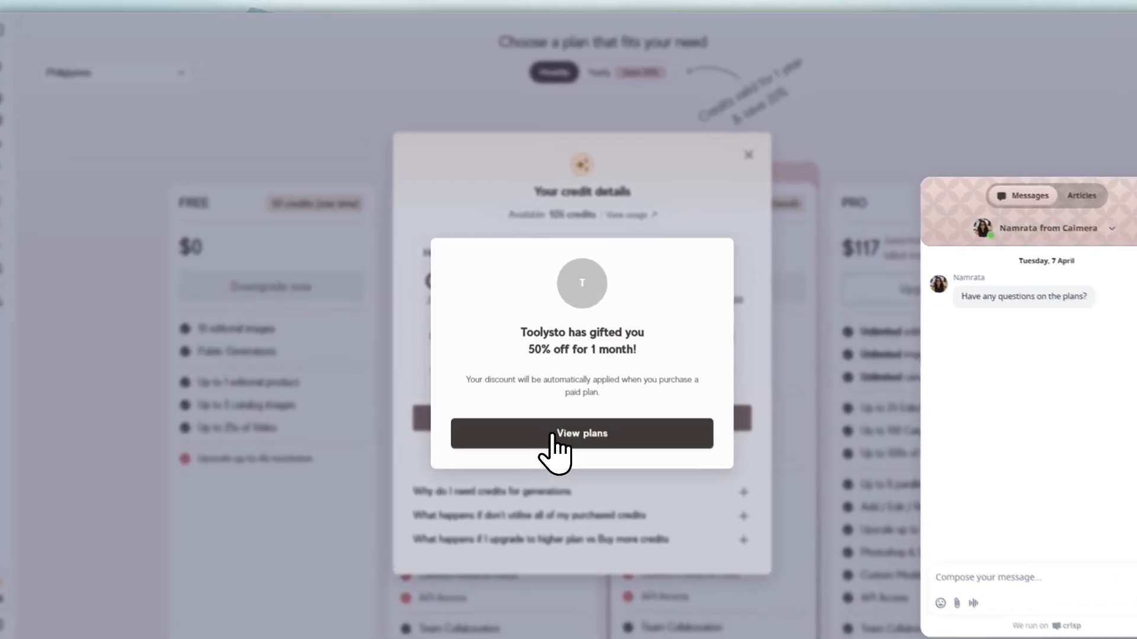
left_click(541, 391)
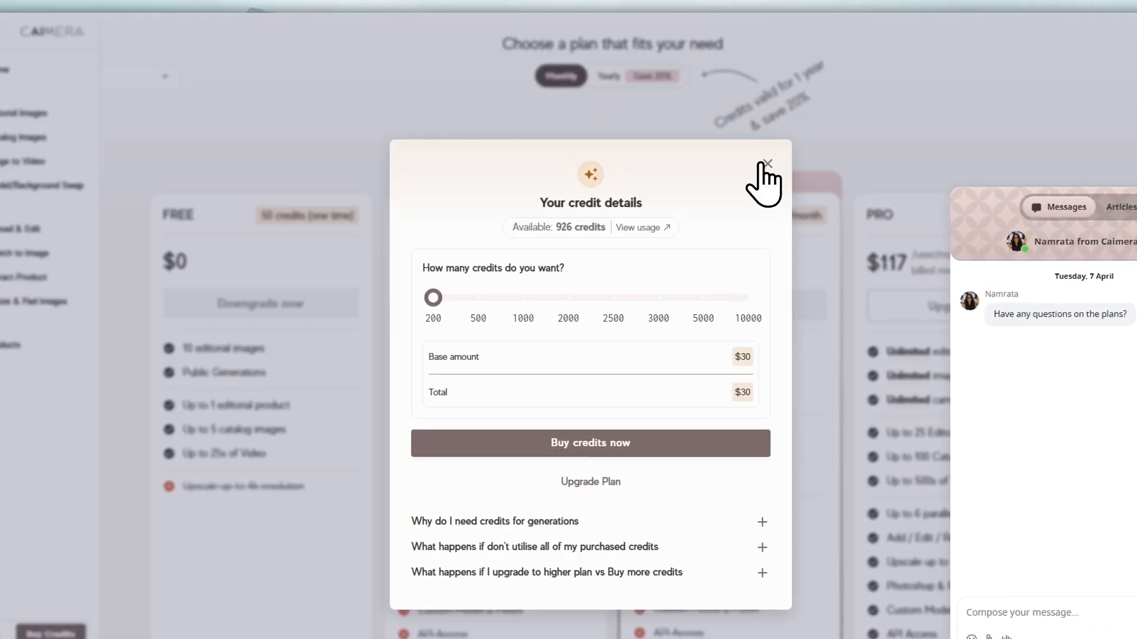
left_click(765, 164)
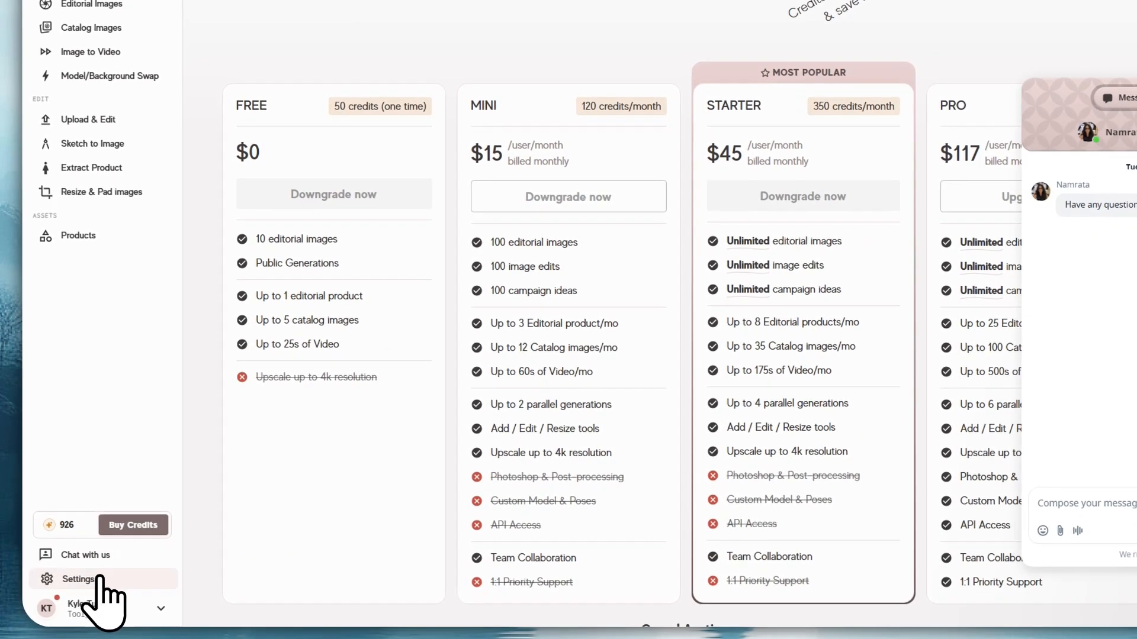
Review the workspace's subscription, team and credit usage settings, and return to the home page
left_click(89, 581)
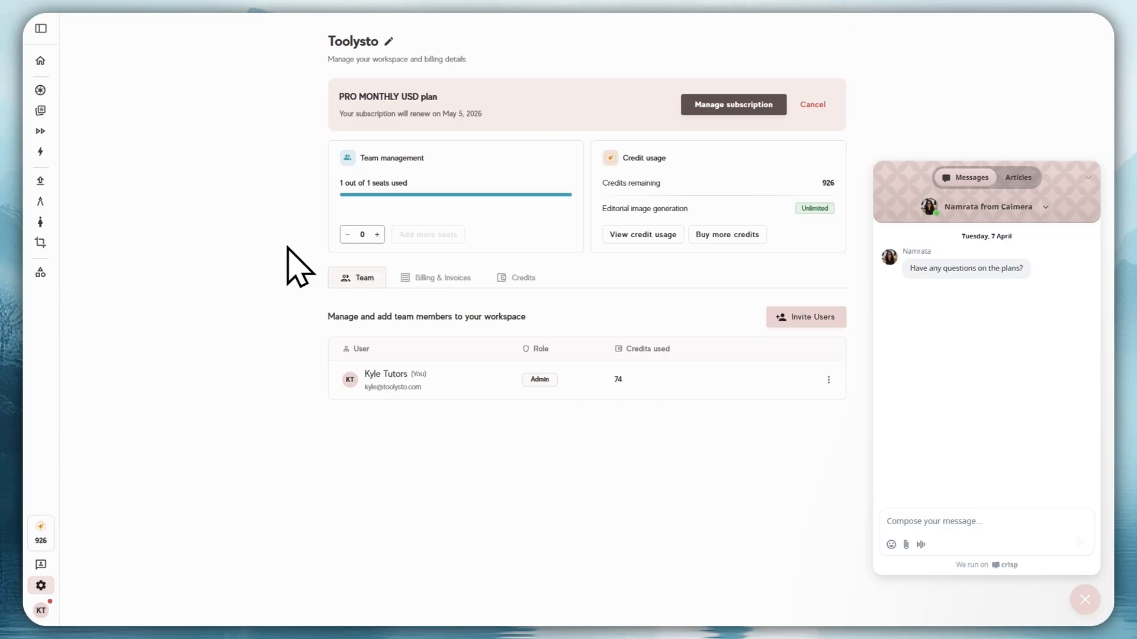
mouse_move(46, 152)
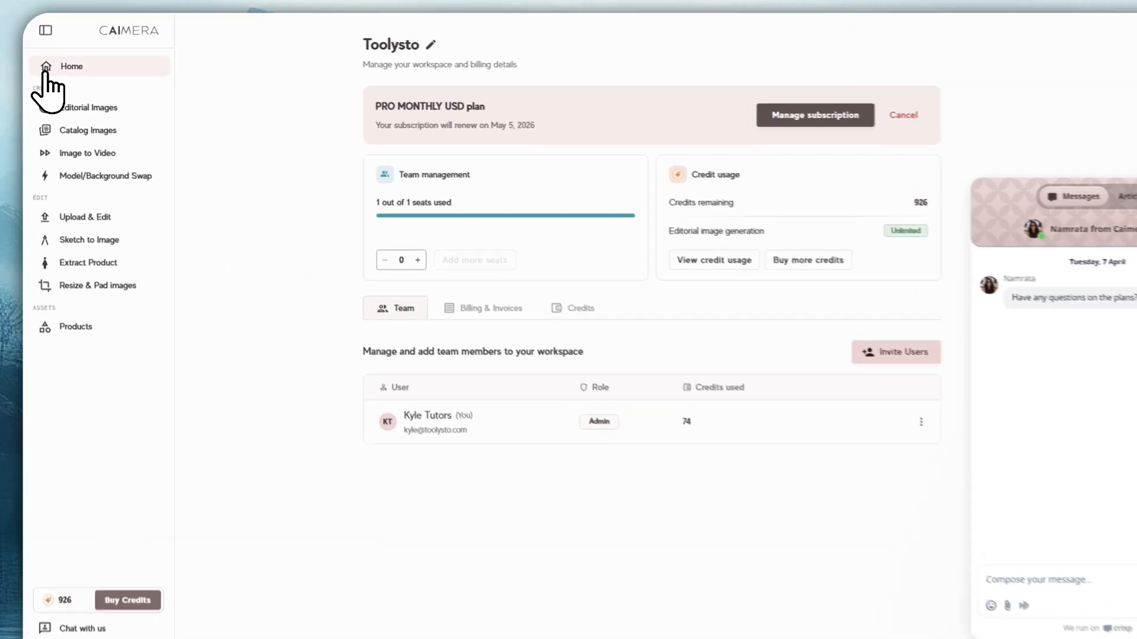
left_click(43, 67)
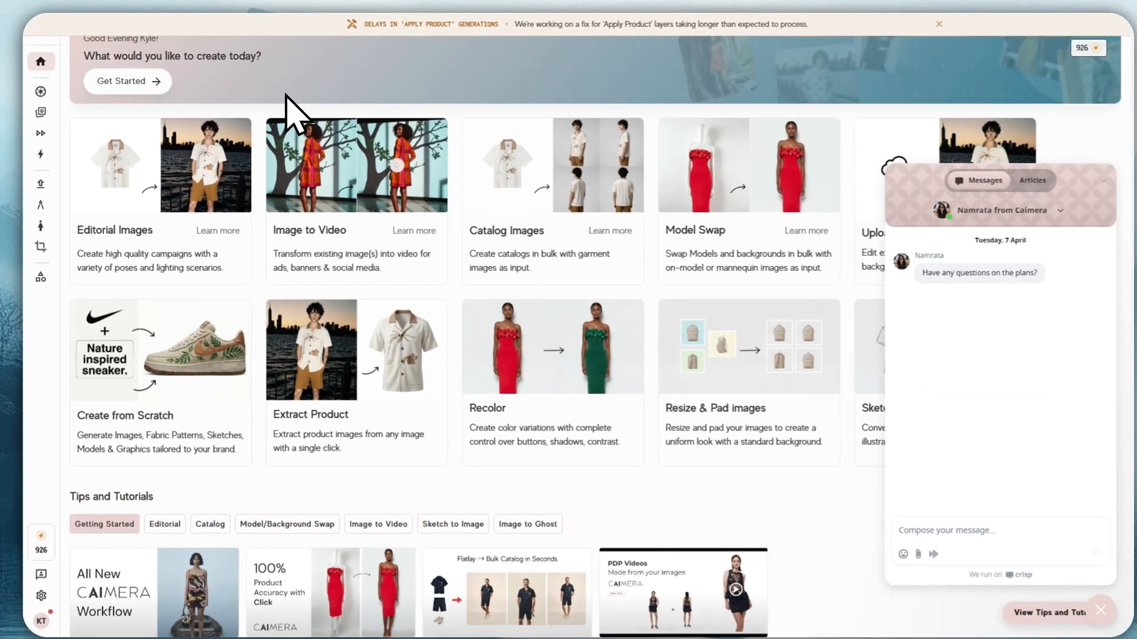